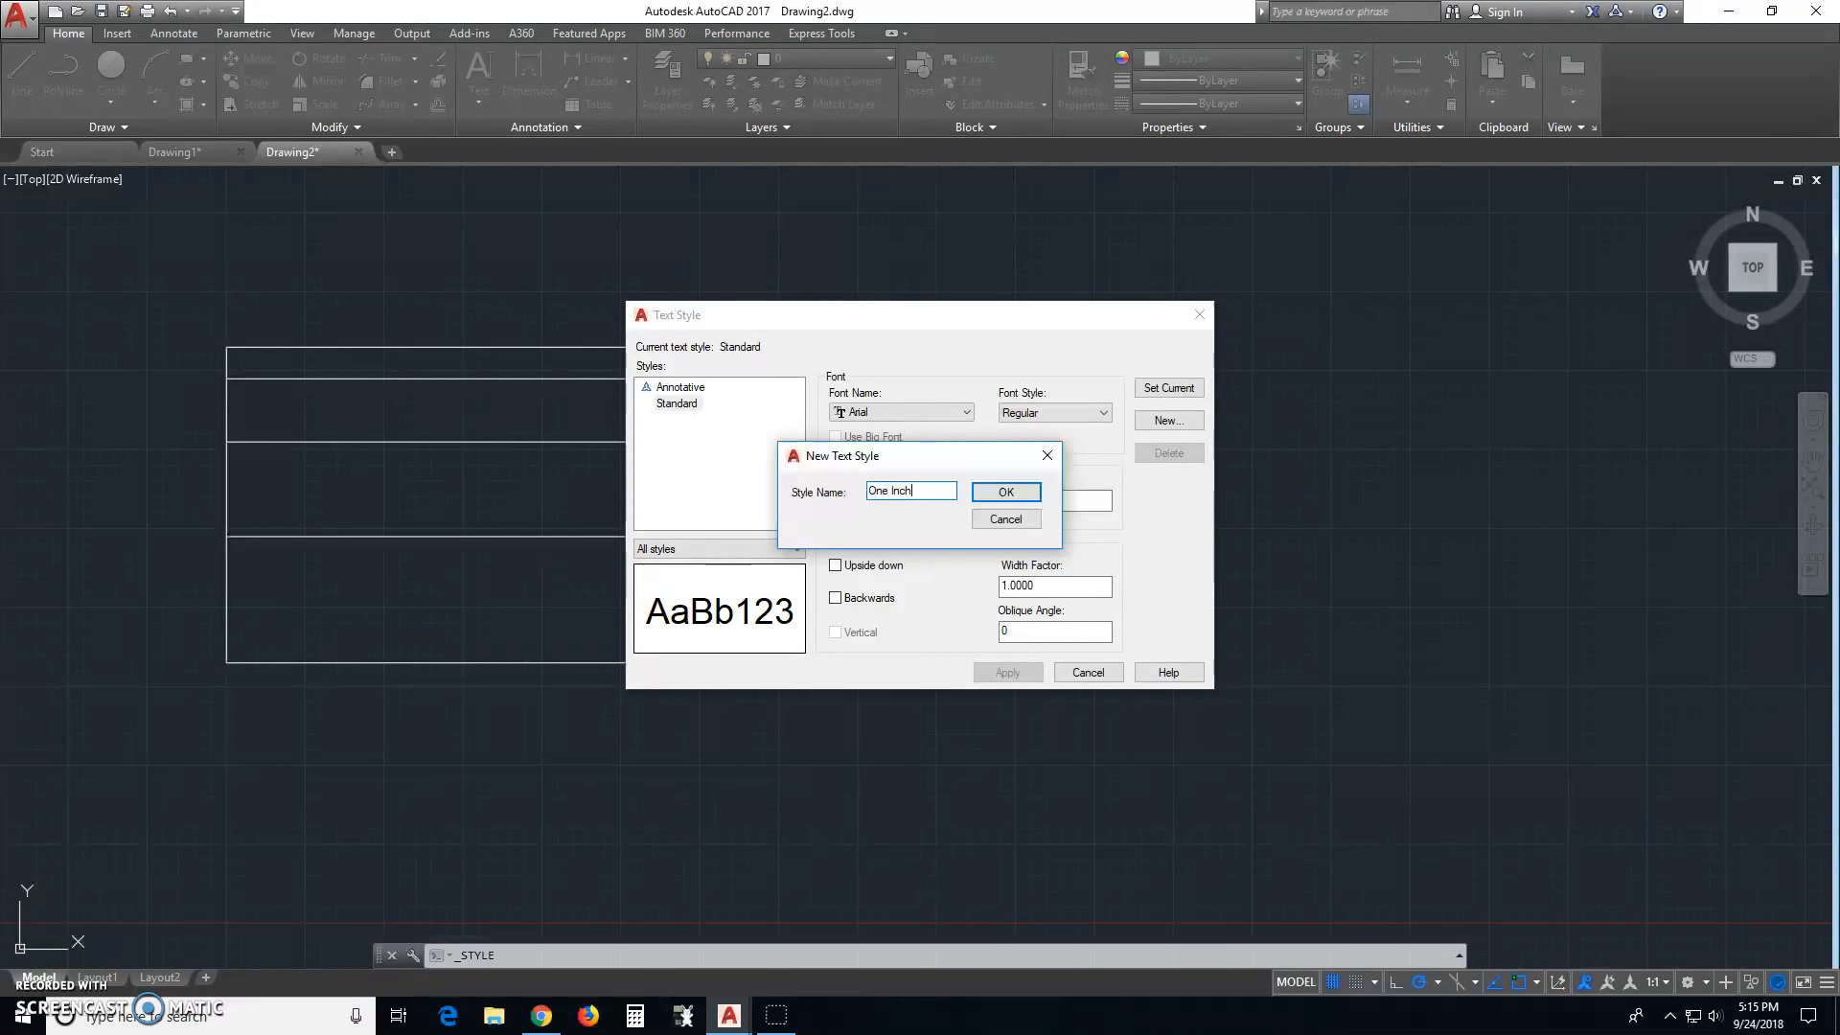
Create the text style One Inch and set its text height to 1.
key(Return)
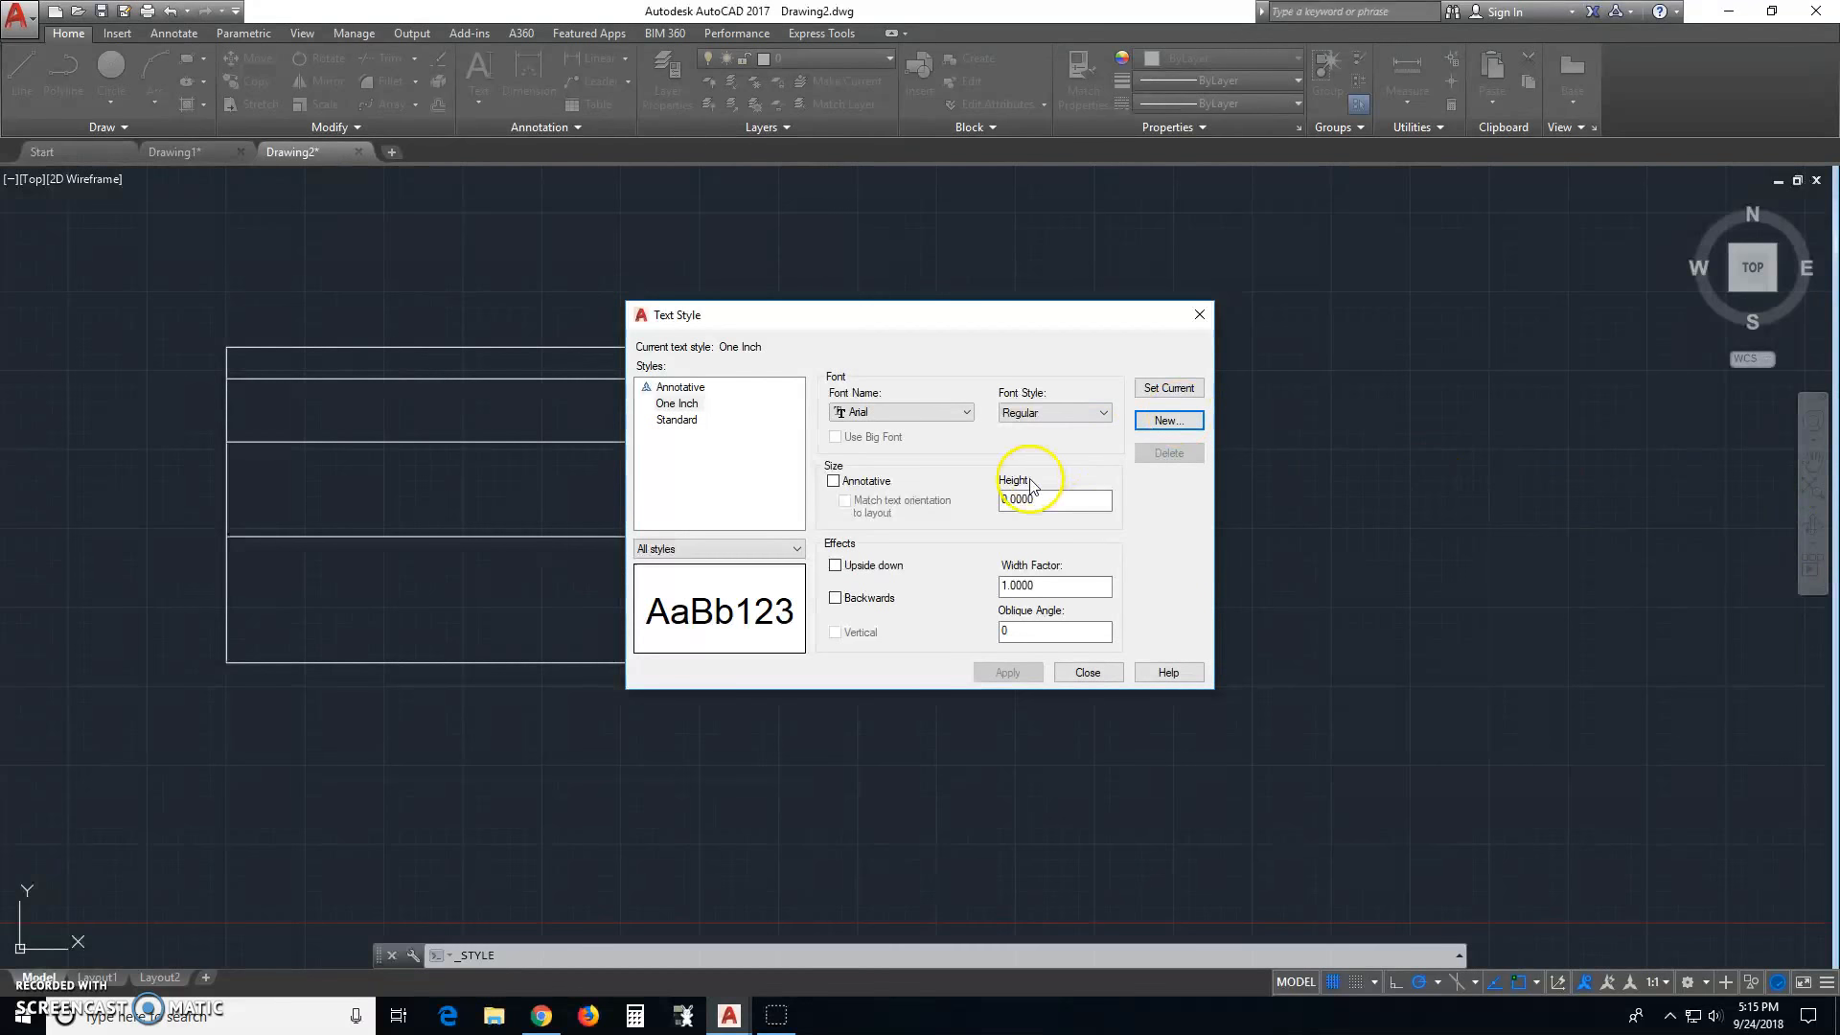
click(1008, 499)
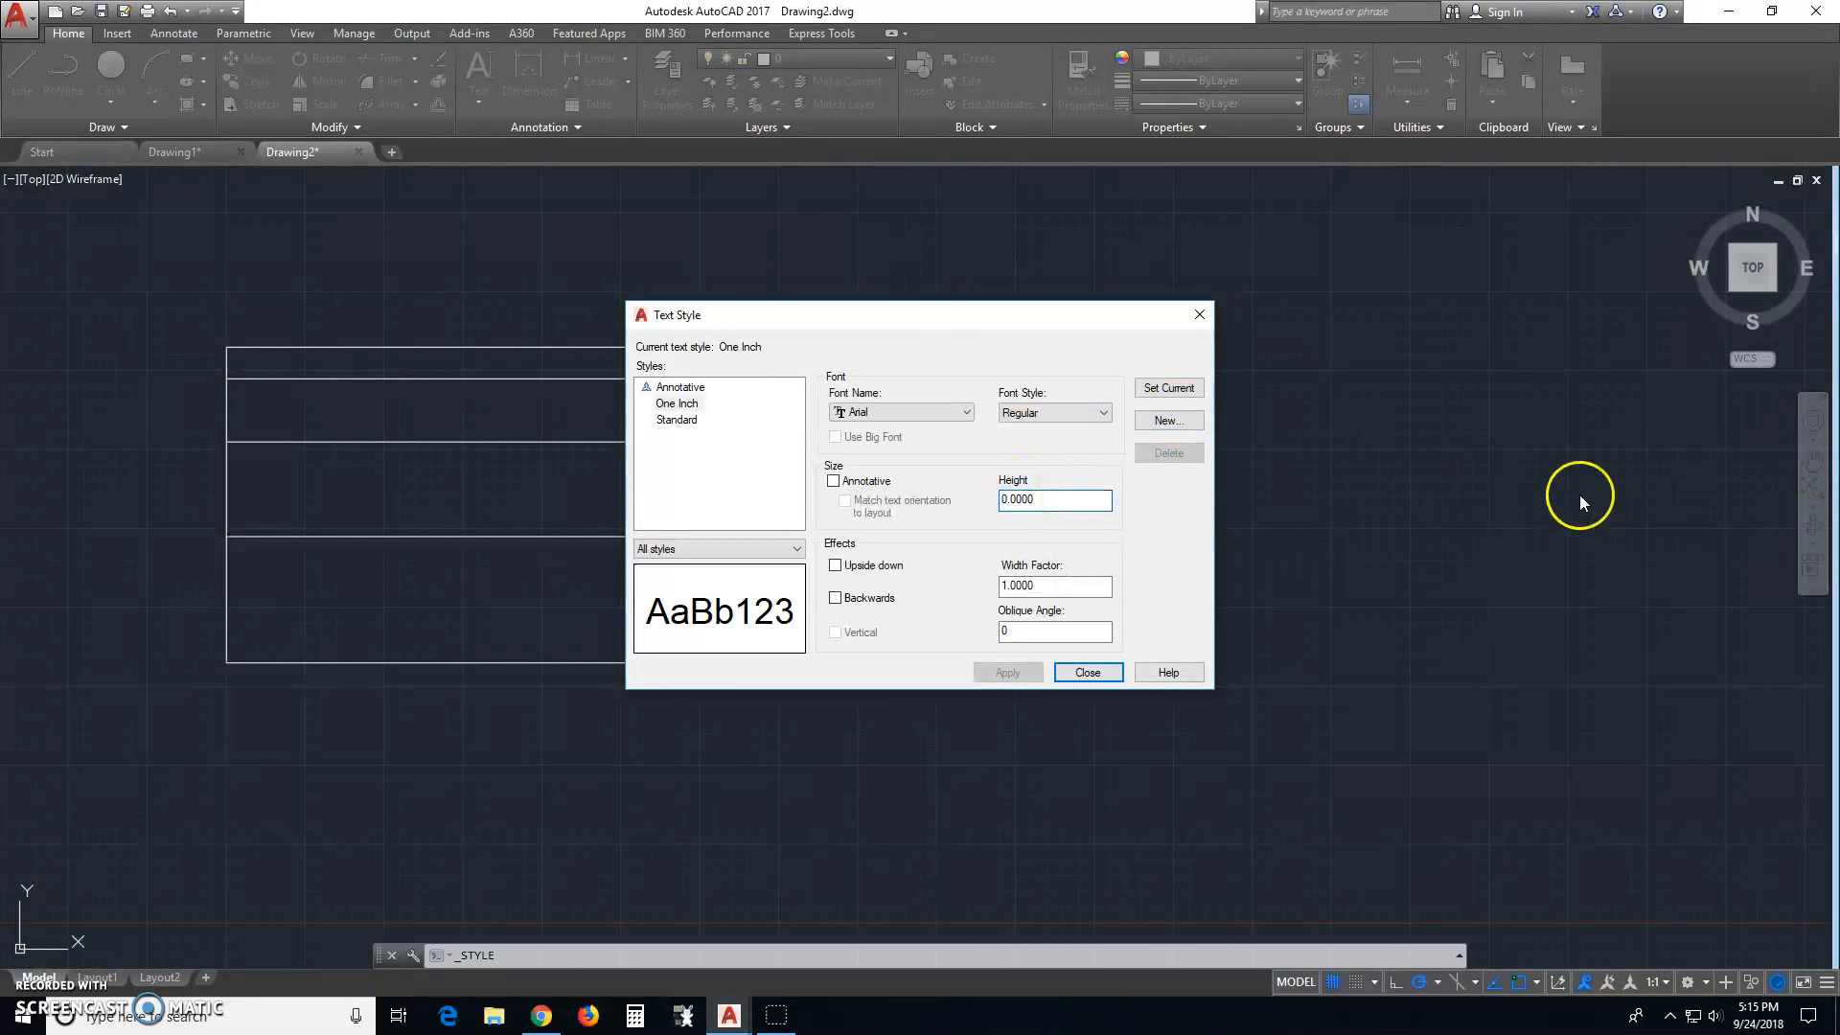
key(BackSpace)
text(1)
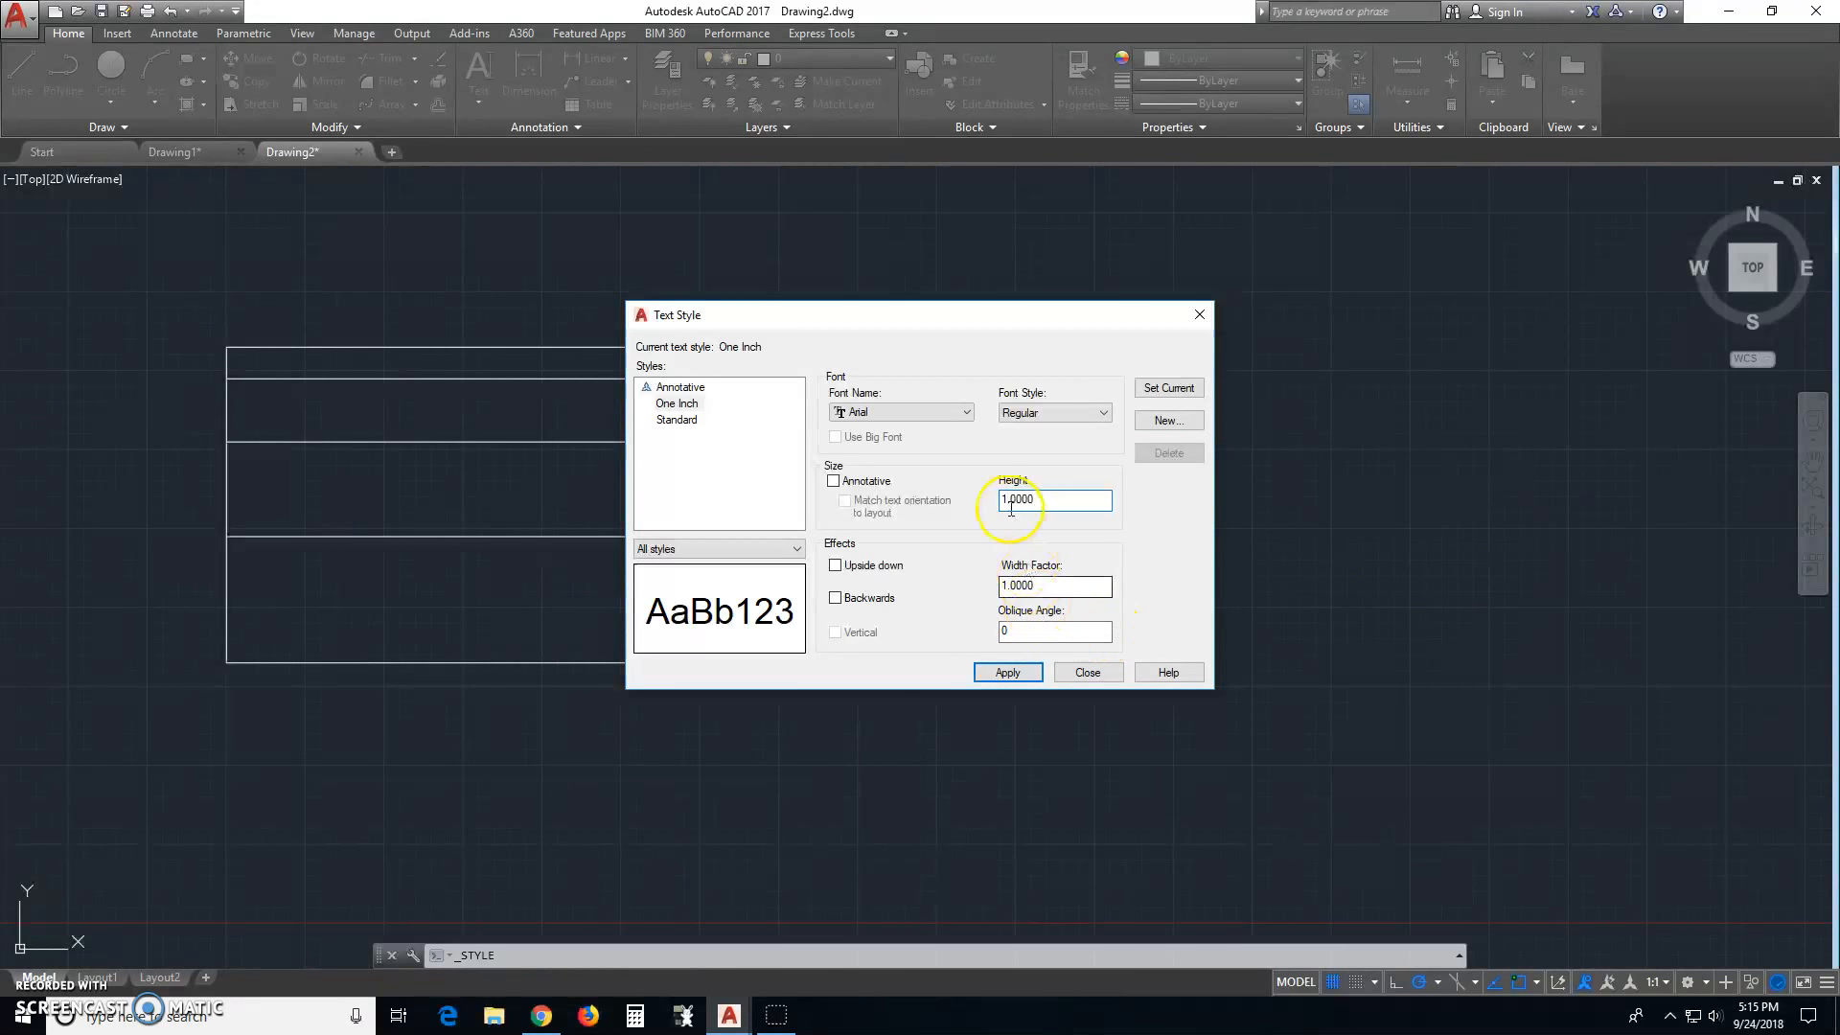
Give the One Inch style the Arial Narrow font in Bold Italic and apply the changes.
click(967, 413)
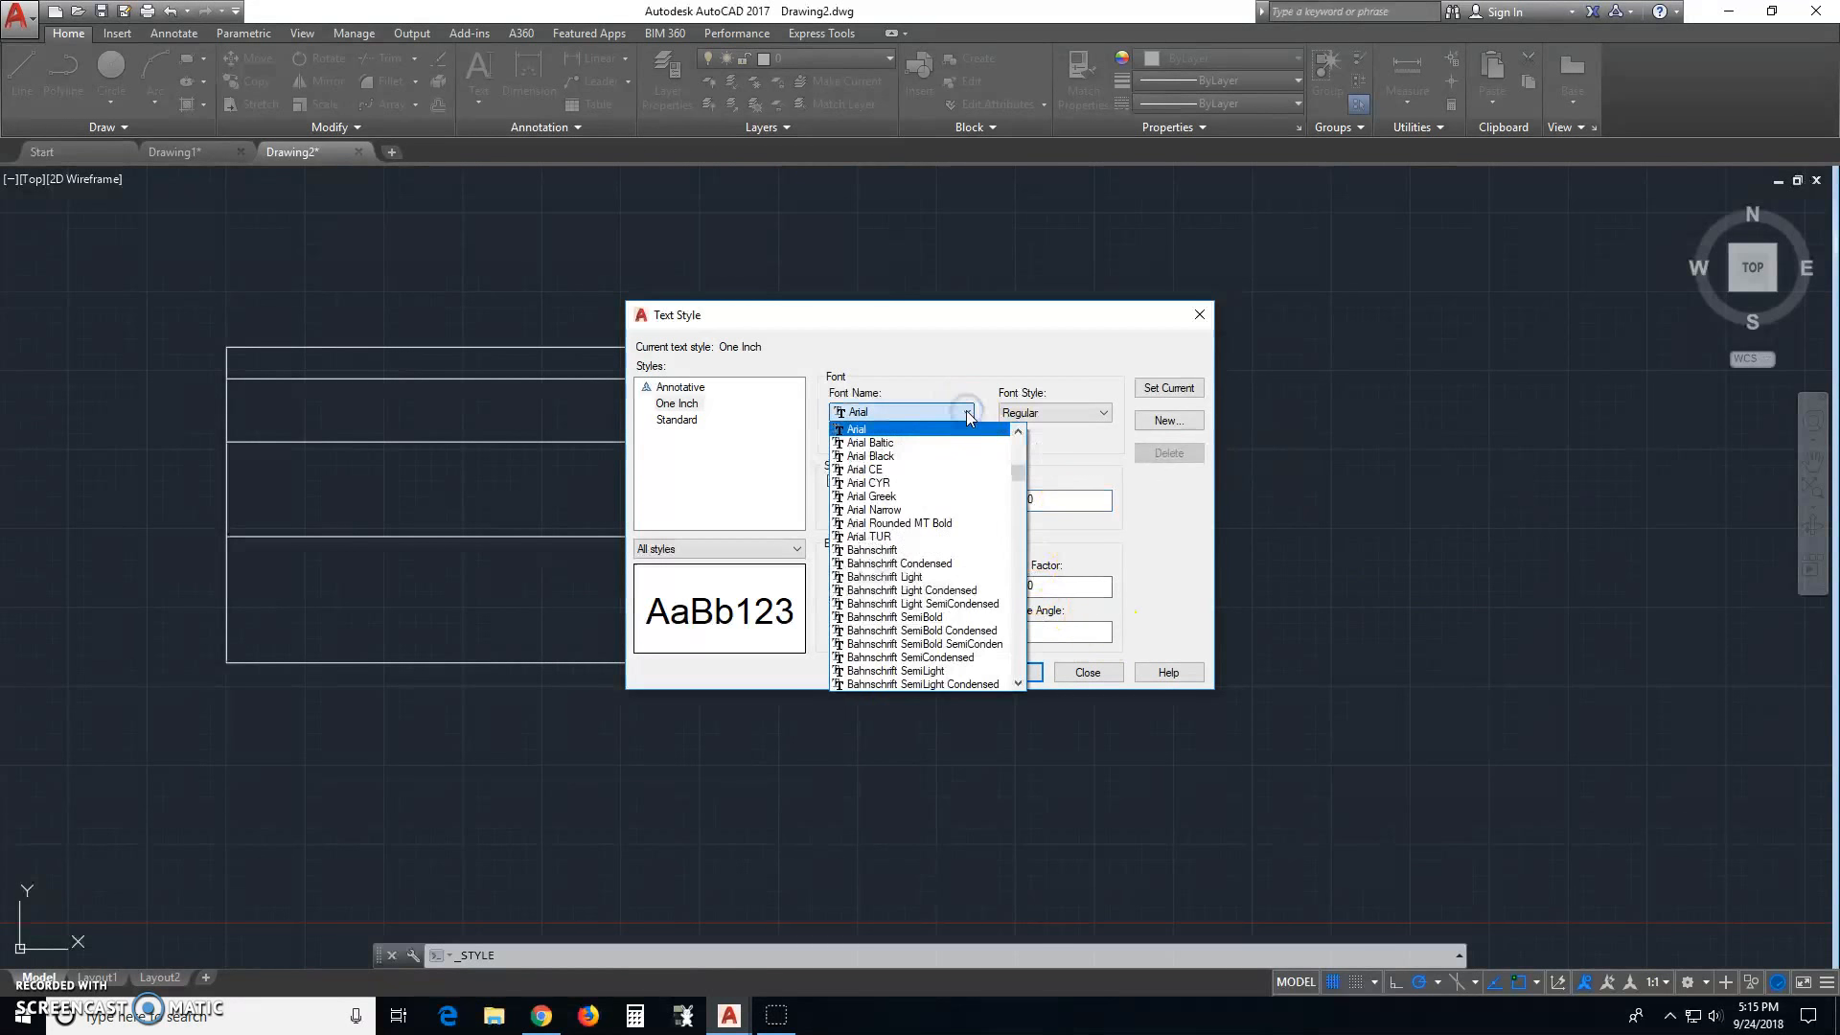
click(875, 509)
click(1104, 413)
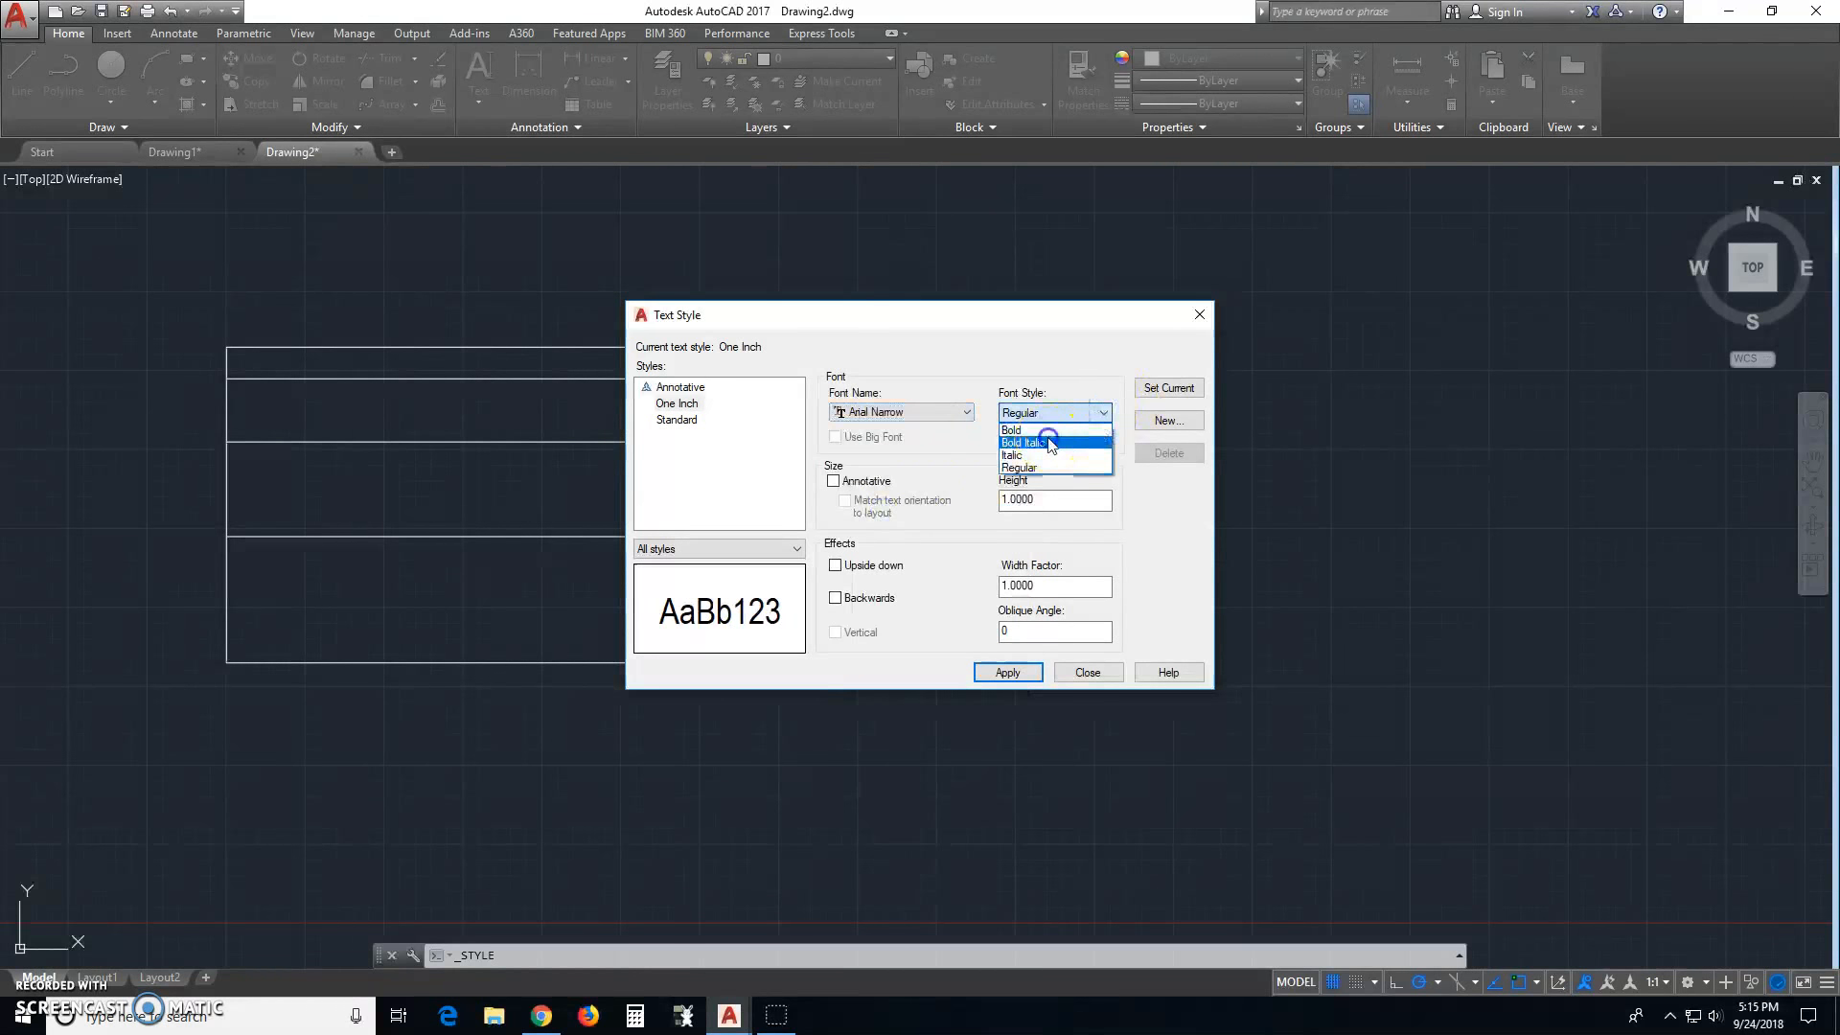
click(1051, 444)
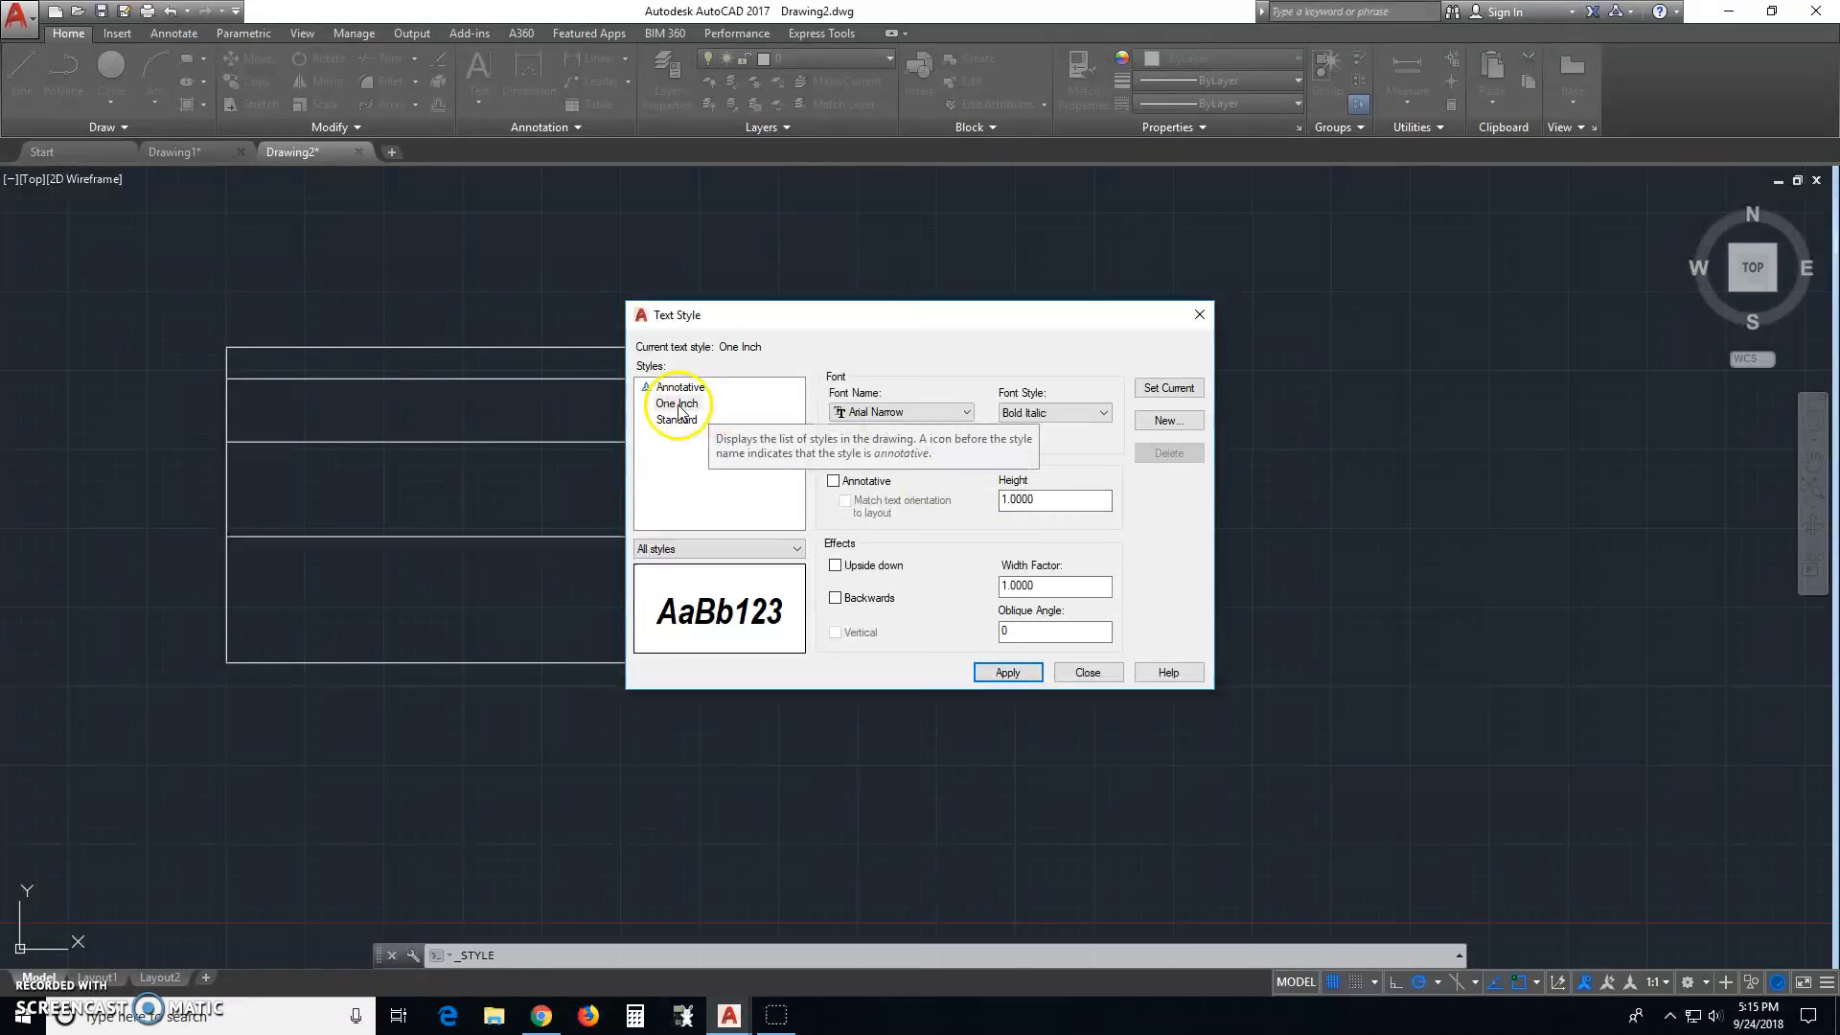
click(1010, 673)
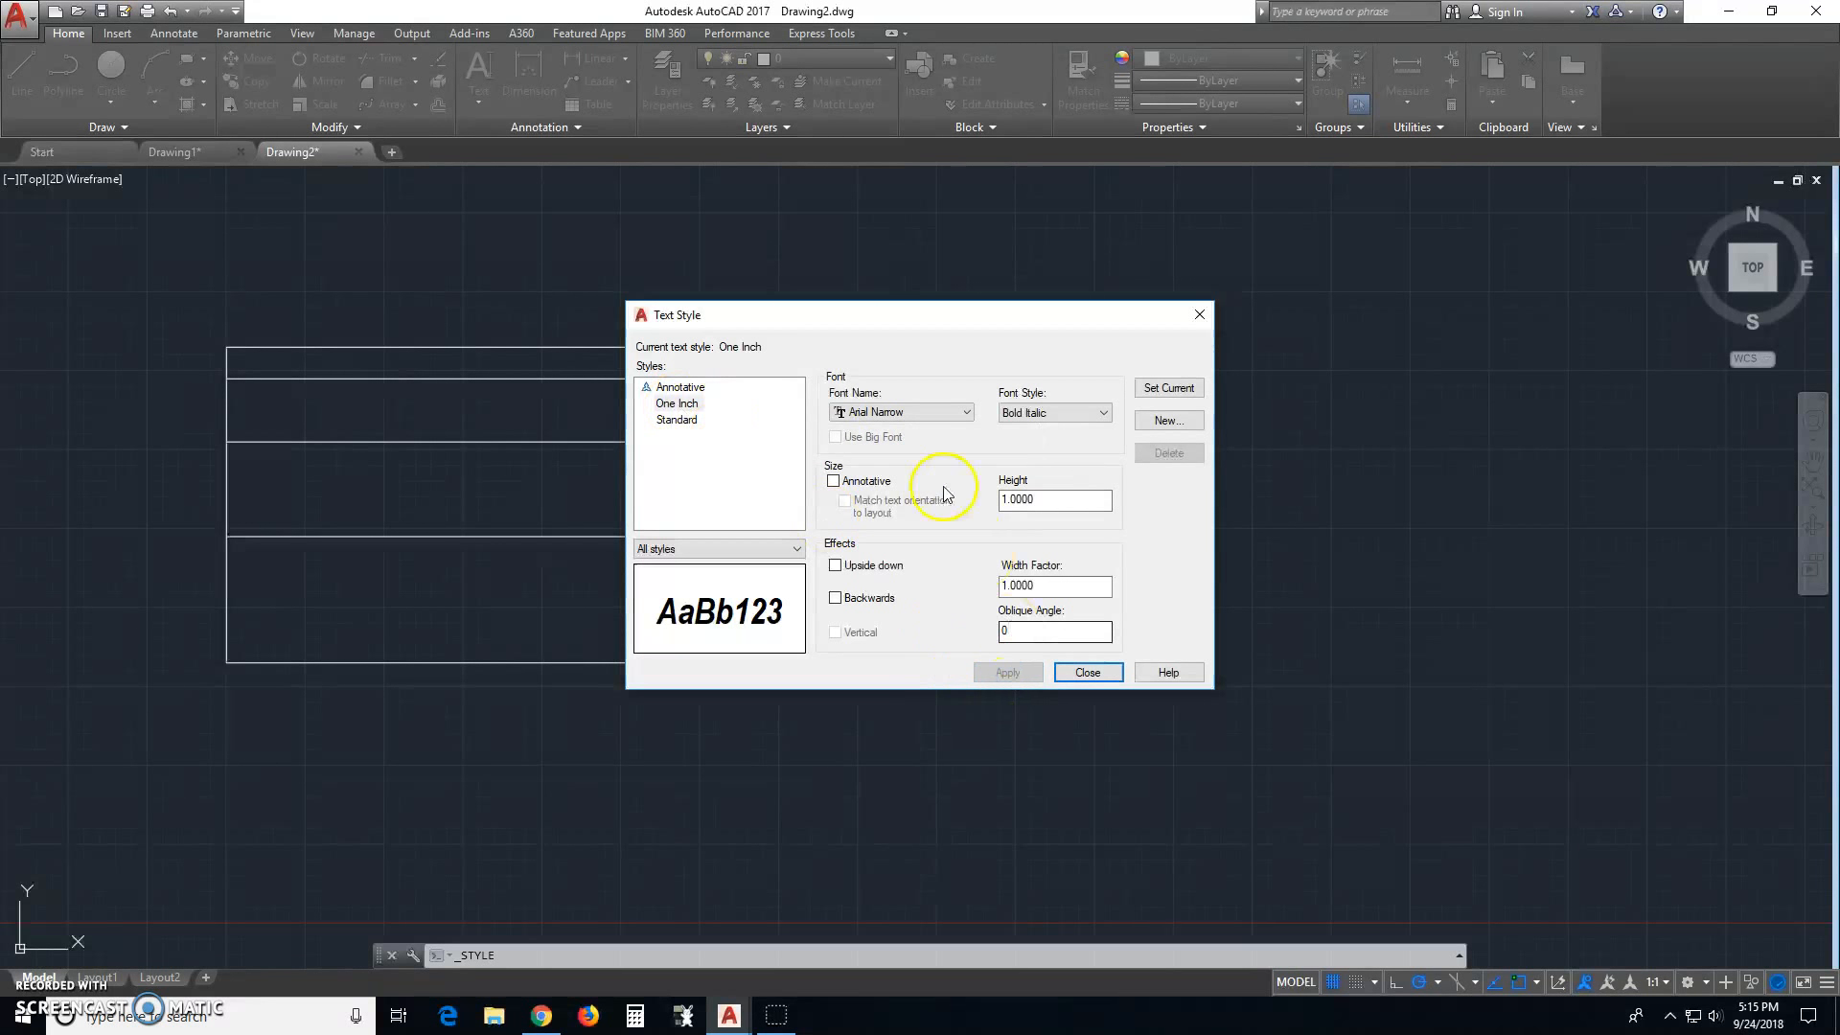
Create another text style named Two Inch.
click(1168, 420)
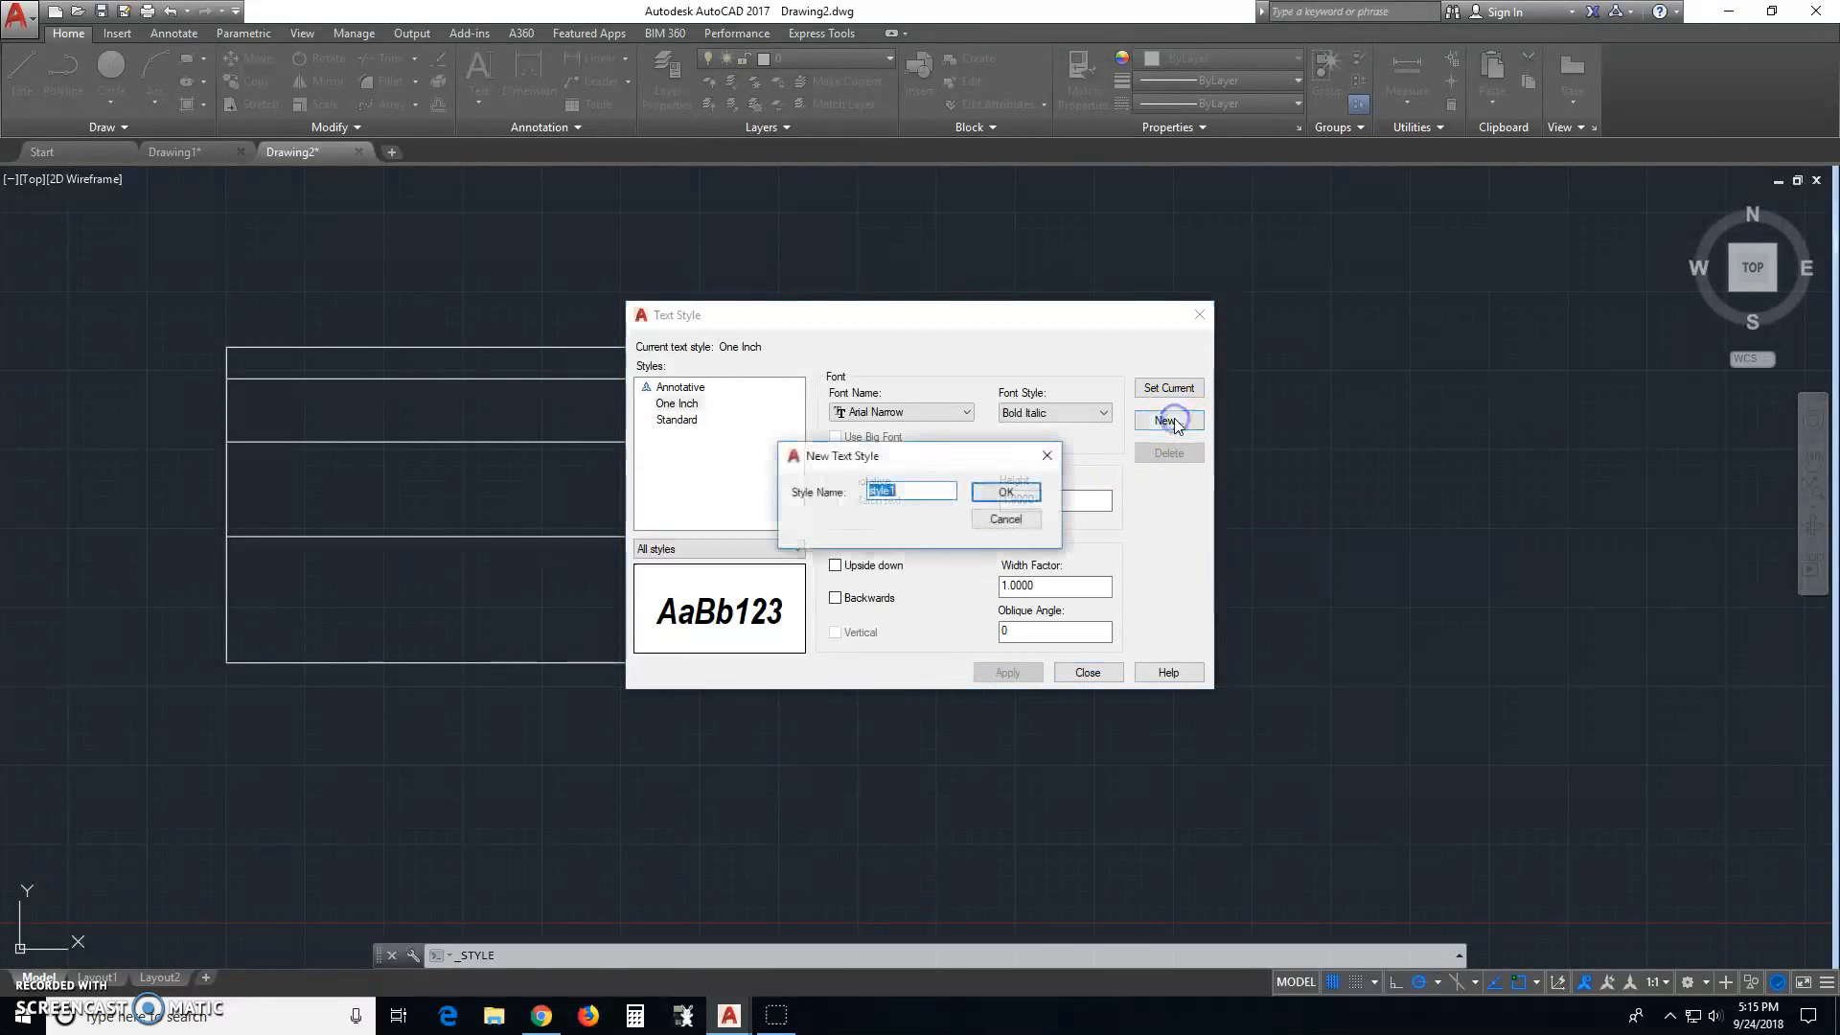
key(BackSpace)
text(Two Inch)
key(Return)
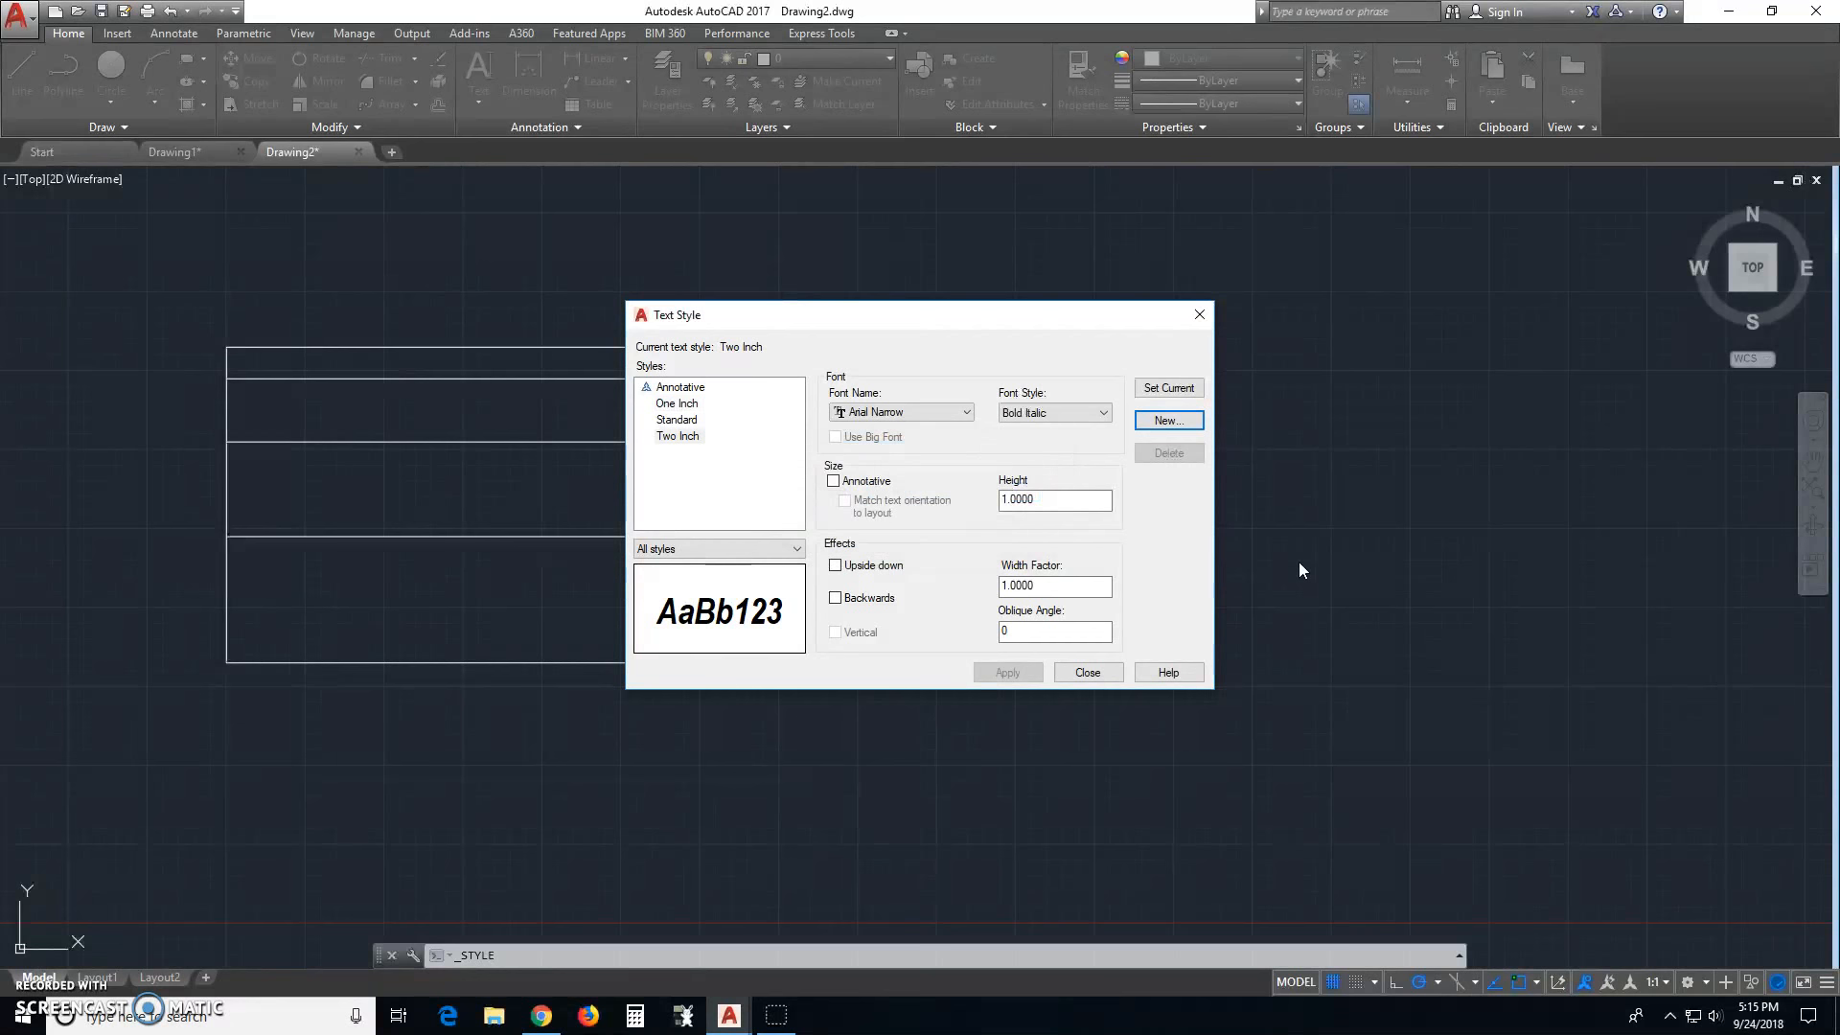
Set the Two Inch style to the BankGothic Lt BT font with a height of 2 and apply it.
click(964, 412)
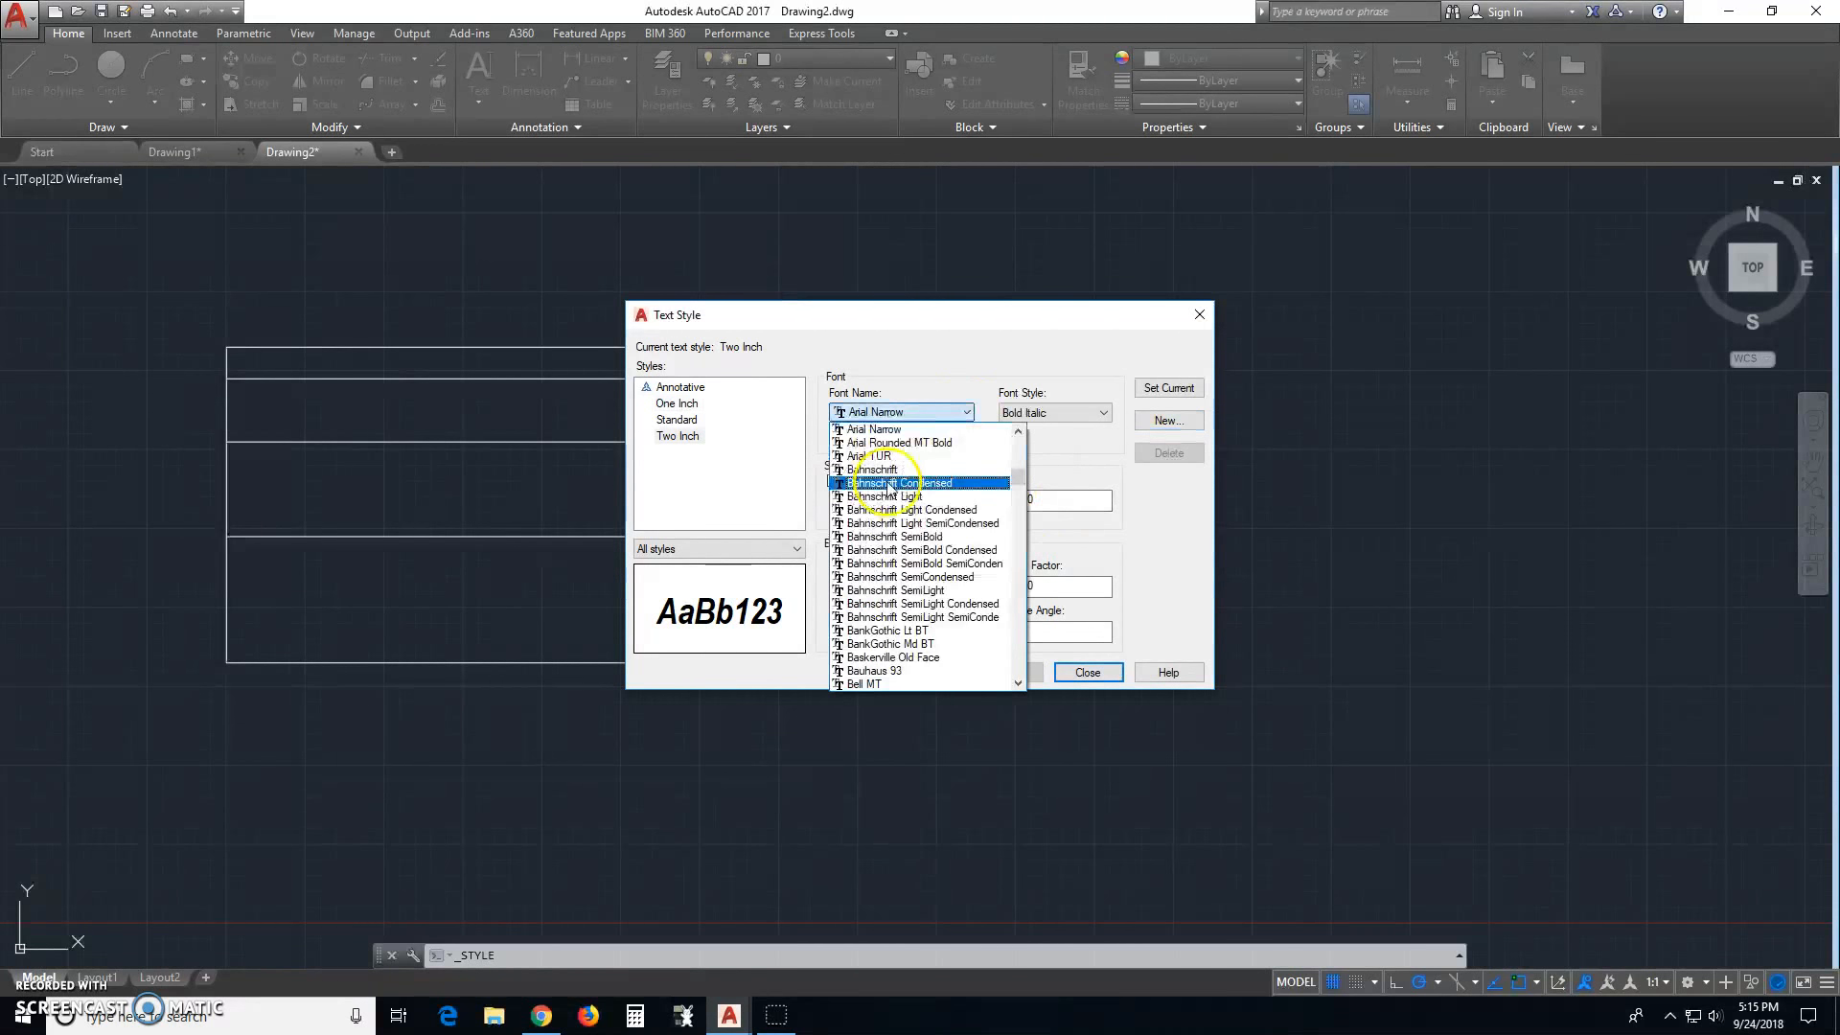
click(908, 630)
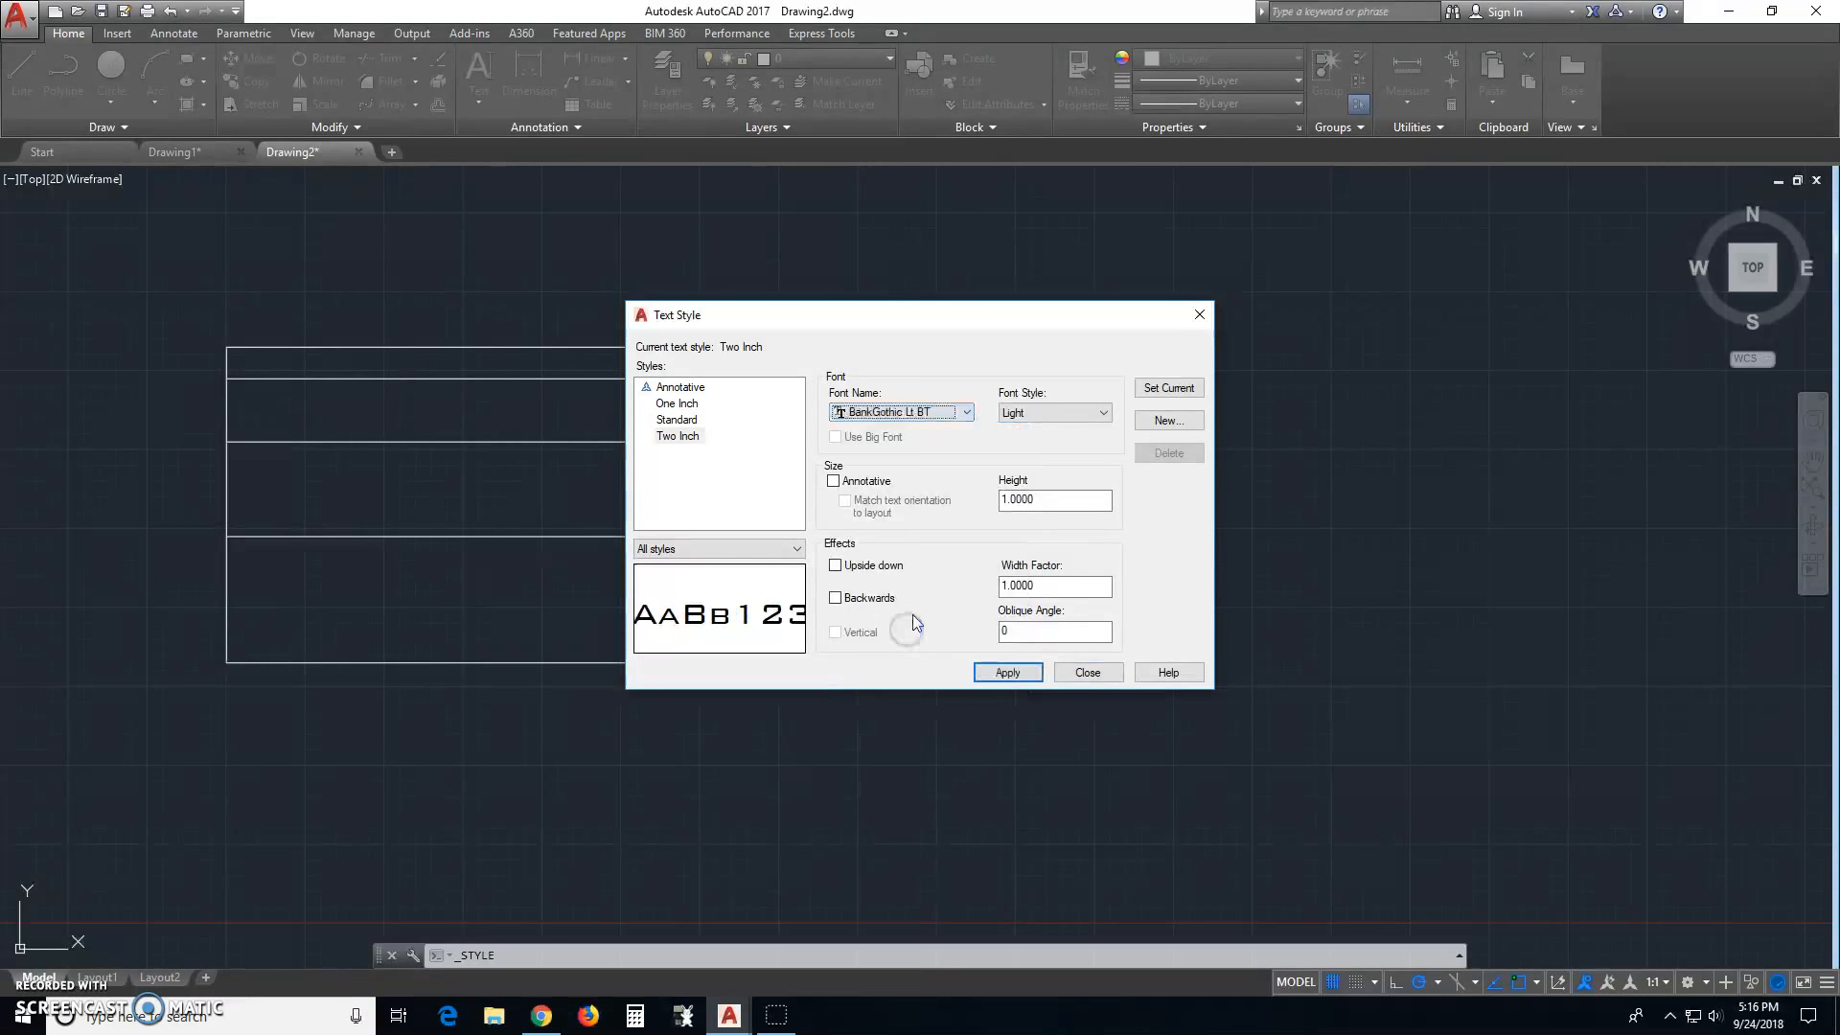
click(1003, 499)
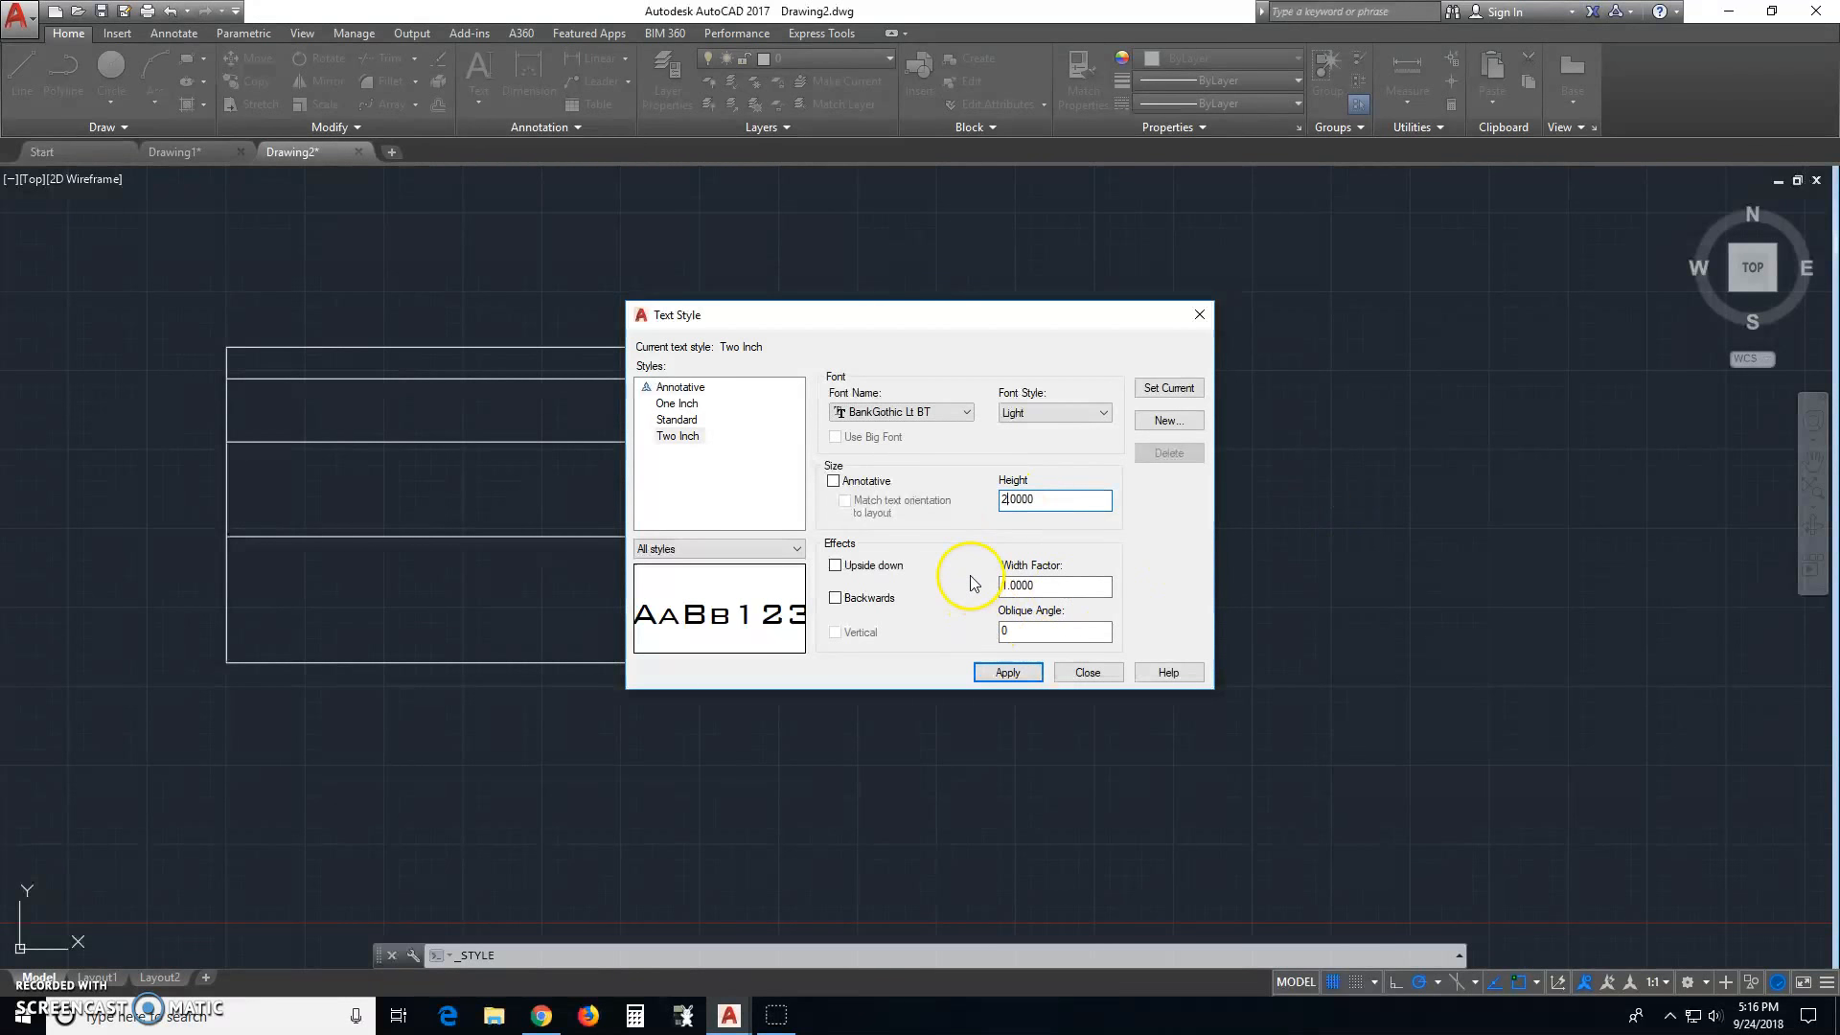
click(986, 626)
click(1008, 674)
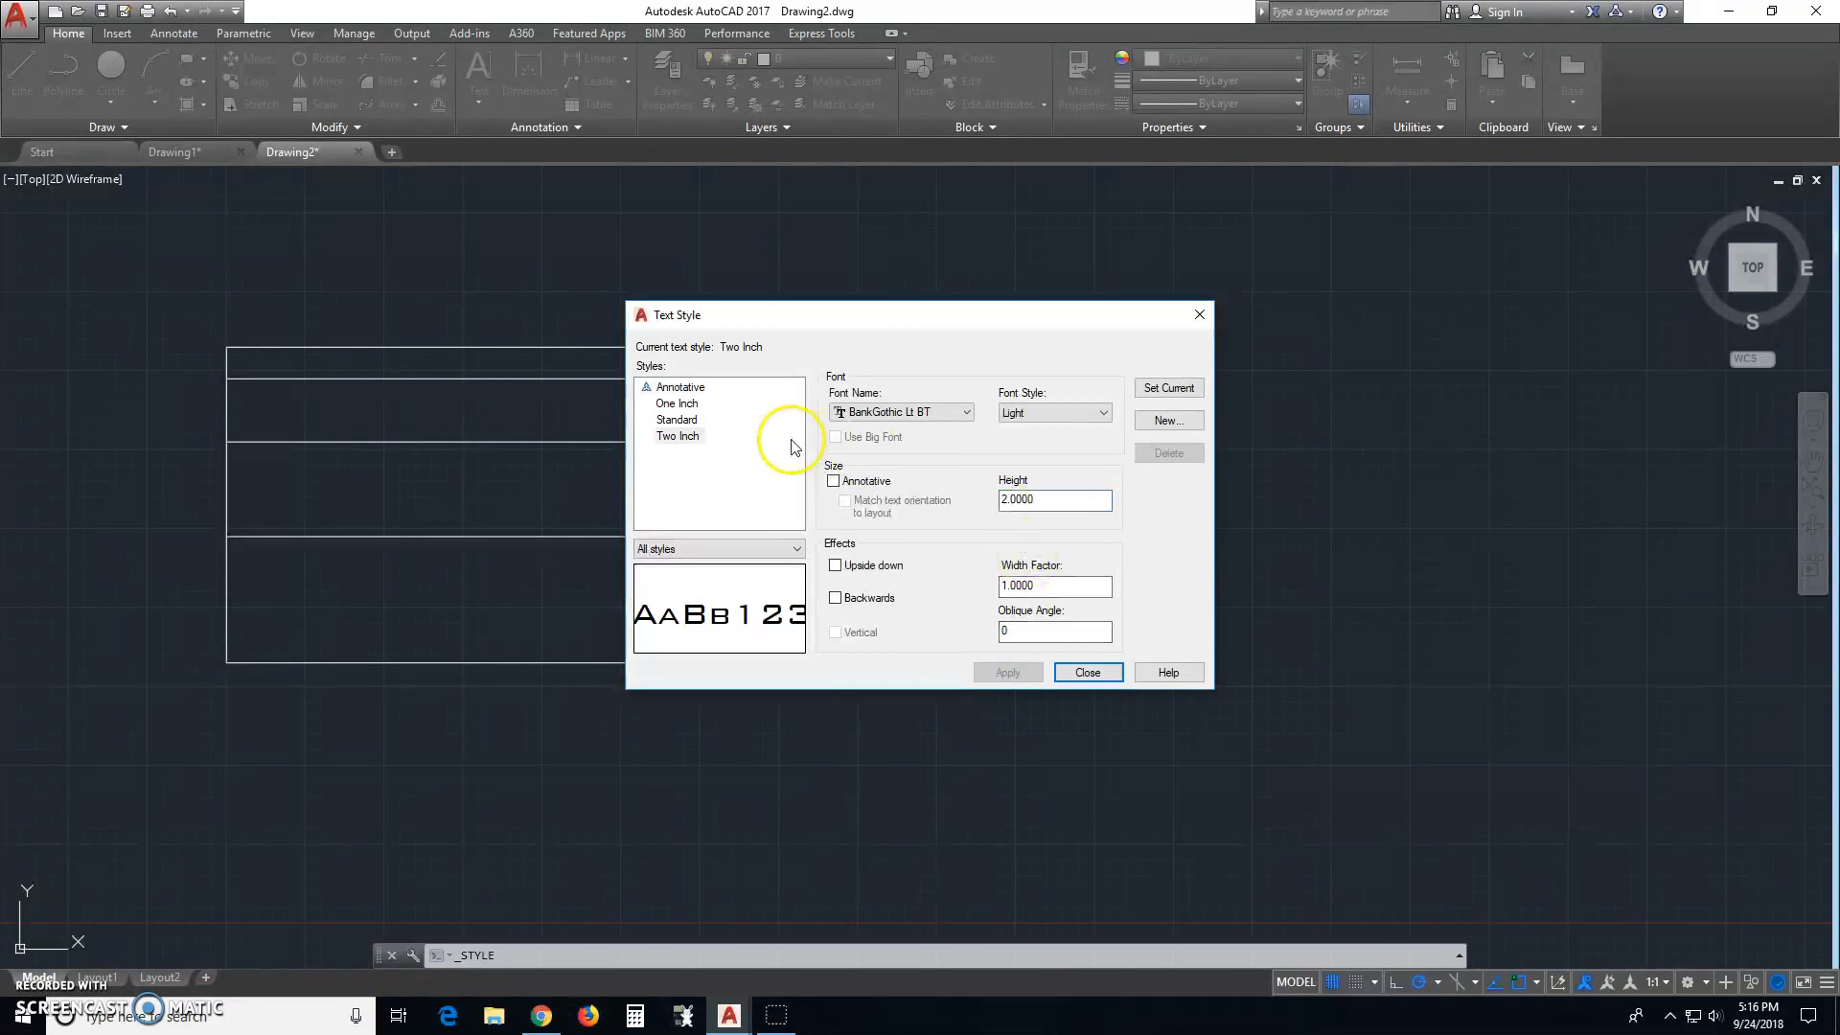
Create a text style named Three Inch and set its text height to 3.
click(1168, 420)
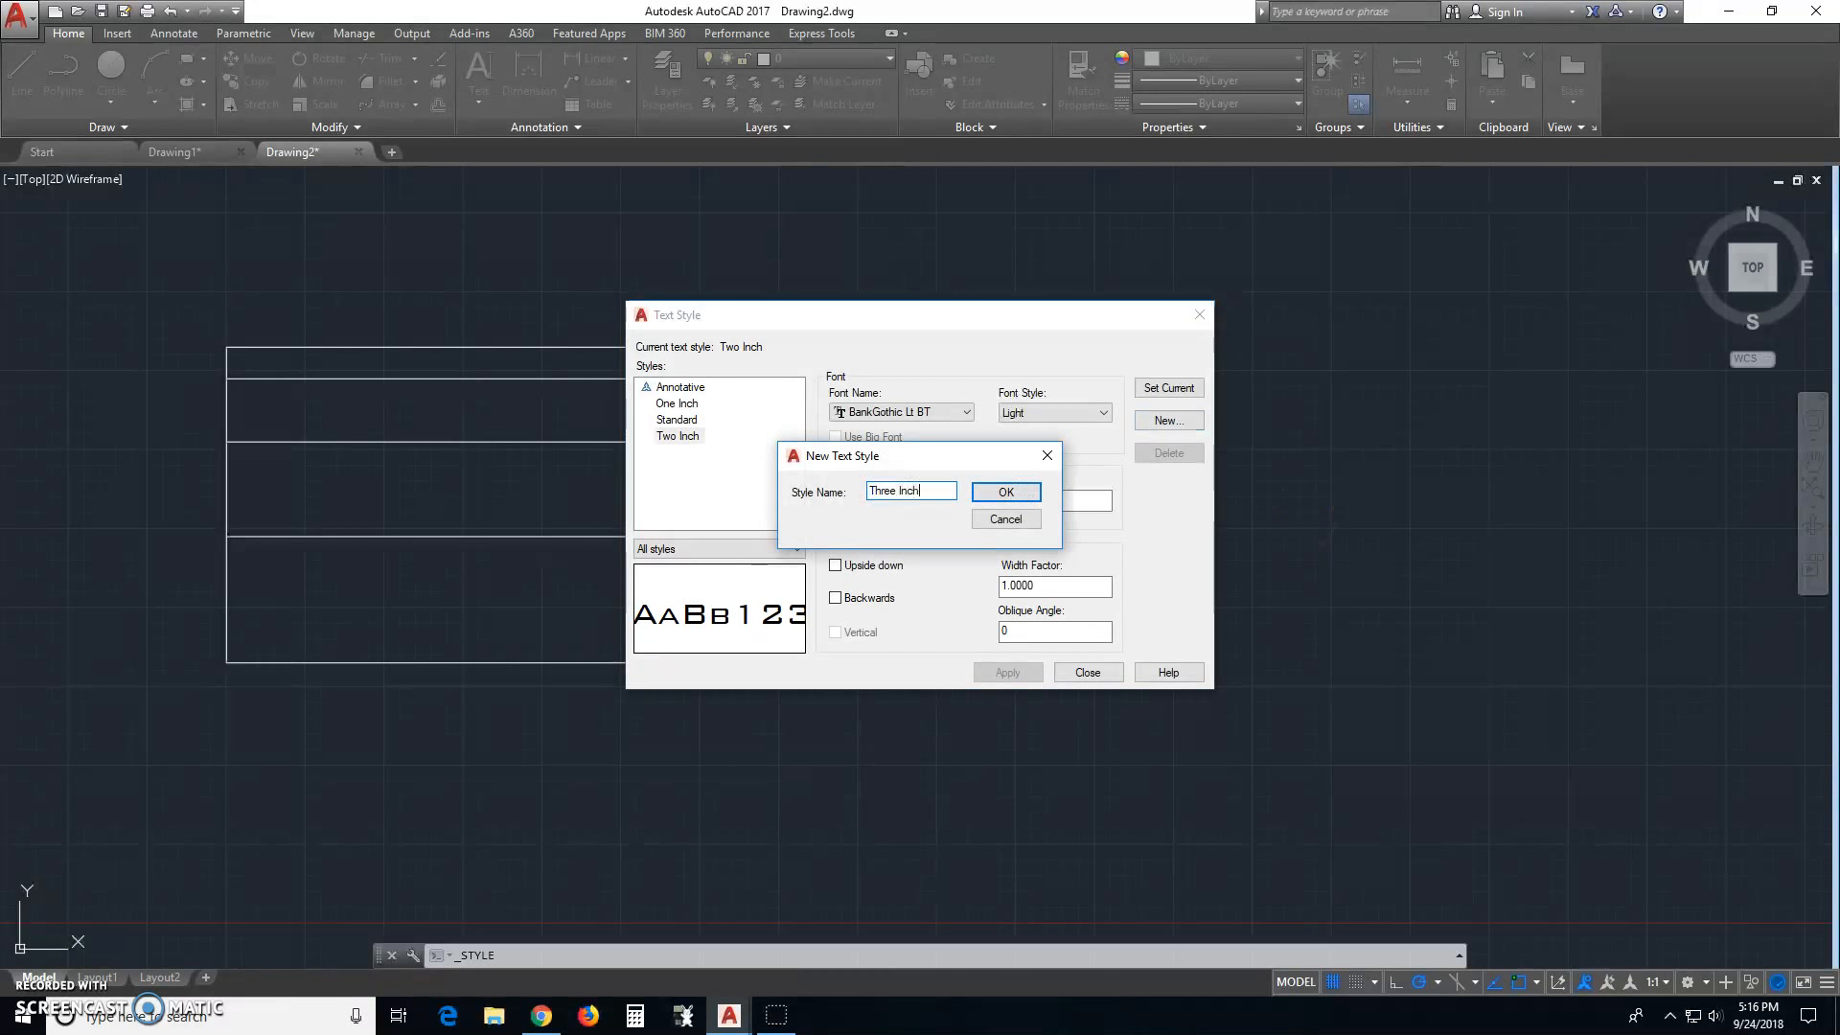
key(Return)
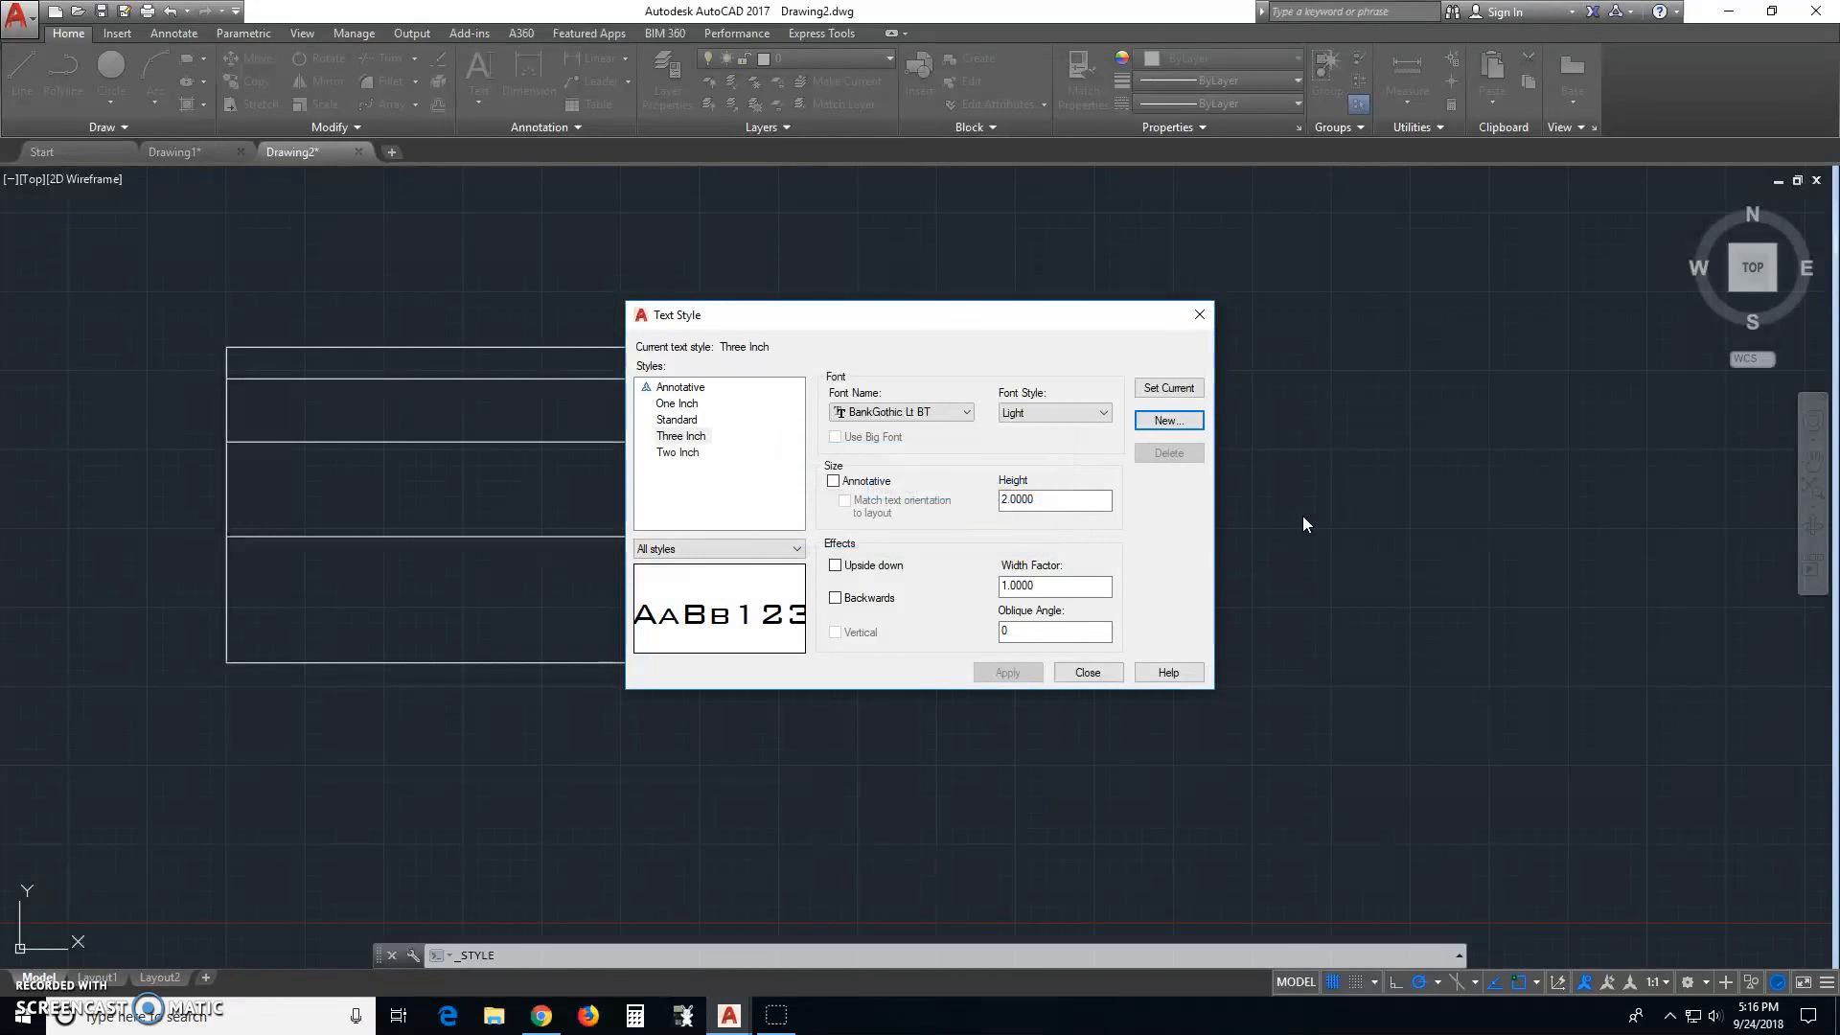
click(1009, 501)
key(BackSpace)
text(3)
click(1007, 673)
Set the width factor of the Three Inch style to 0.5.
click(1010, 585)
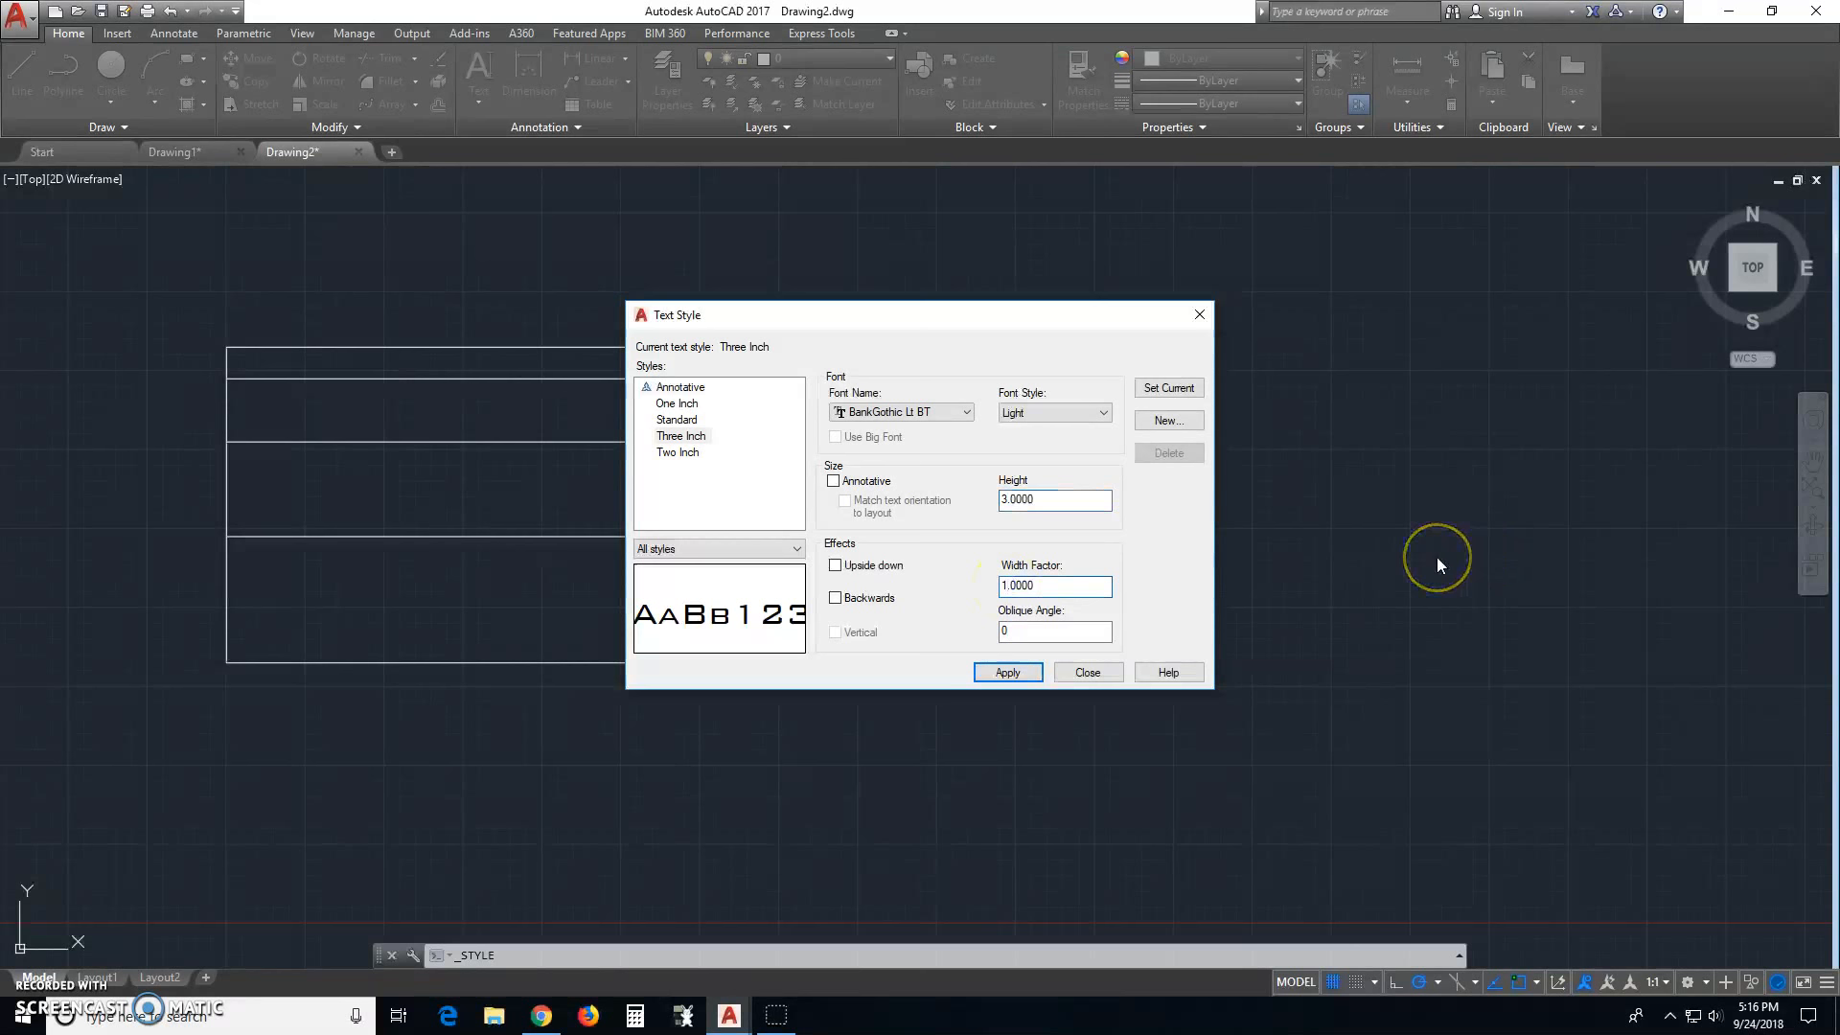
key(BackSpace)
key(BackSpace)
text(.5)
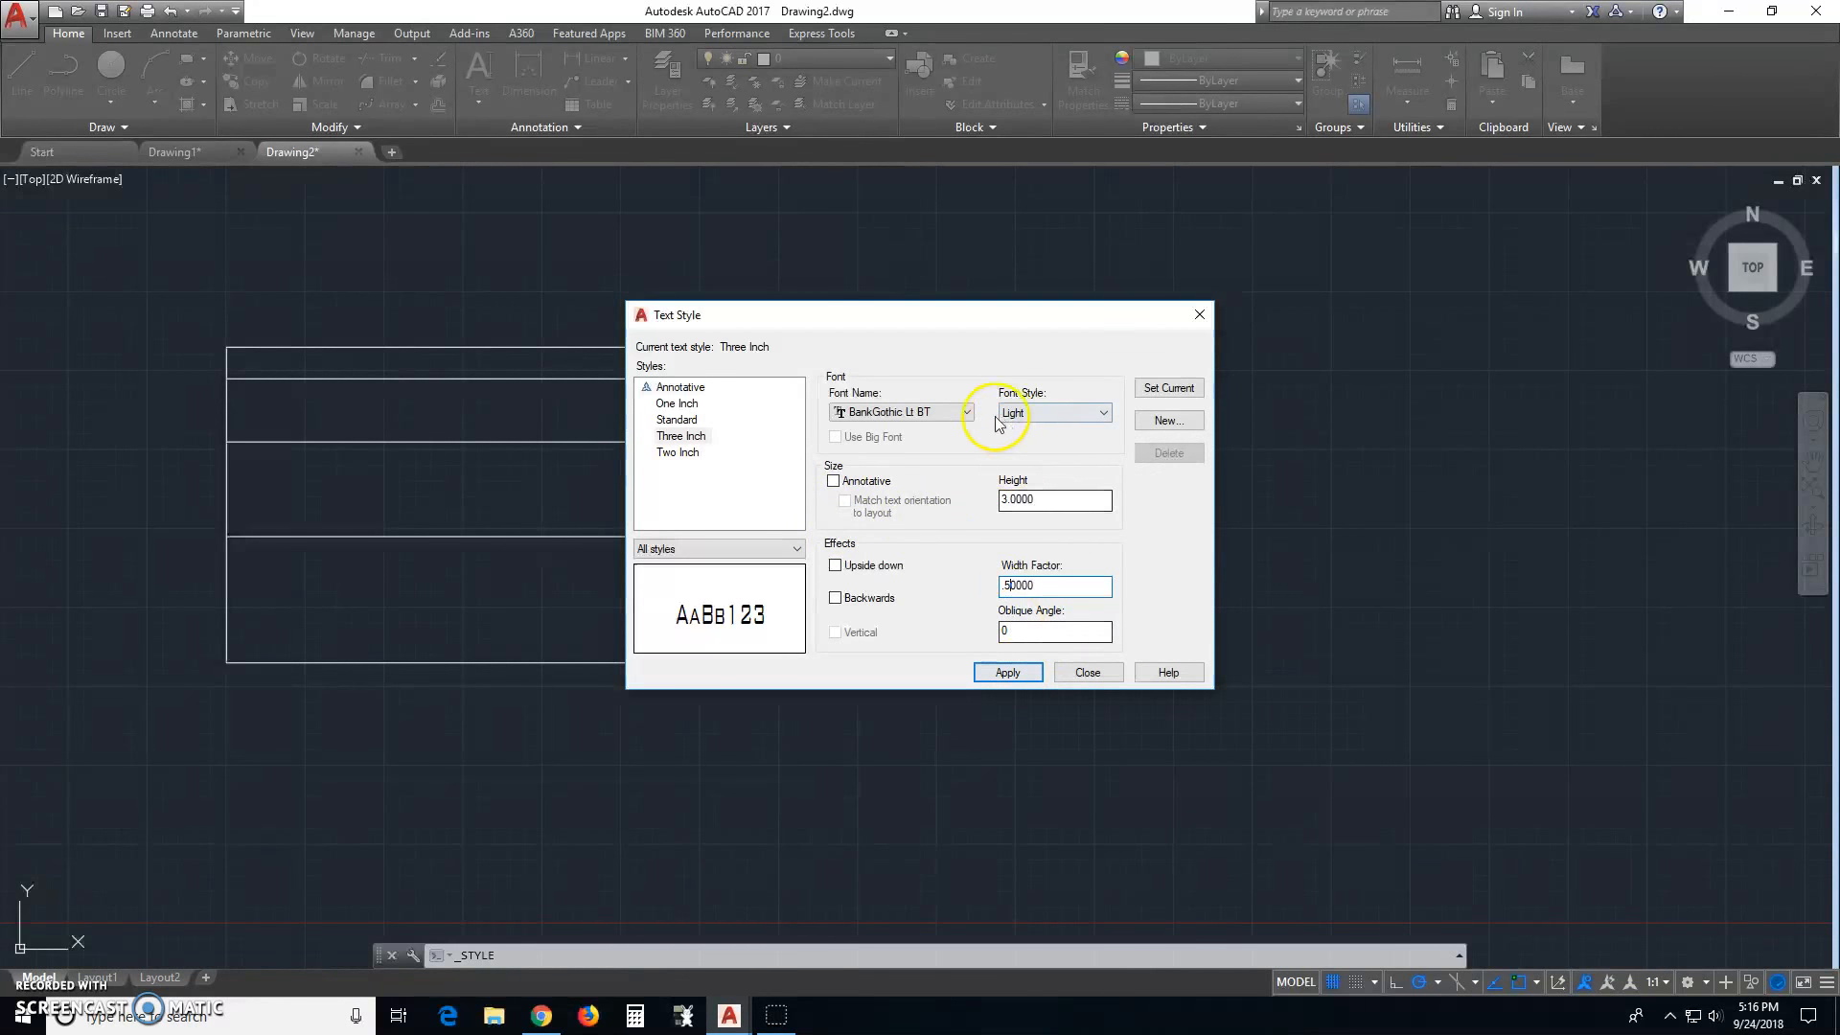
Assign the Broadway font in Regular to the Three Inch style and apply the changes.
click(965, 414)
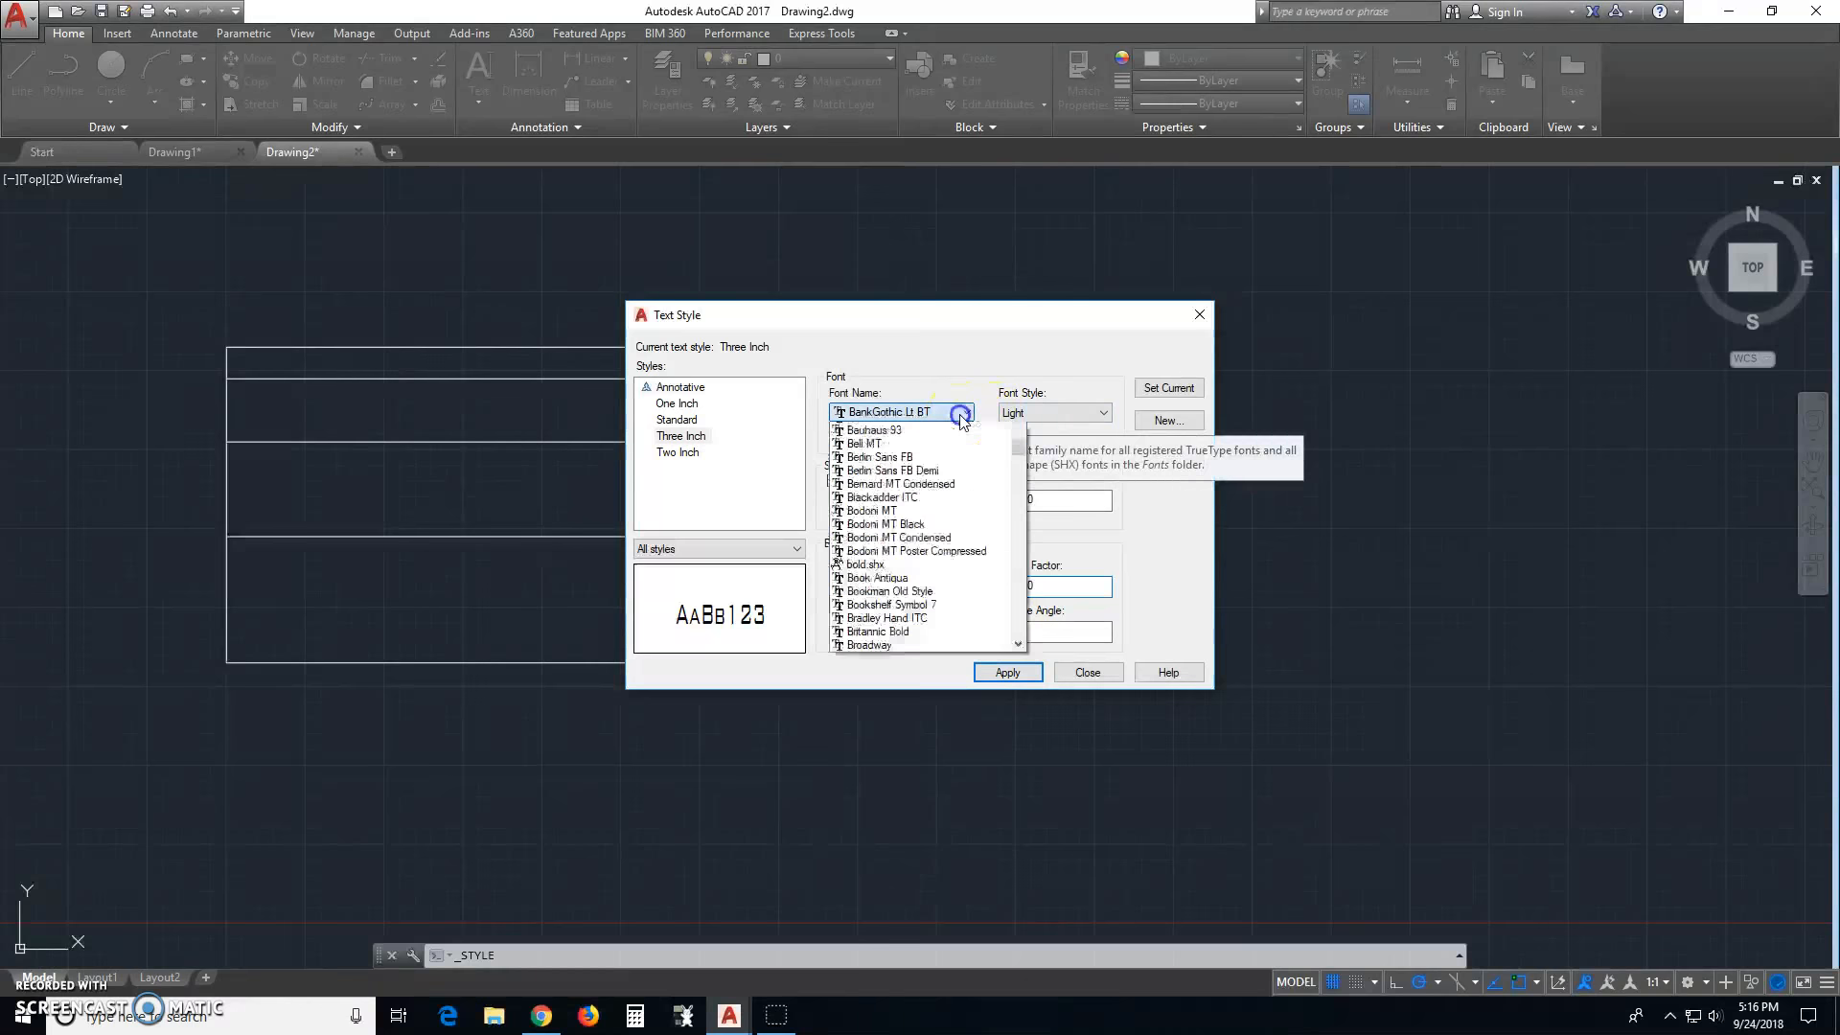
scroll(934, 623, down, 4)
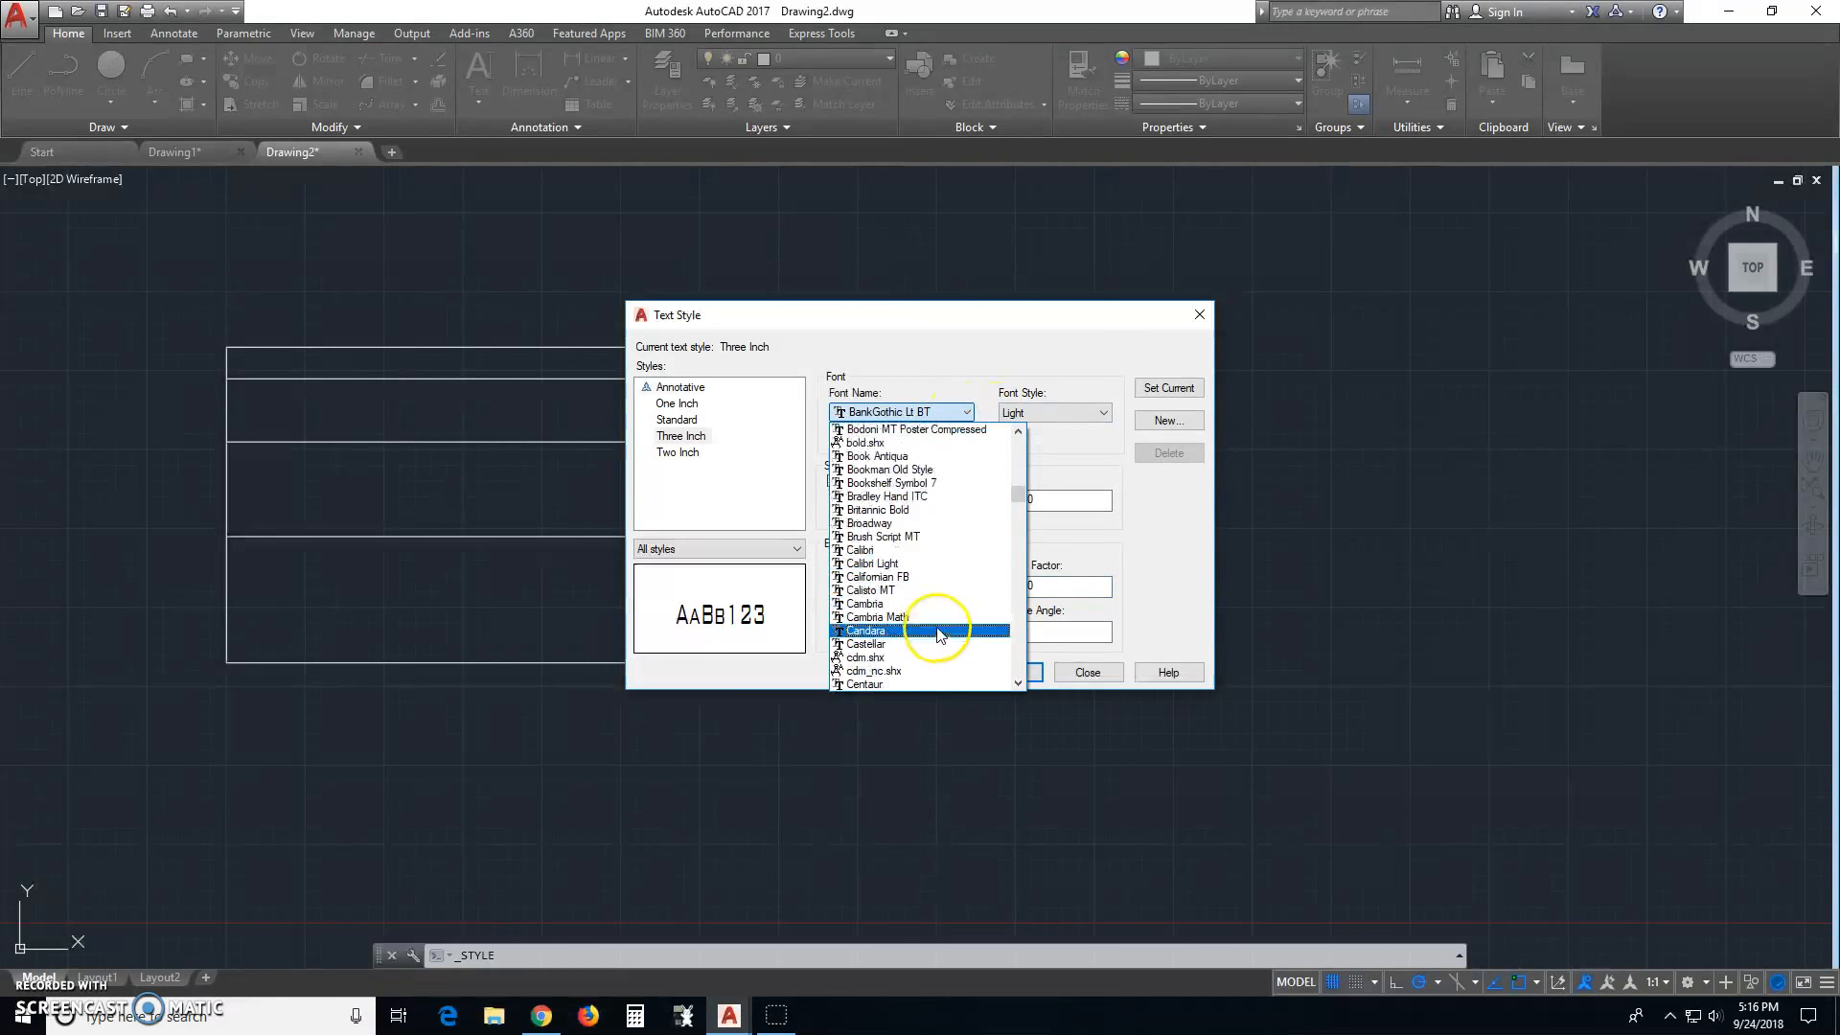
click(874, 523)
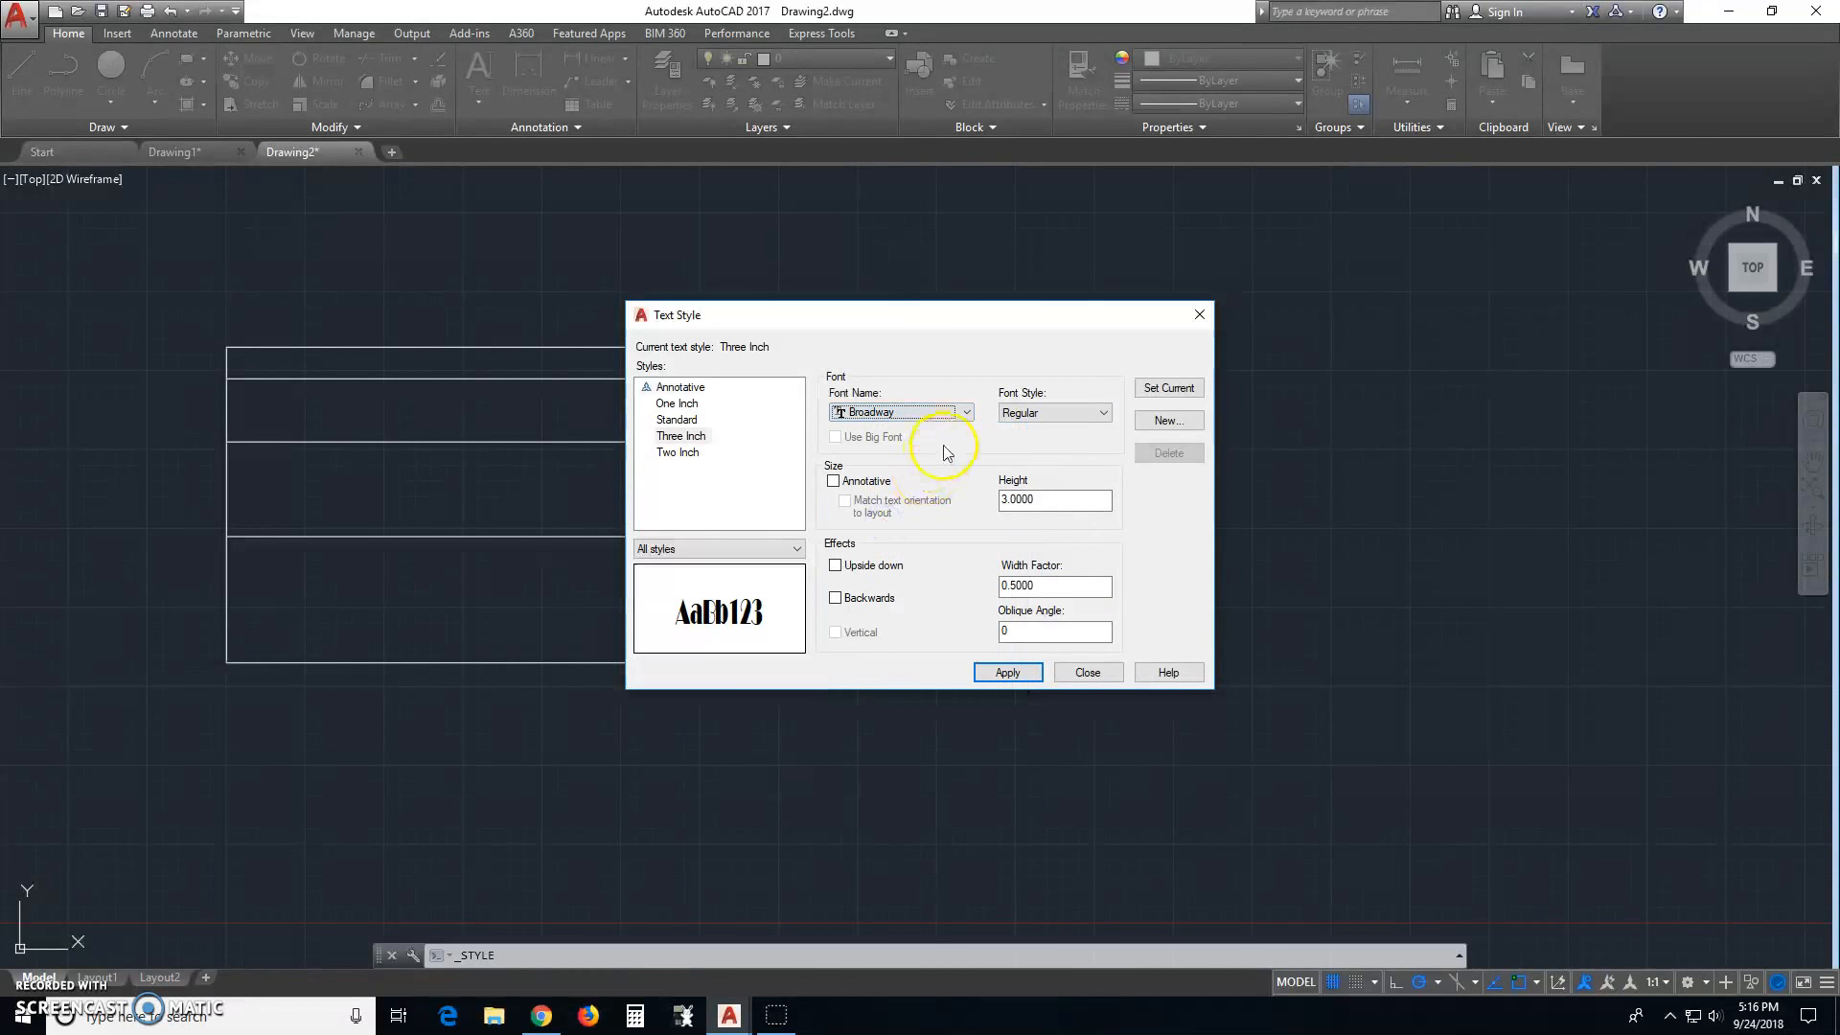
click(1100, 412)
click(1054, 429)
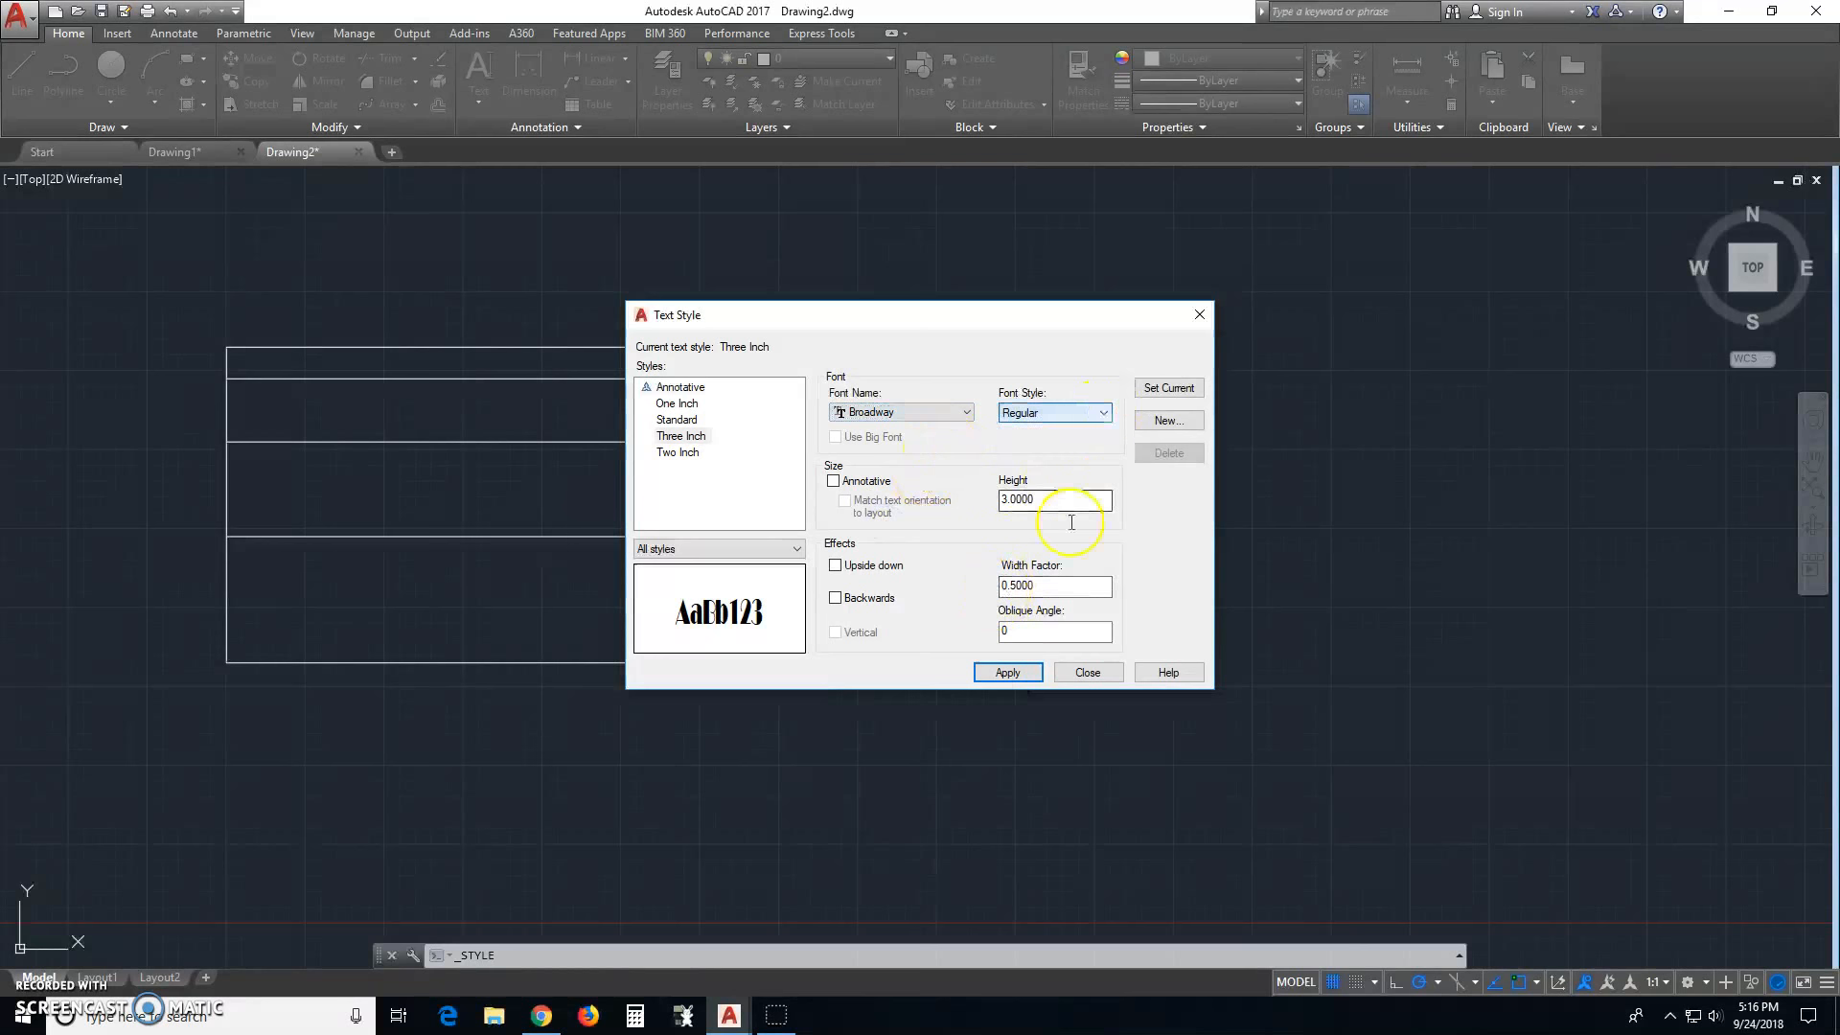
click(1024, 669)
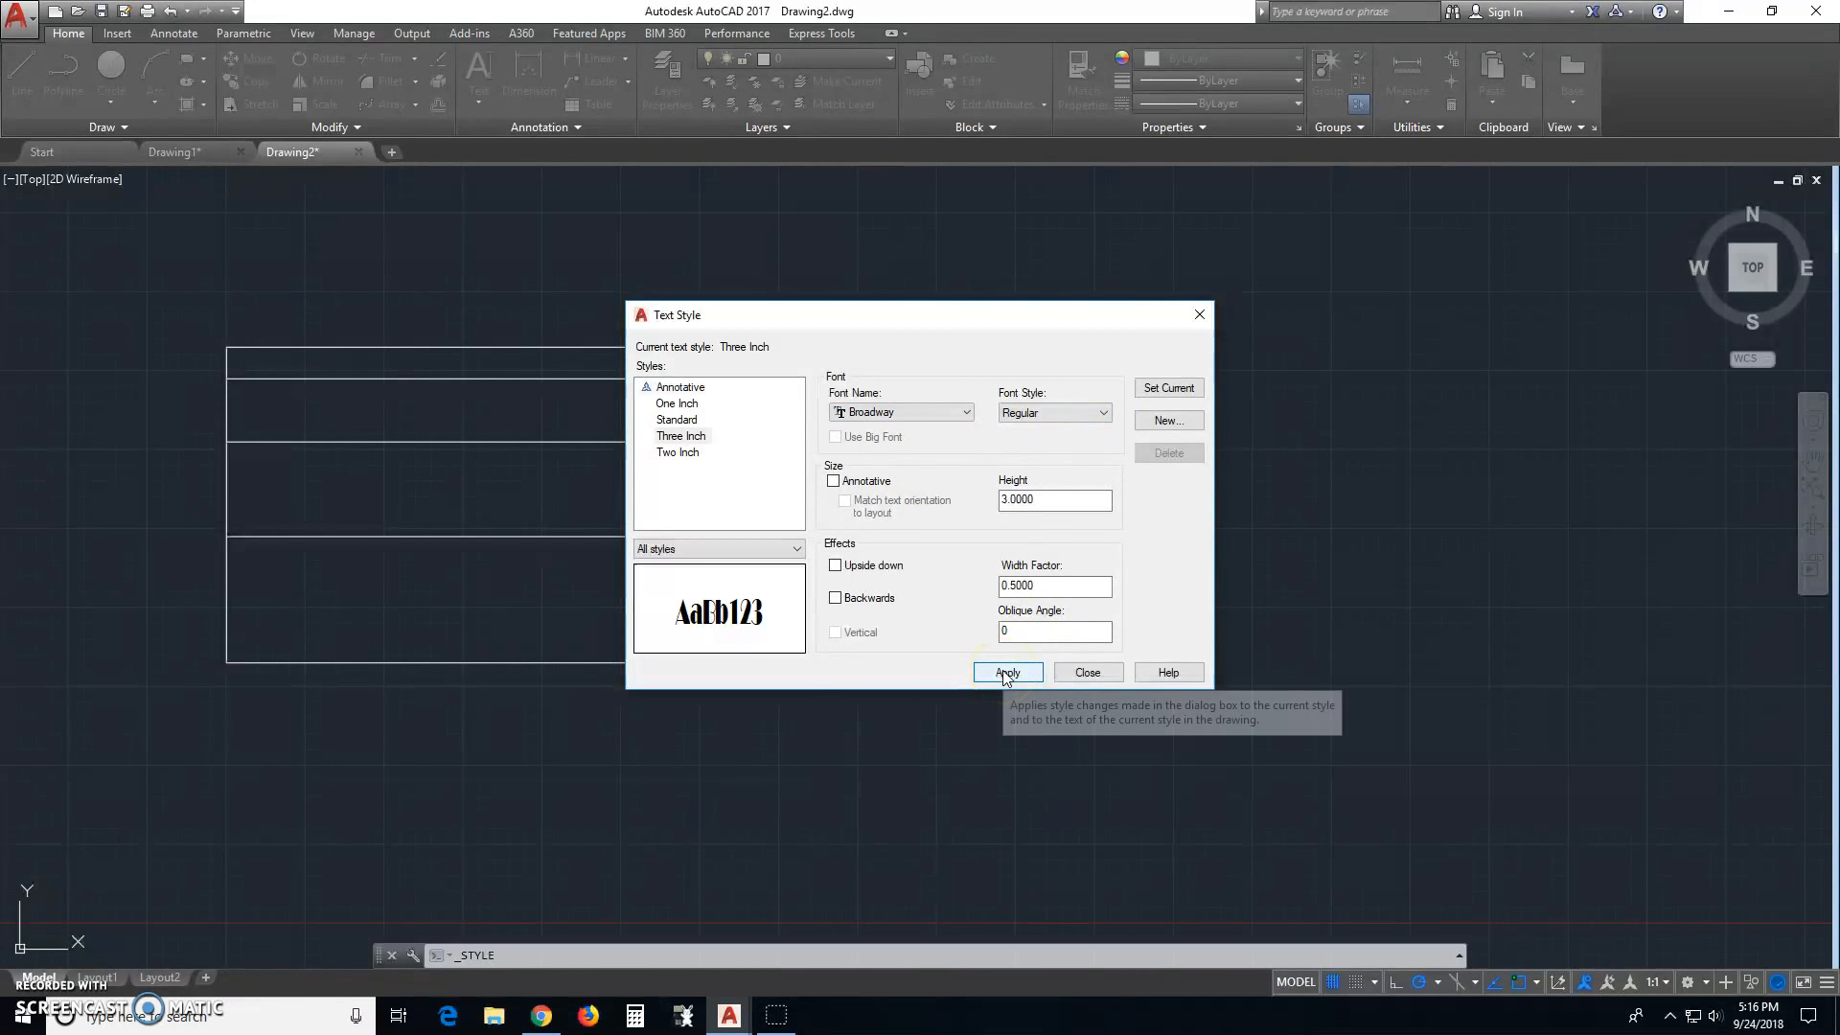
click(1004, 674)
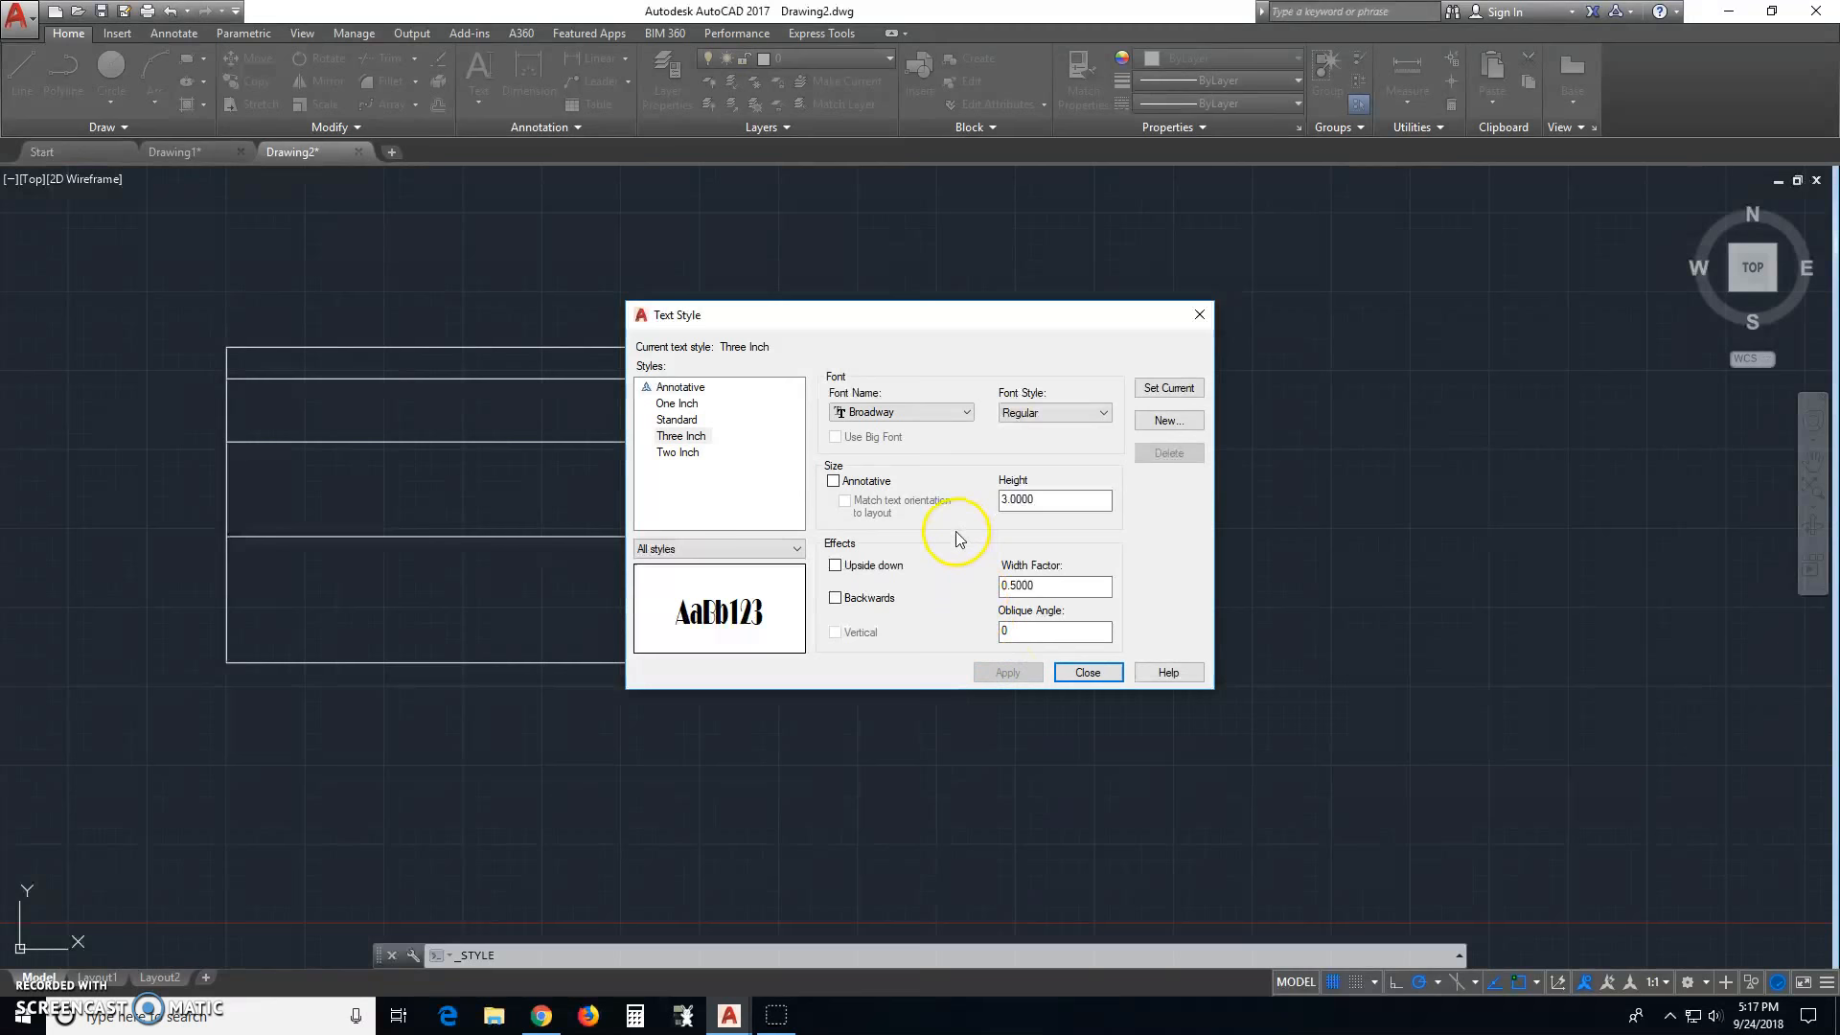
Create a text style named Four Inch and set its text height to 4.
click(1168, 421)
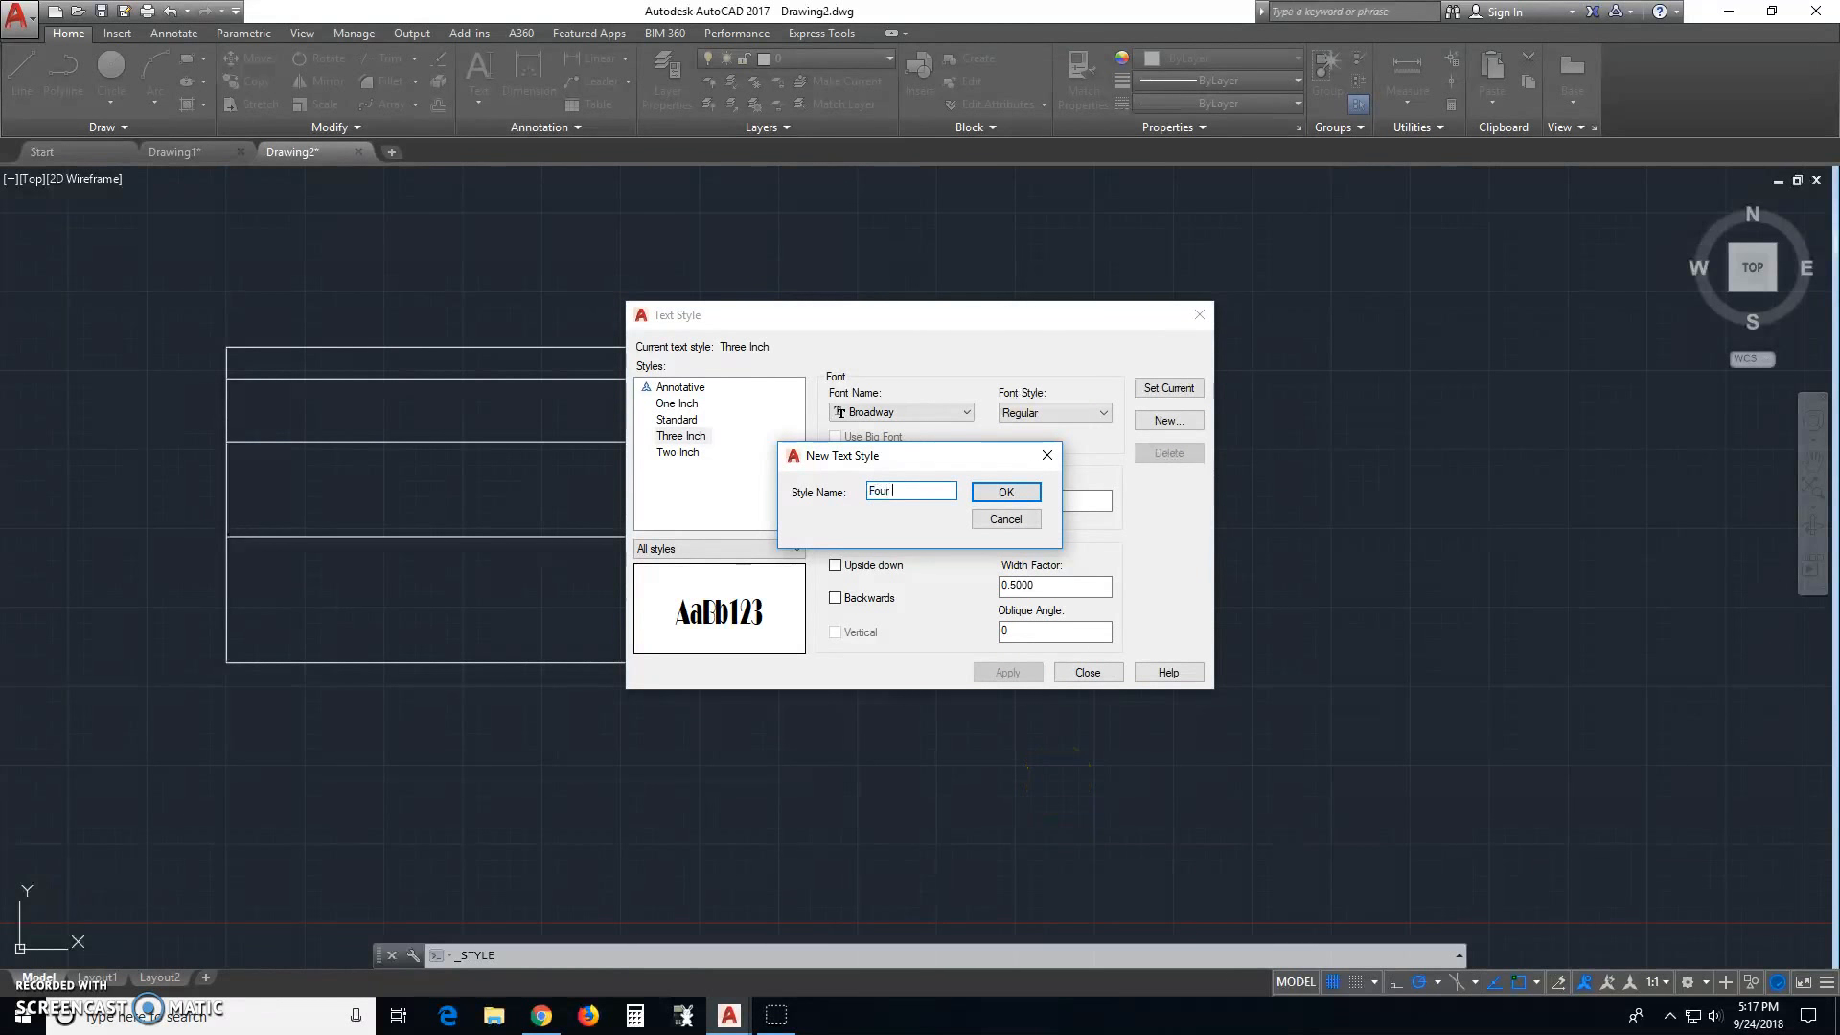
text(Four Inch)
key(Return)
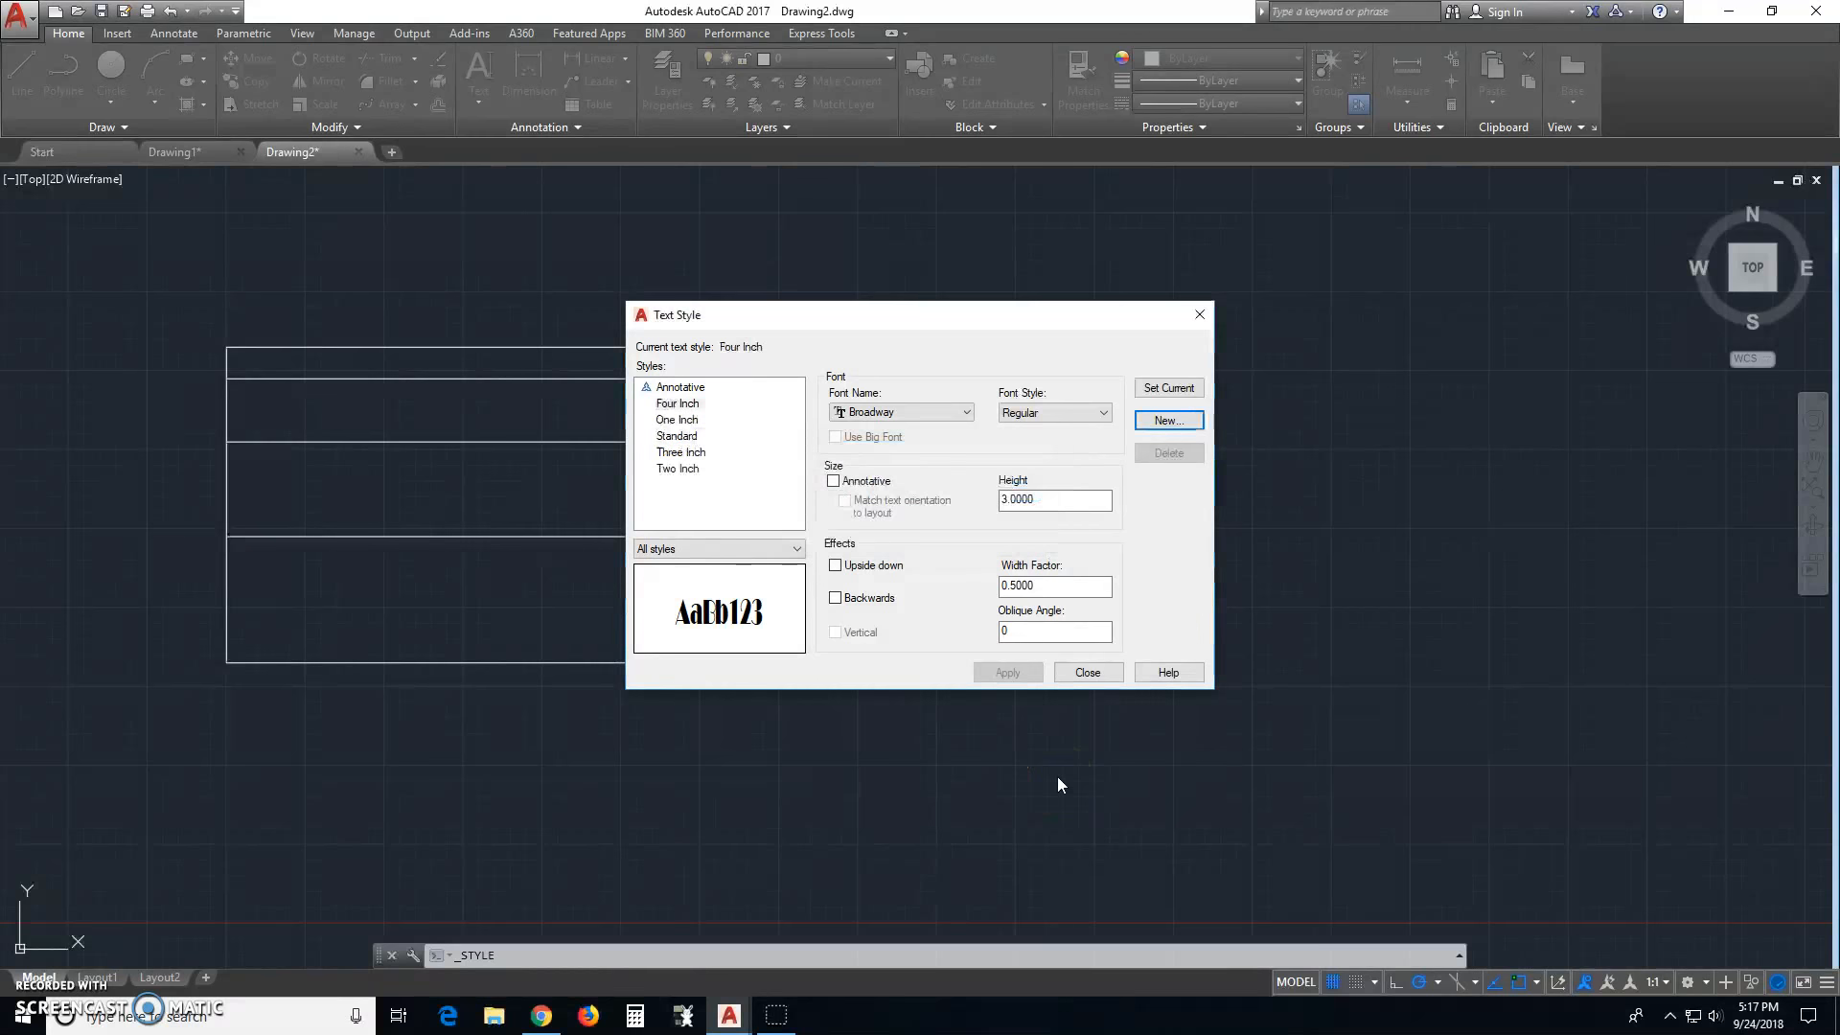
click(1006, 499)
key(BackSpace)
text(4)
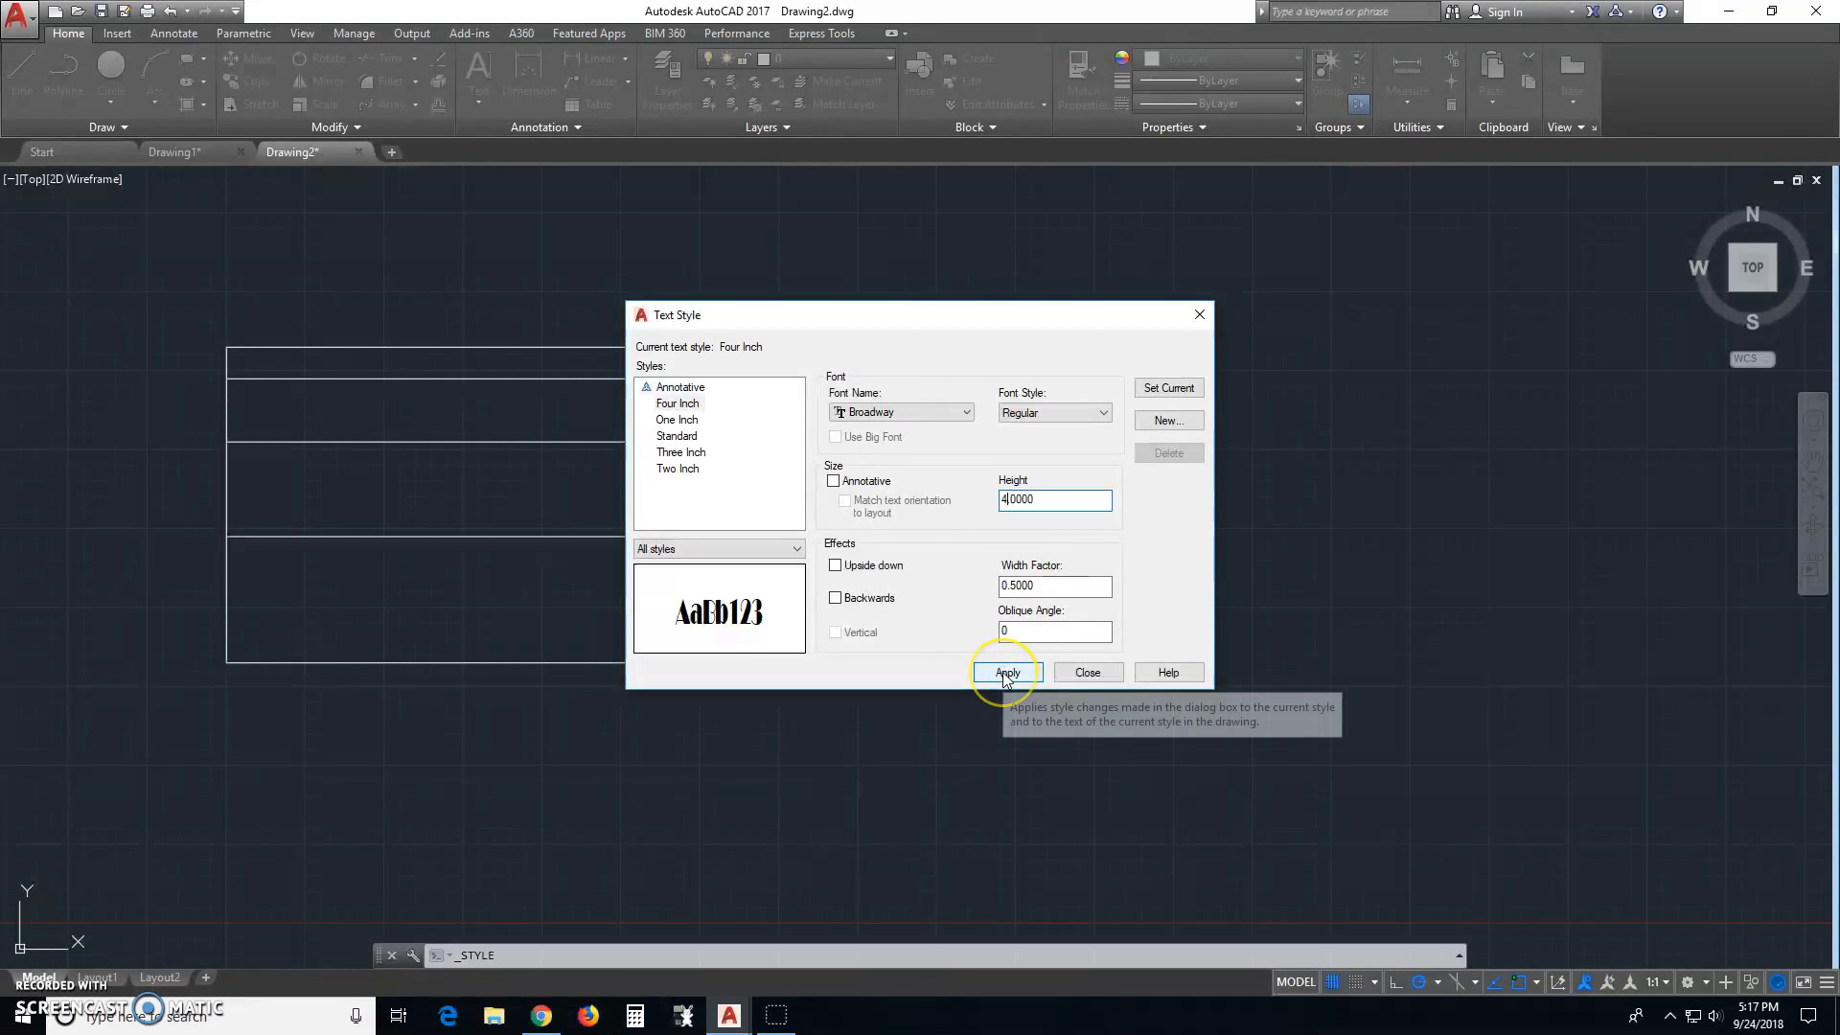
Set the Four Inch style's oblique angle to 11, apply it and close the text style settings.
click(1006, 631)
click(1473, 587)
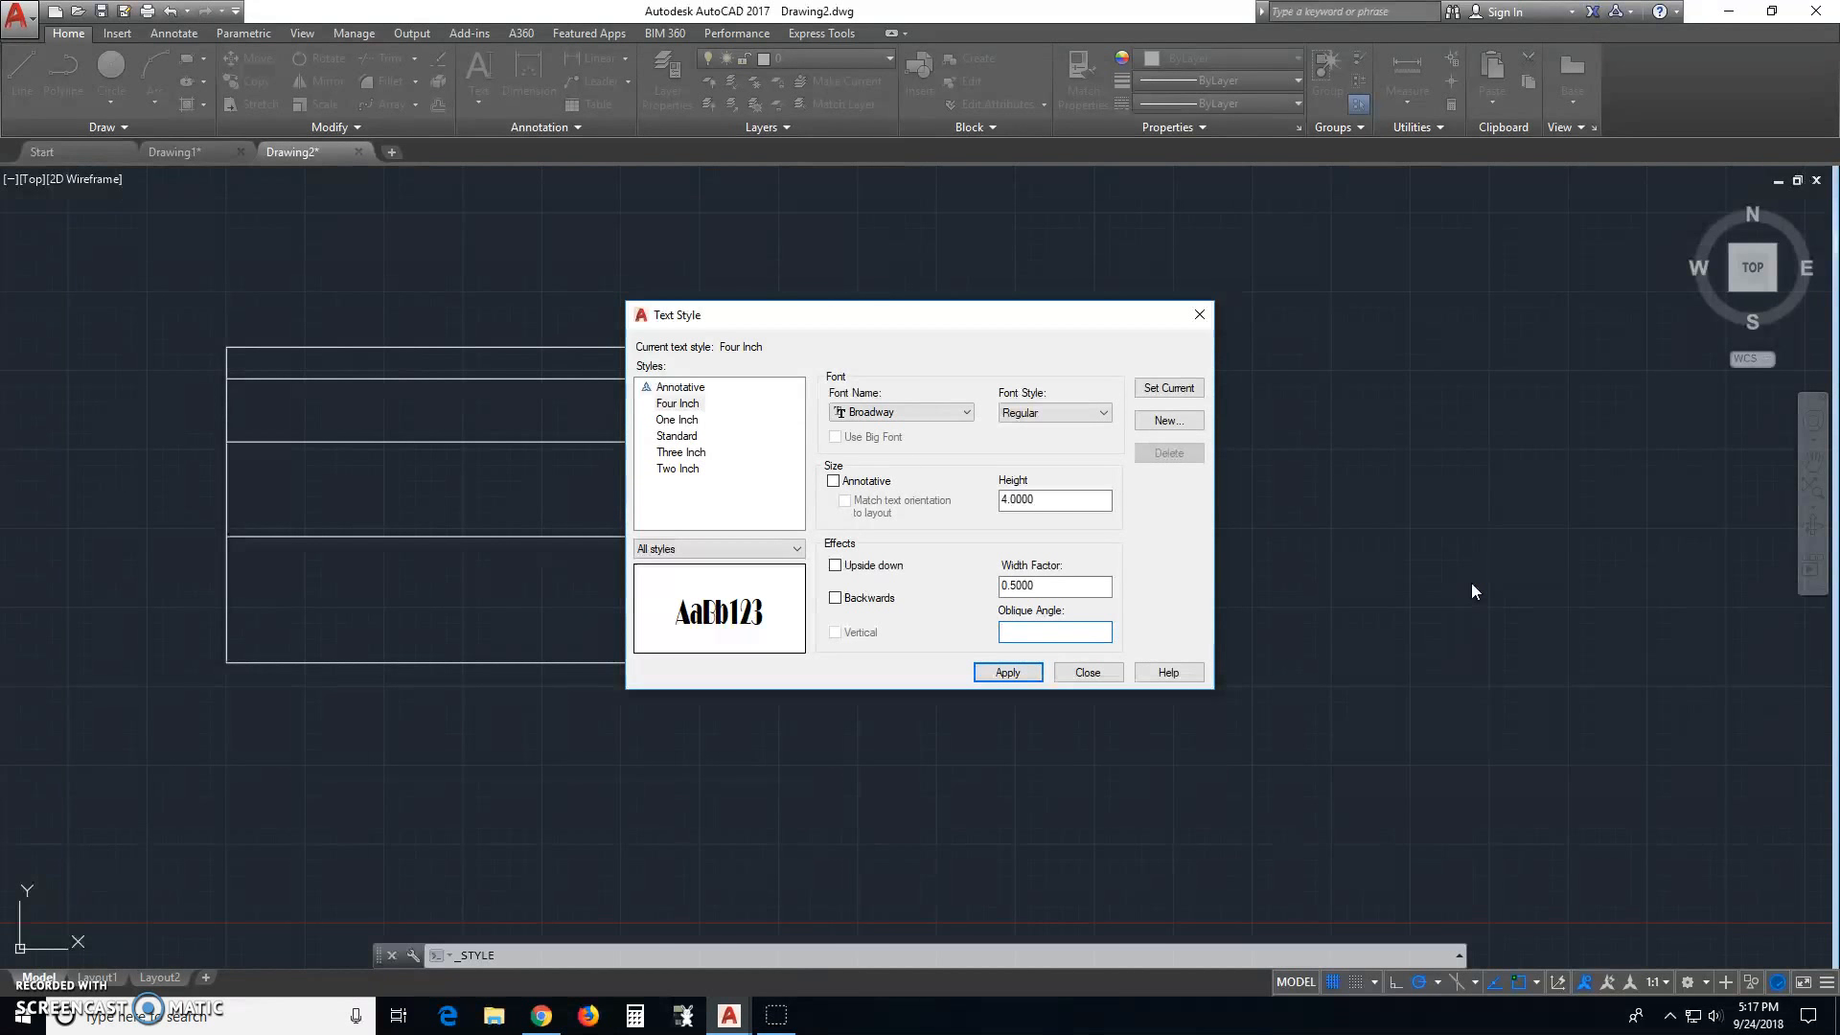
text(11)
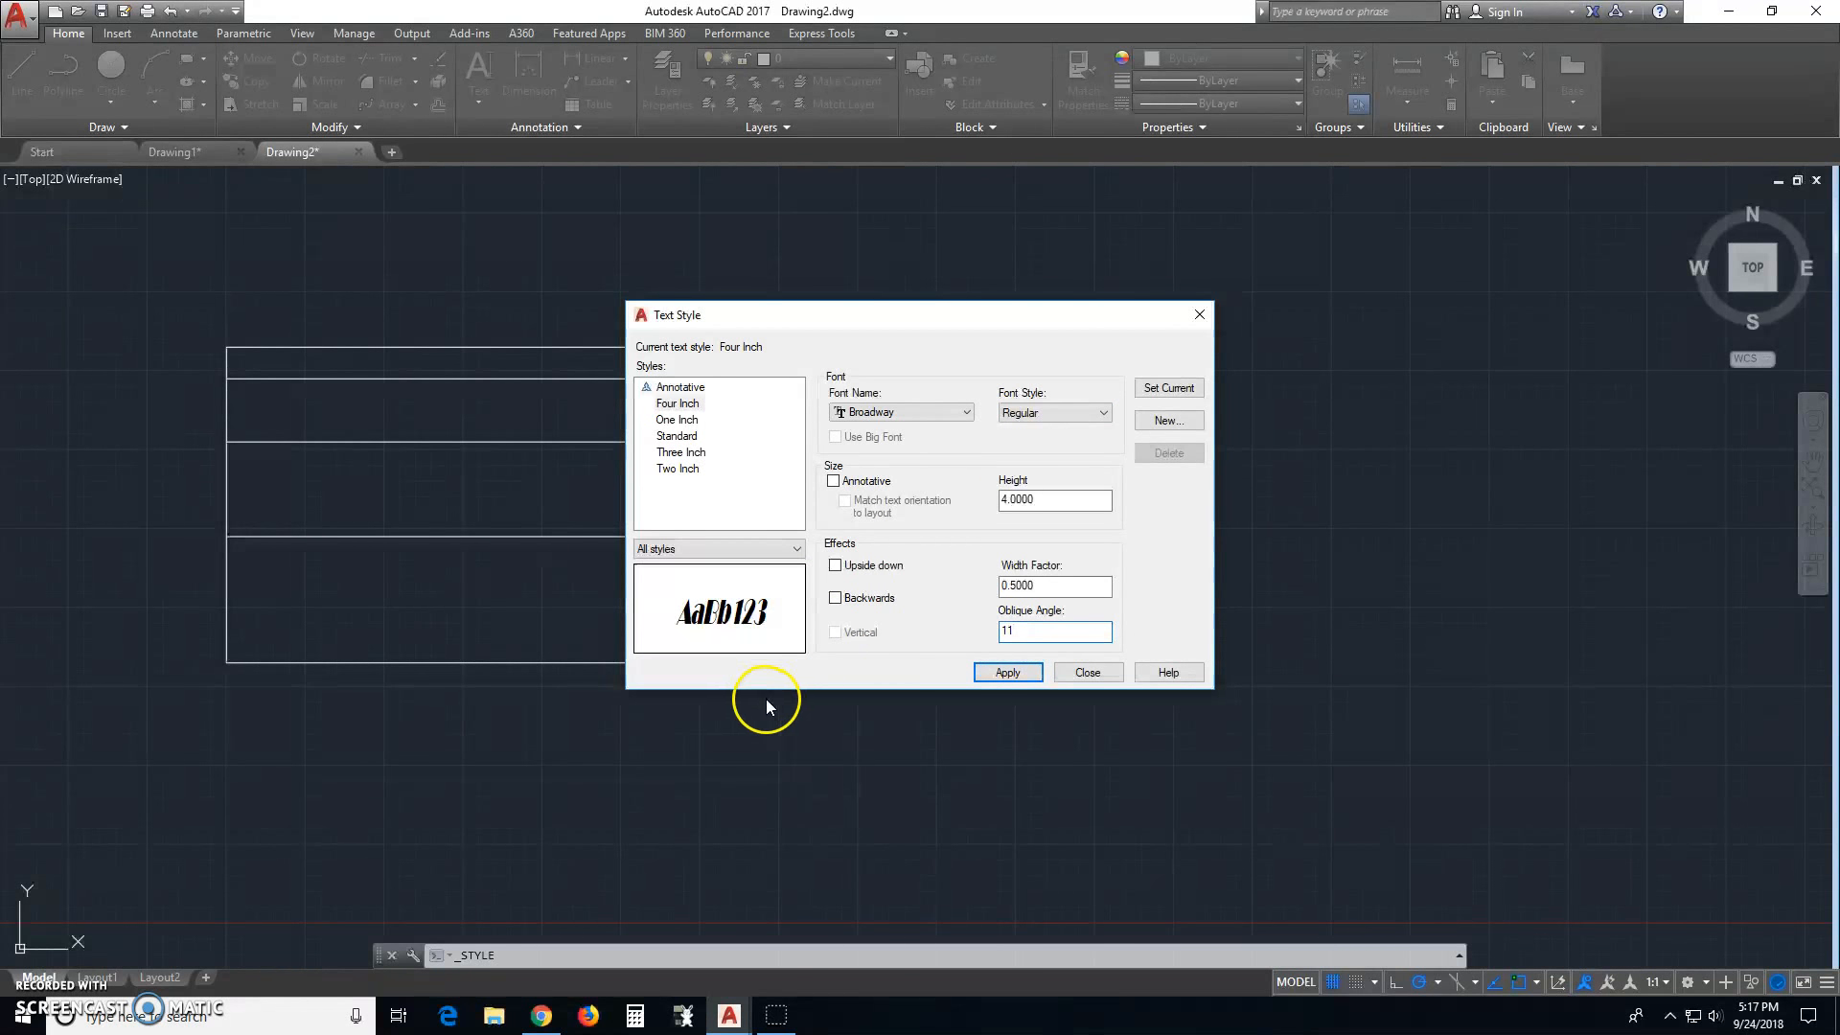
click(1002, 671)
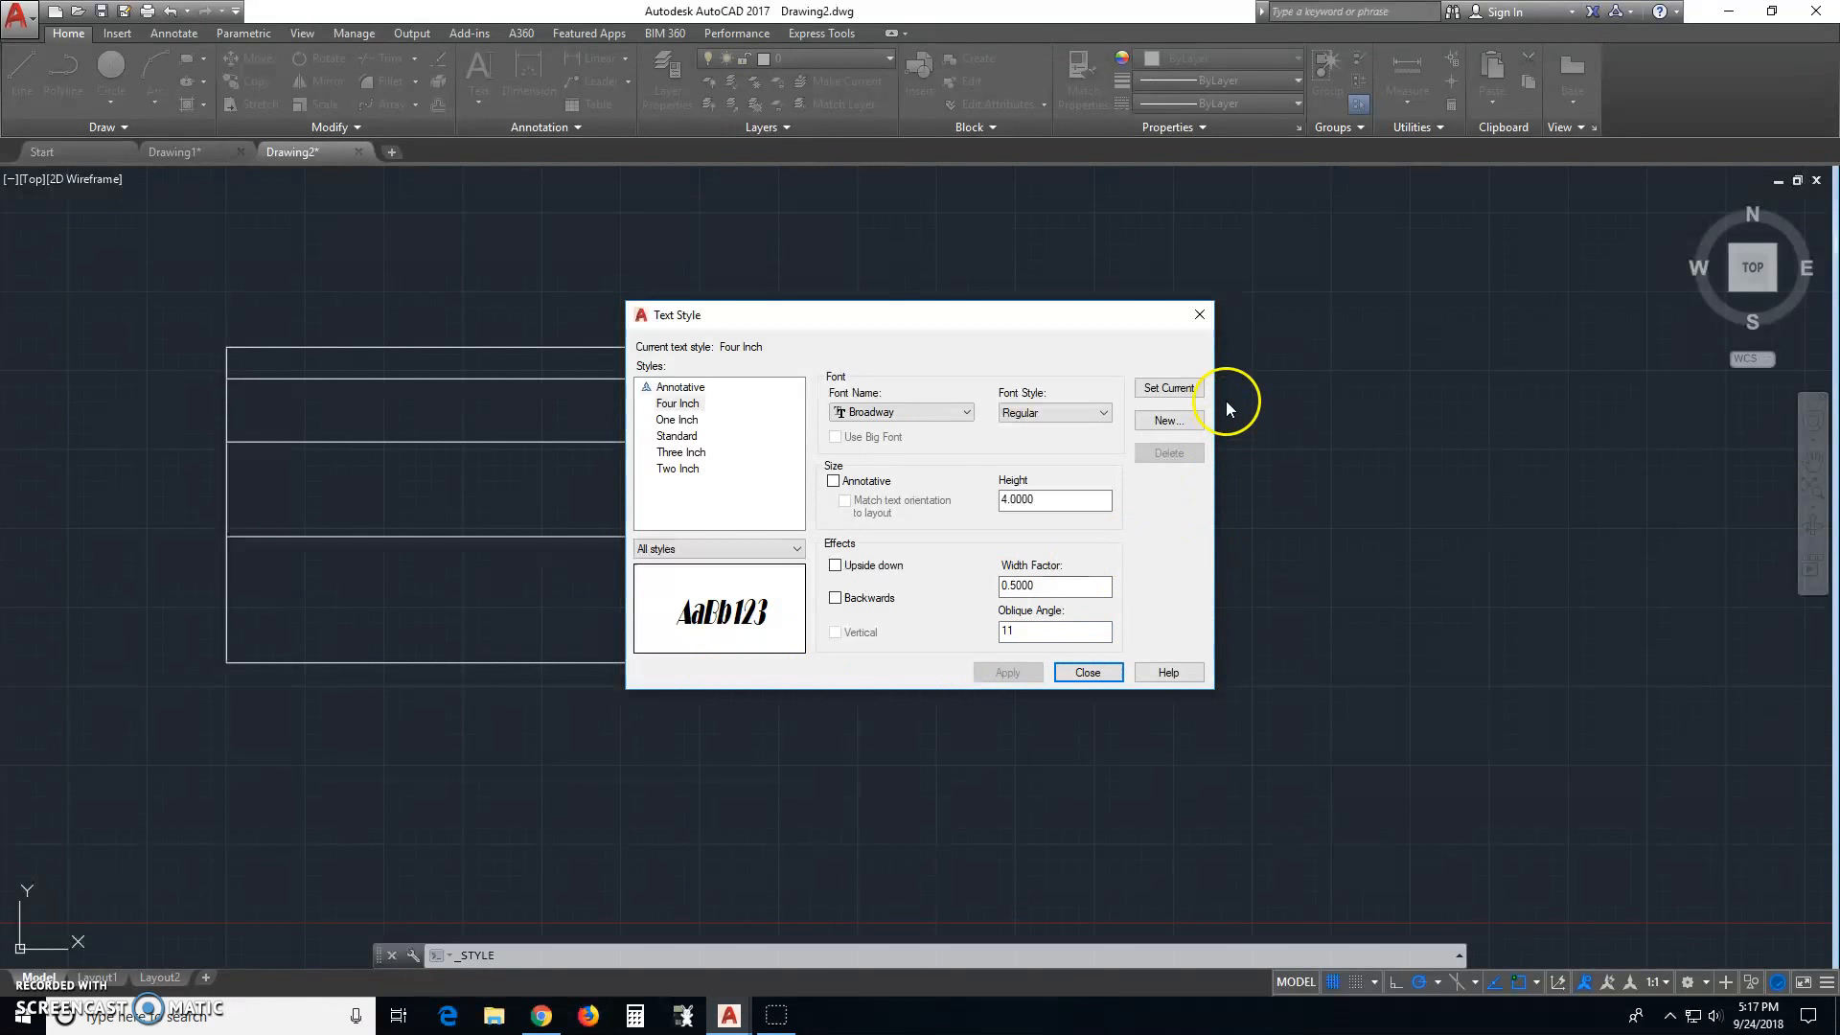
click(1086, 672)
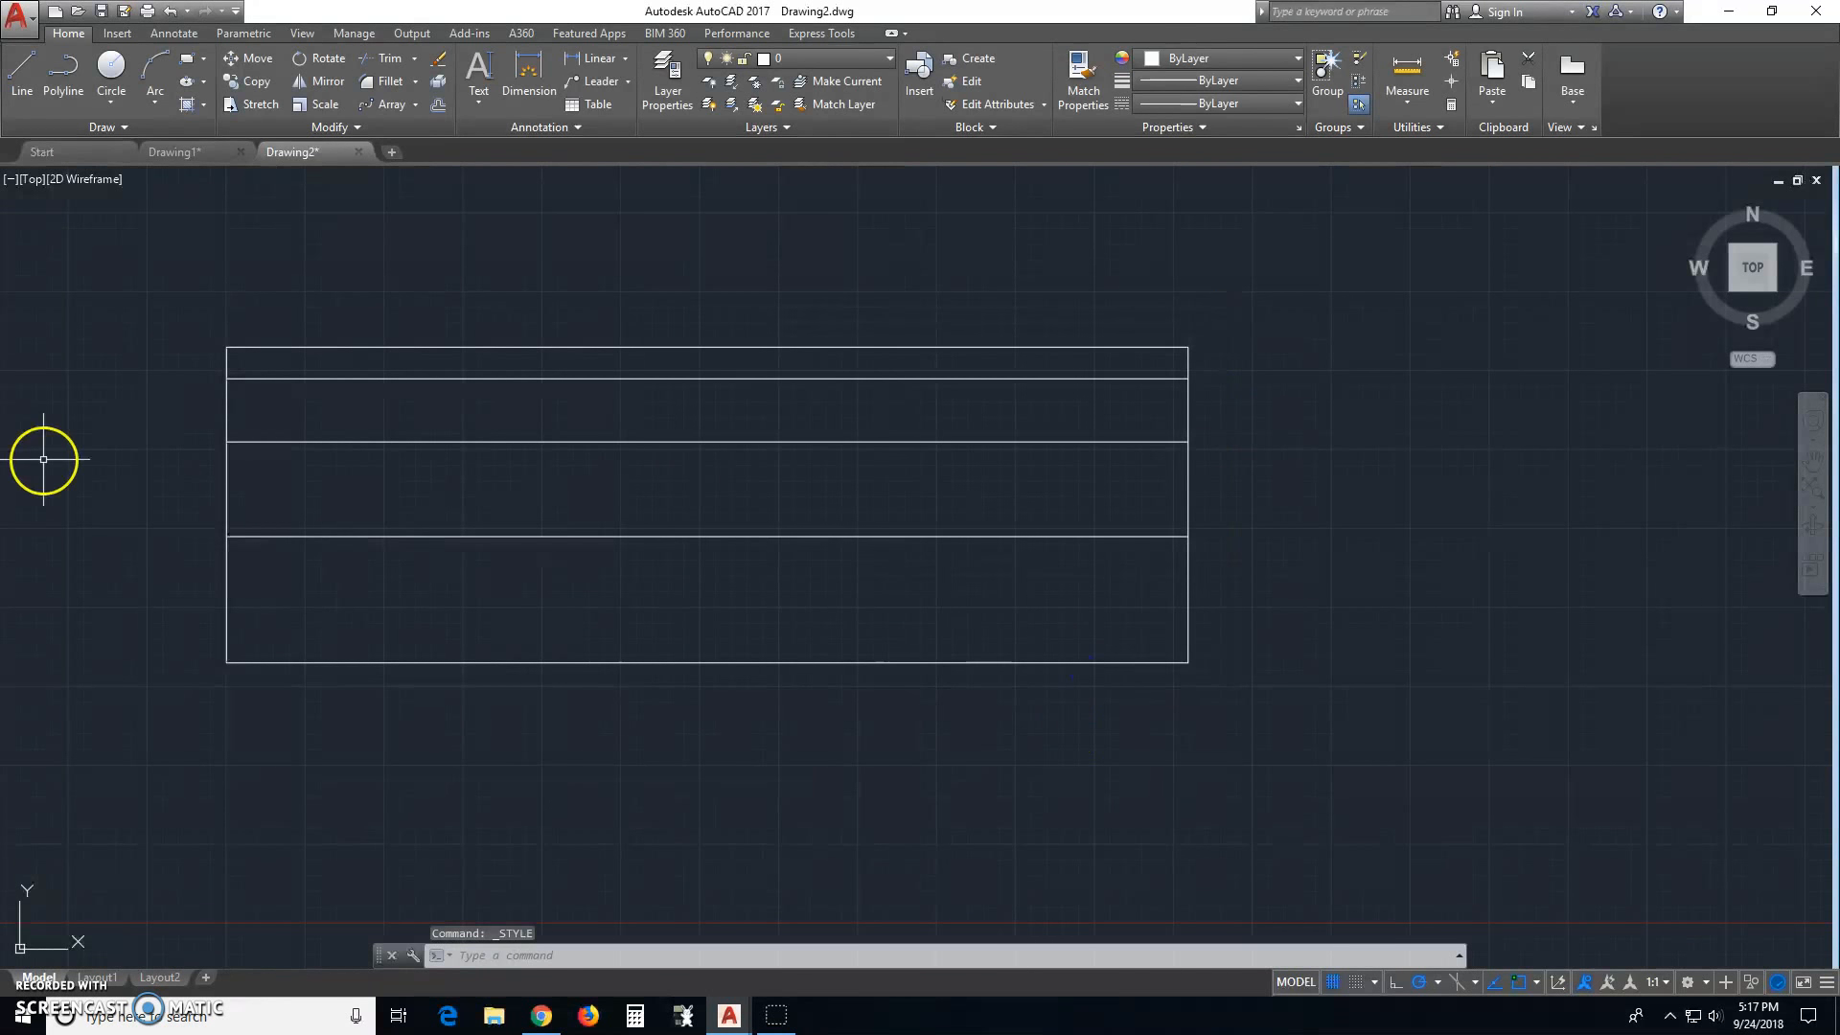
Make One Inch the current text style for the drawing.
middle_drag(86, 399, 178, 426)
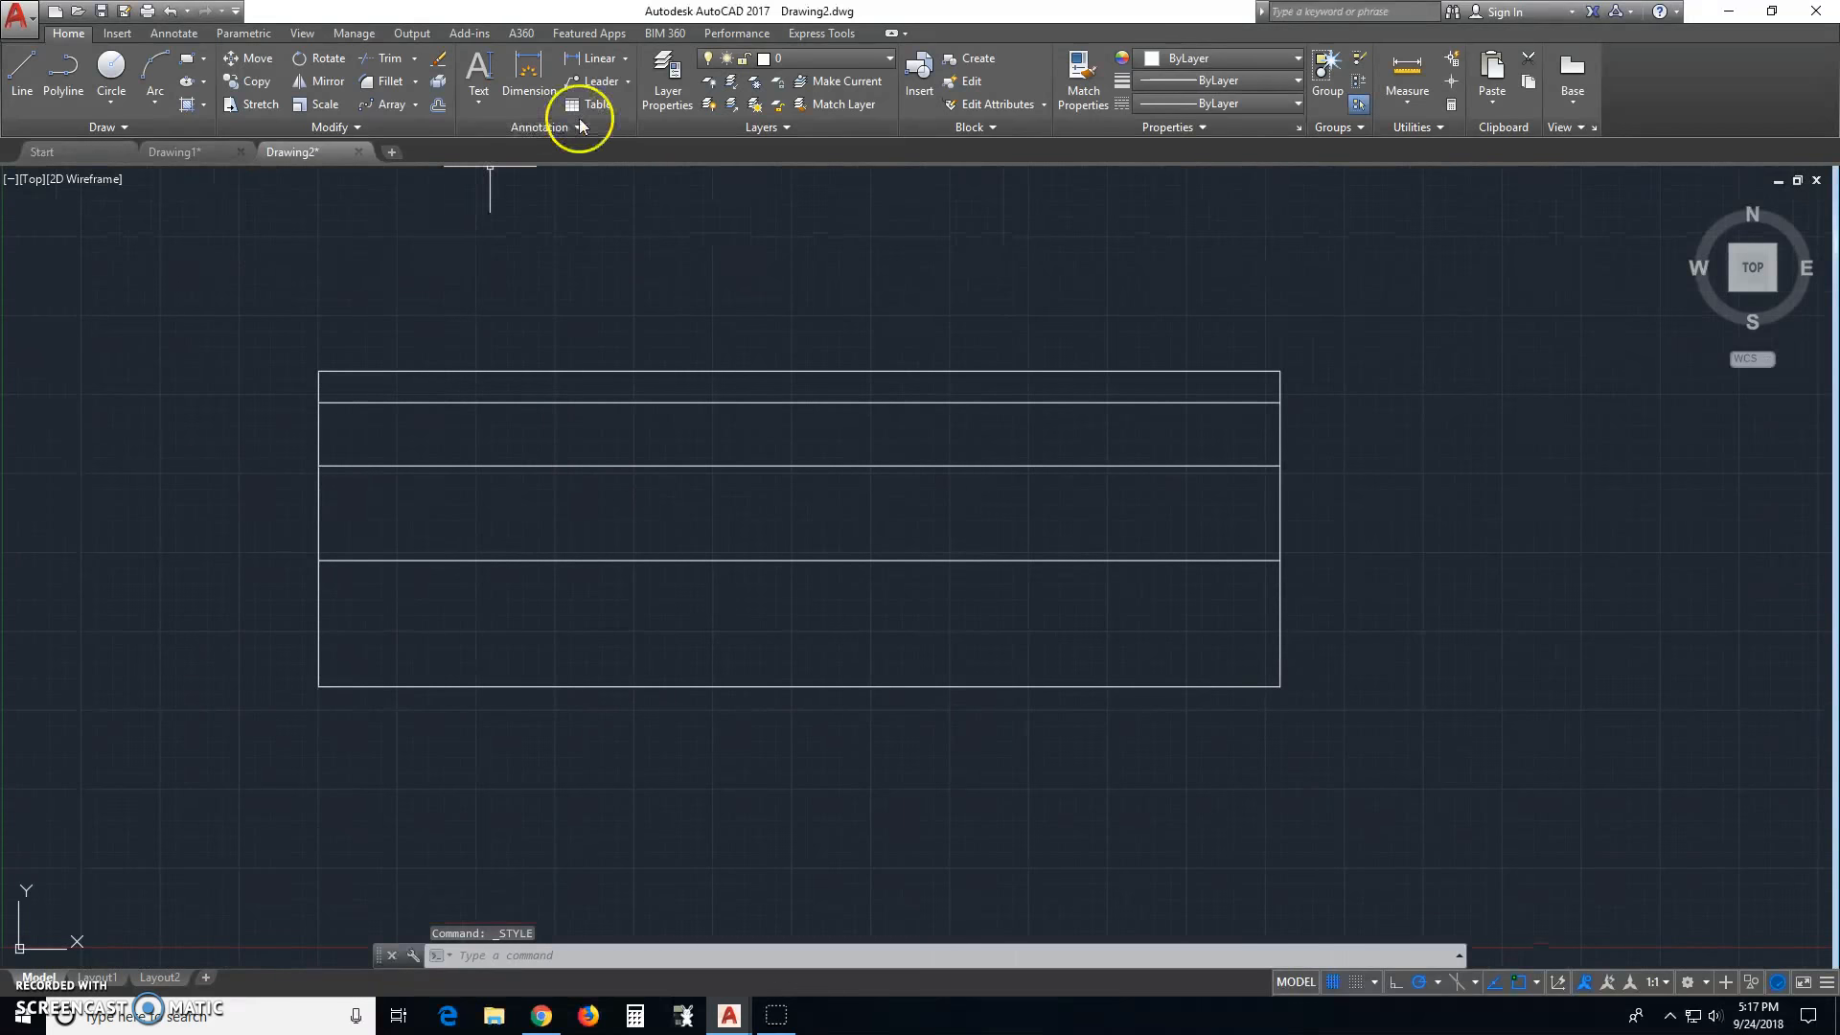
click(529, 128)
click(527, 149)
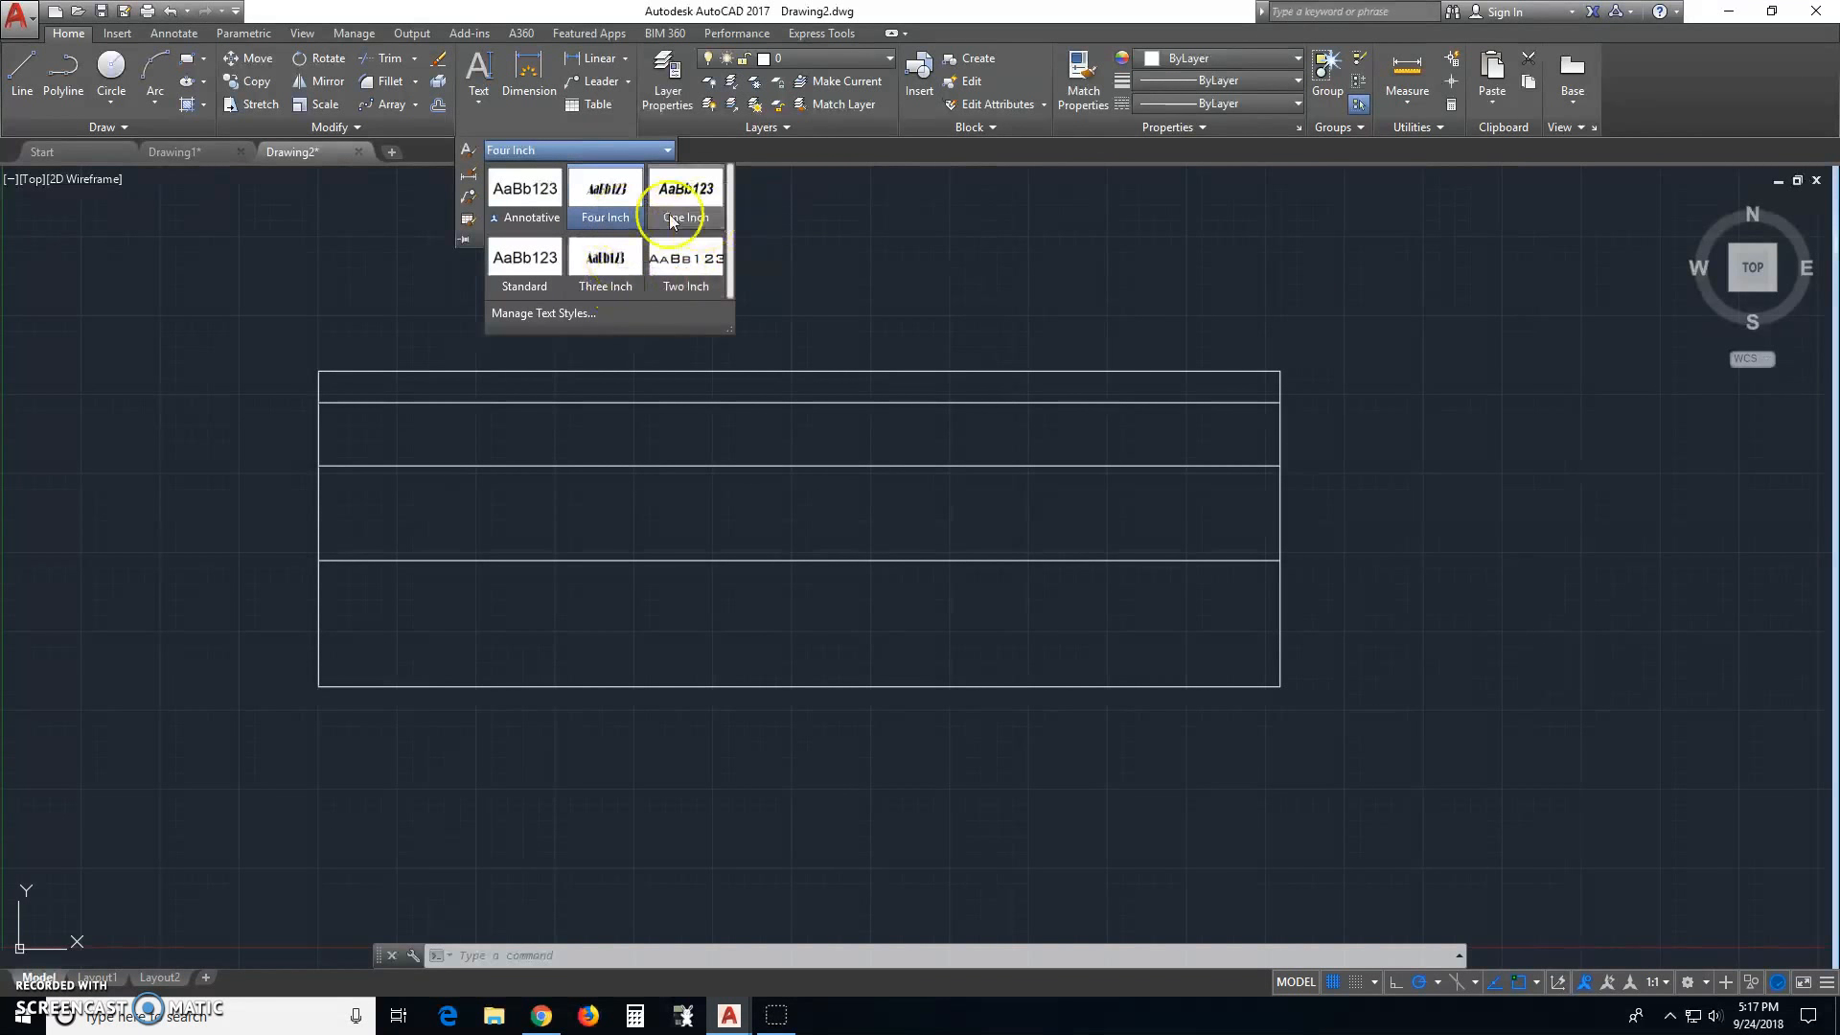
click(618, 227)
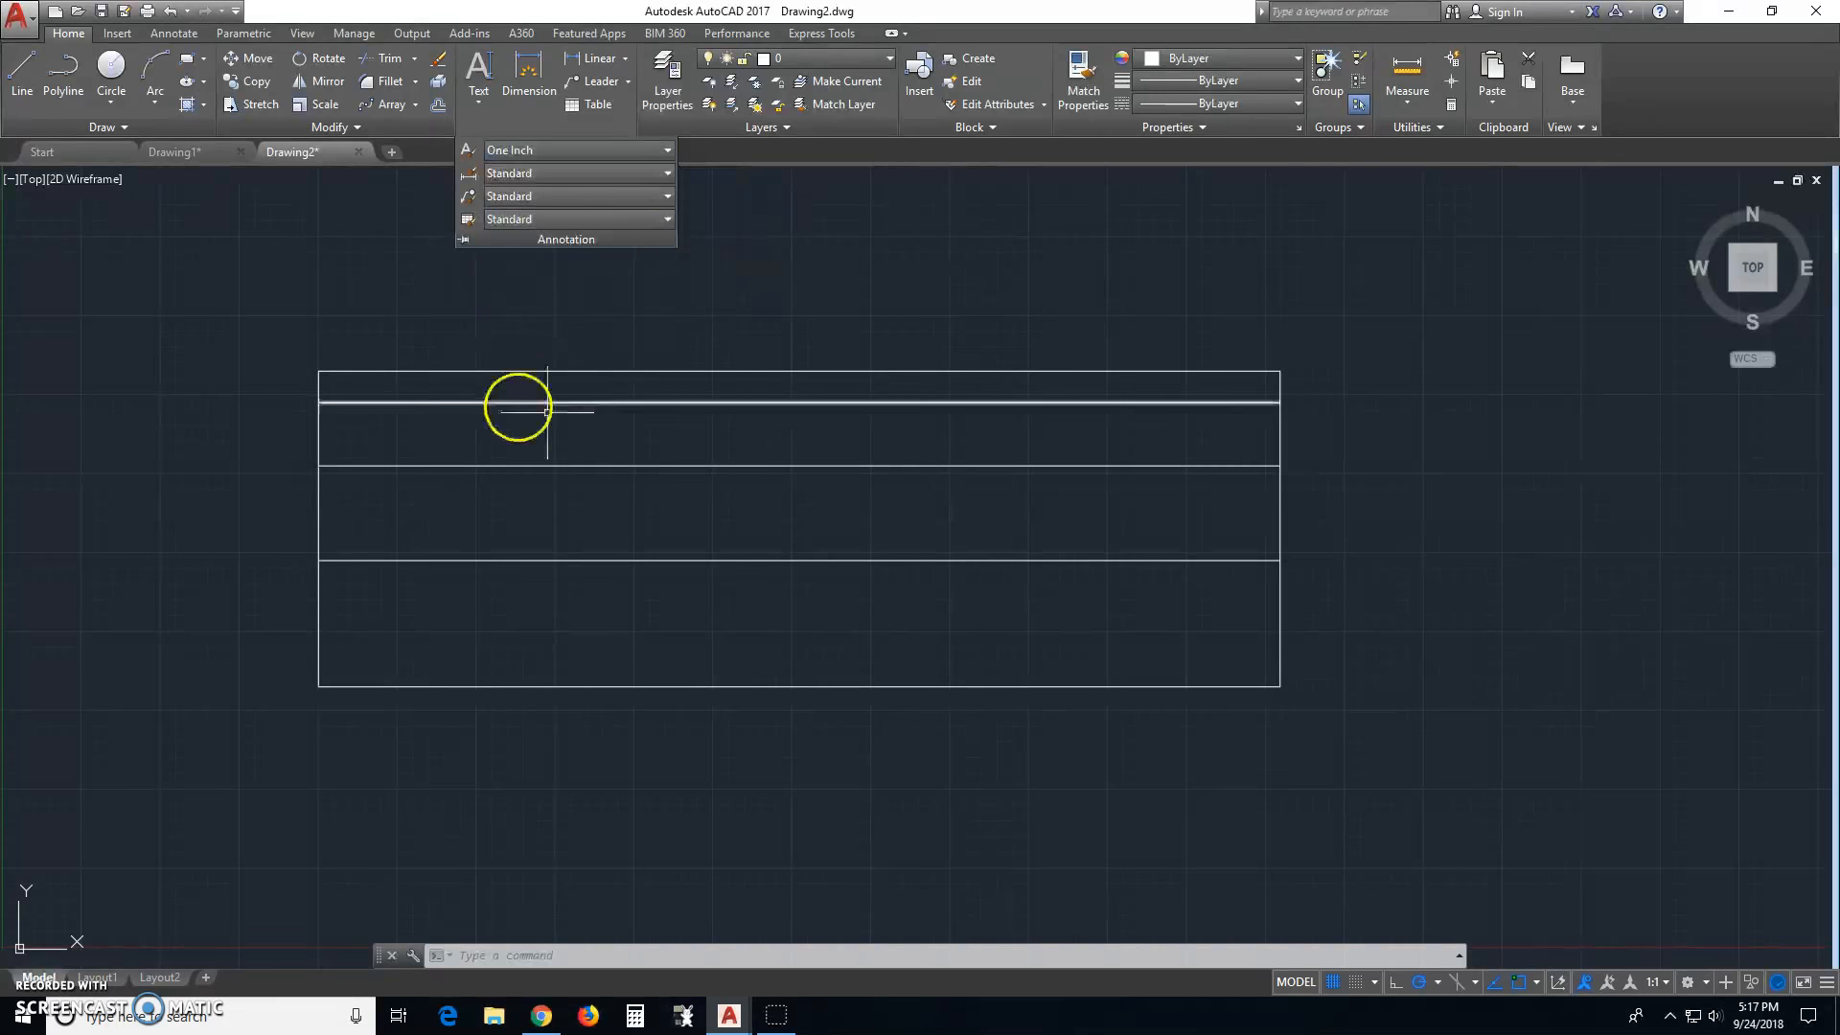
Place the single-line text "One Inch Text" at 0° rotation, starting at the left endpoint of the first guide line below the rectangle's top edge.
click(479, 73)
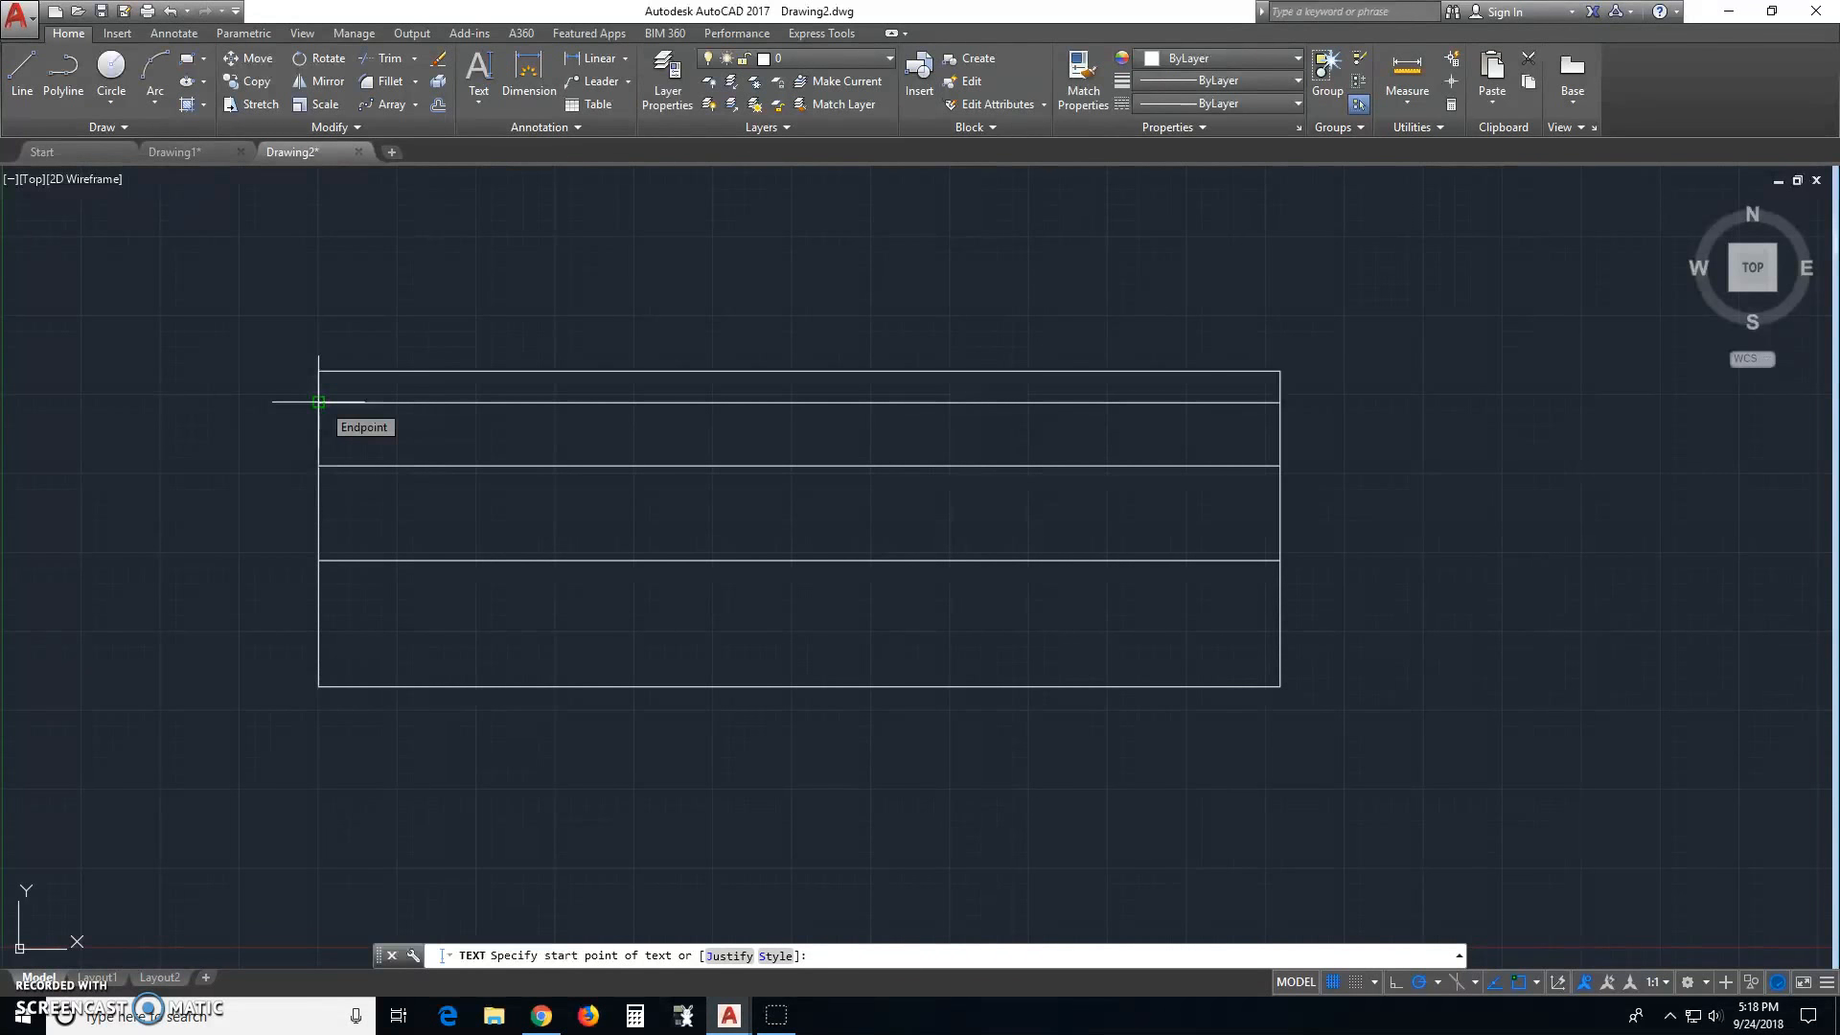
click(318, 402)
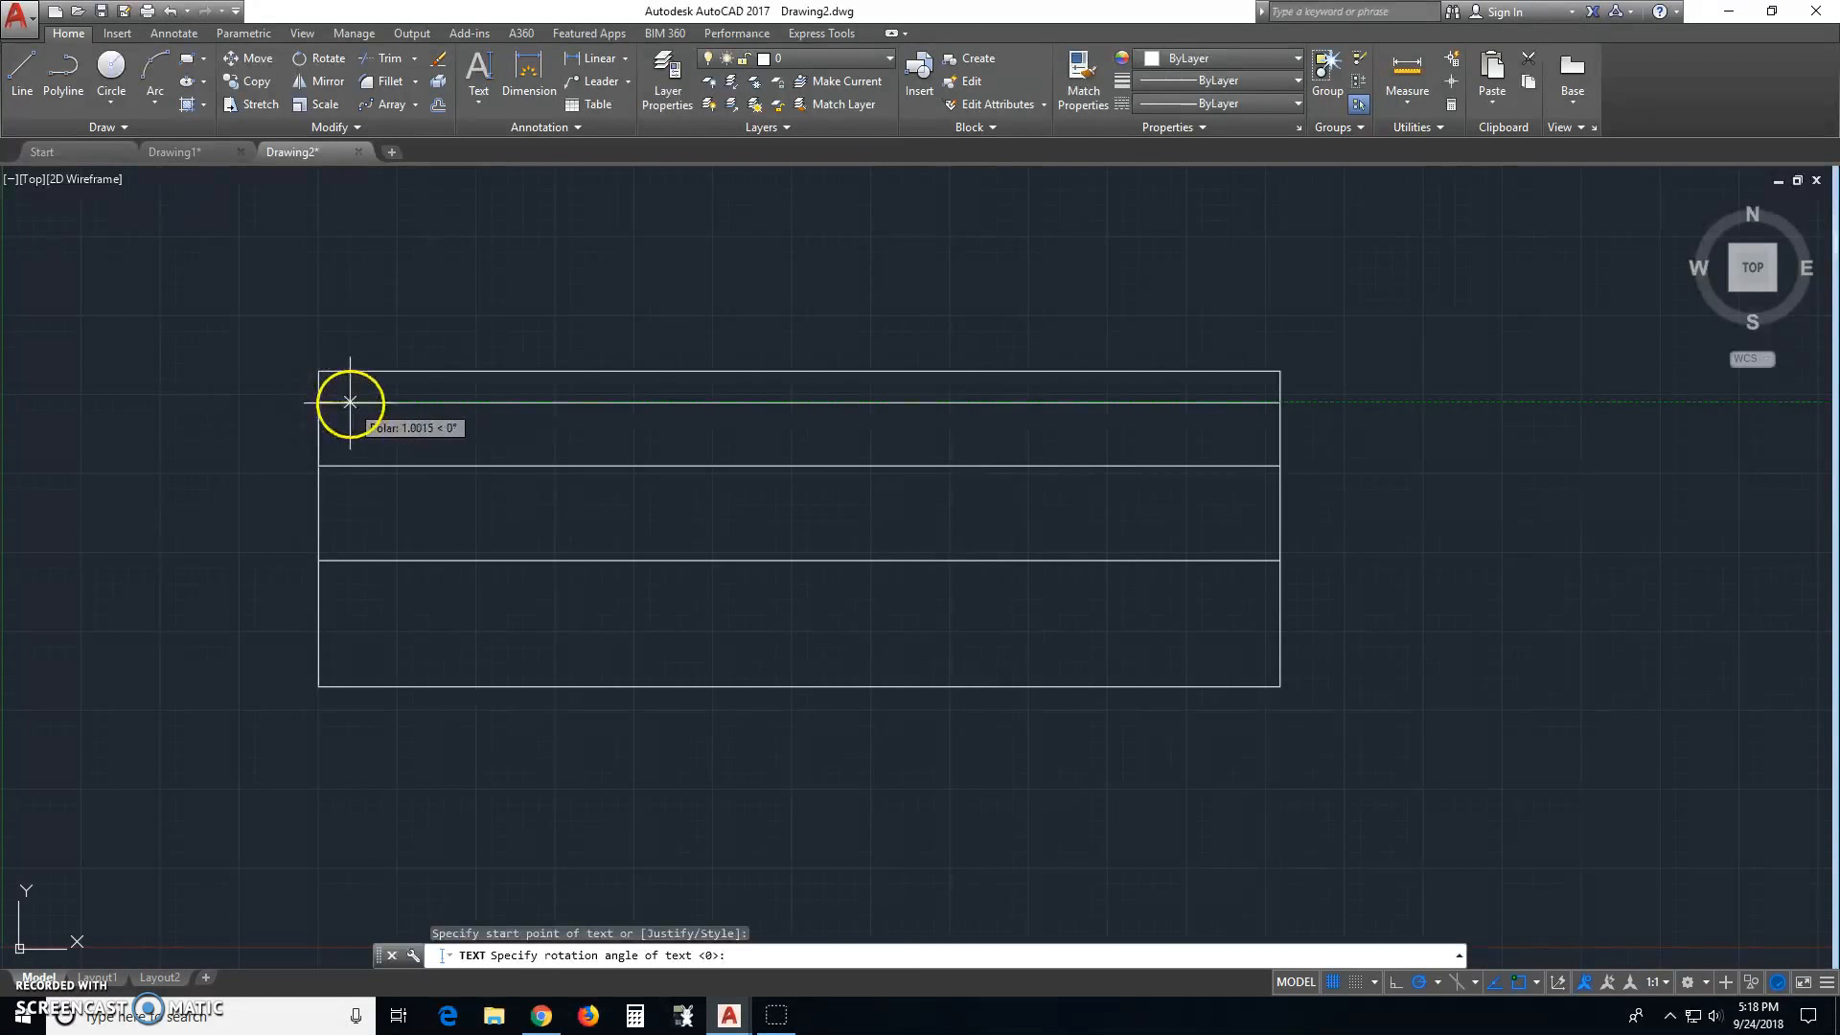
click(349, 403)
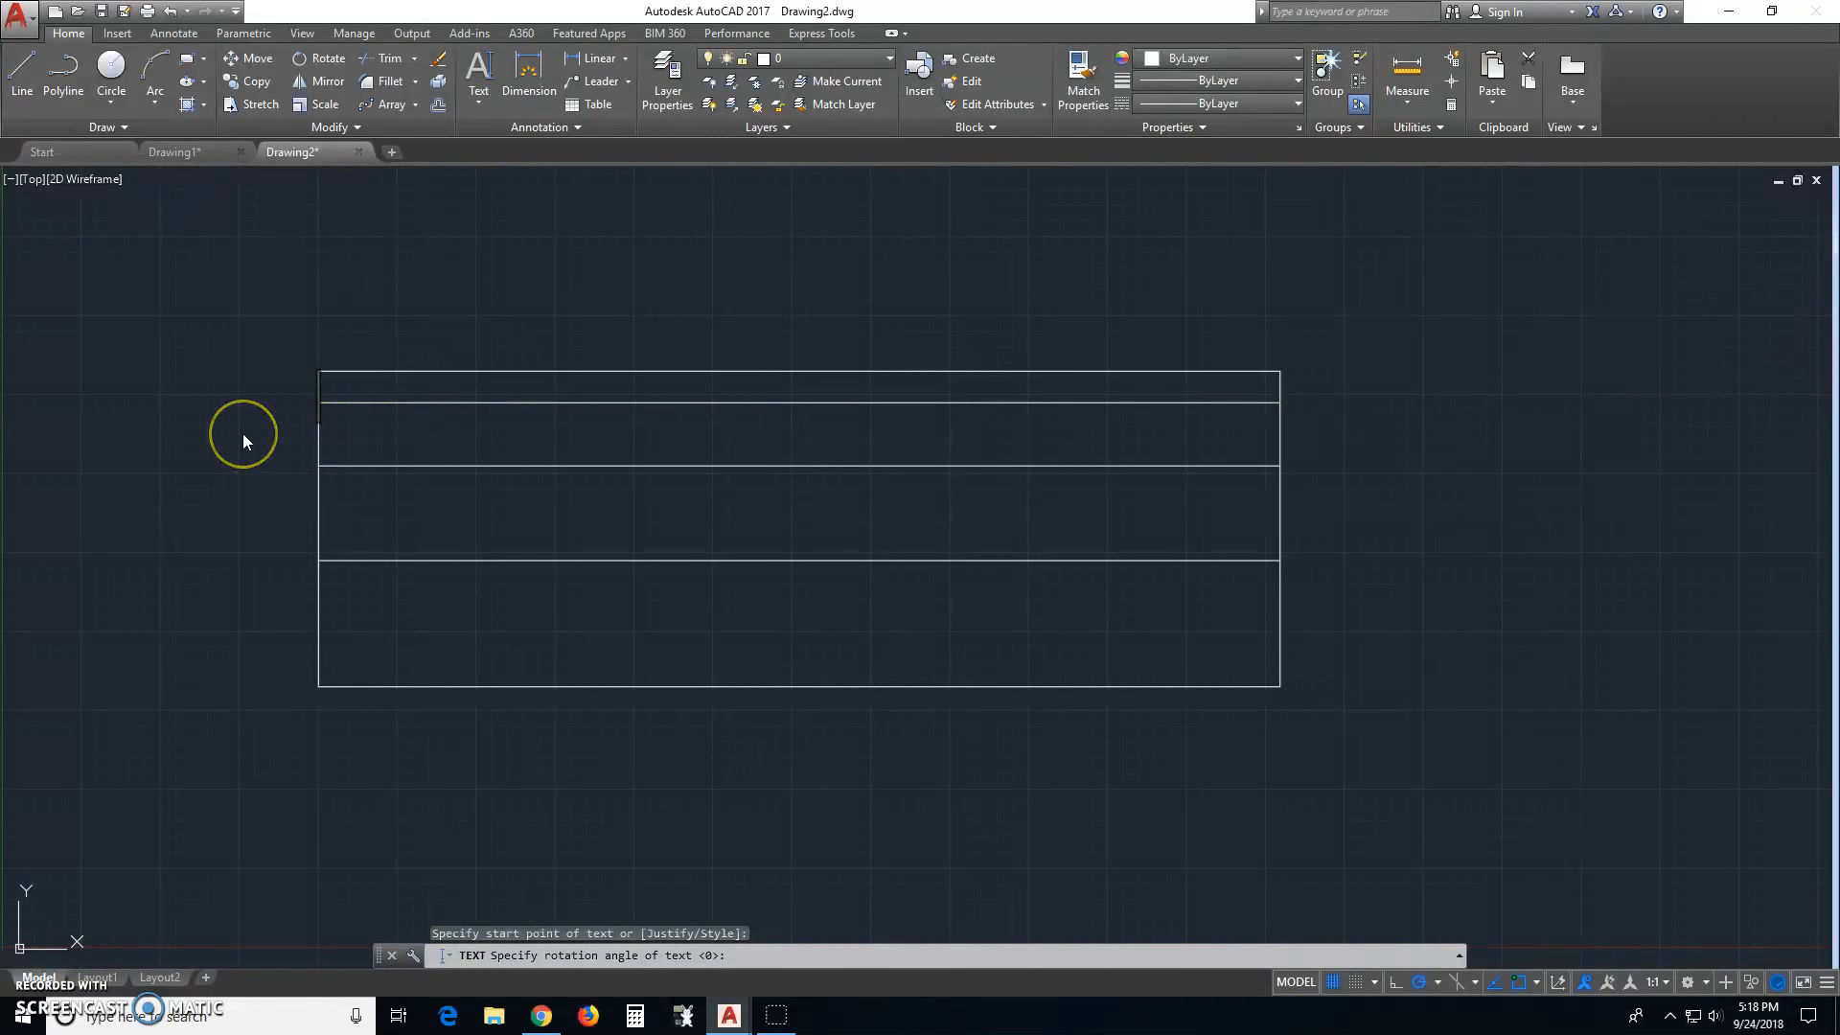
text(One Inch)
text(Text)
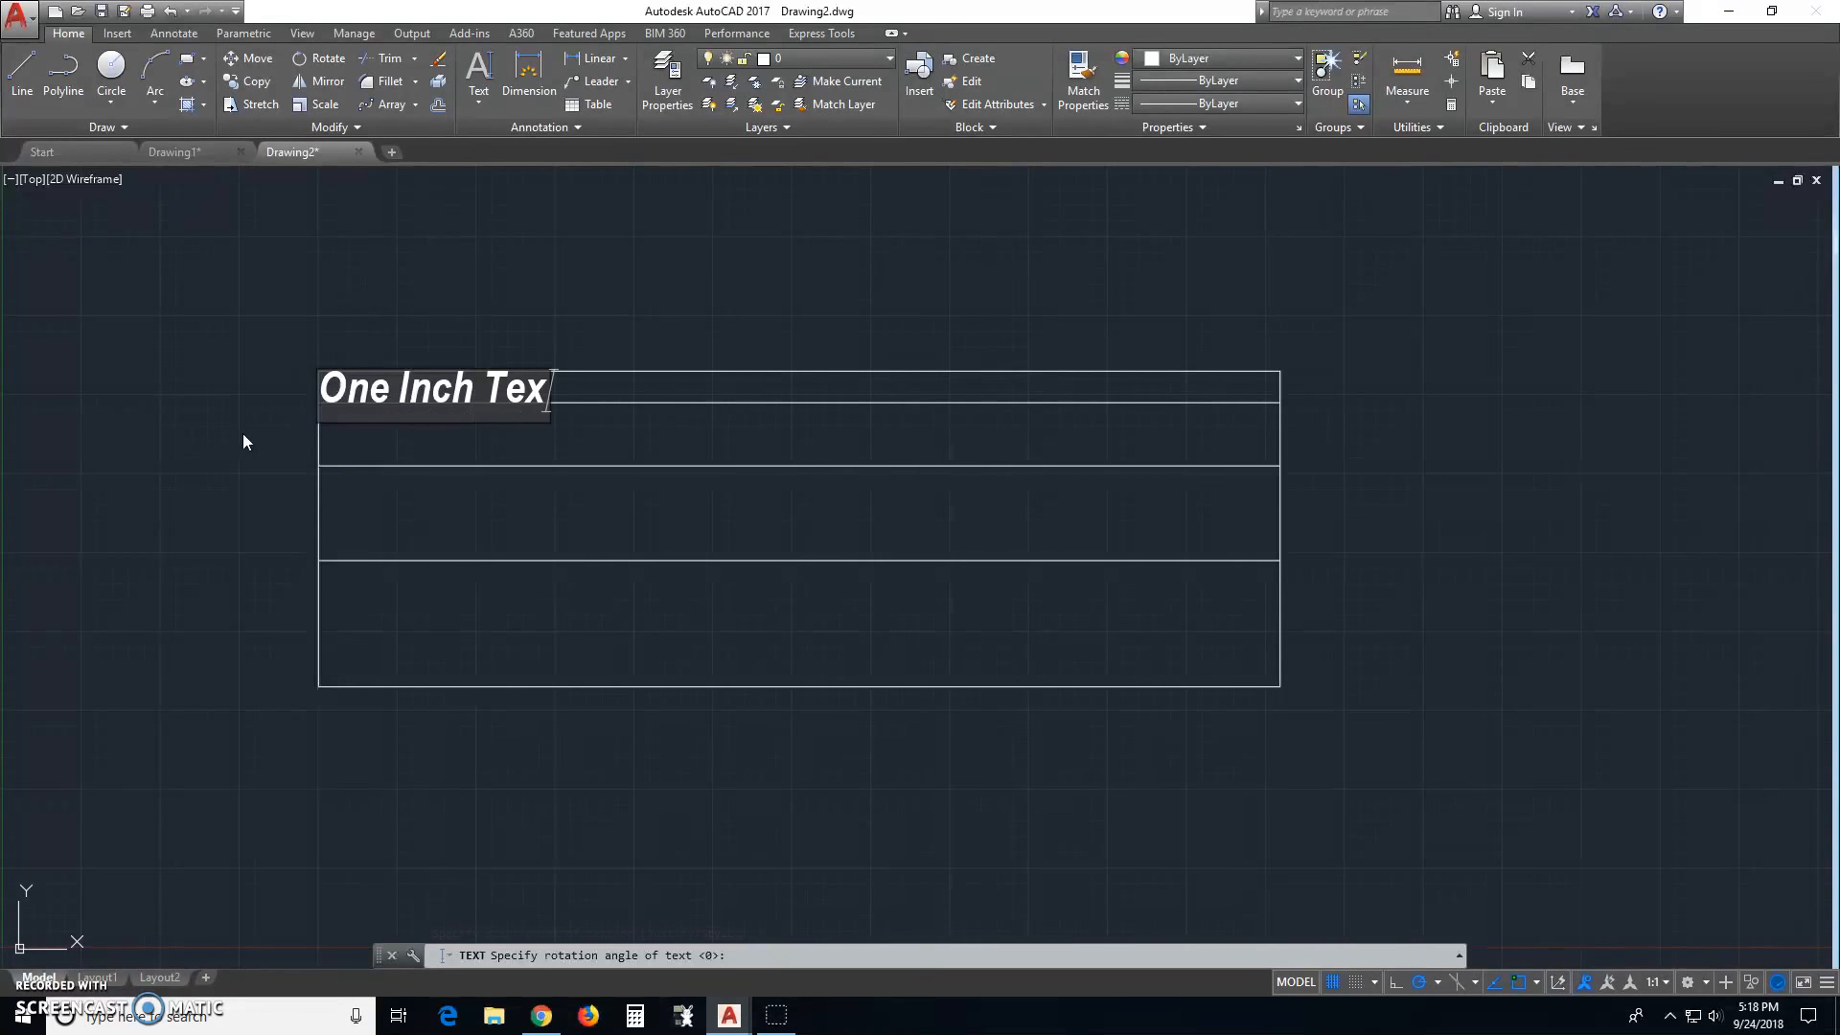
key(Return)
key(Return)
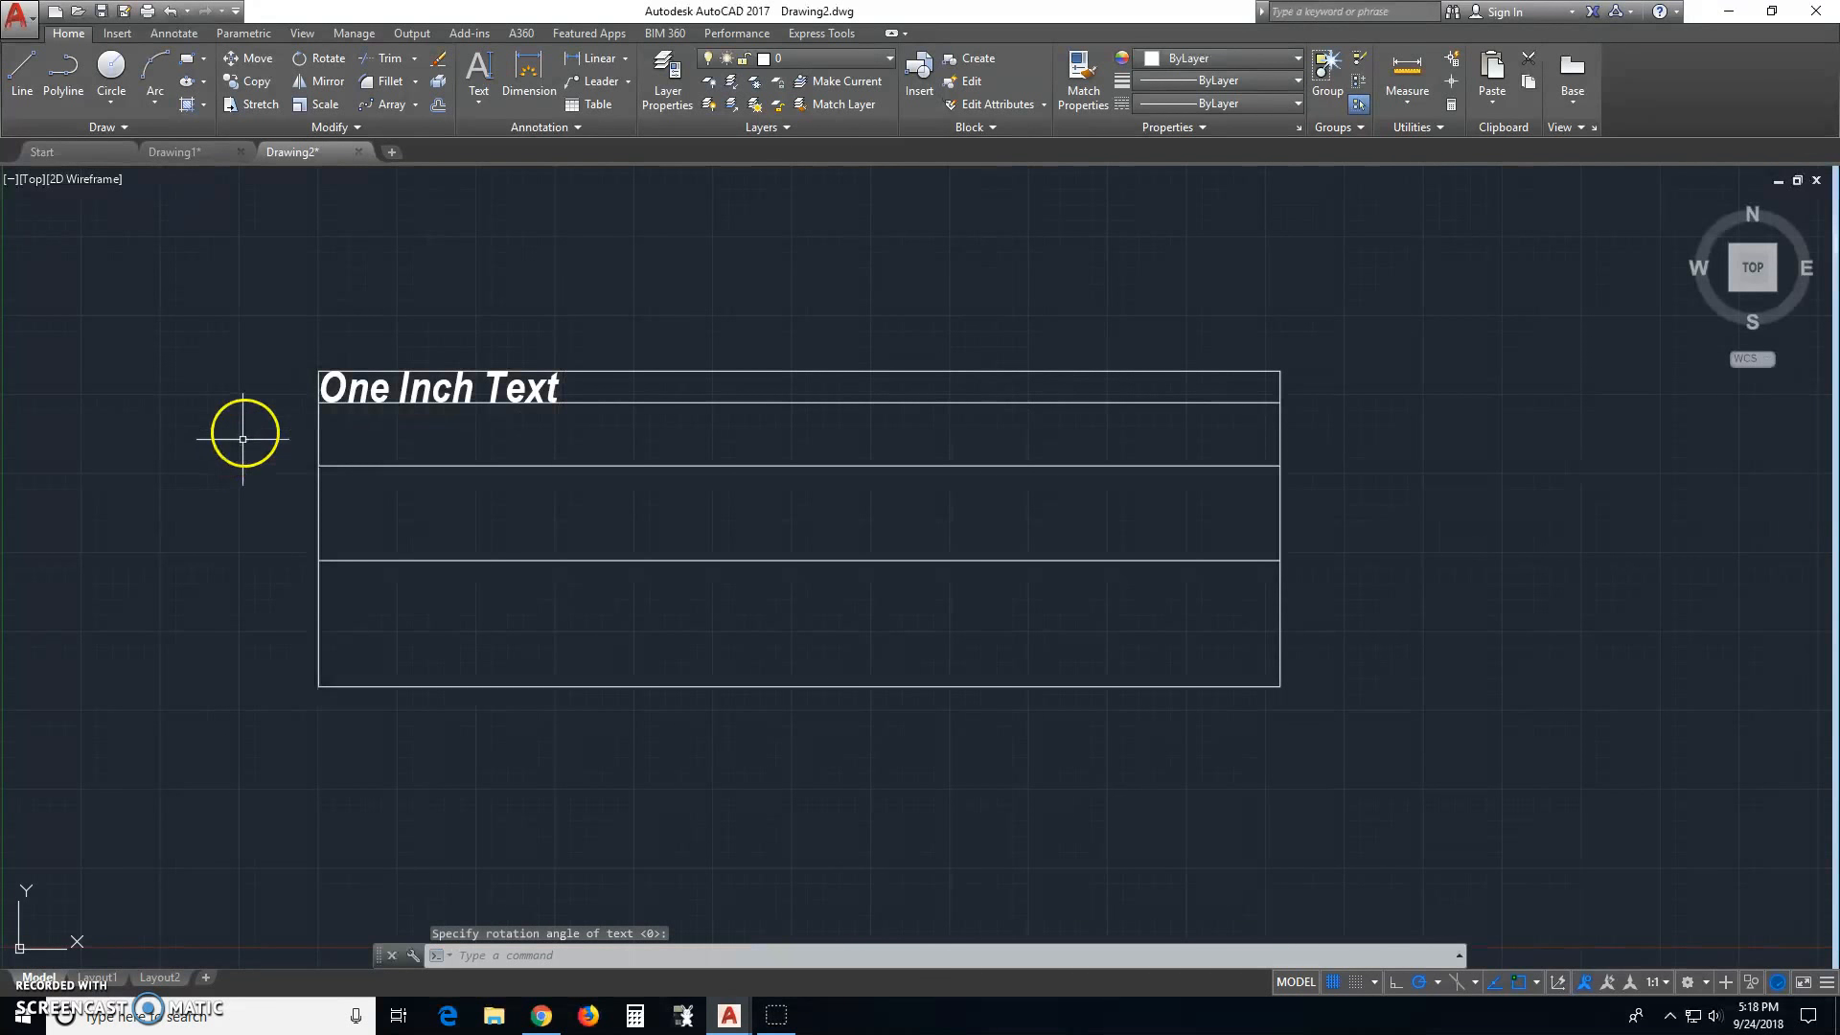
Make Two Inch the current text style for the drawing.
click(548, 128)
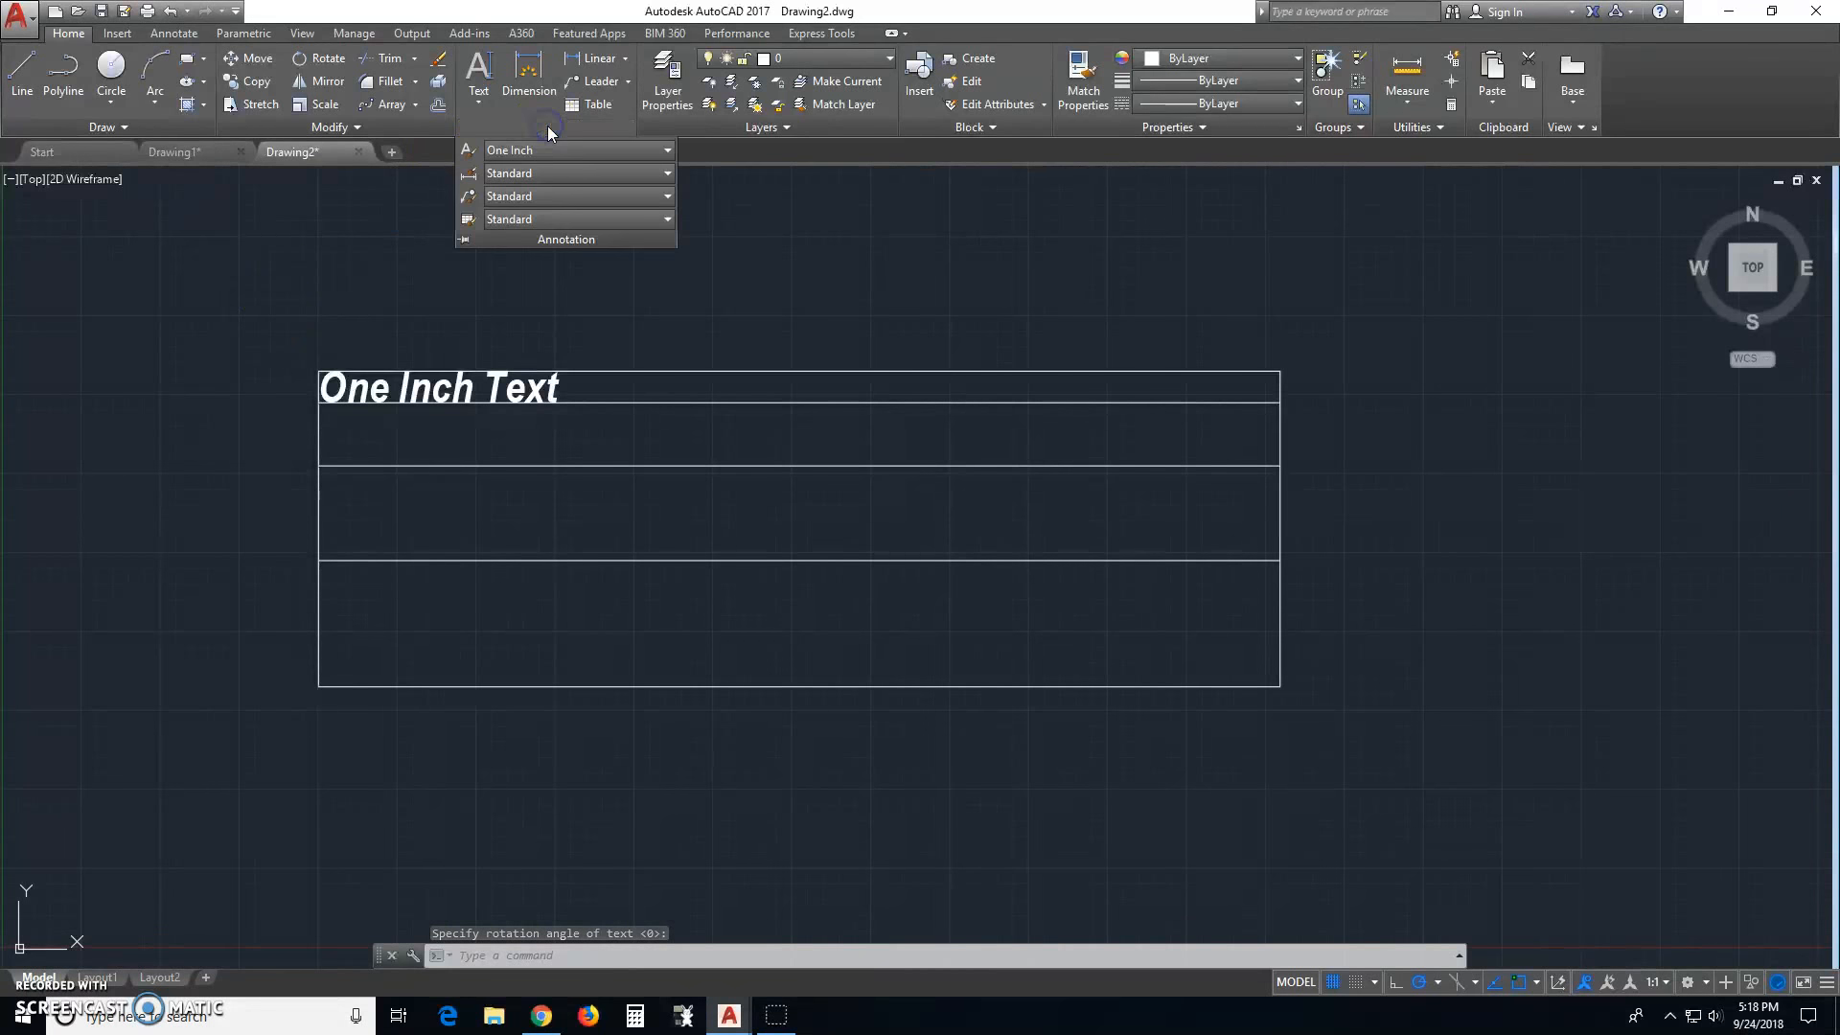
click(558, 151)
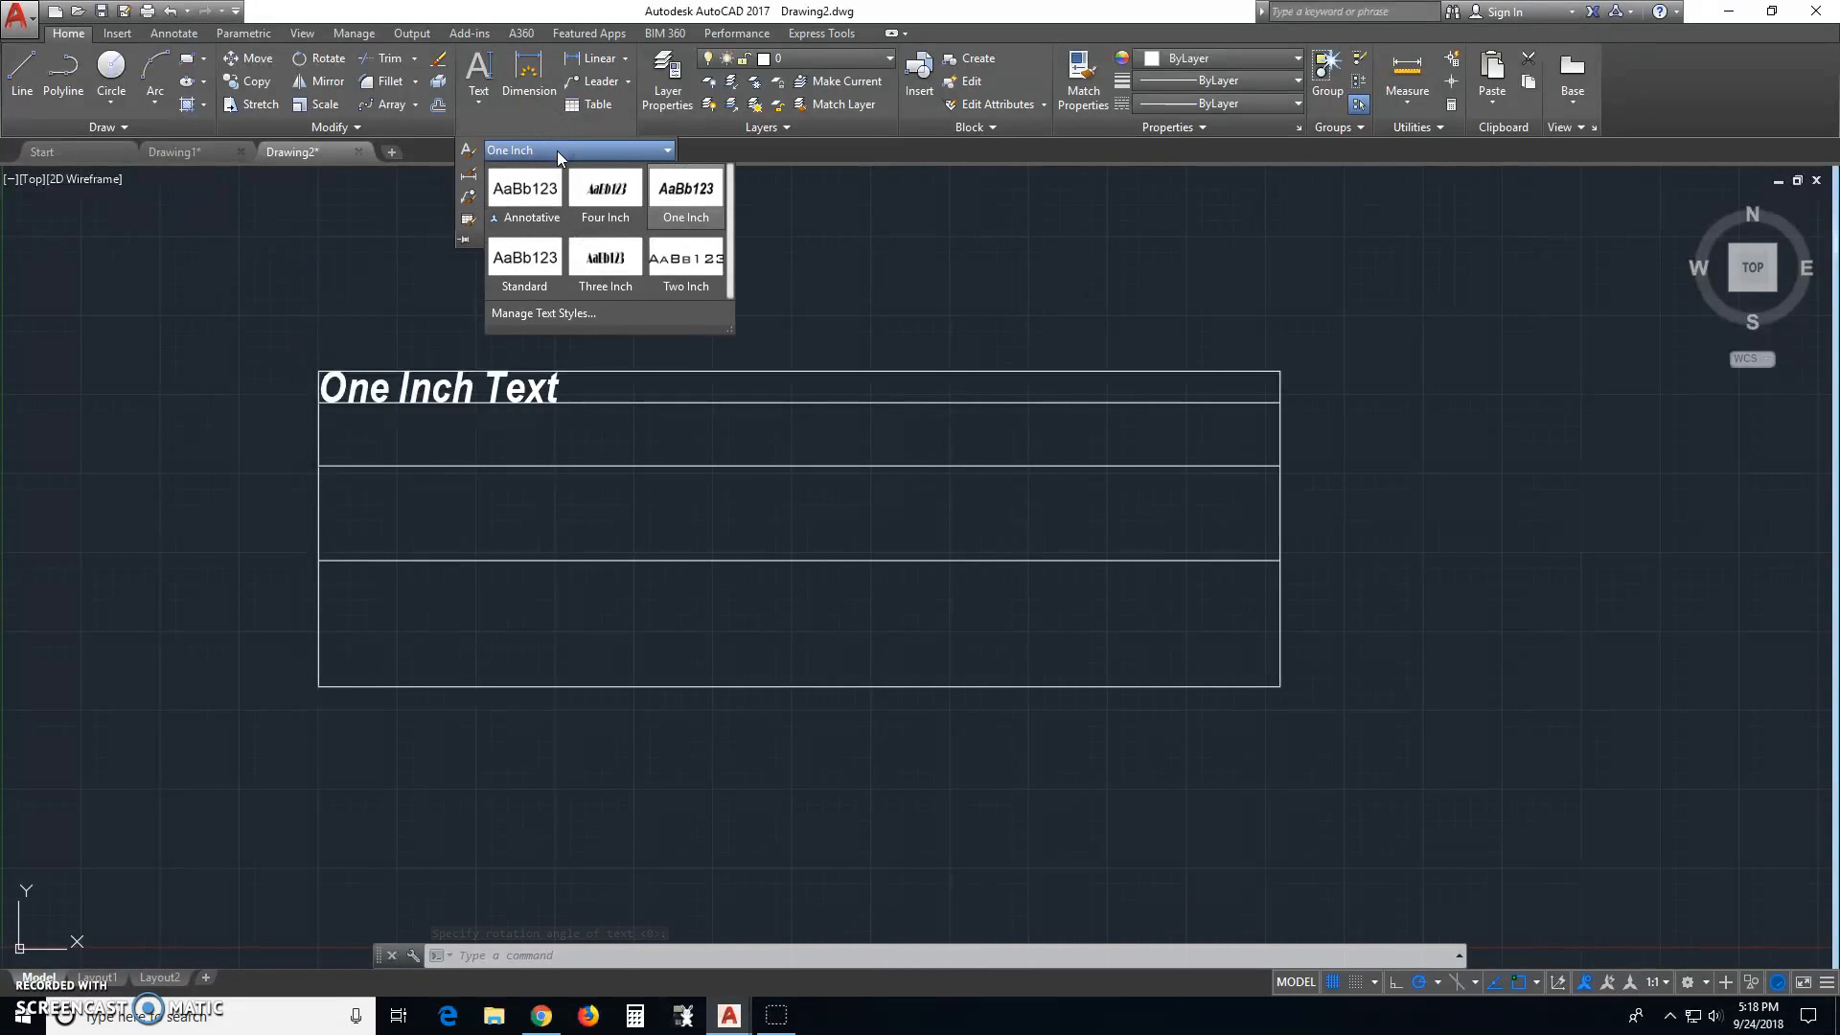
click(606, 259)
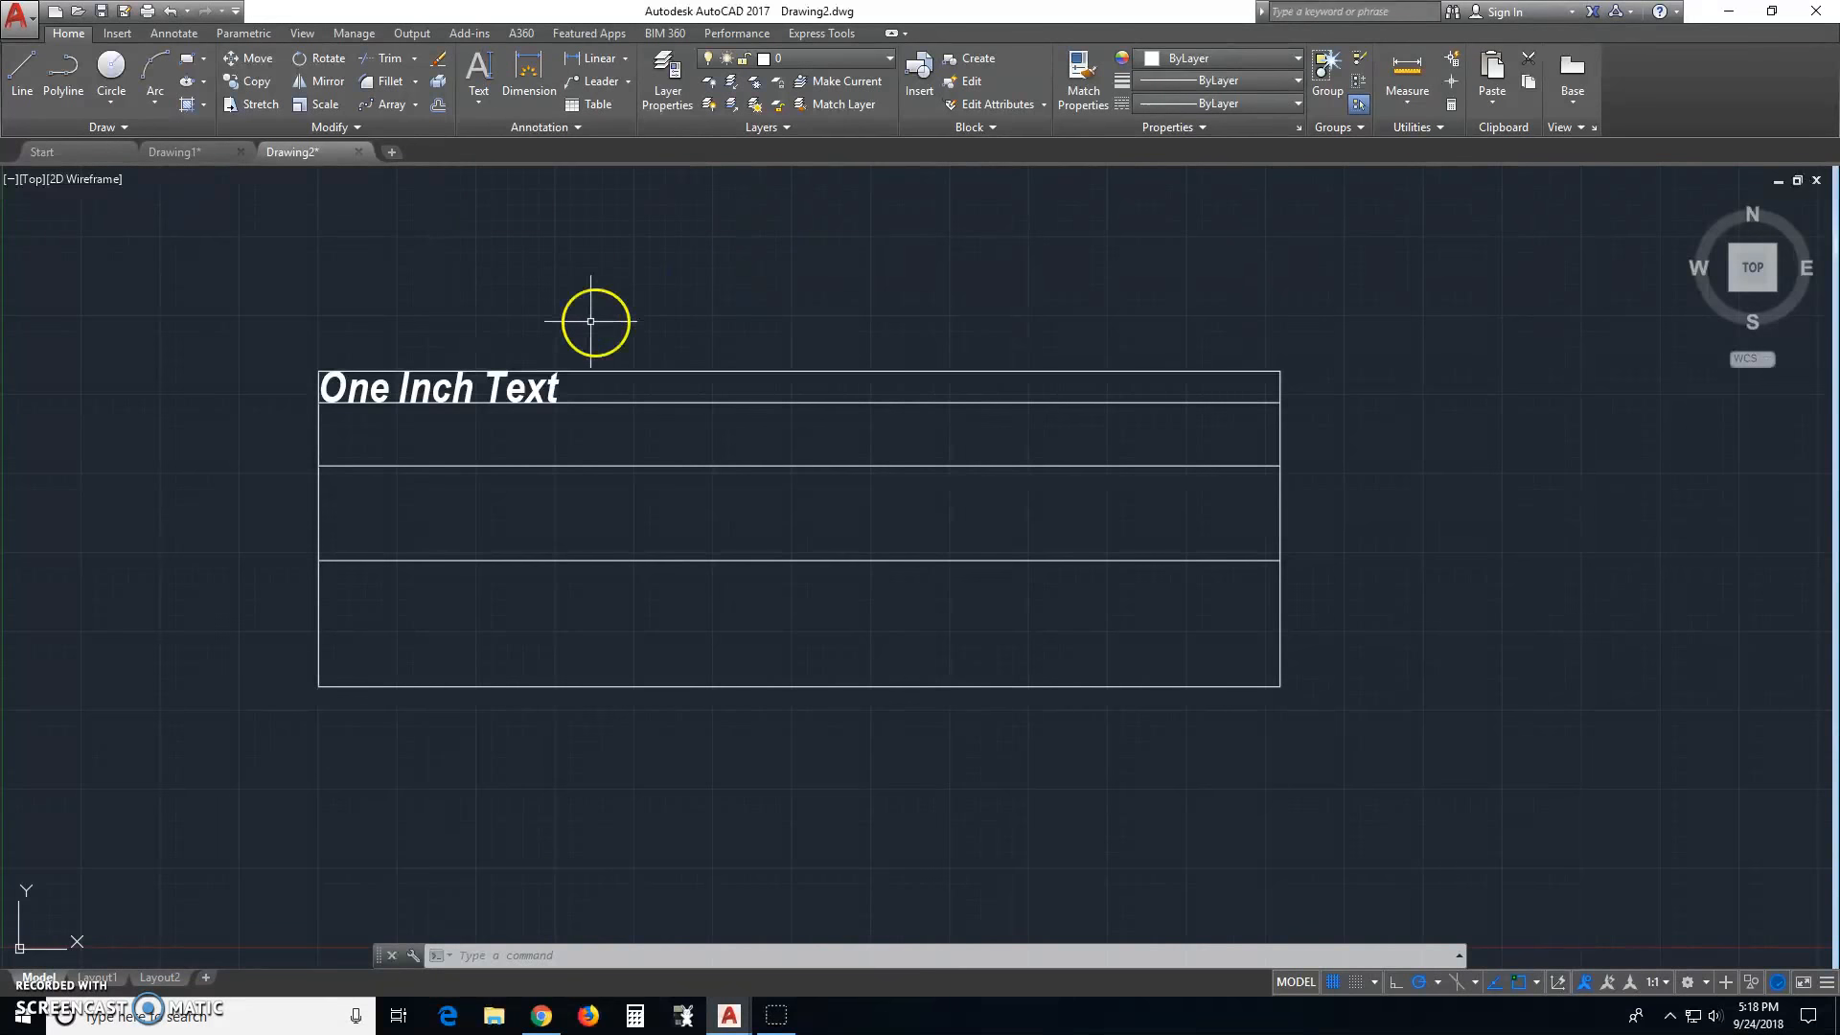
Place the single-line text "Two Inch Text" at 0° rotation, starting at the left endpoint of the second guide line.
click(476, 67)
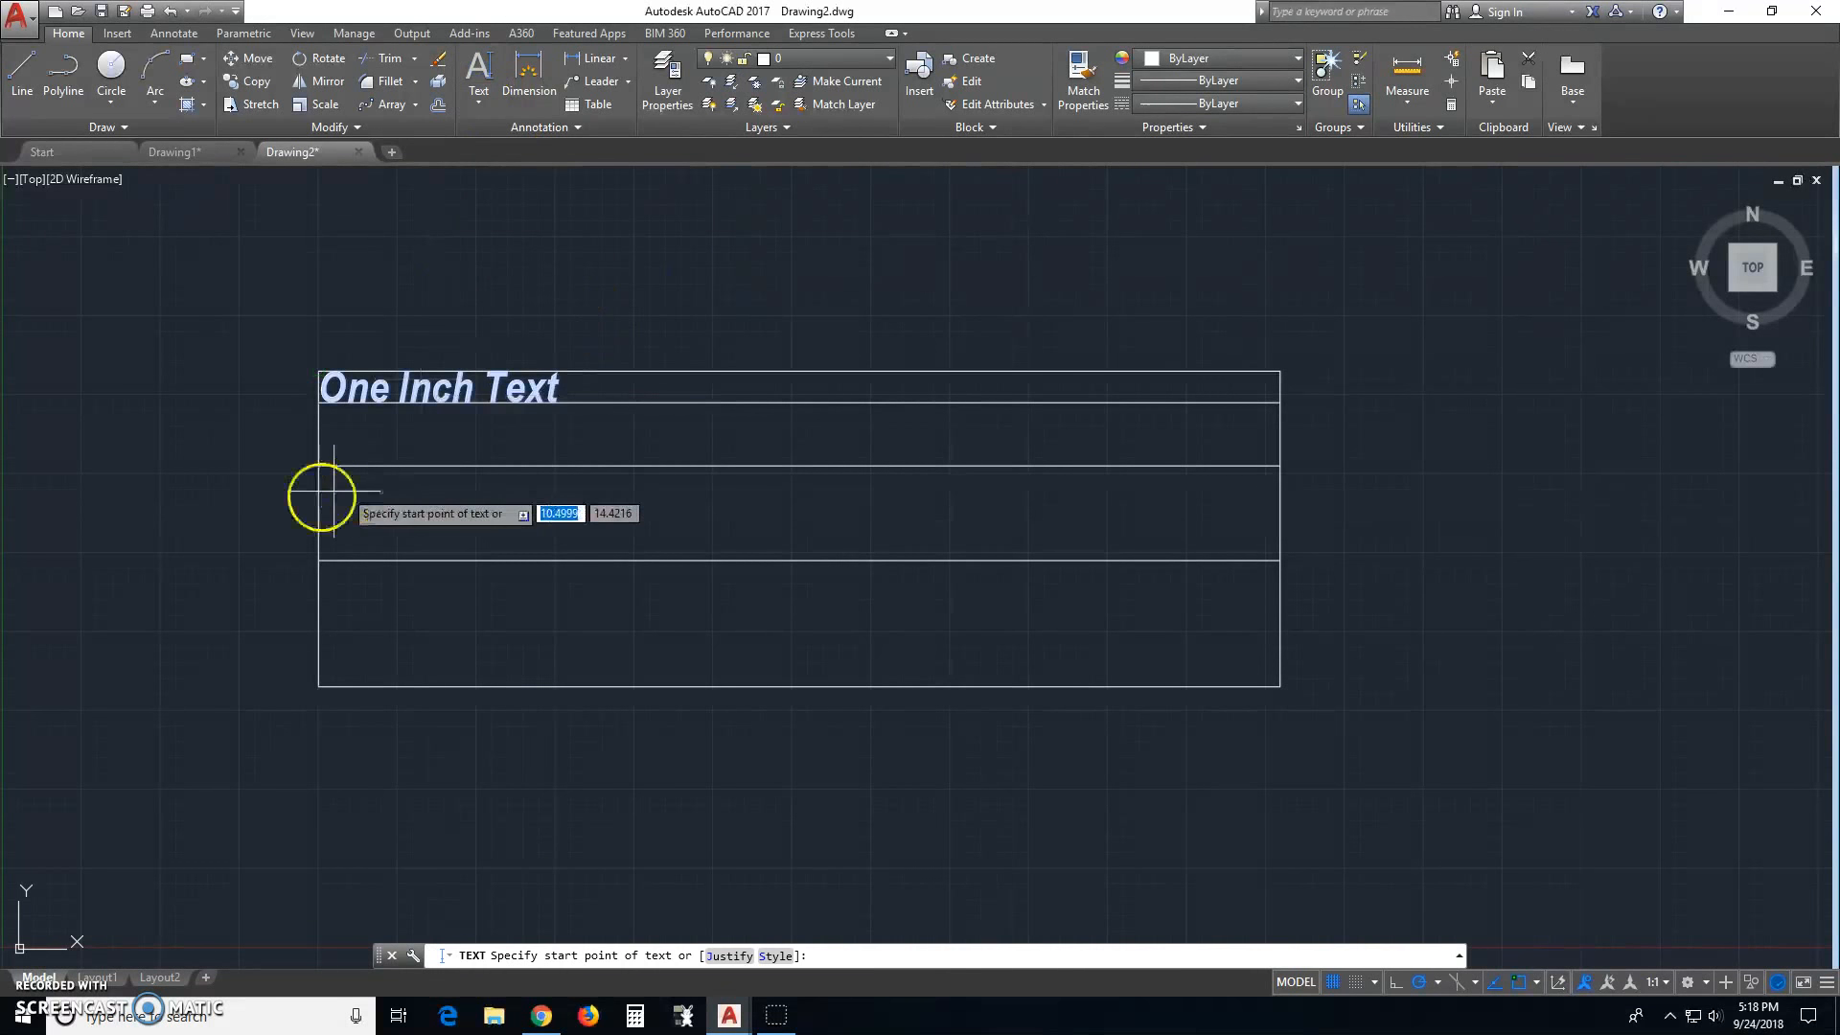
click(319, 466)
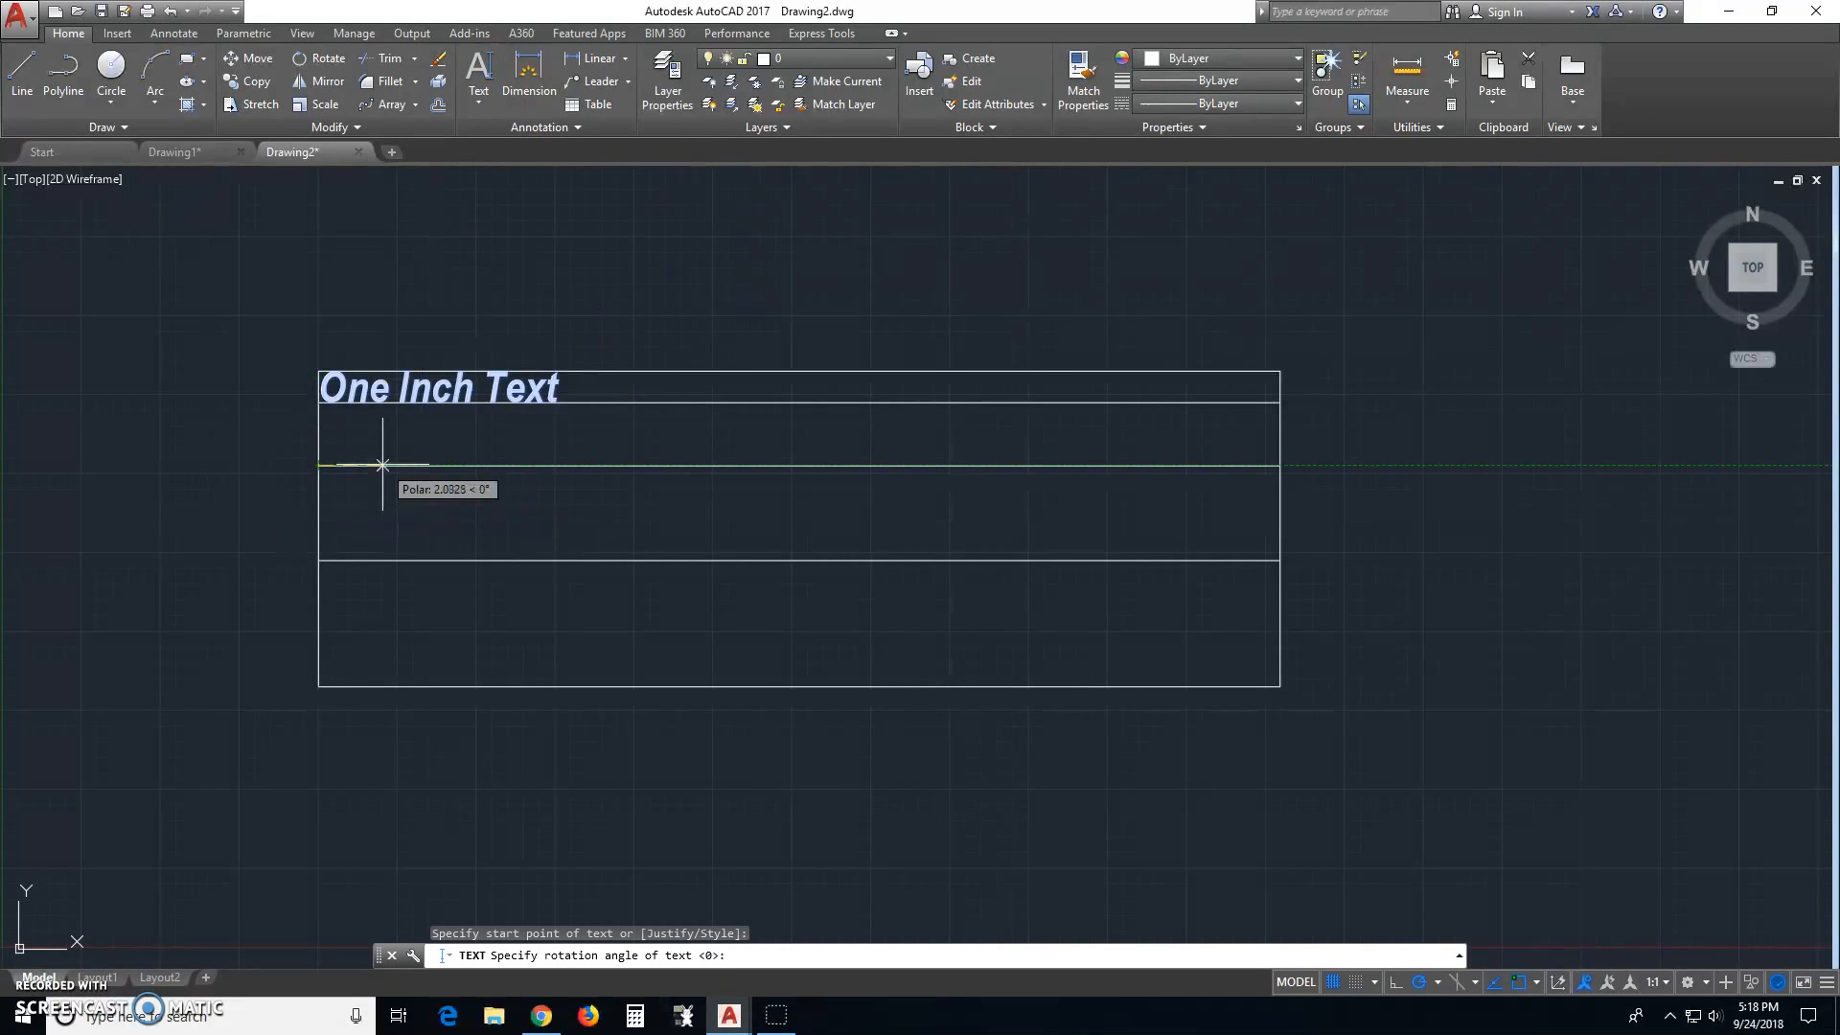
key(Return)
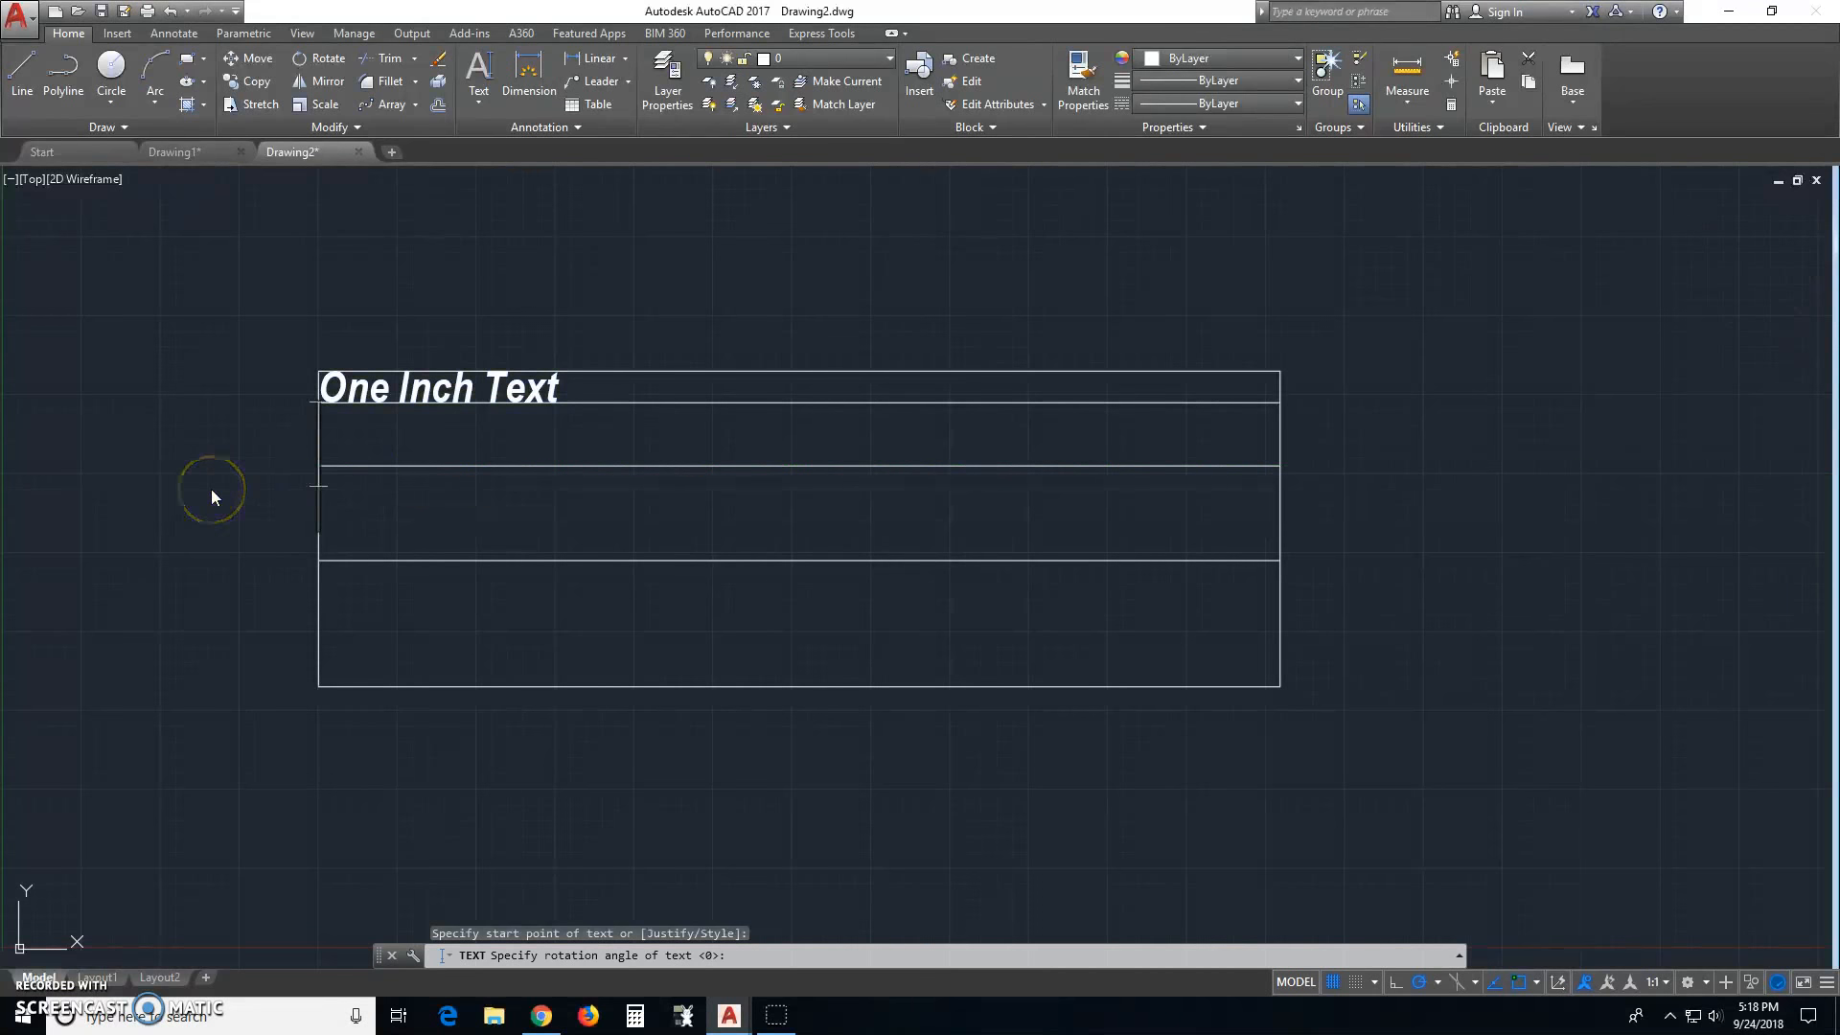
text(TOW)
key(BackSpace)
key(BackSpace)
text(WO I)
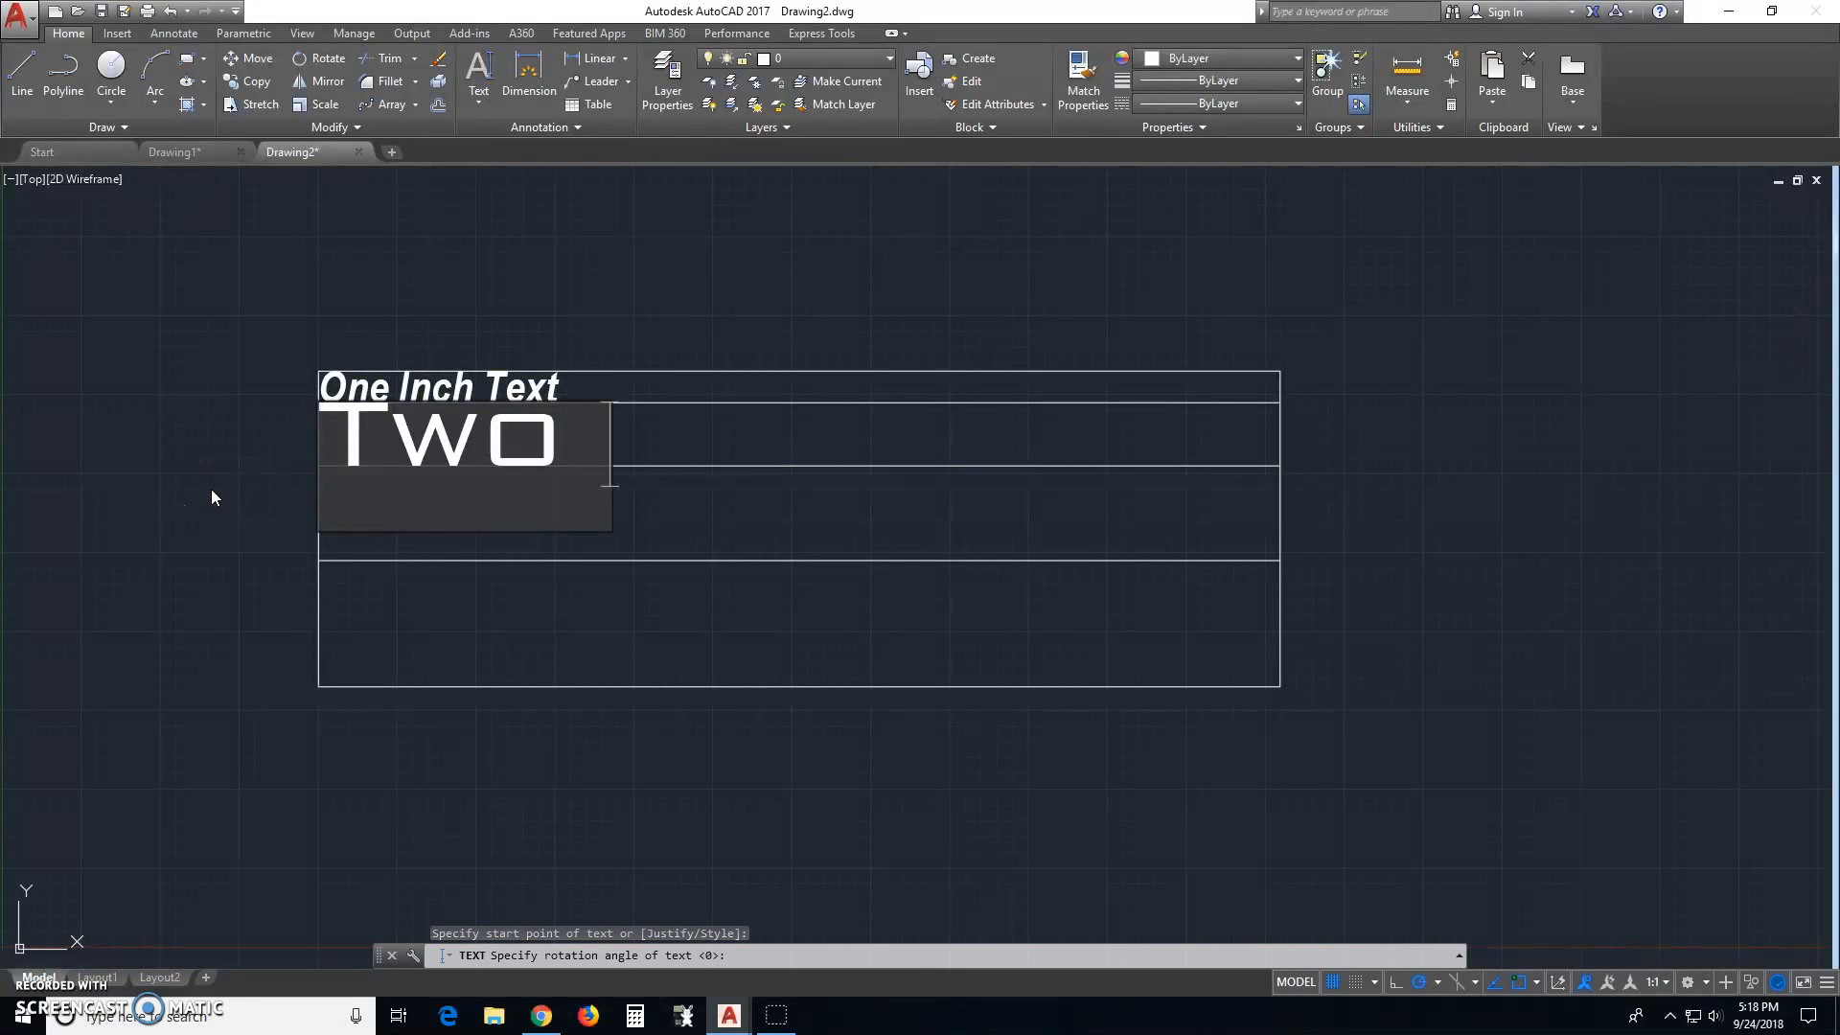
text(nch Text)
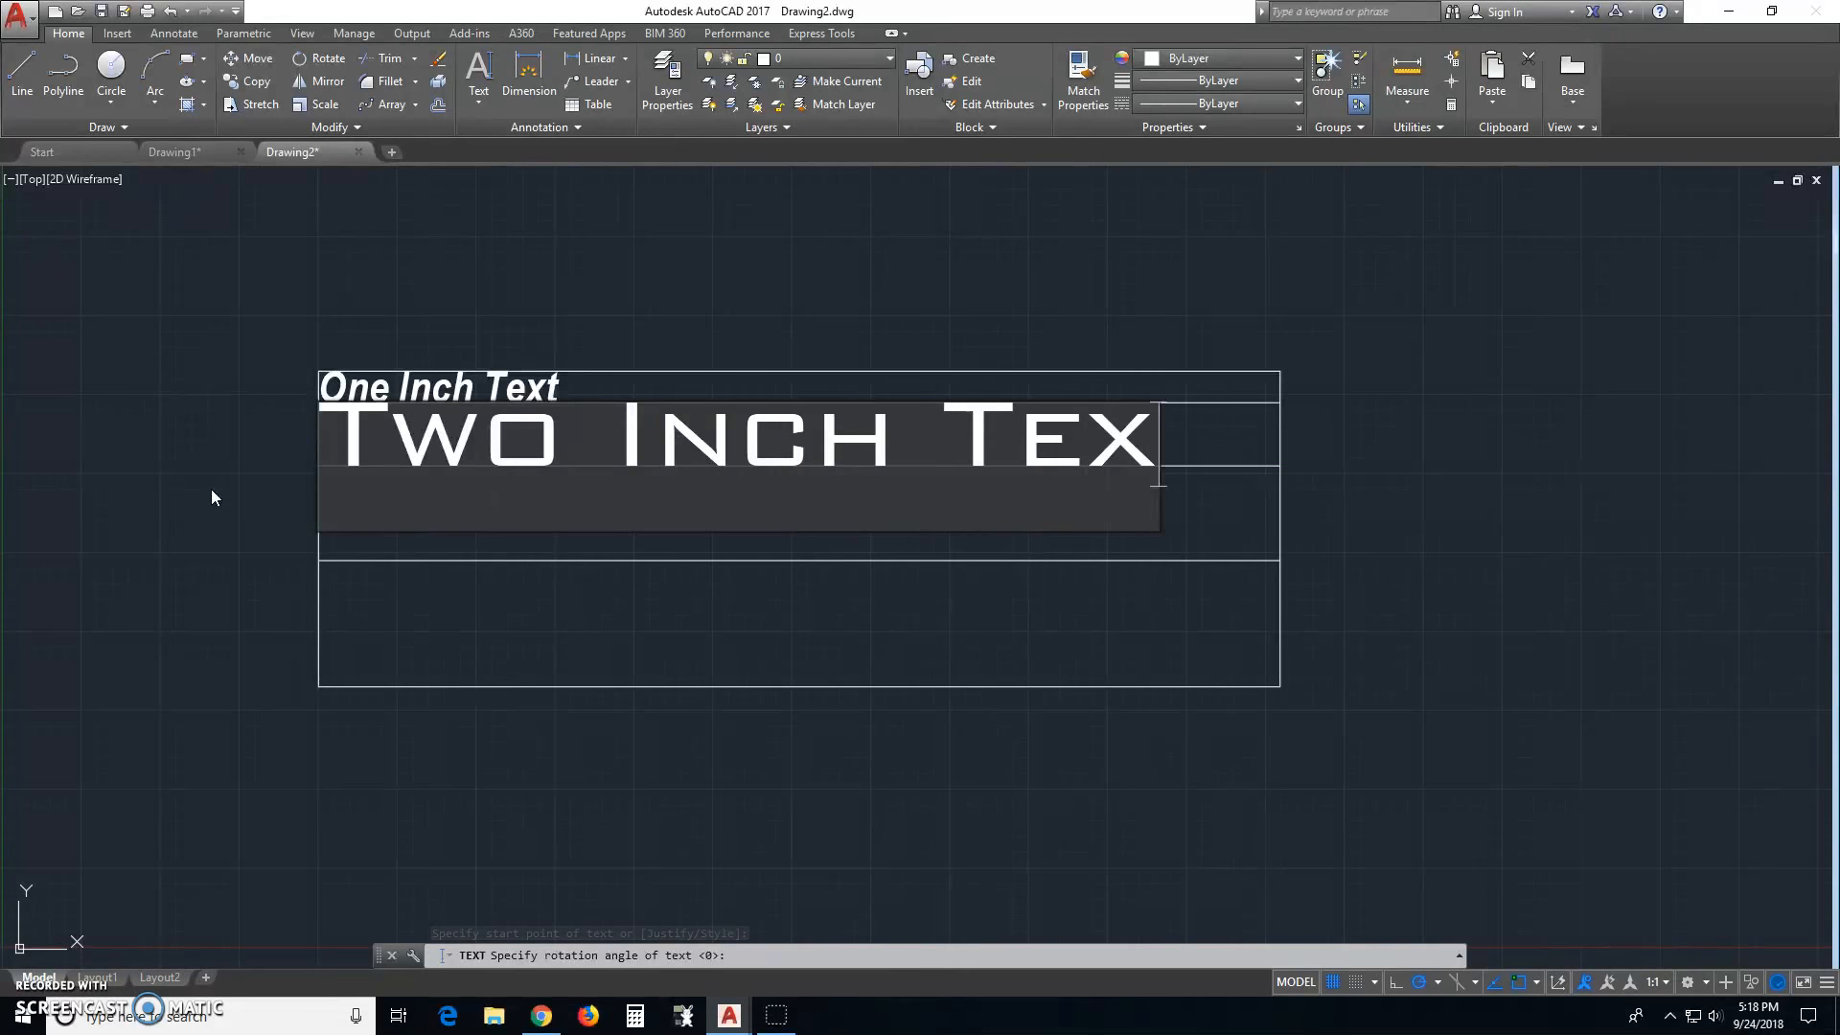
key(Return)
key(Return)
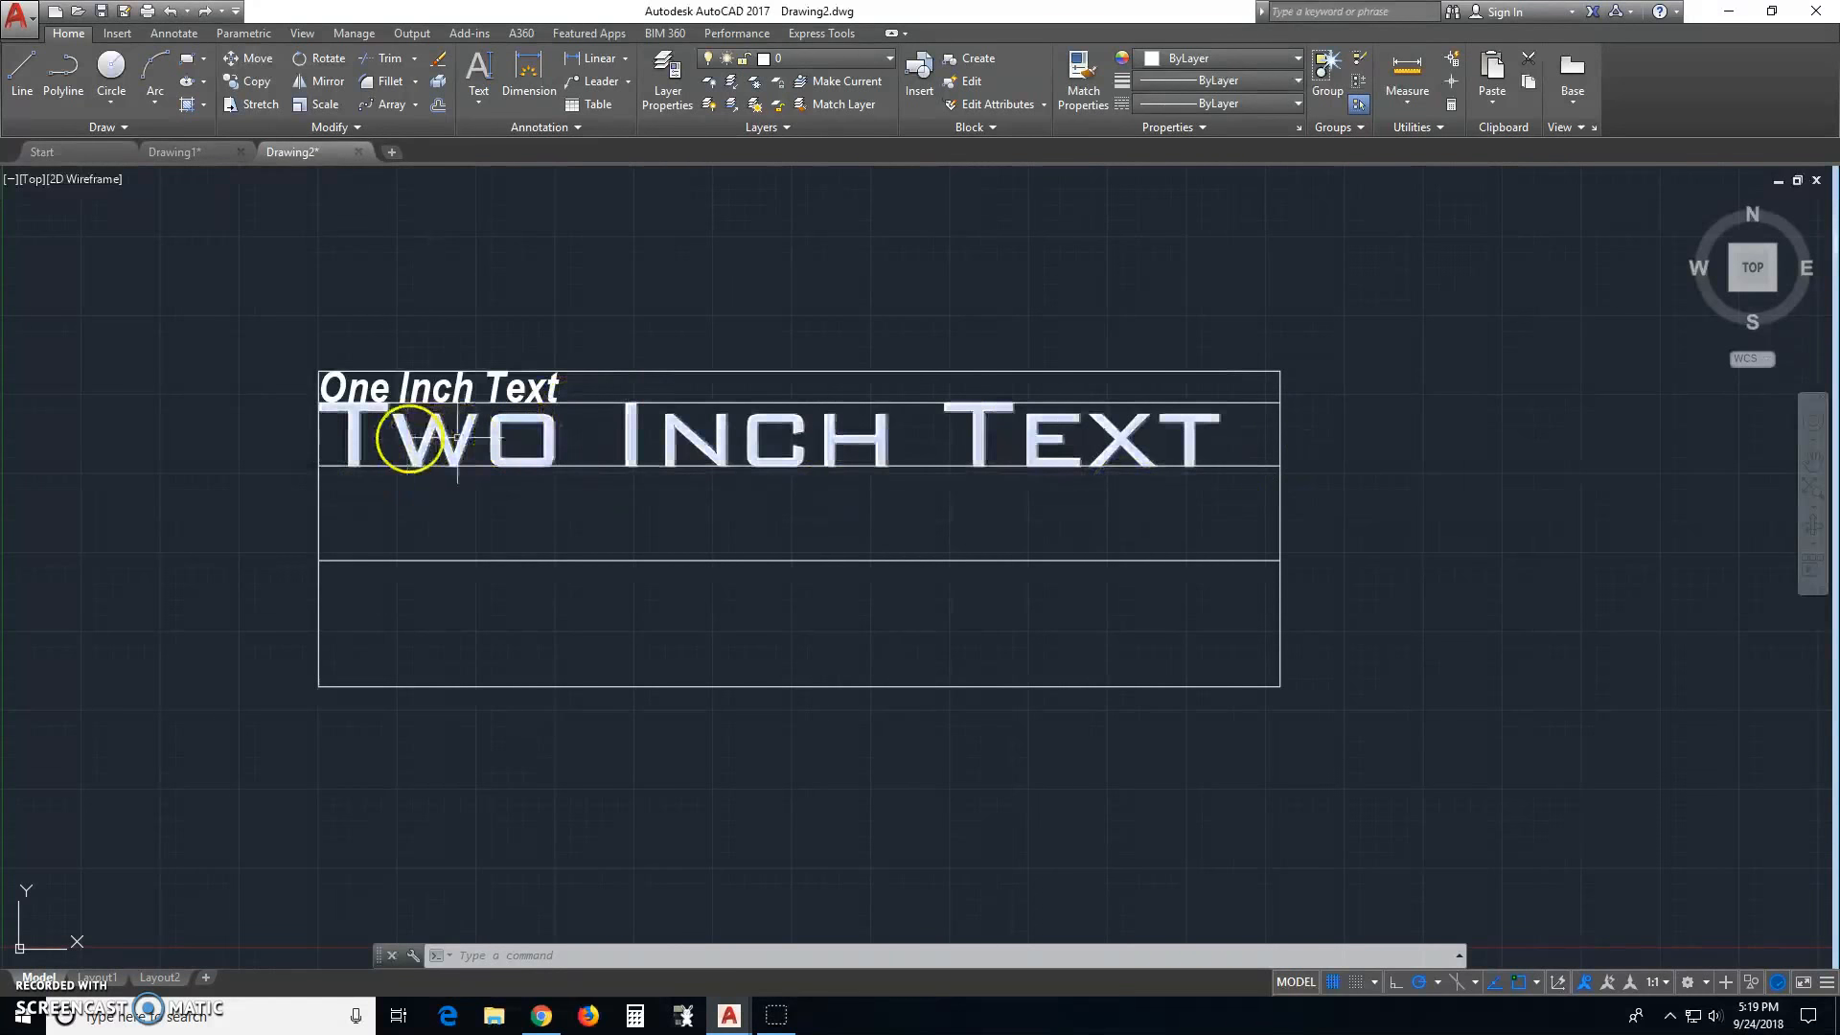
Make Three Inch the current text style for the drawing.
scroll(1093, 448, up, 2)
scroll(954, 382, up, 2)
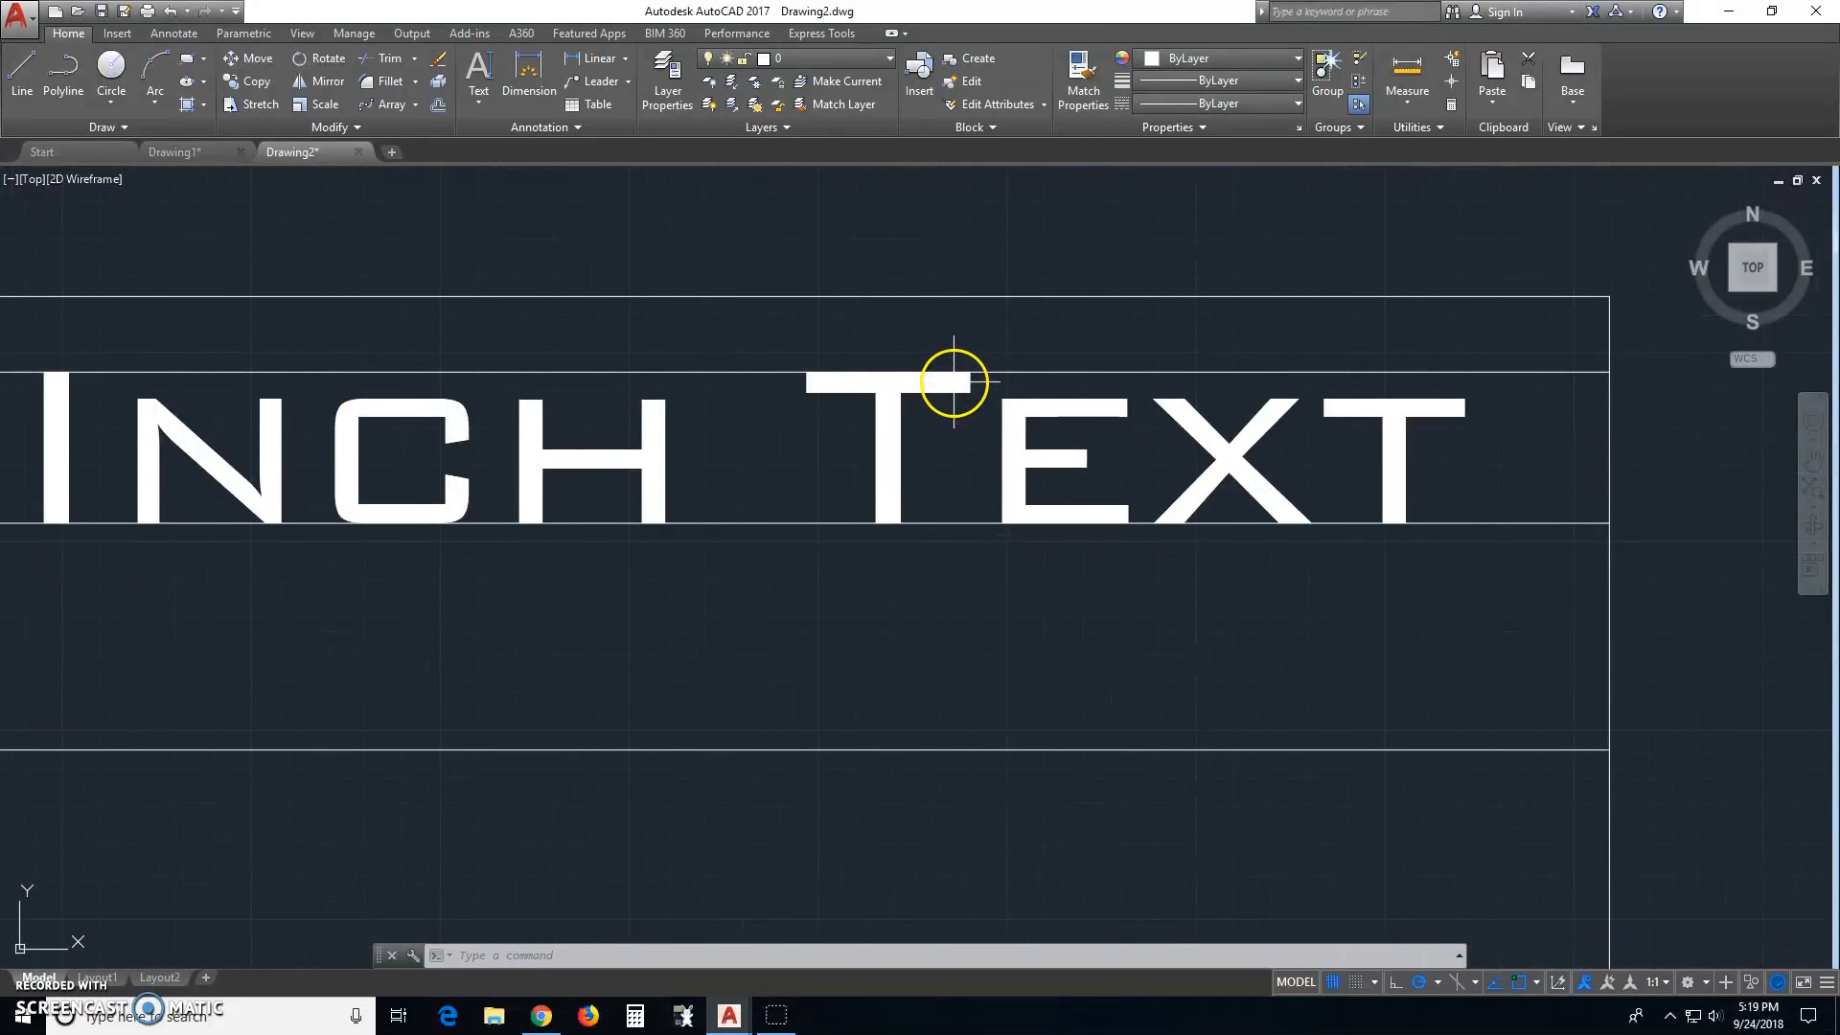
scroll(842, 575, down, 3)
scroll(933, 575, down, 2)
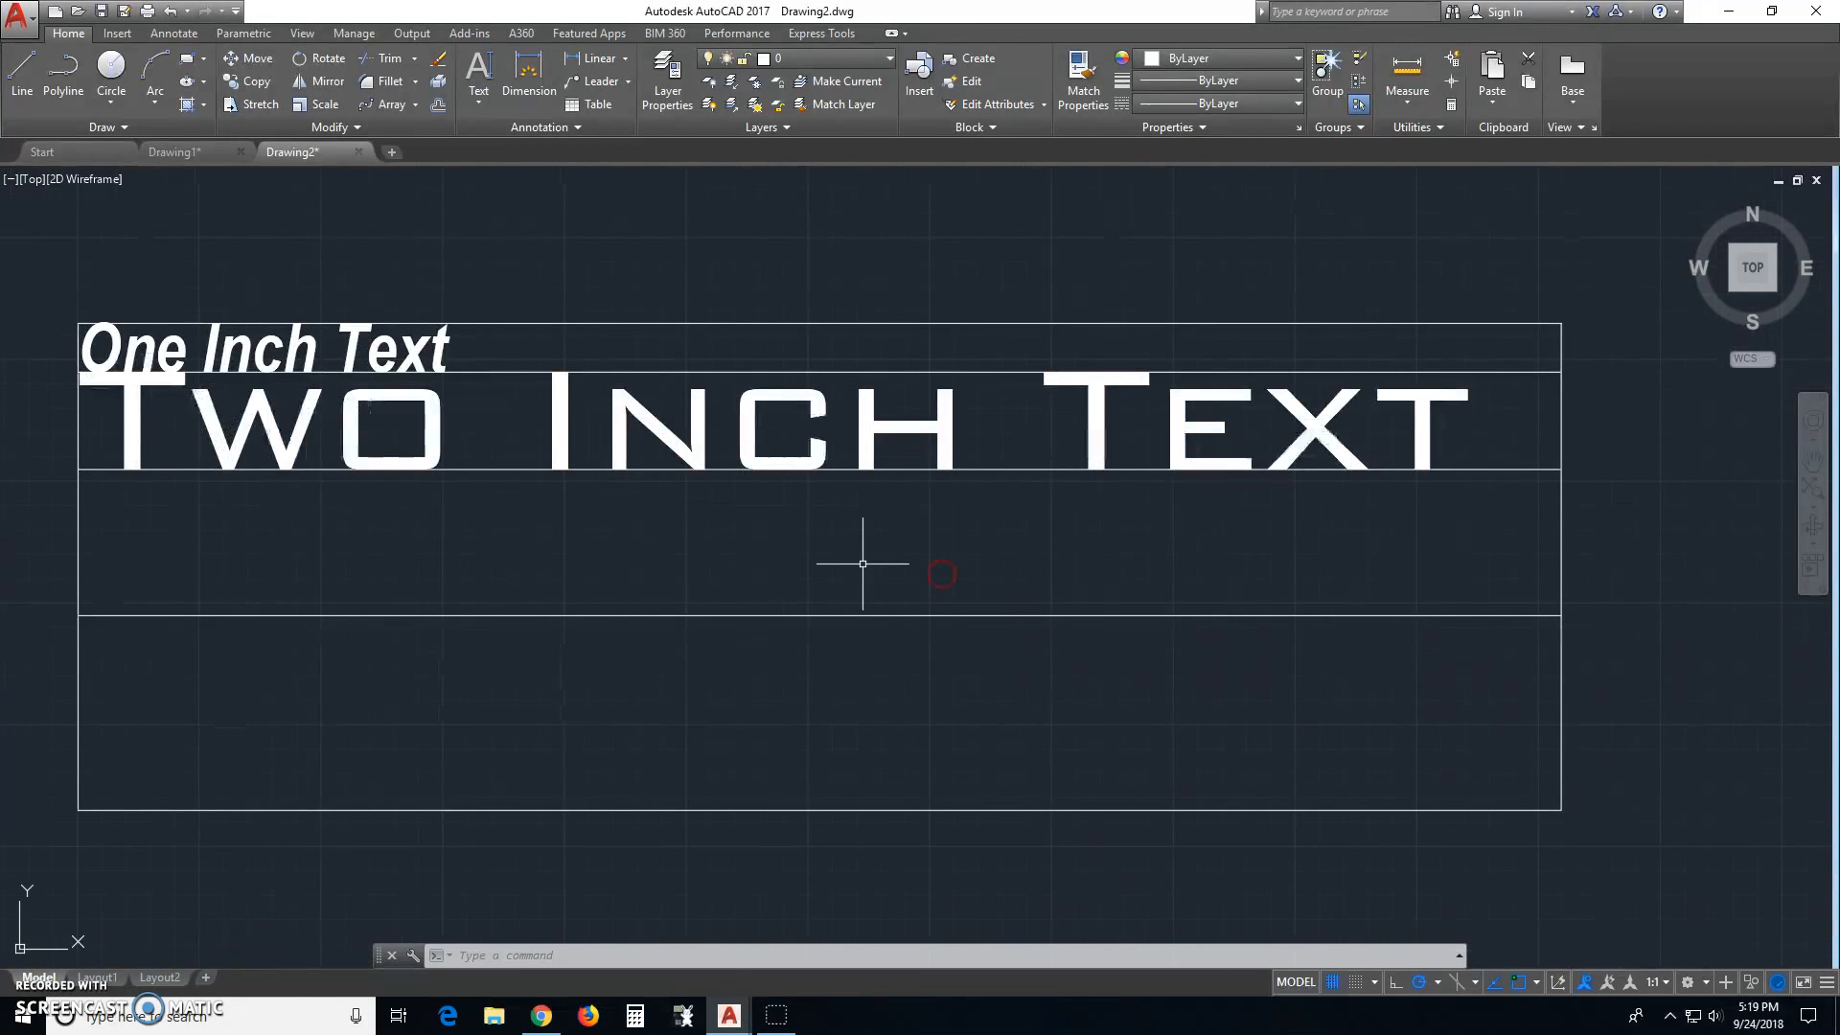
scroll(872, 584, down, 2)
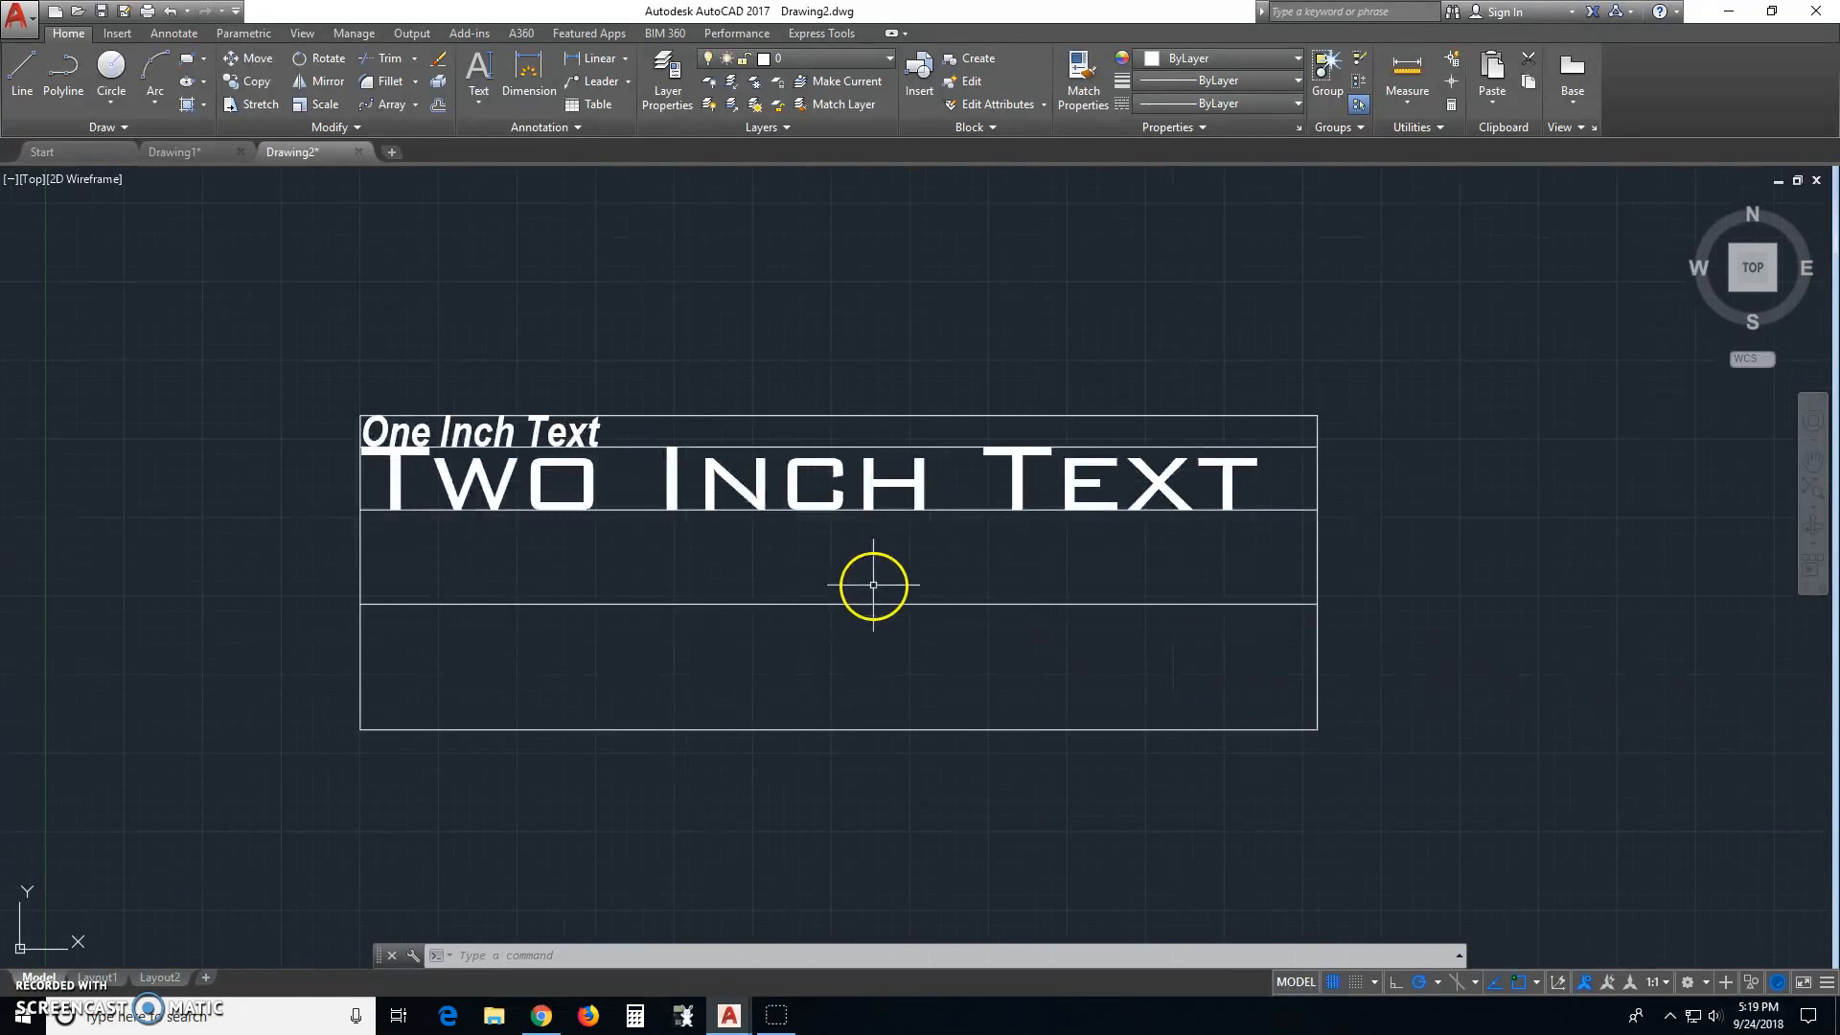
click(543, 128)
click(589, 153)
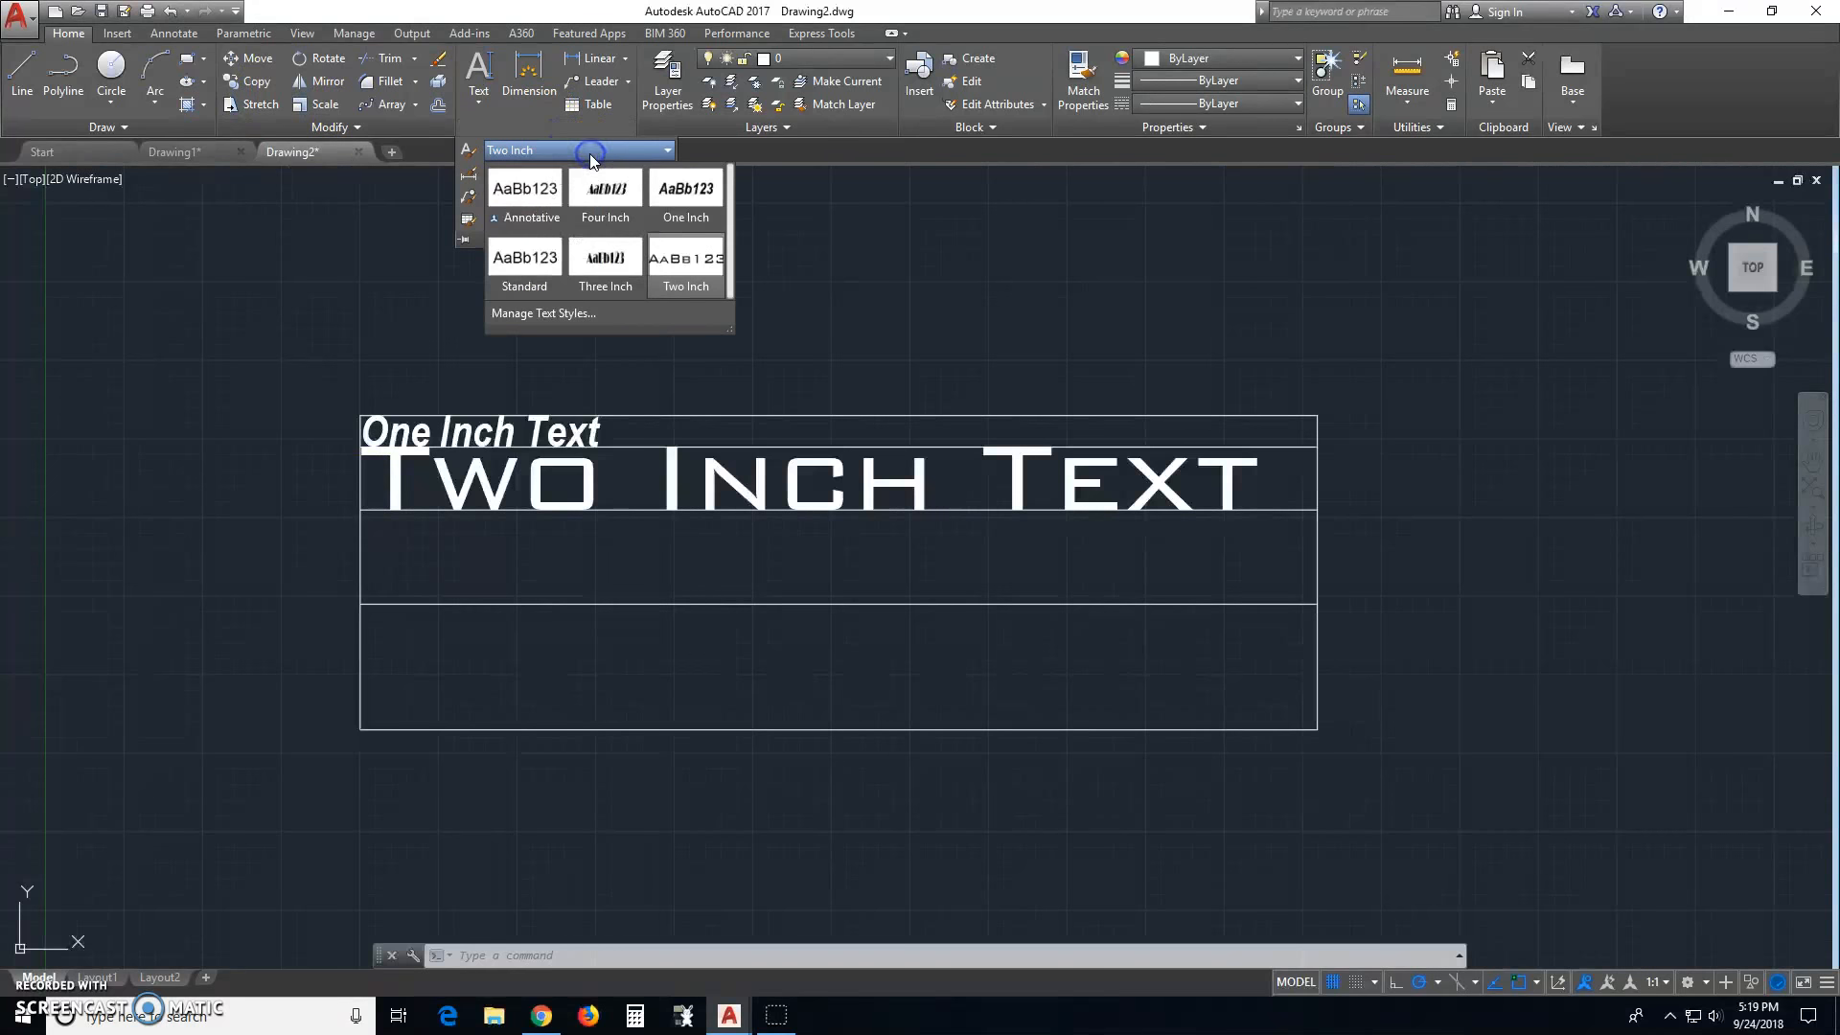
click(606, 268)
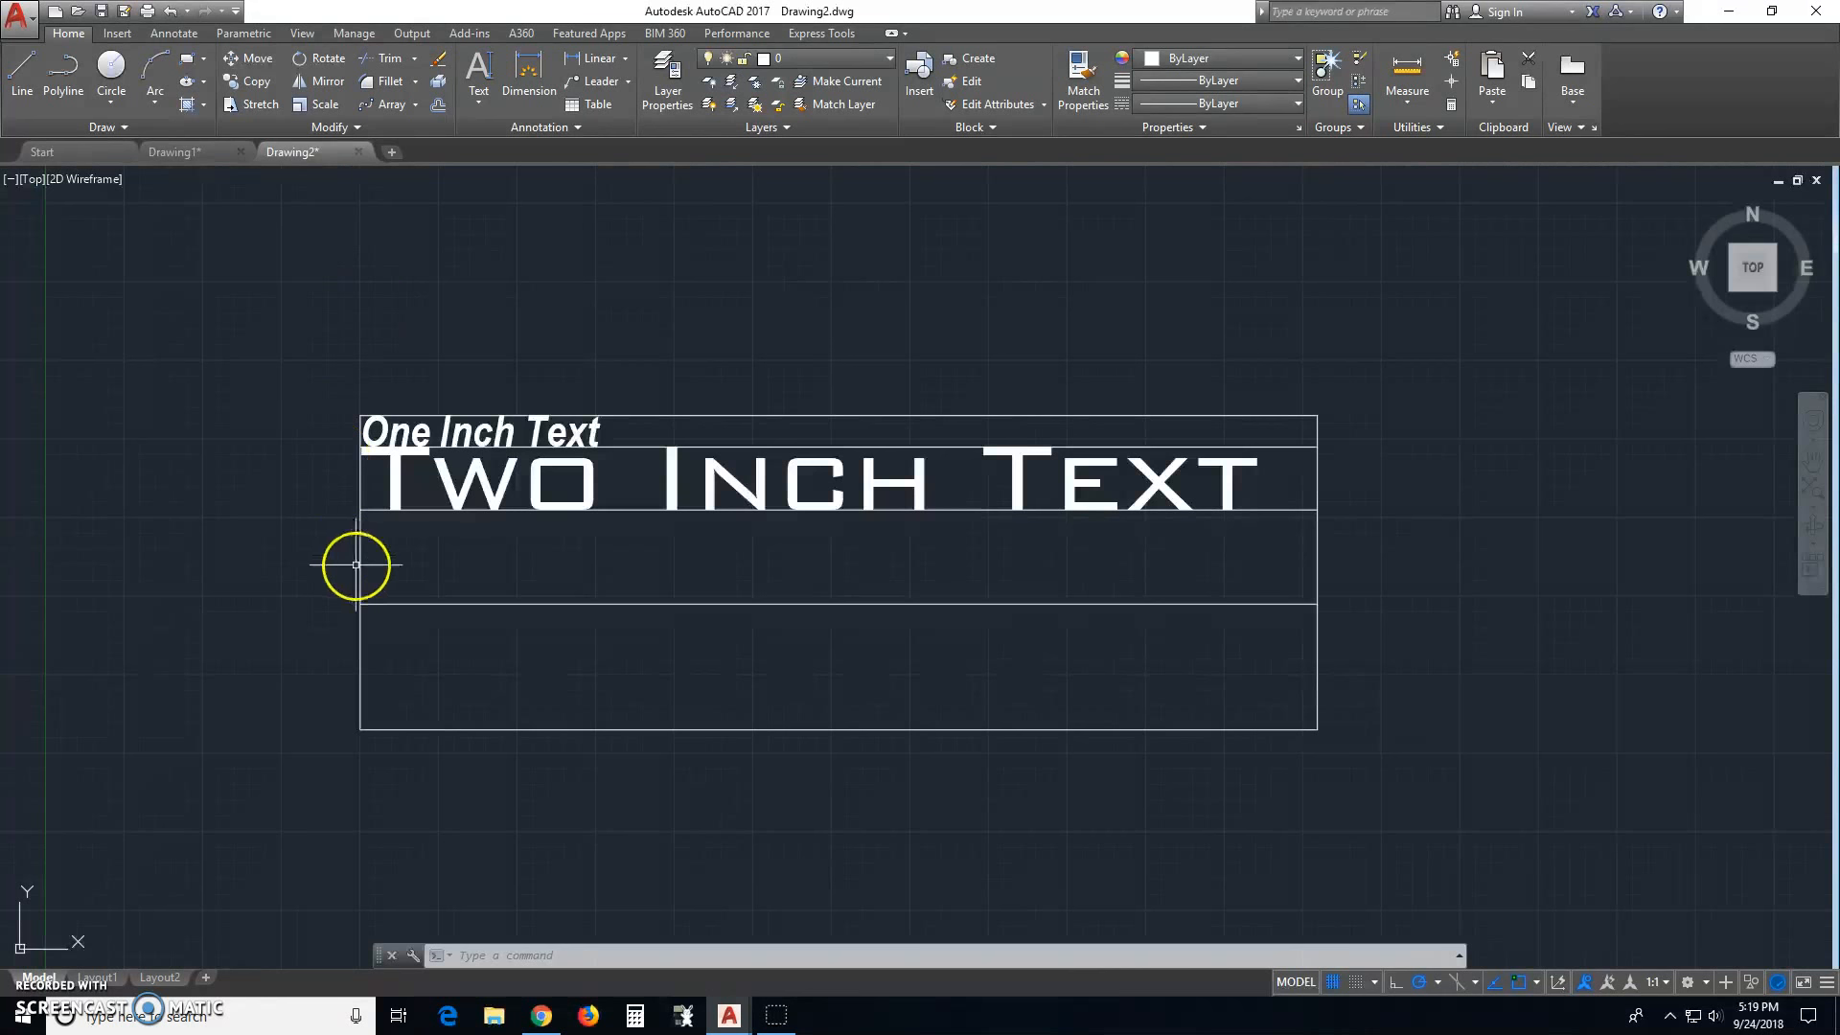
Place the single-line text "Three Inch Text" at 0° rotation, starting at the left endpoint of the third guide line.
click(467, 102)
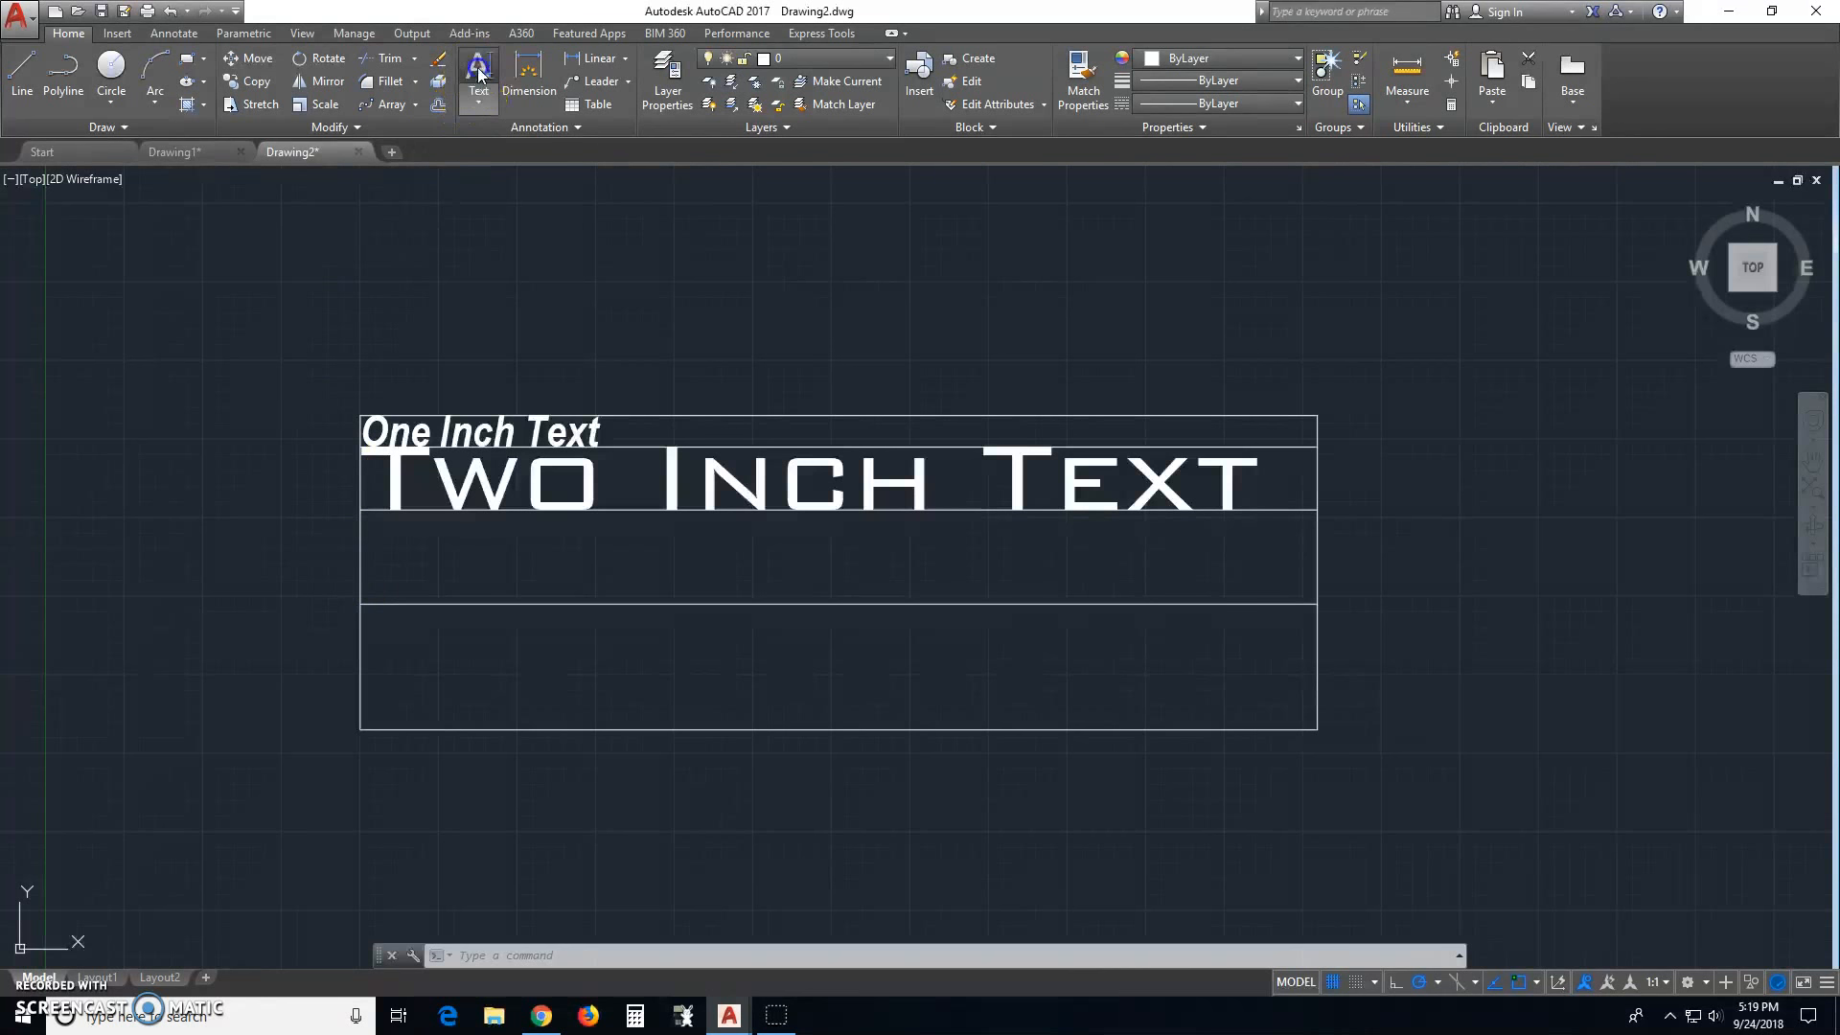
click(361, 605)
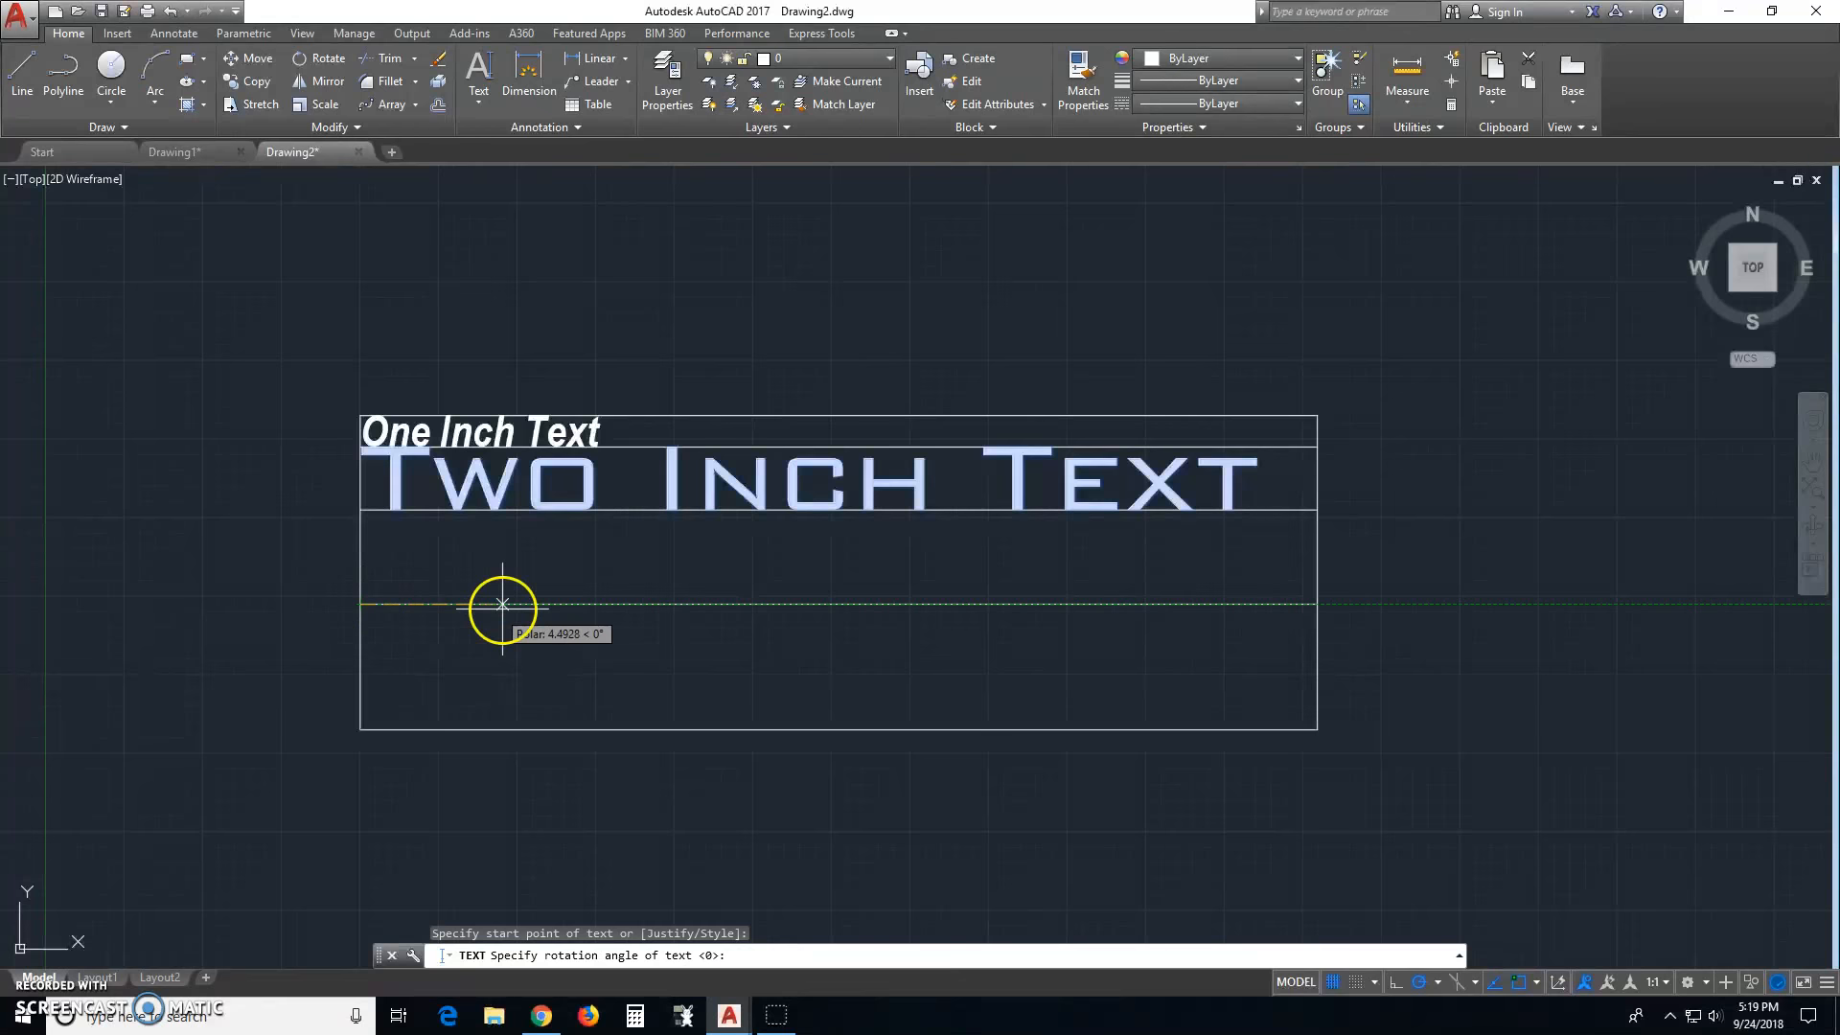
key(Return)
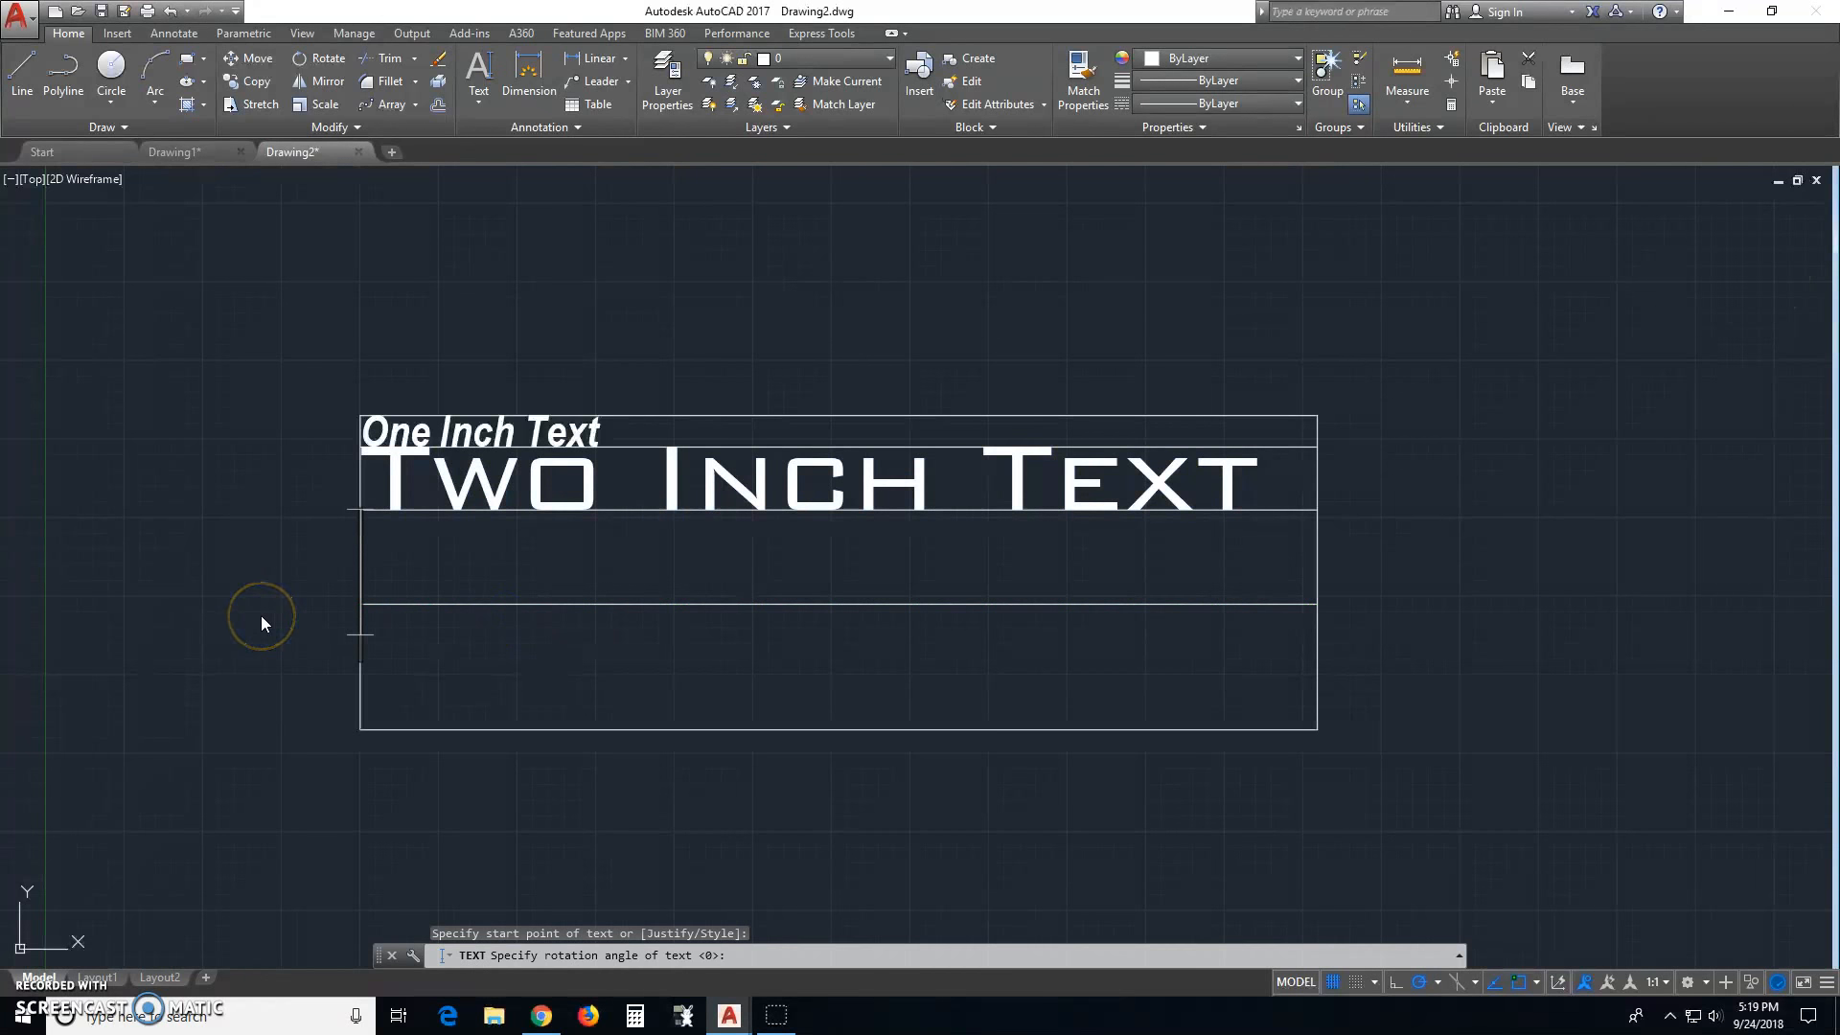
text(Three Inch)
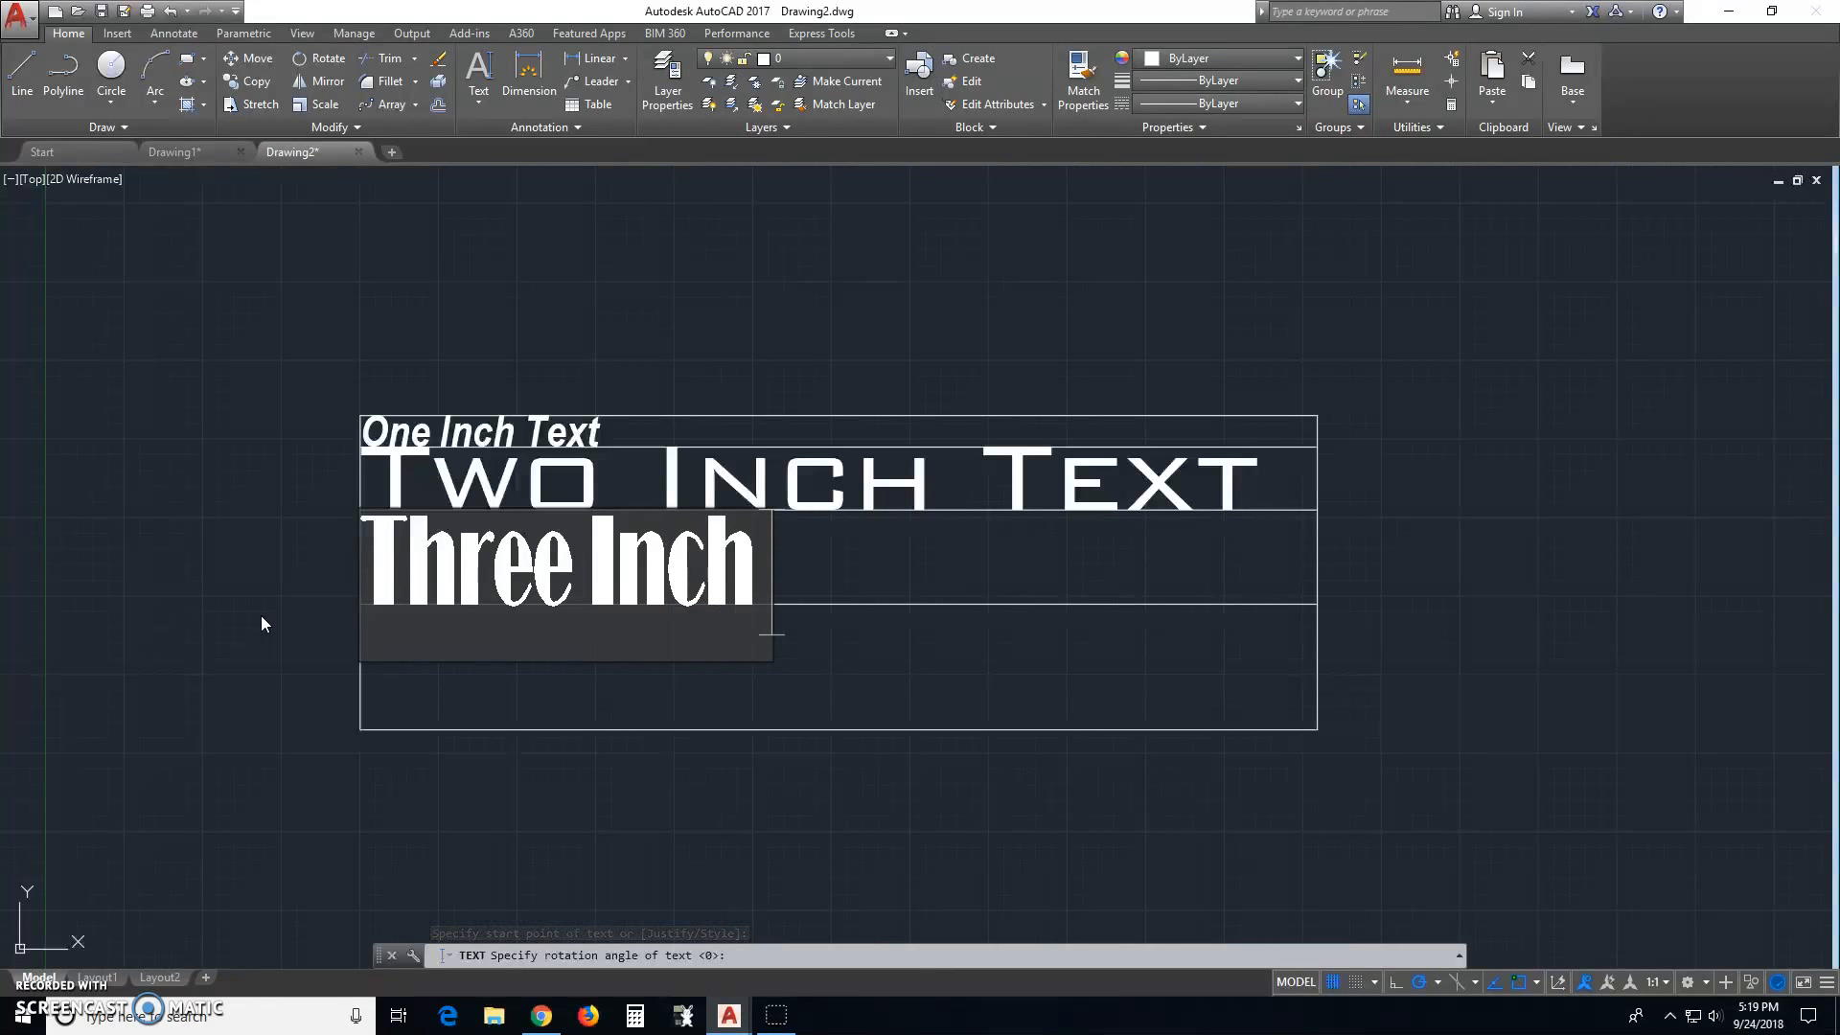
text( Text)
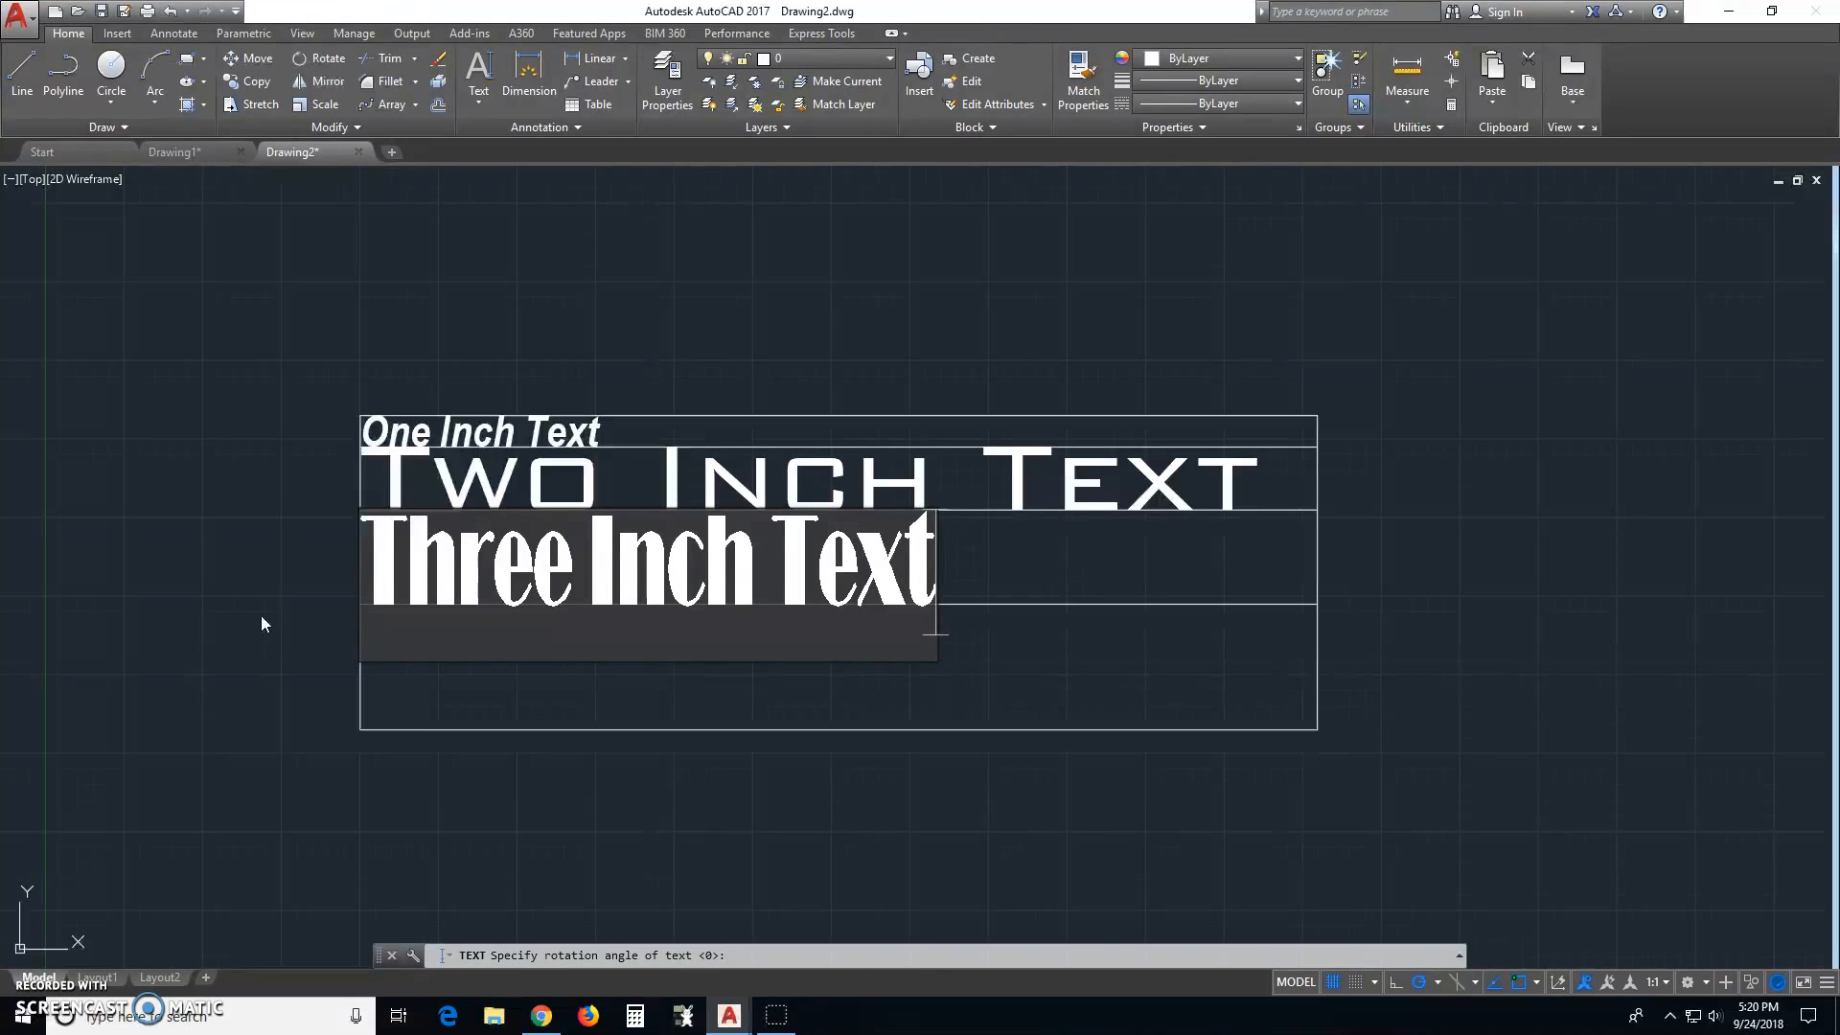
click(262, 618)
key(Escape)
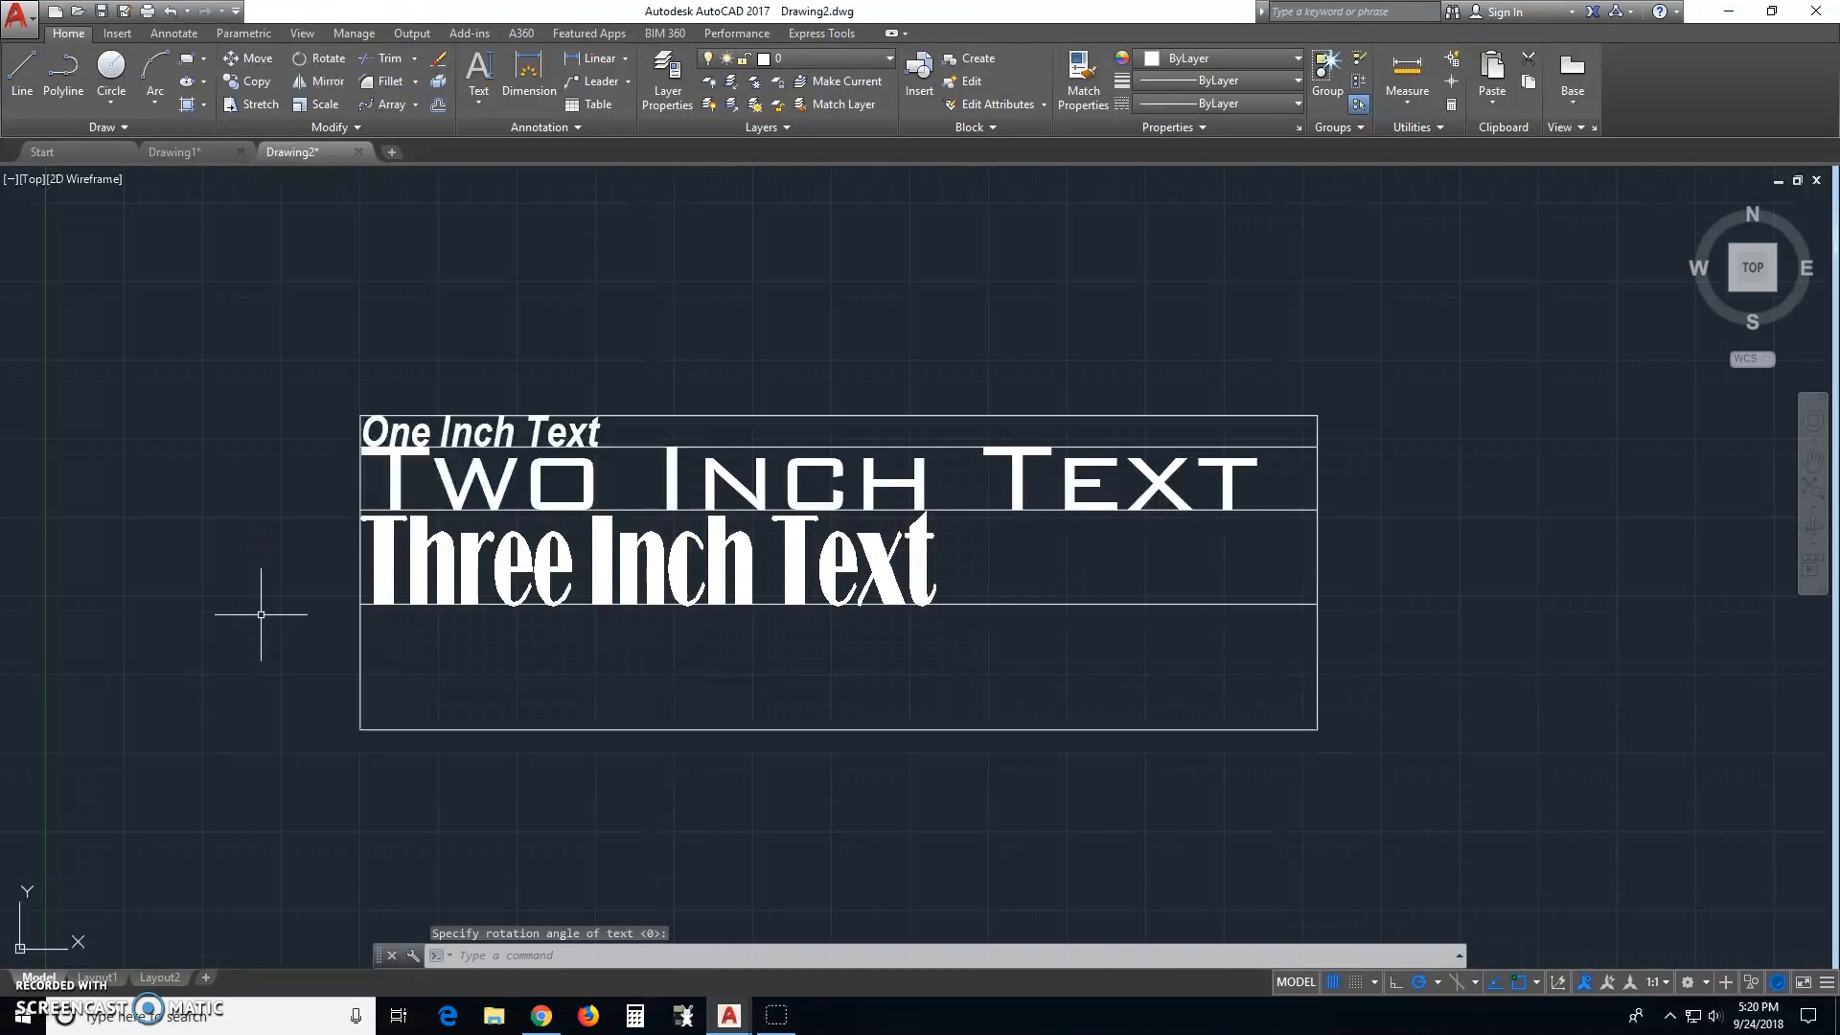
Make Four Inch the current text style for the drawing.
click(590, 125)
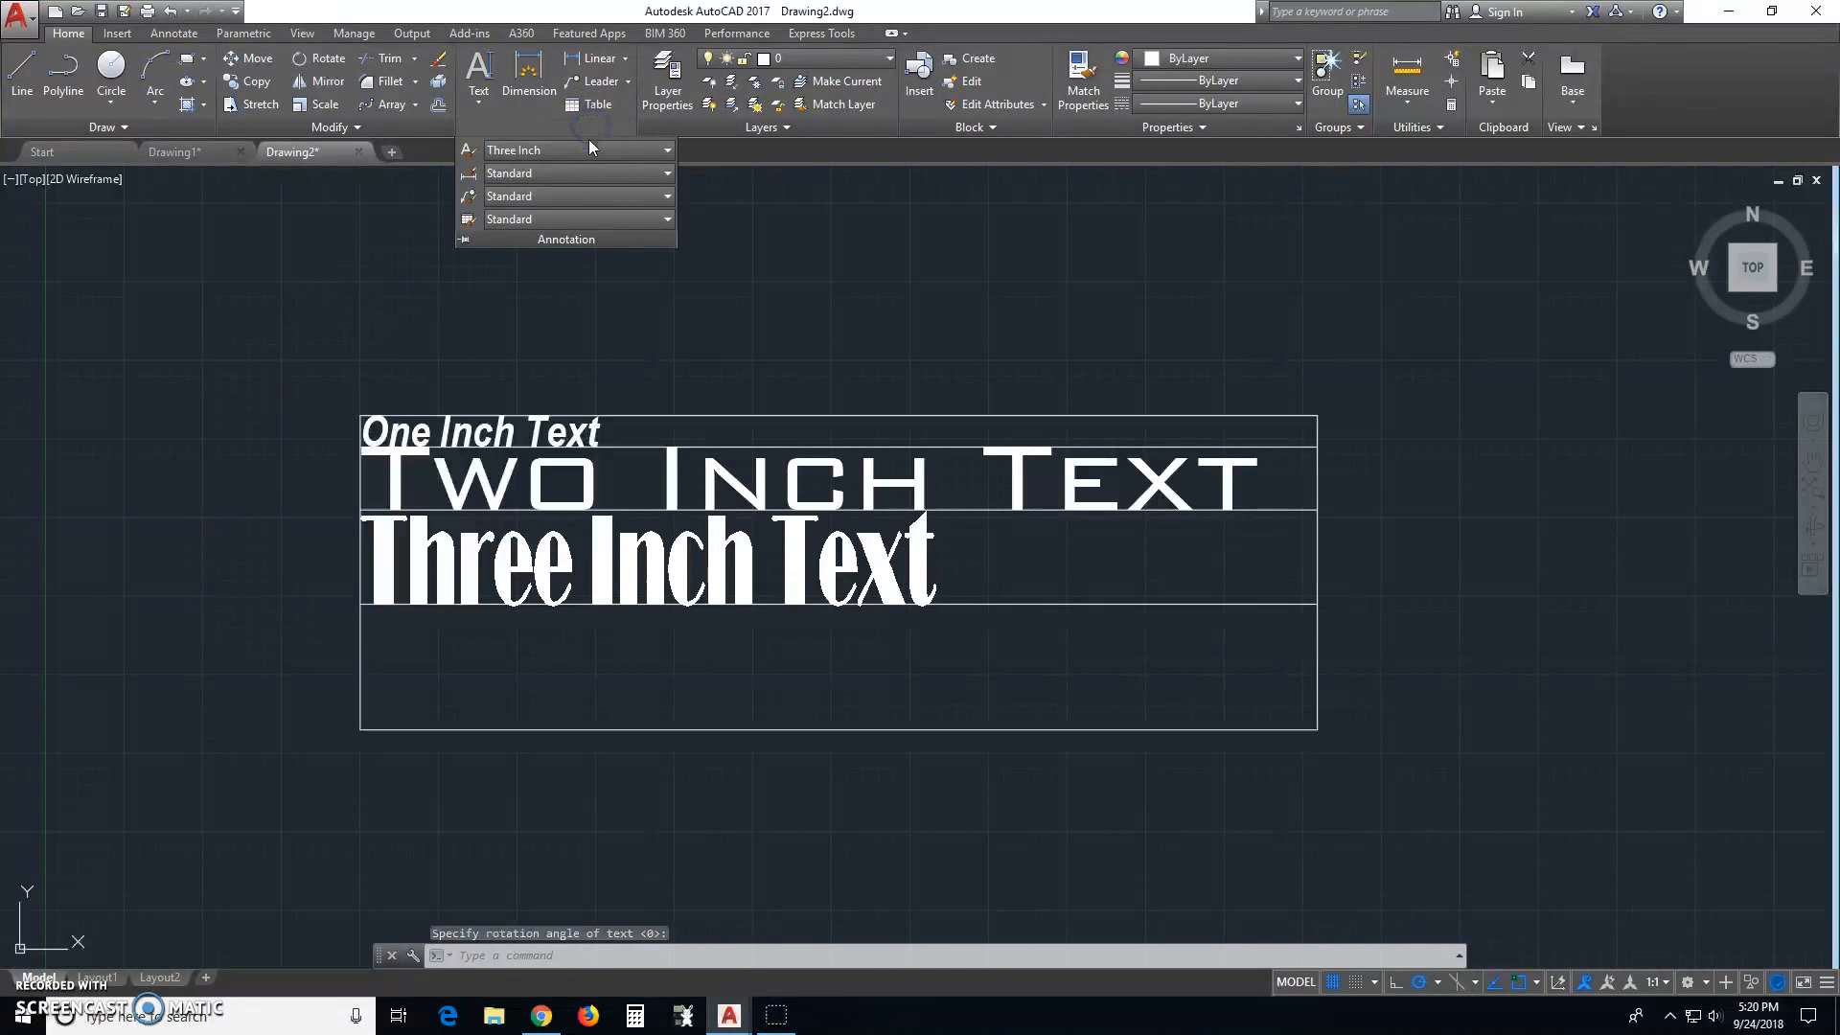
click(589, 150)
click(600, 300)
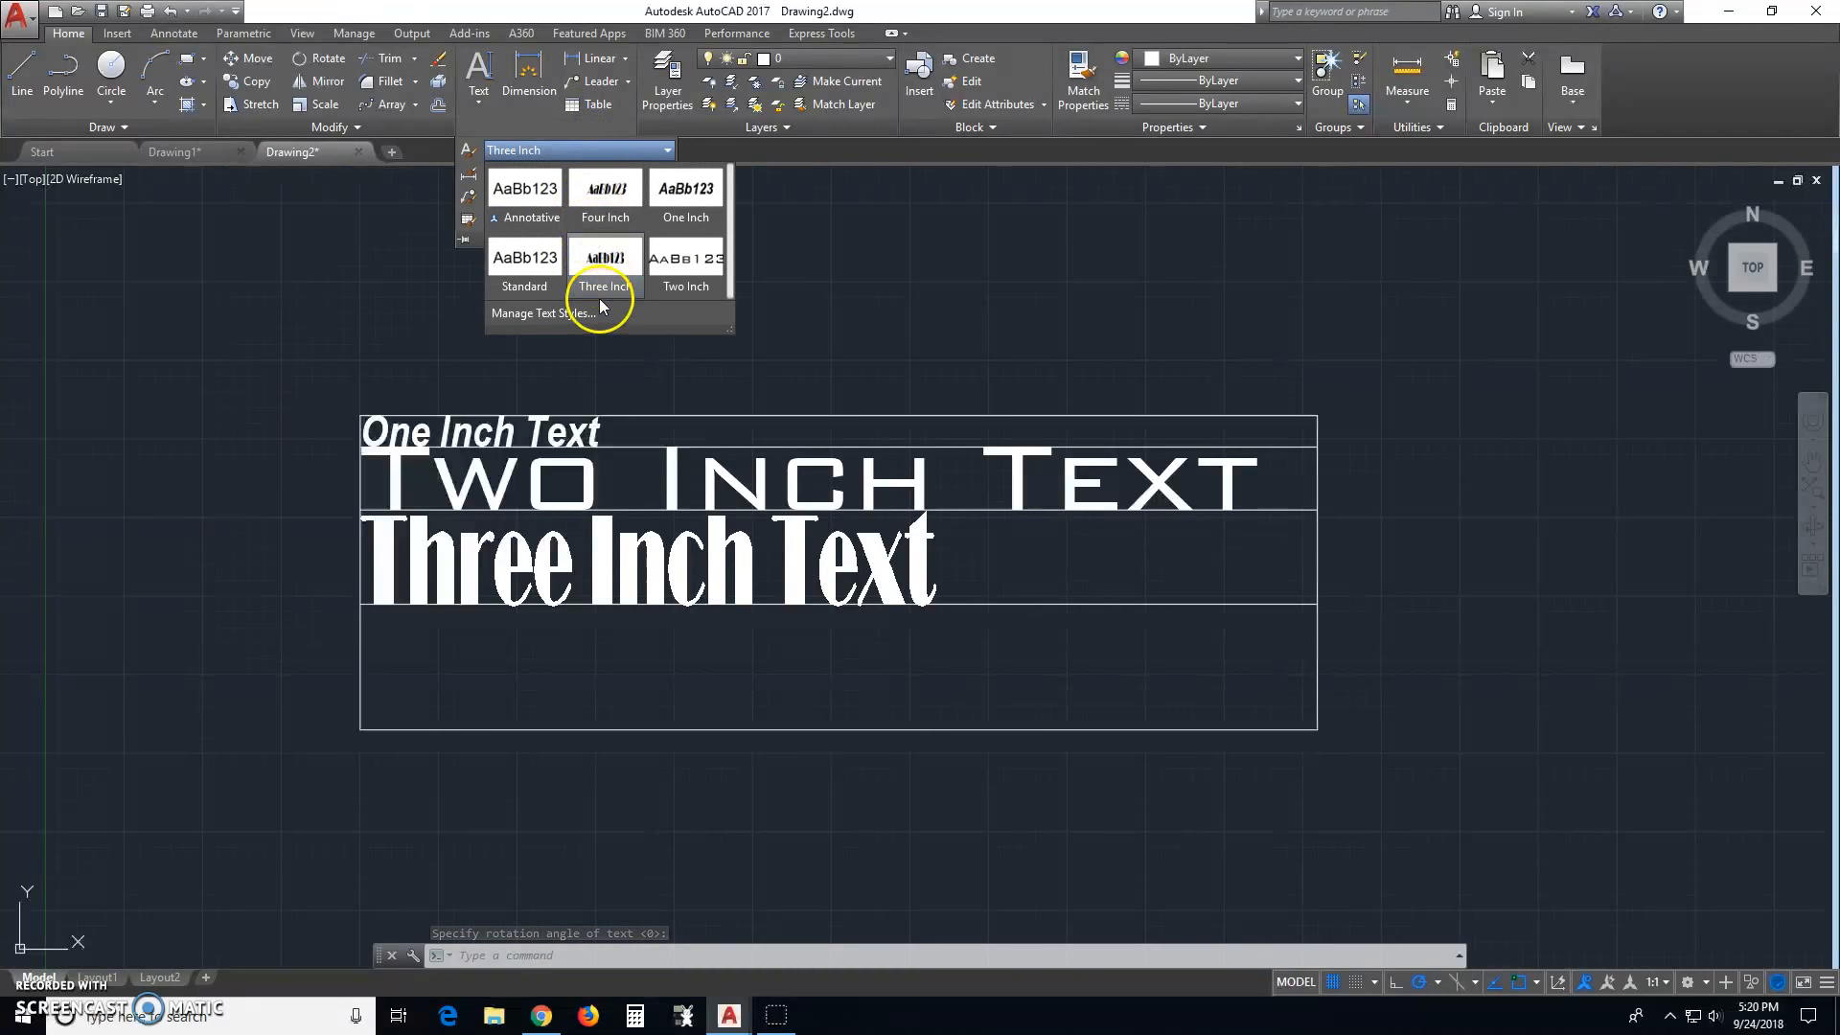
click(609, 207)
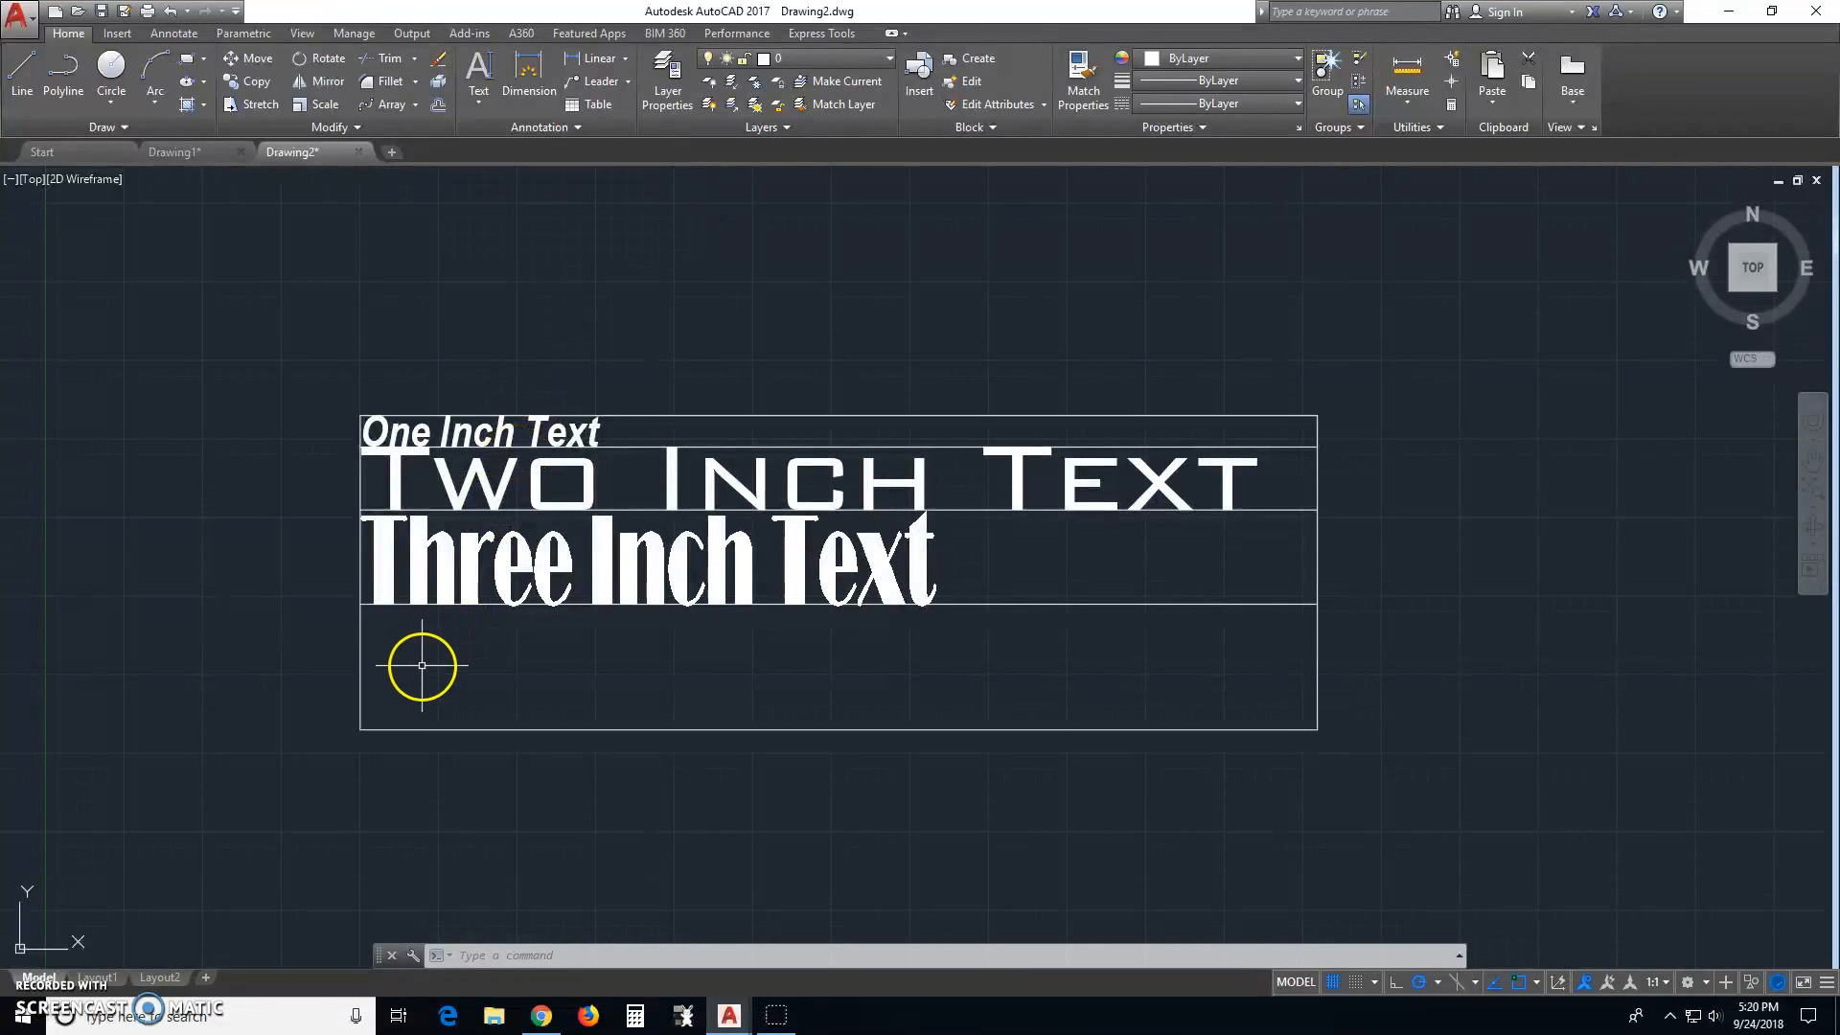
Place the single-line text "Four Inch Text" at 0° rotation, starting at the rectangle's lower-left corner.
click(477, 80)
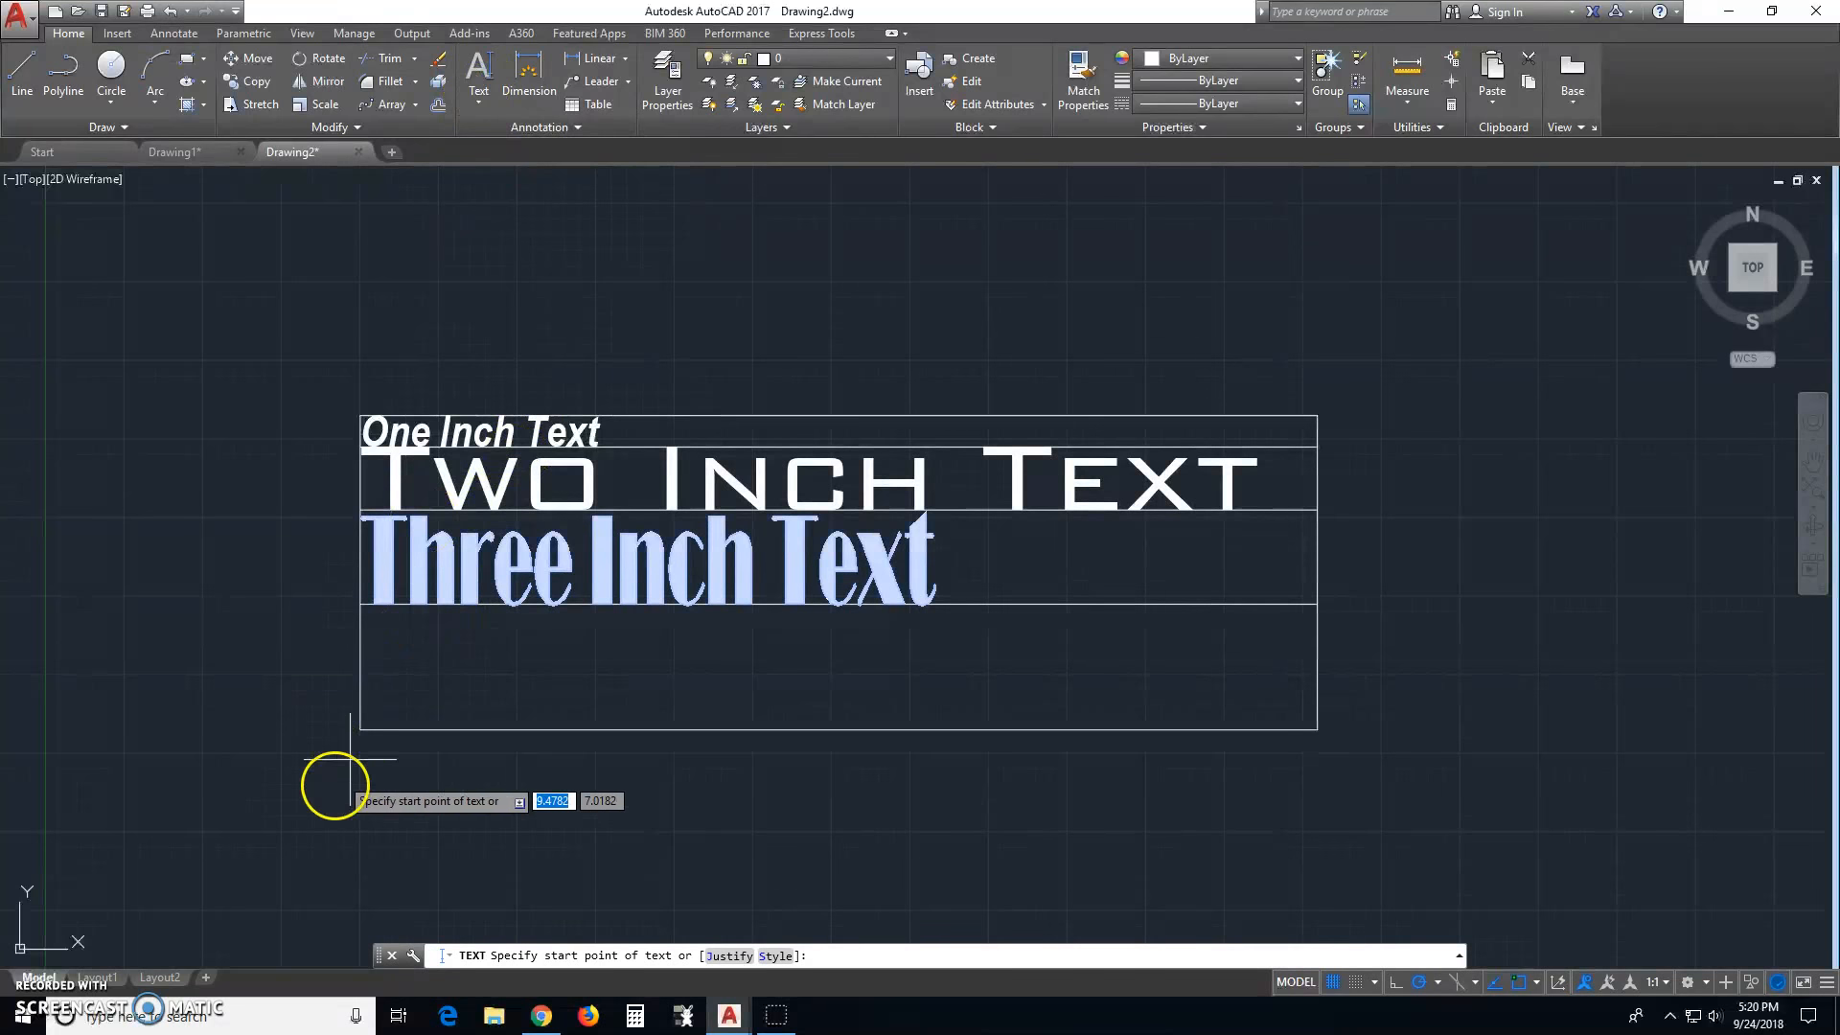
click(360, 730)
click(457, 730)
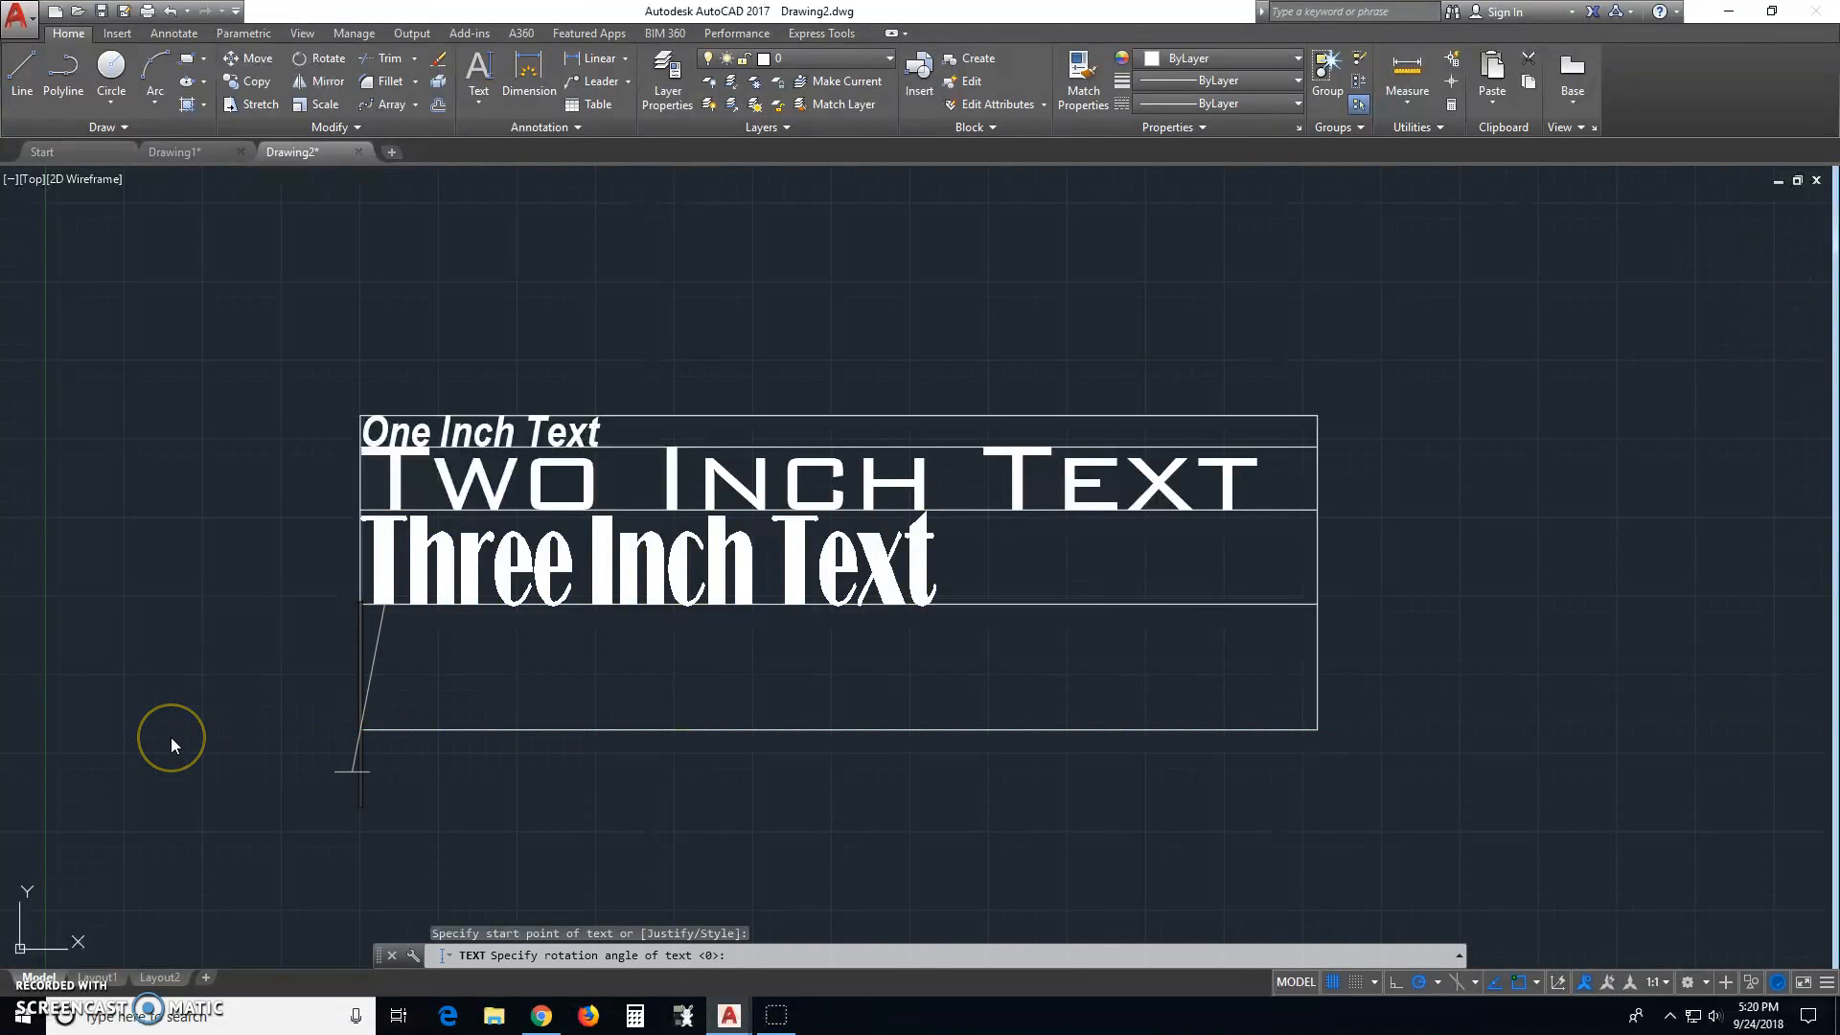
text(Four Inch)
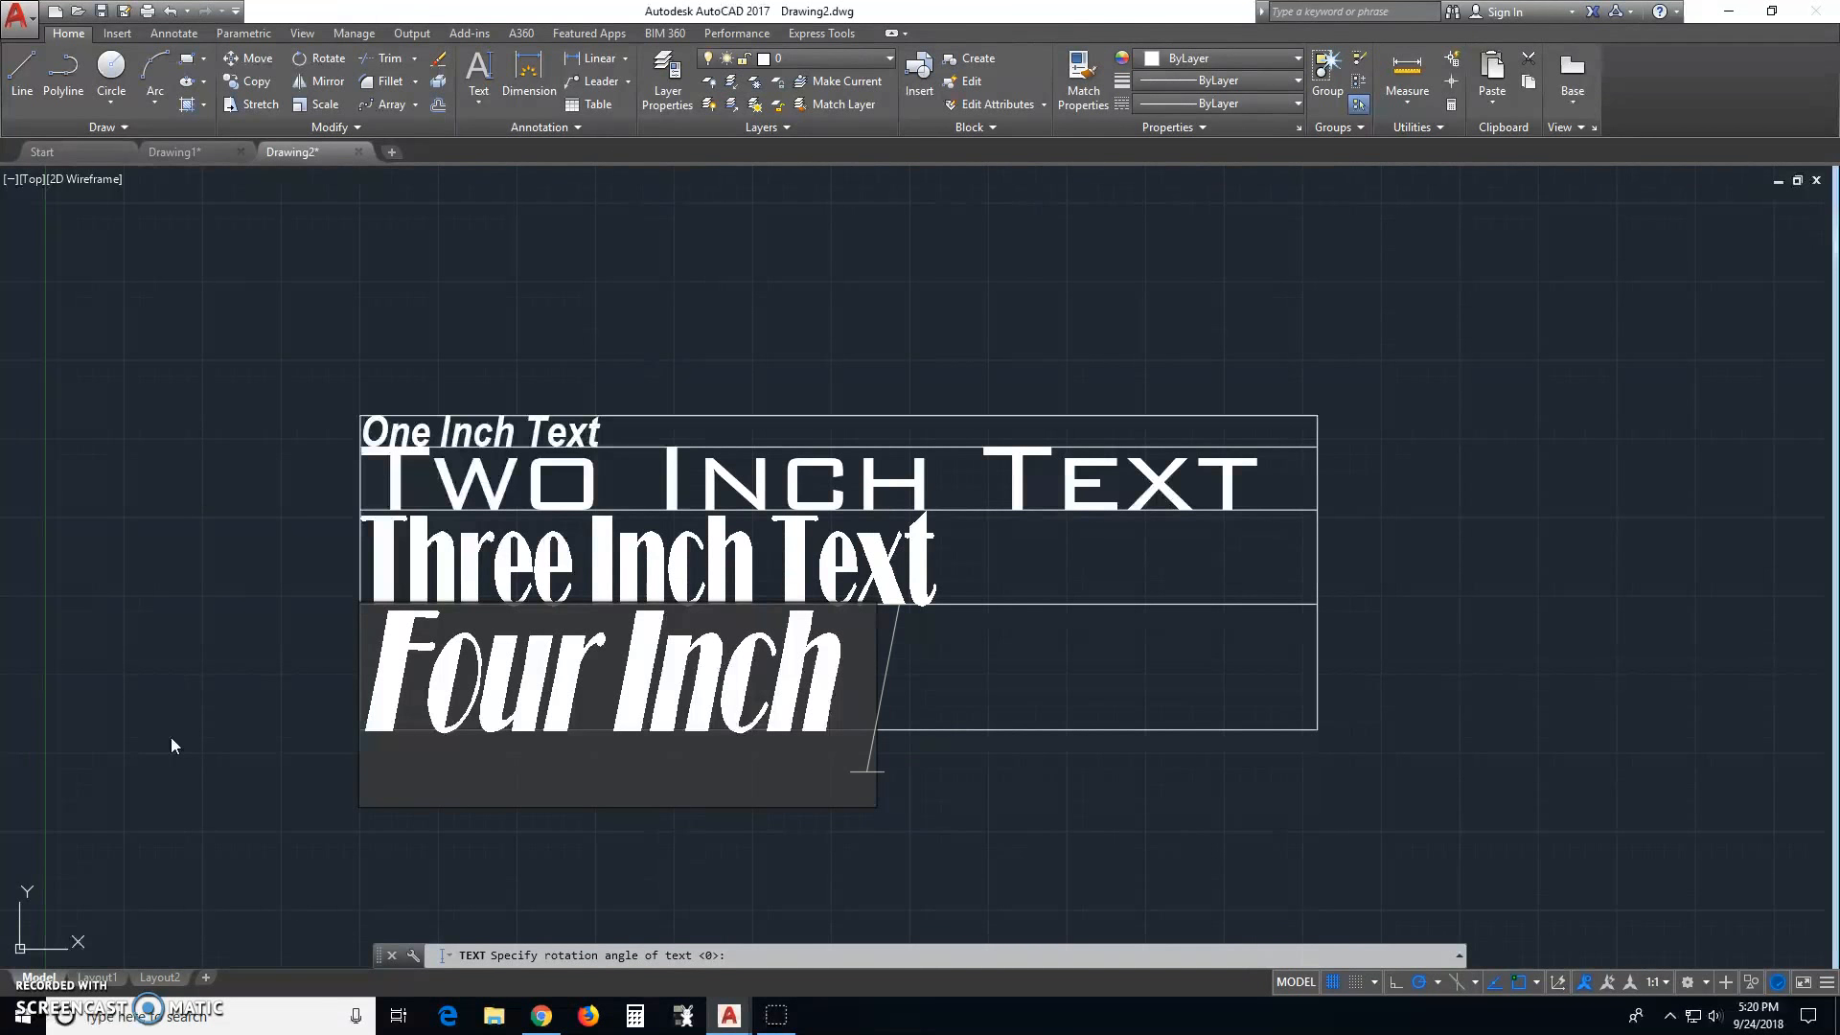
text(Text)
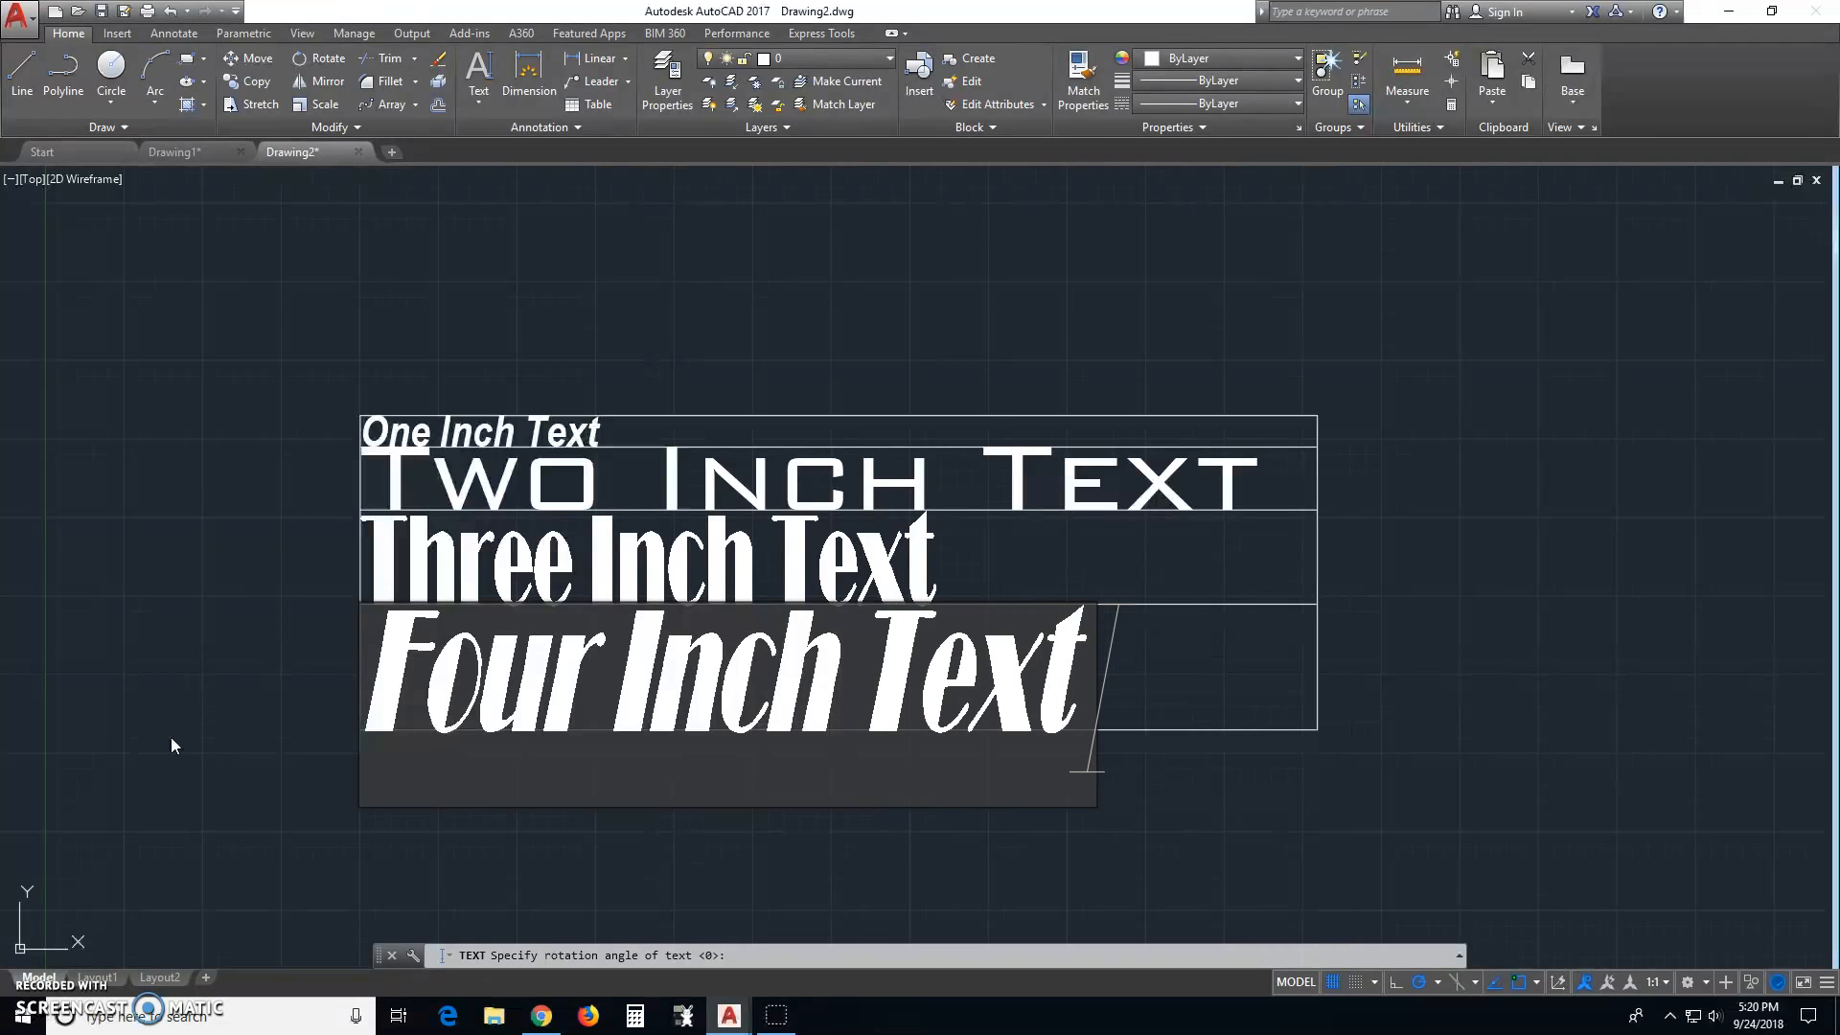
key(Return)
key(Return)
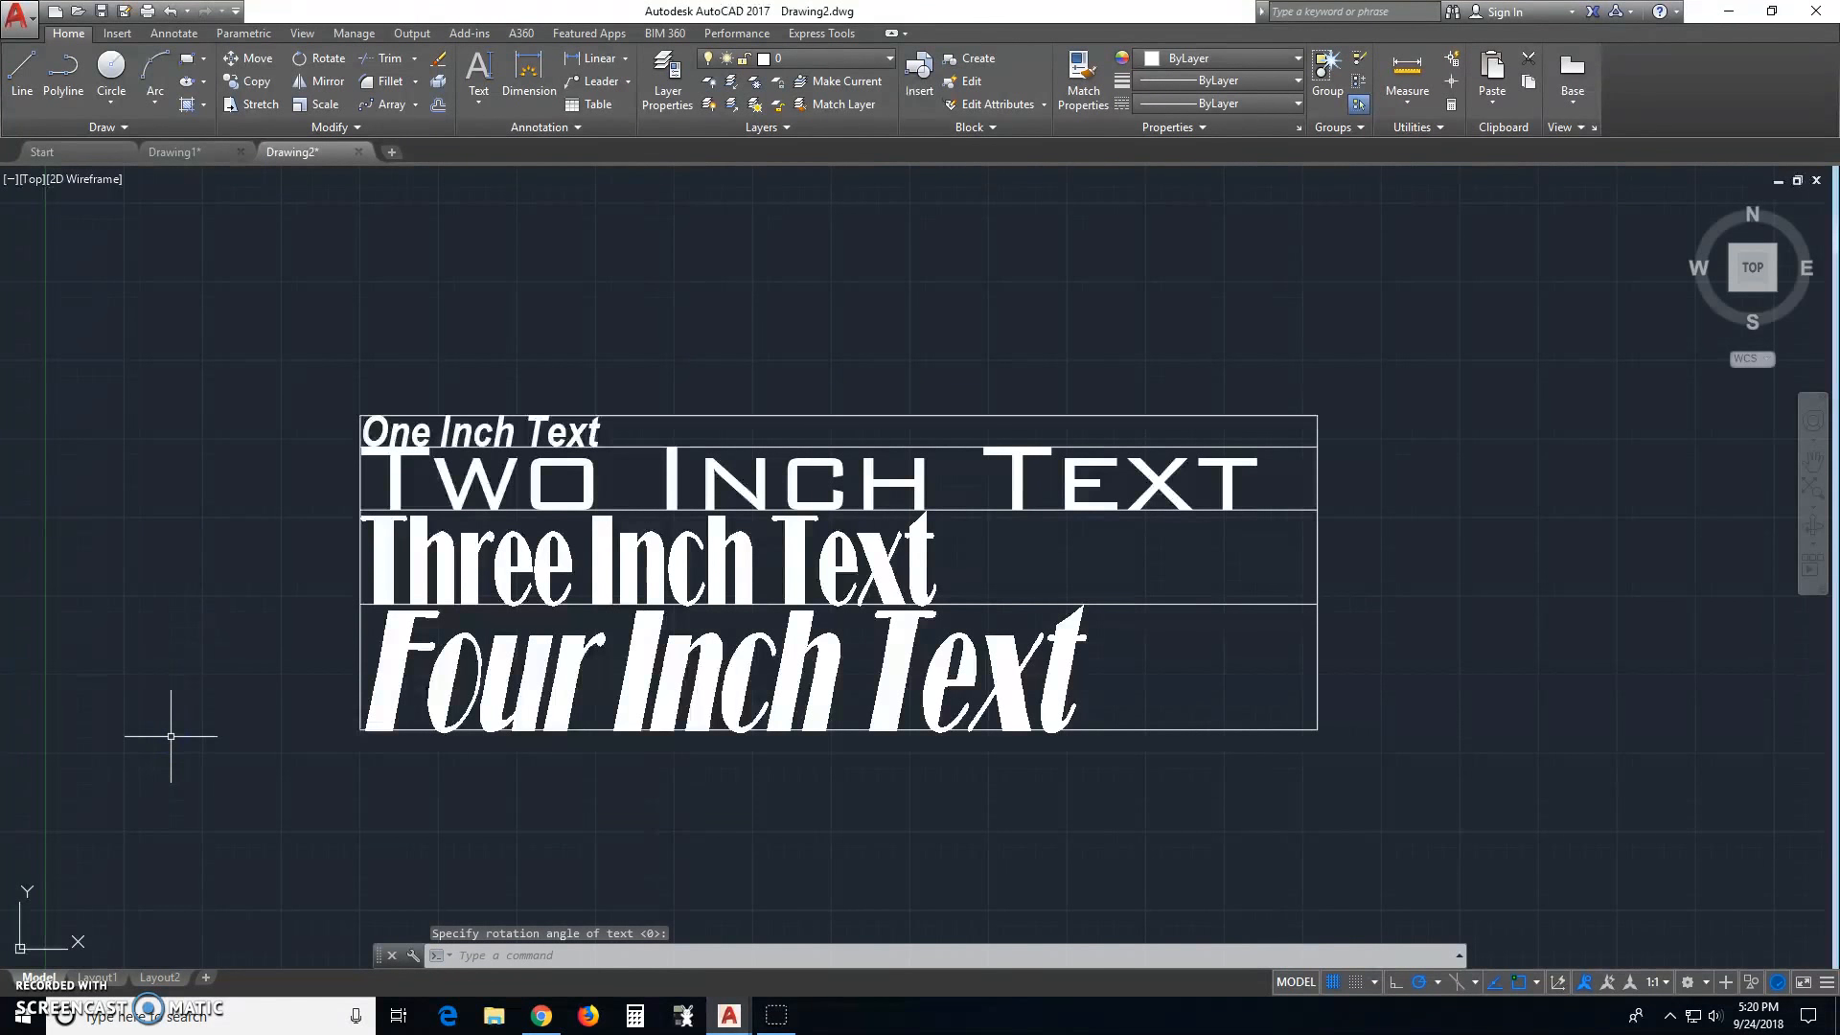
Create a new layer named One Inch Text in the layer properties manager.
middle_drag(768, 262, 608, 250)
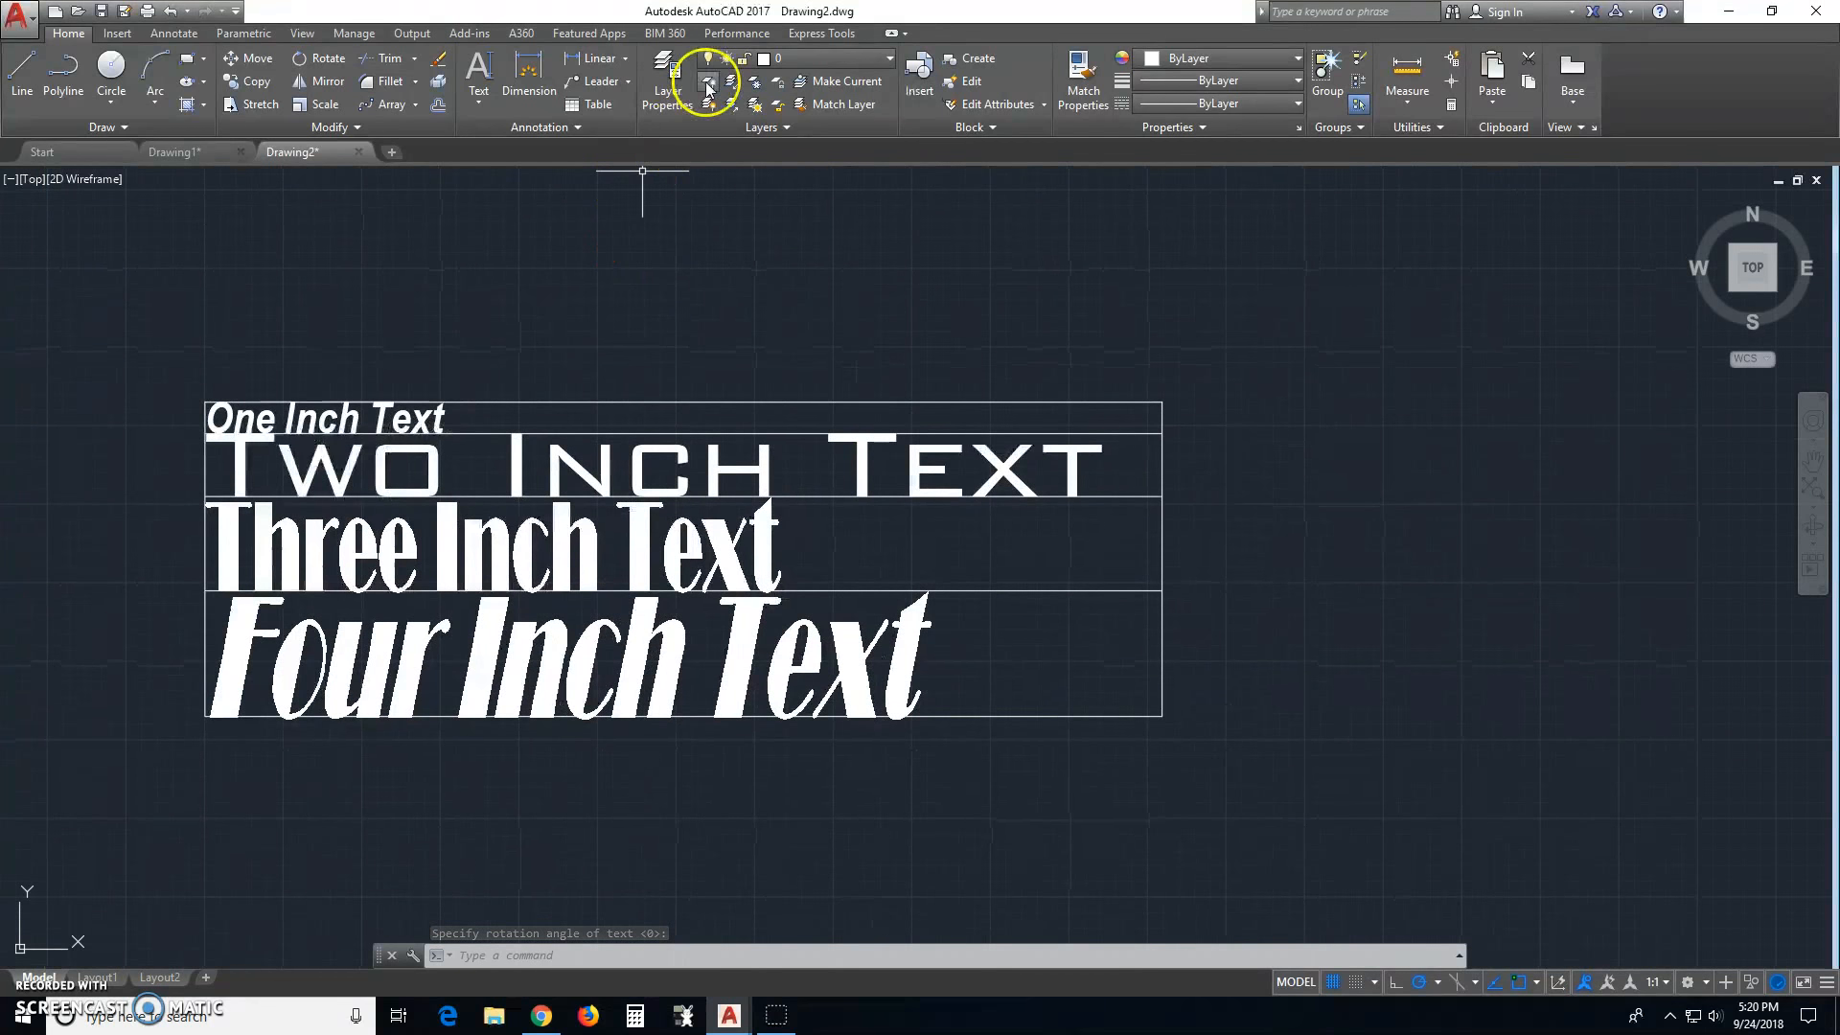
click(671, 69)
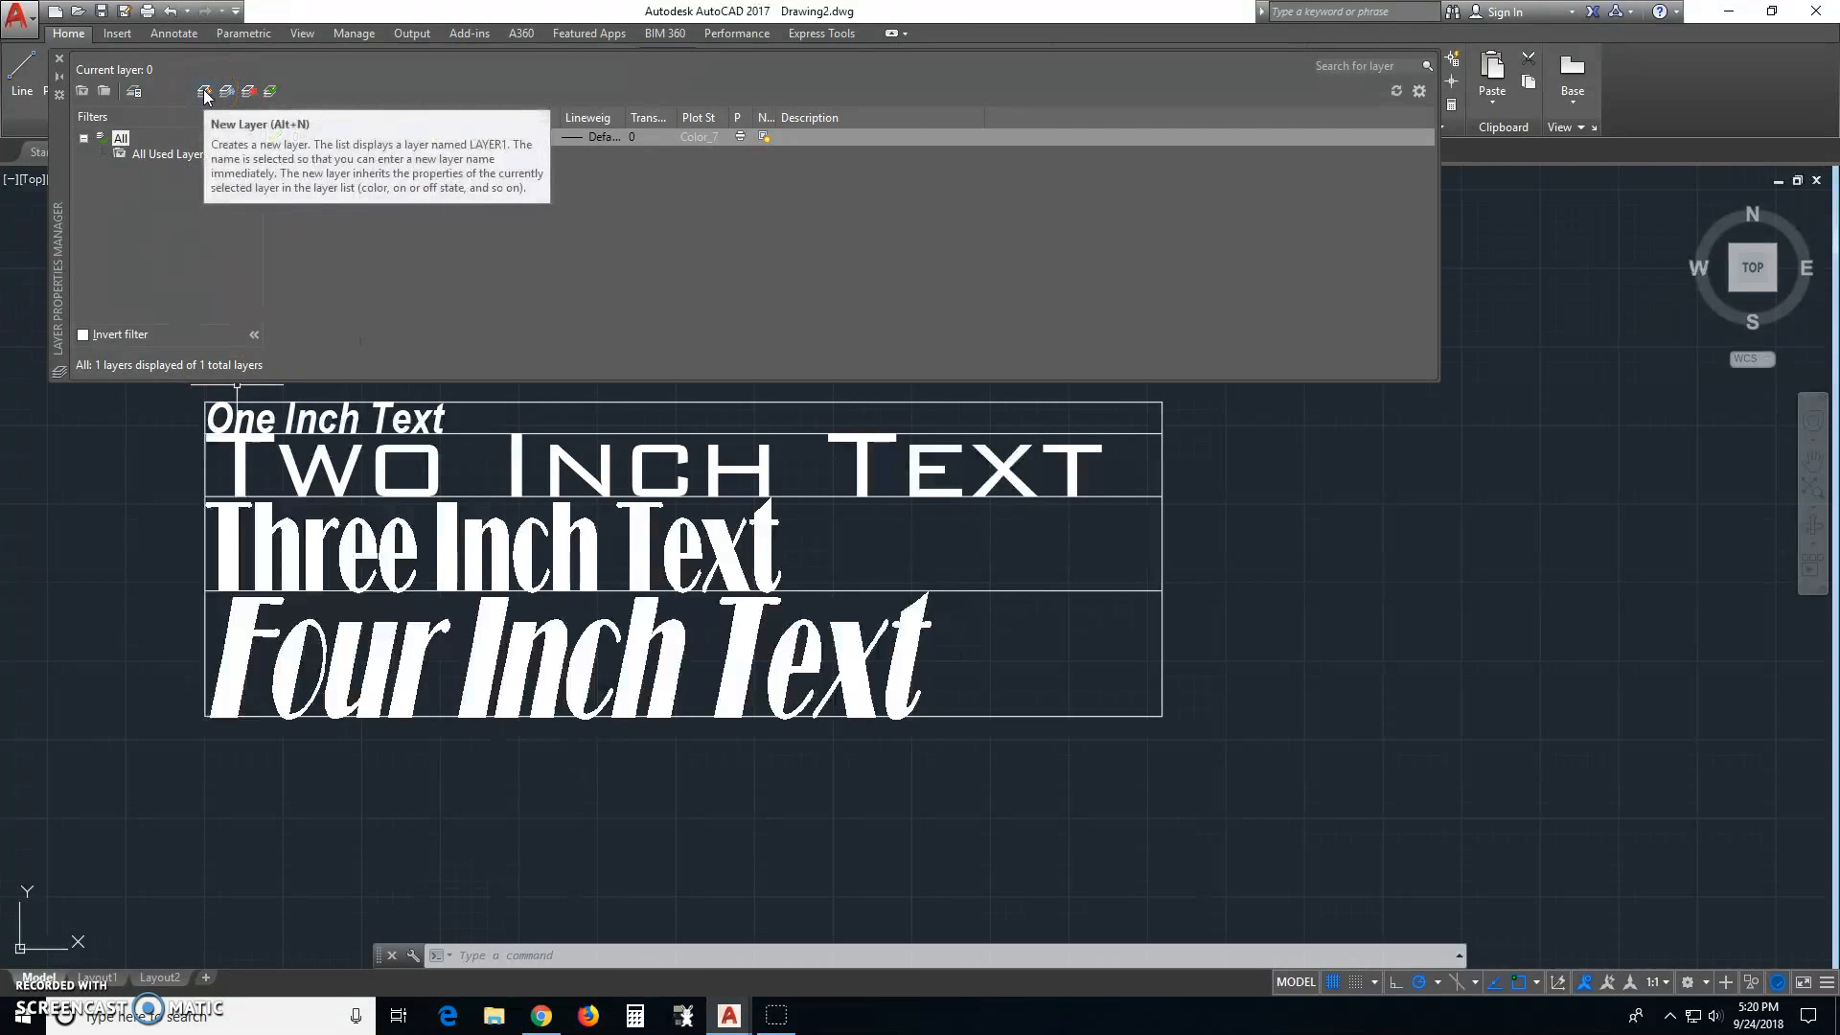
click(528, 259)
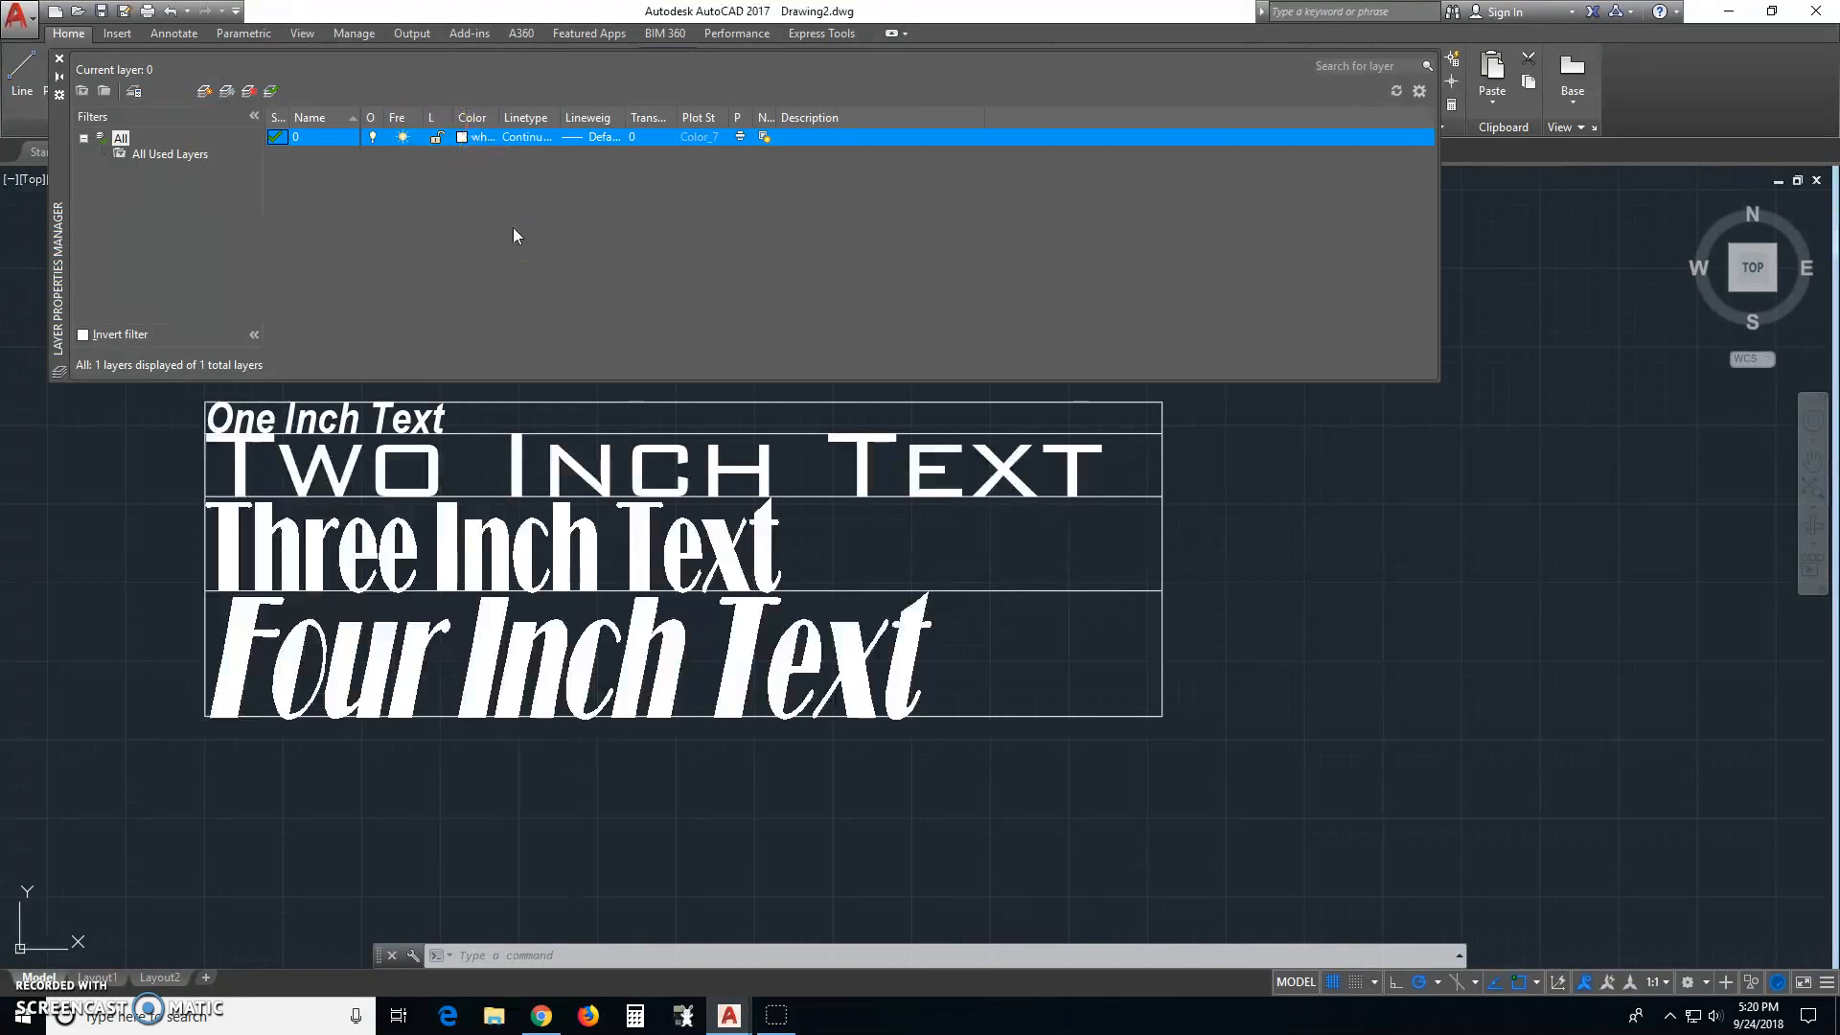
key(alt+n)
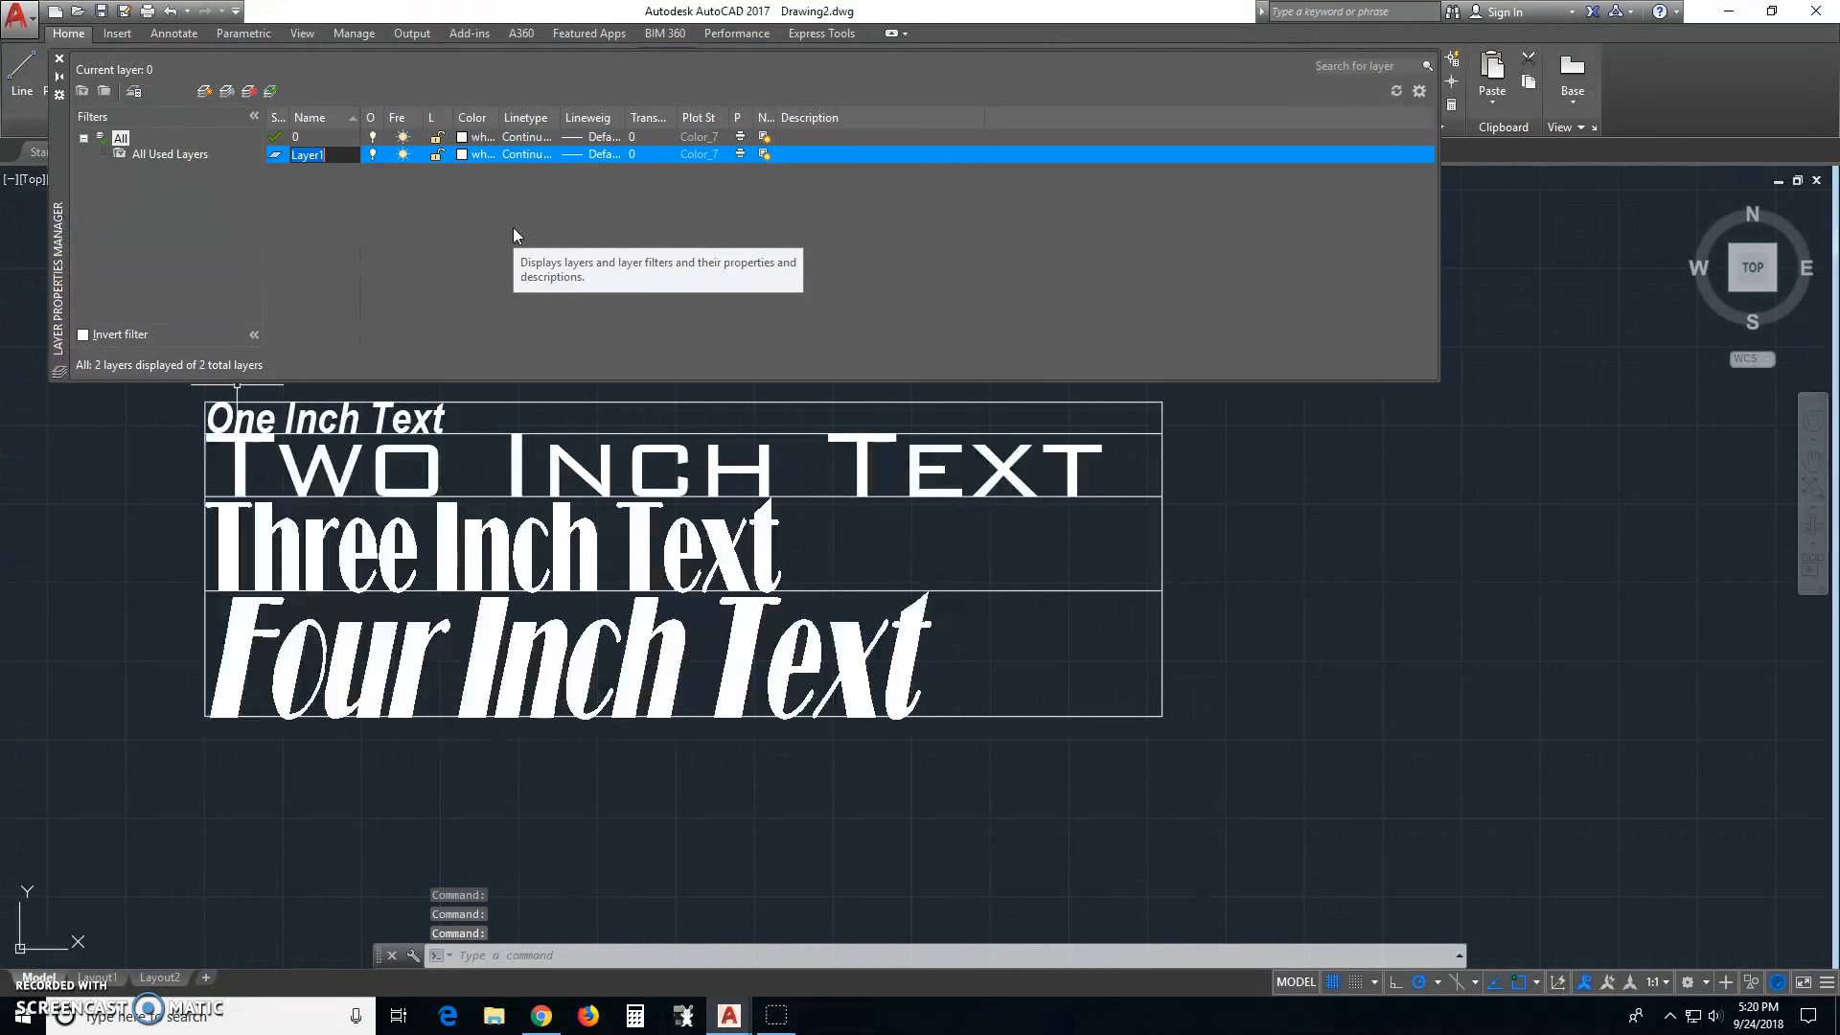
text(xt)
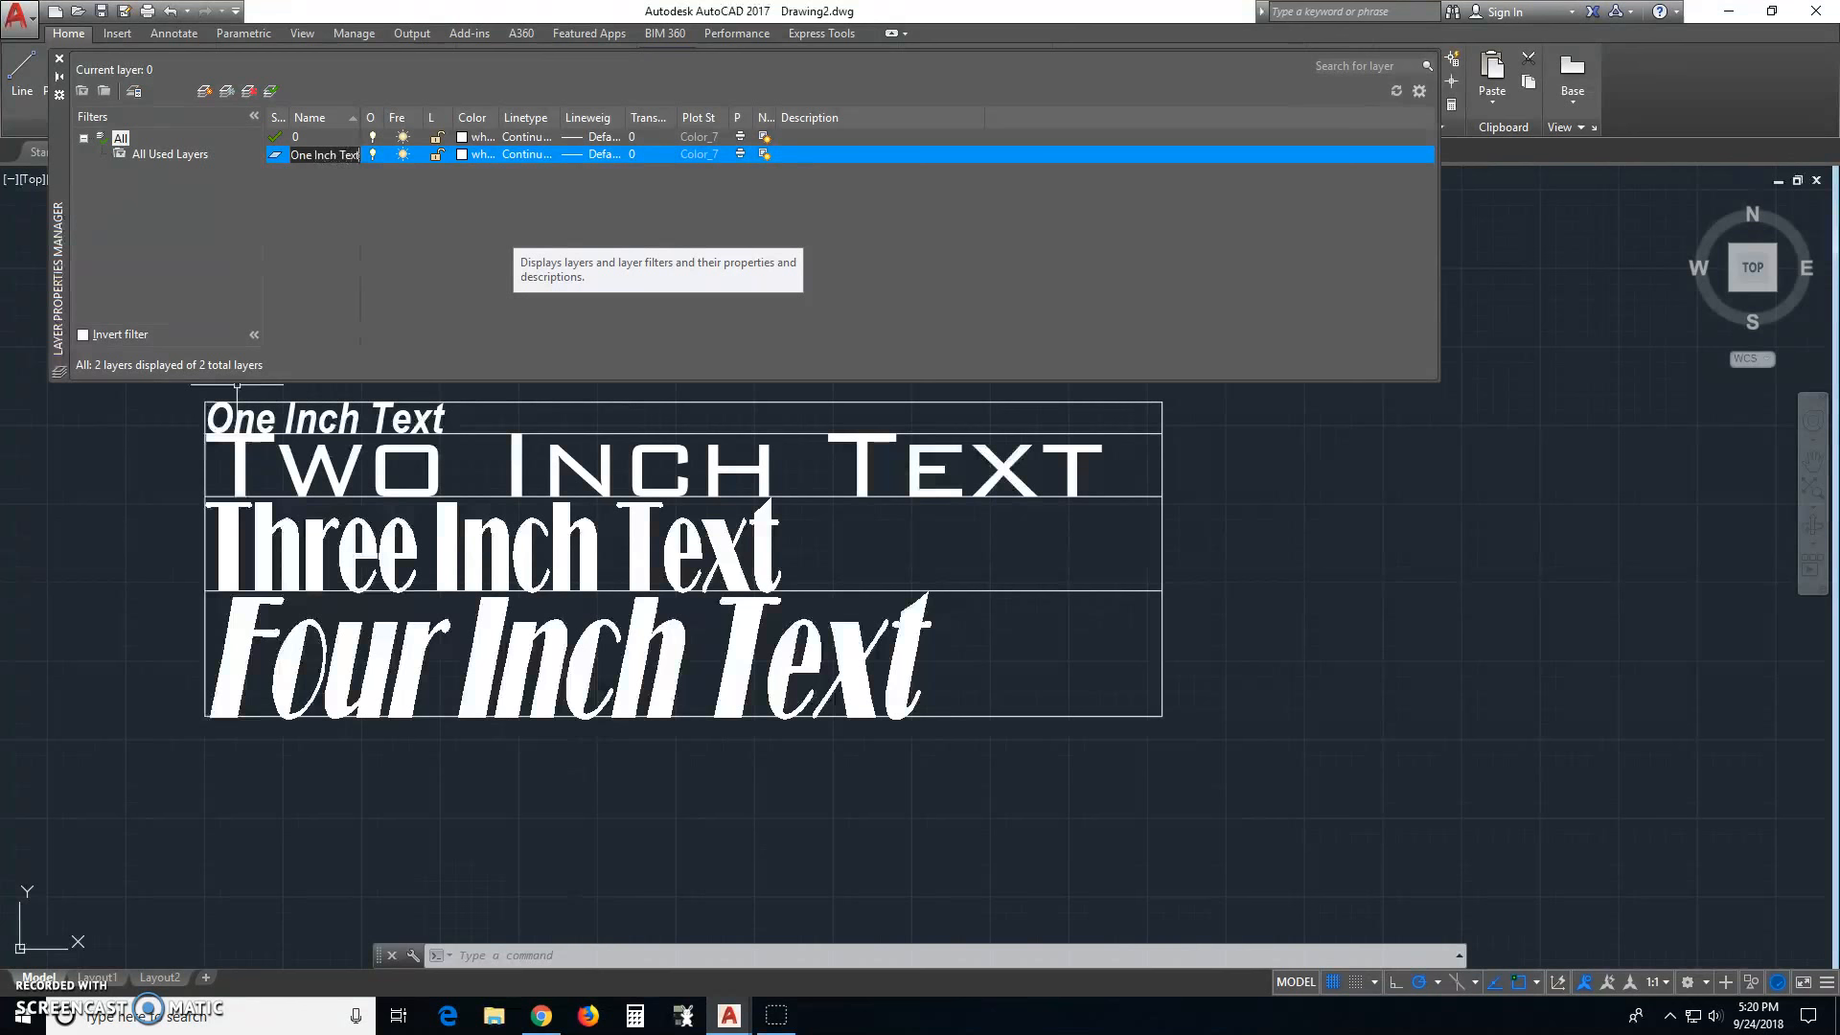
key(Return)
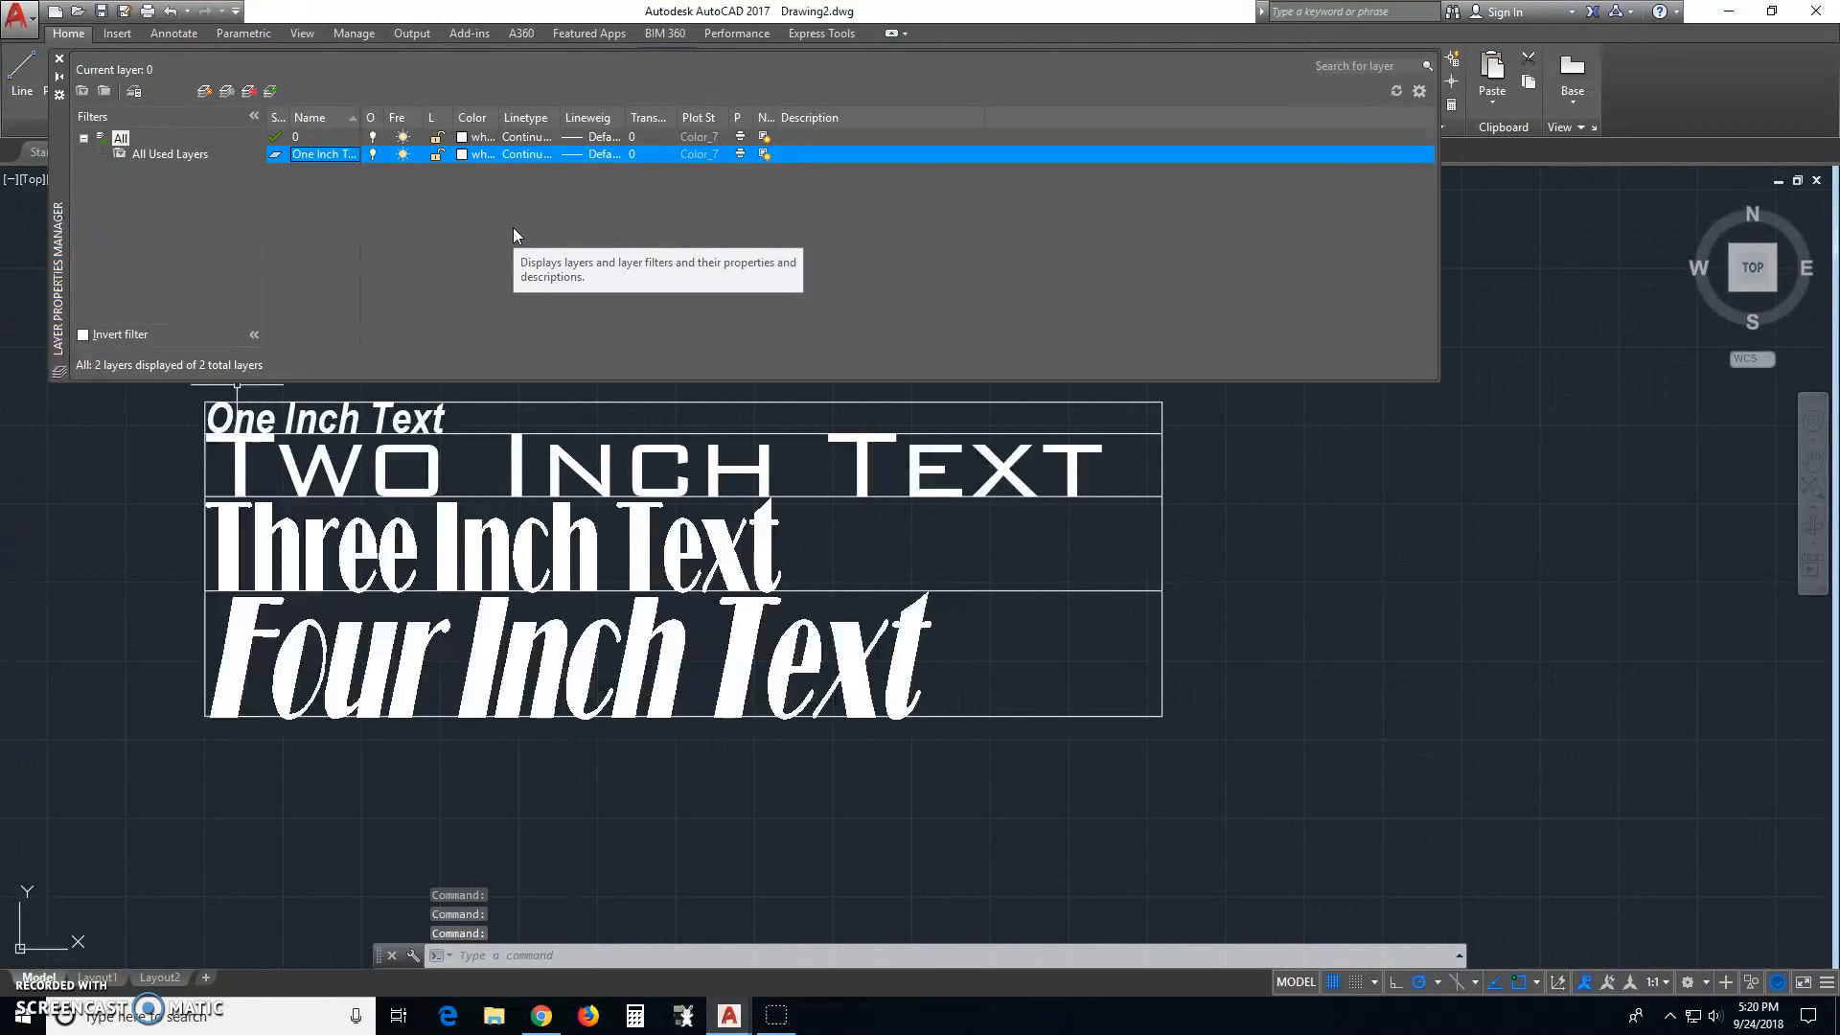
Add three more layers below One Inch Text, keeping their default names.
key(alt+n)
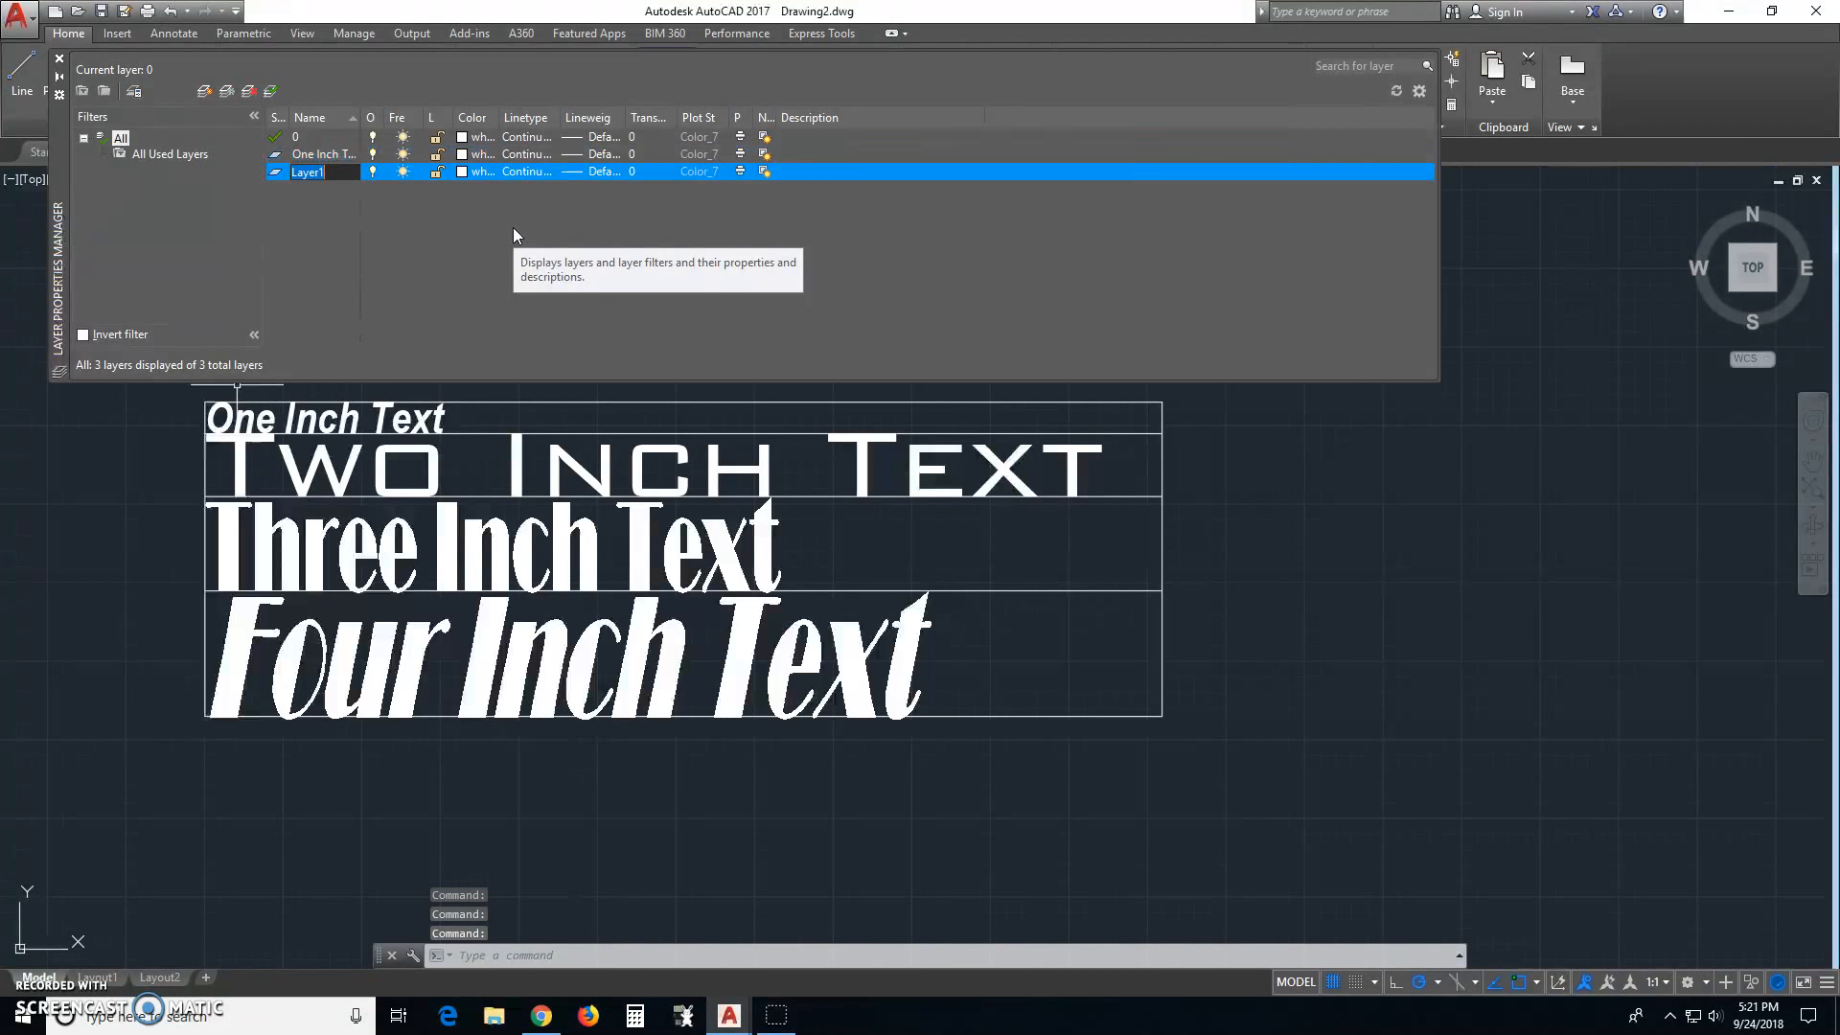
key(Return)
key(alt+n)
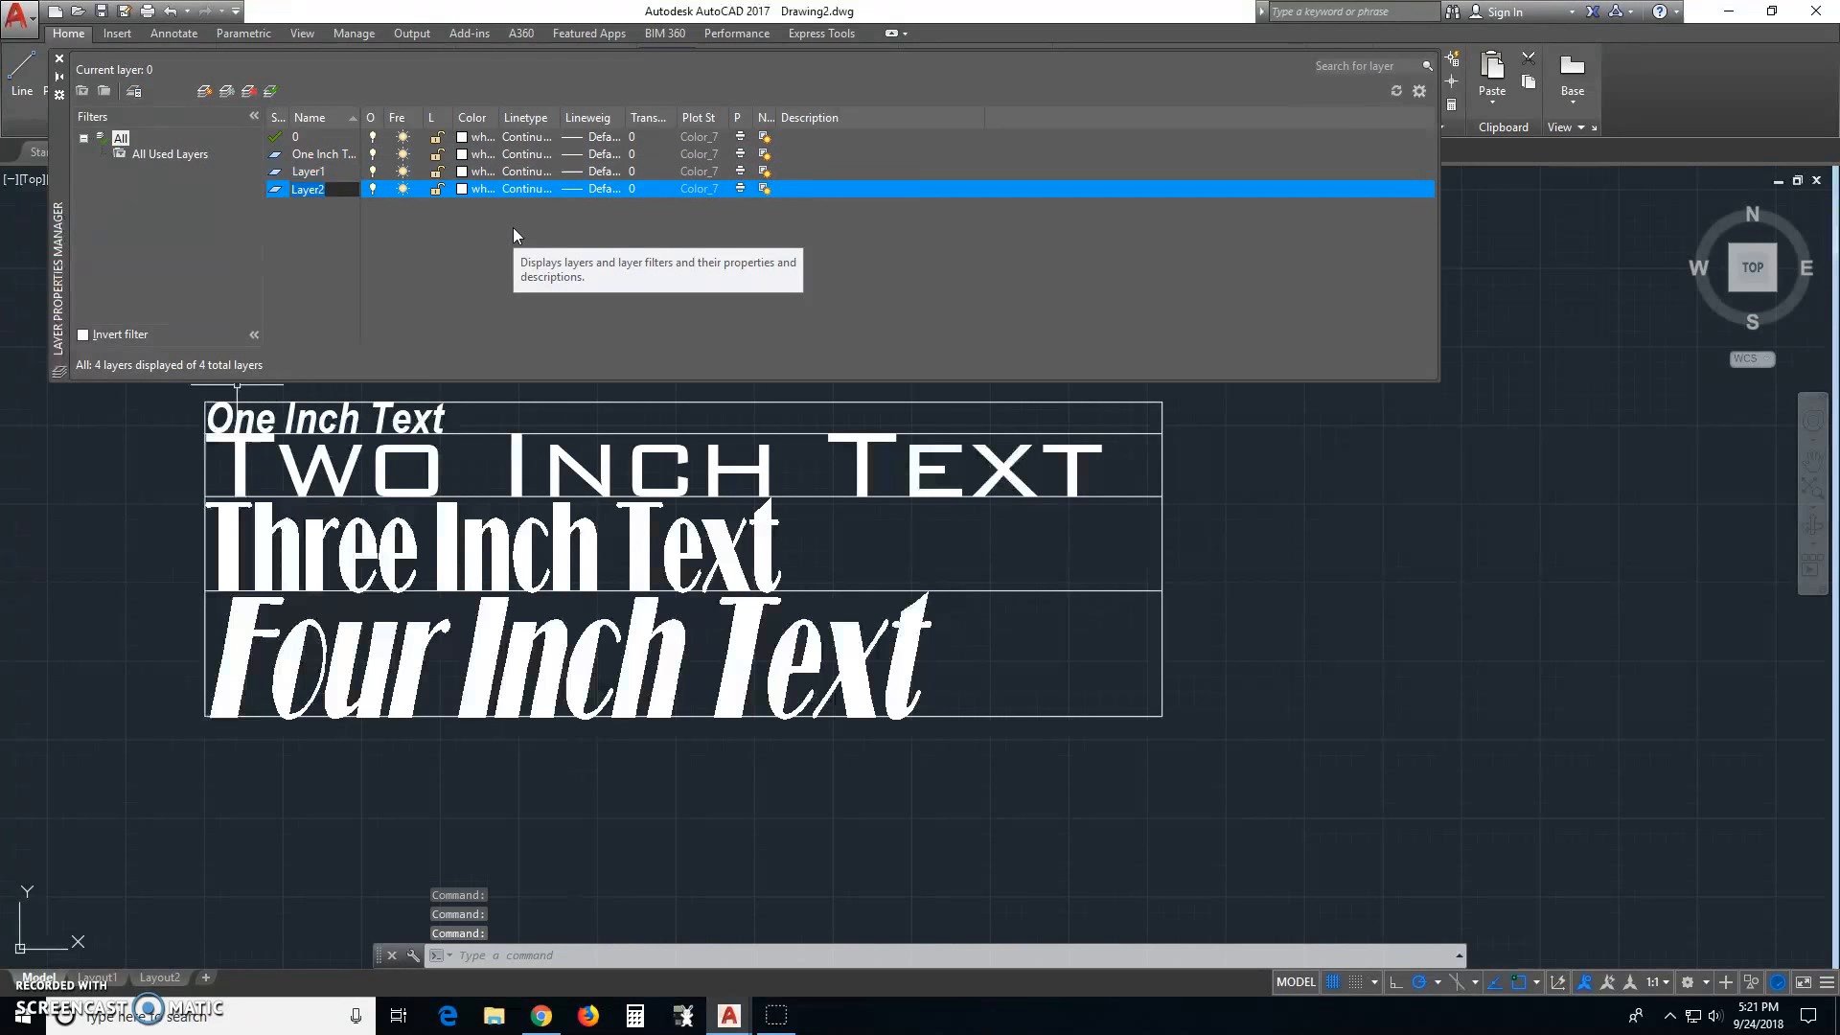
key(Return)
key(alt+n)
key(Return)
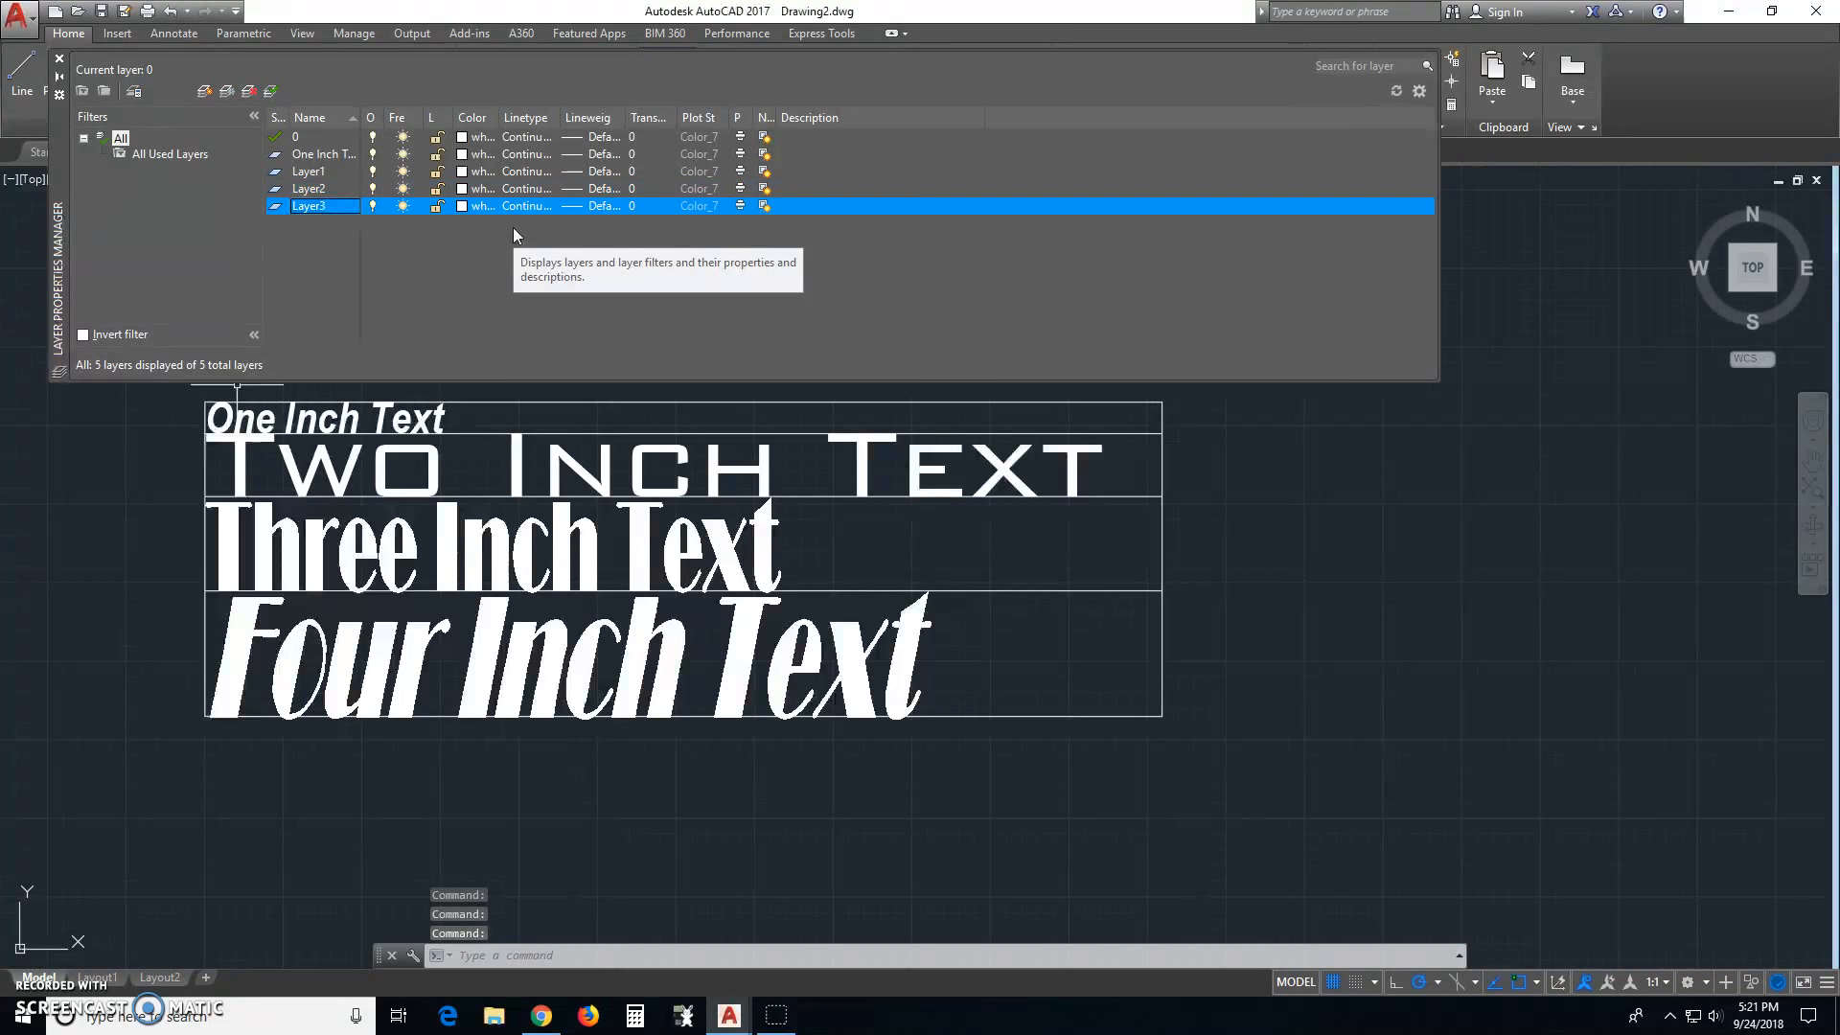
Rename Layer1 as Two Inch Text and Layer2 as Three Inch Text.
click(308, 175)
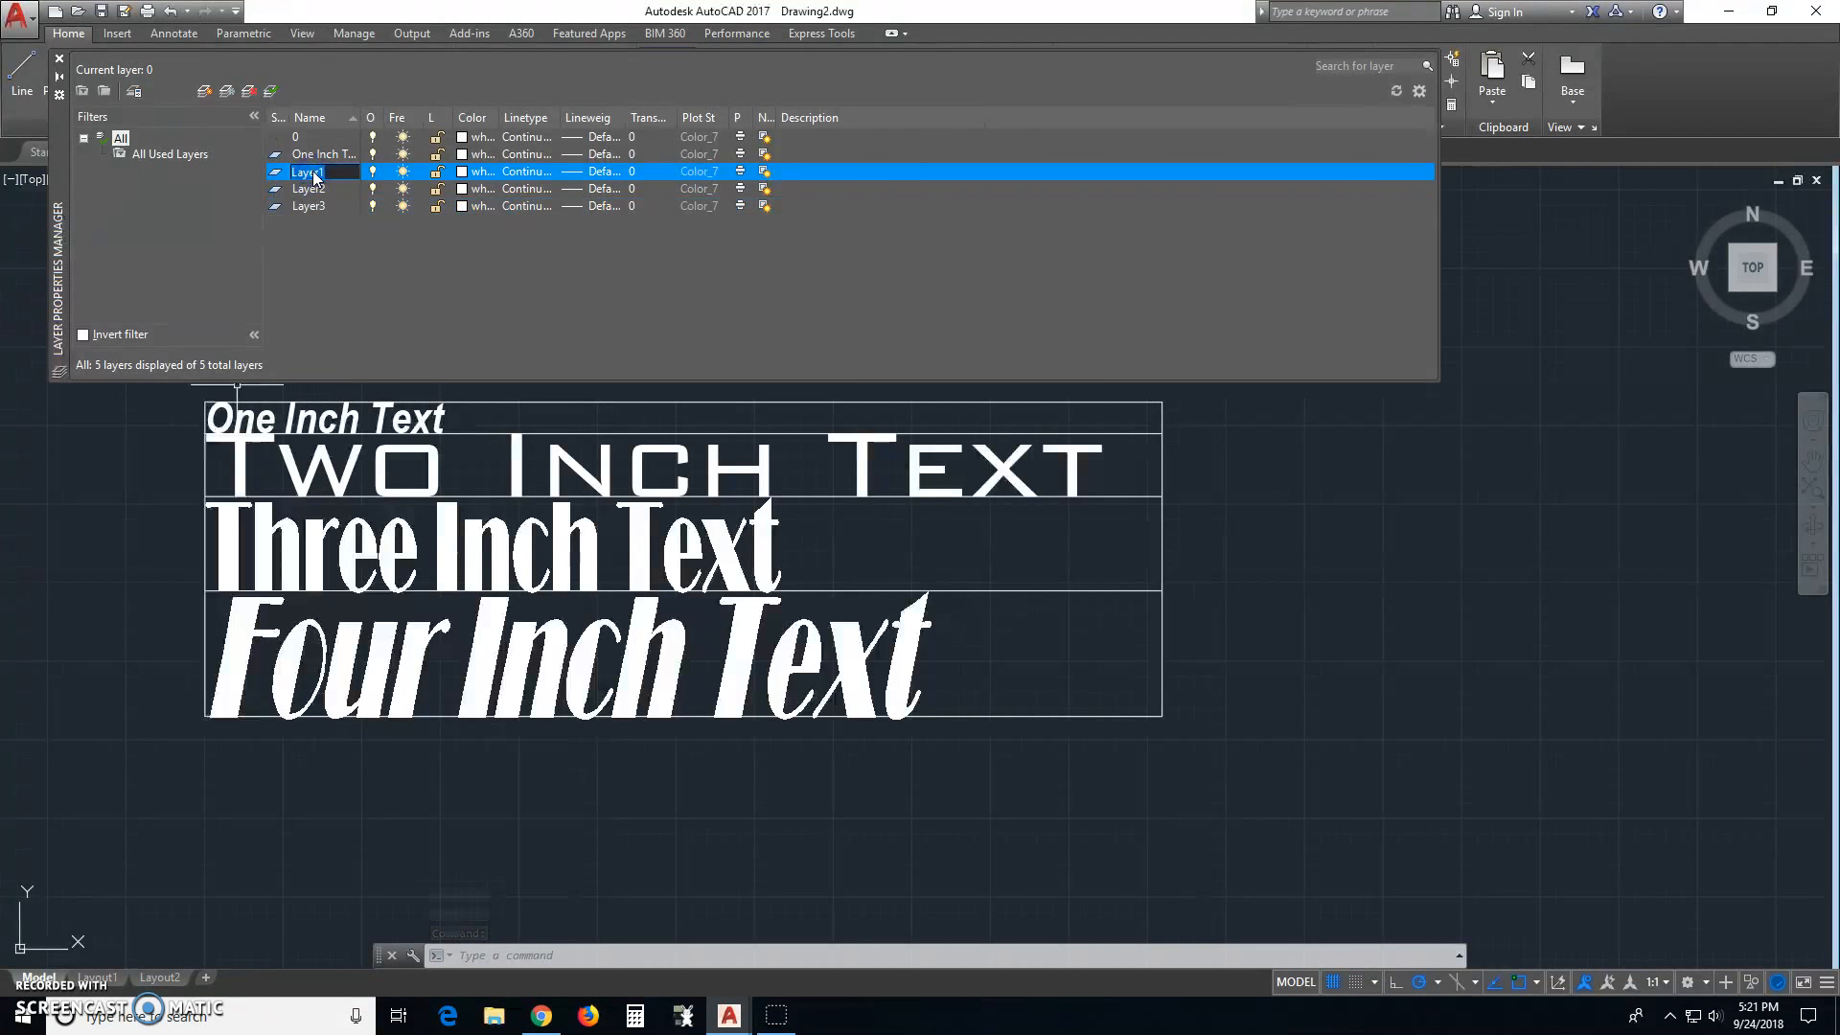
text(Two Inch T...)
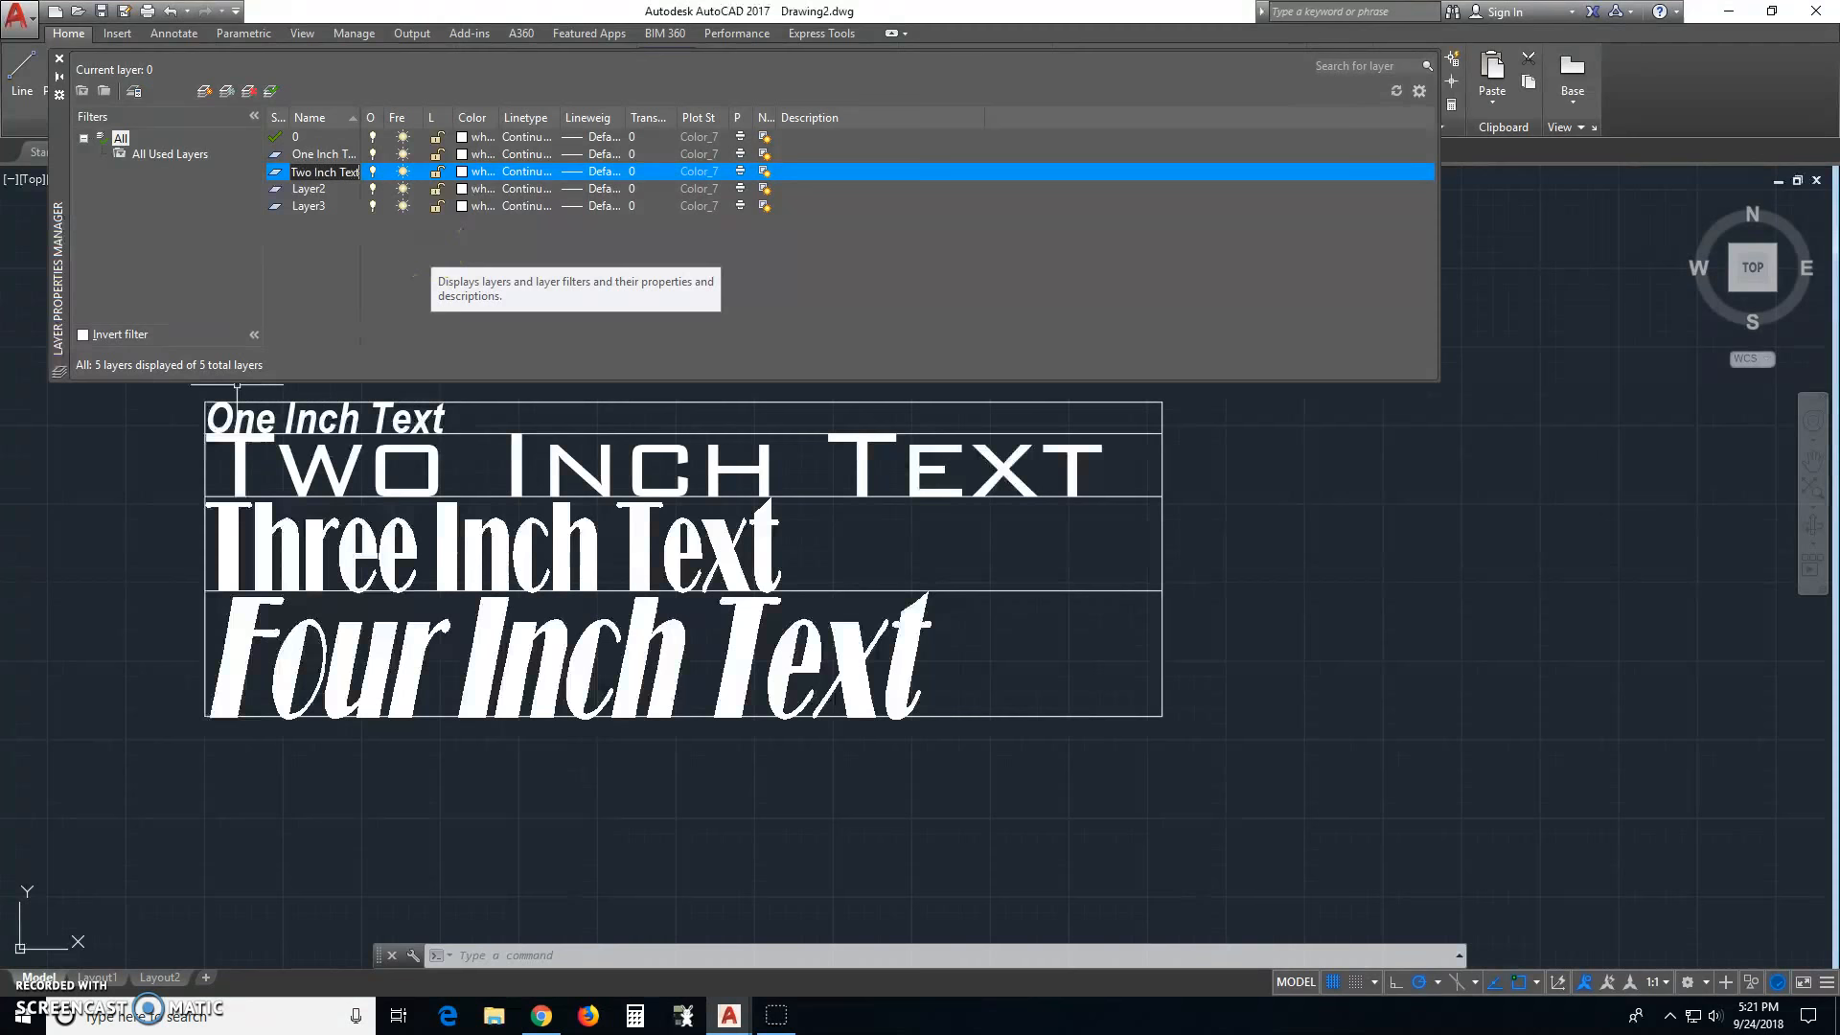
double_click(329, 190)
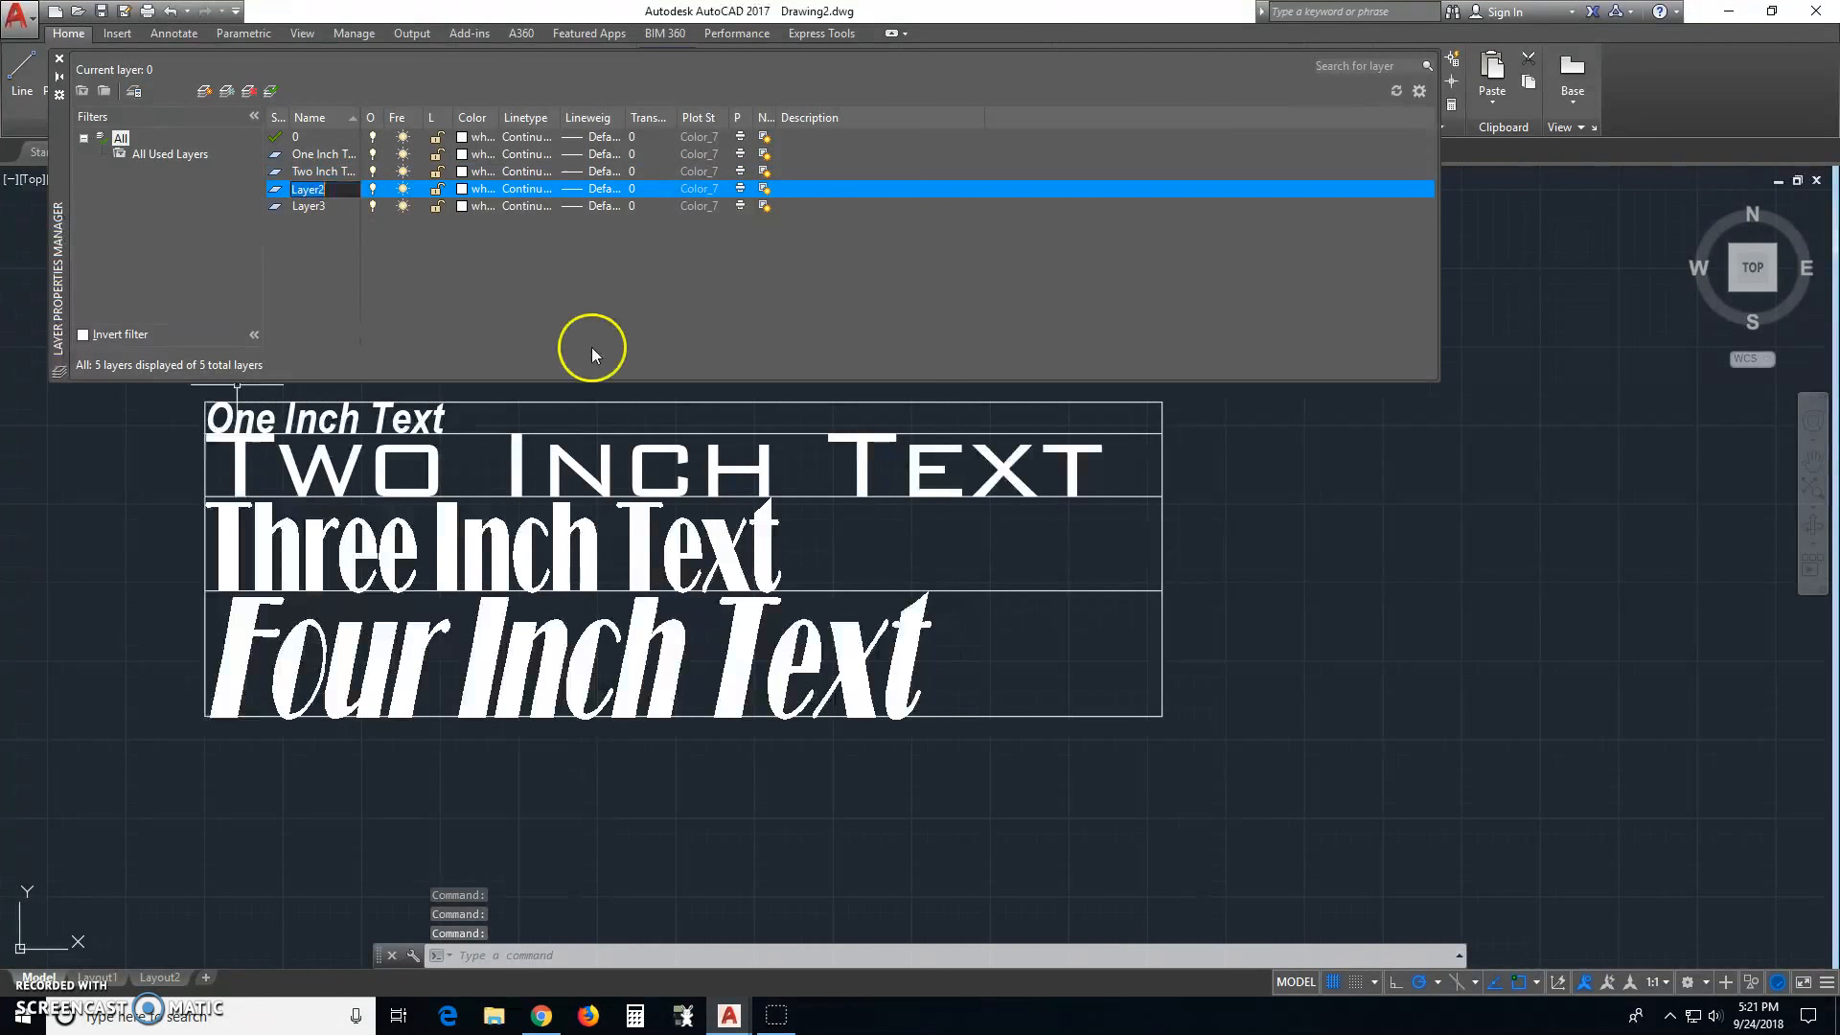
text(Three)
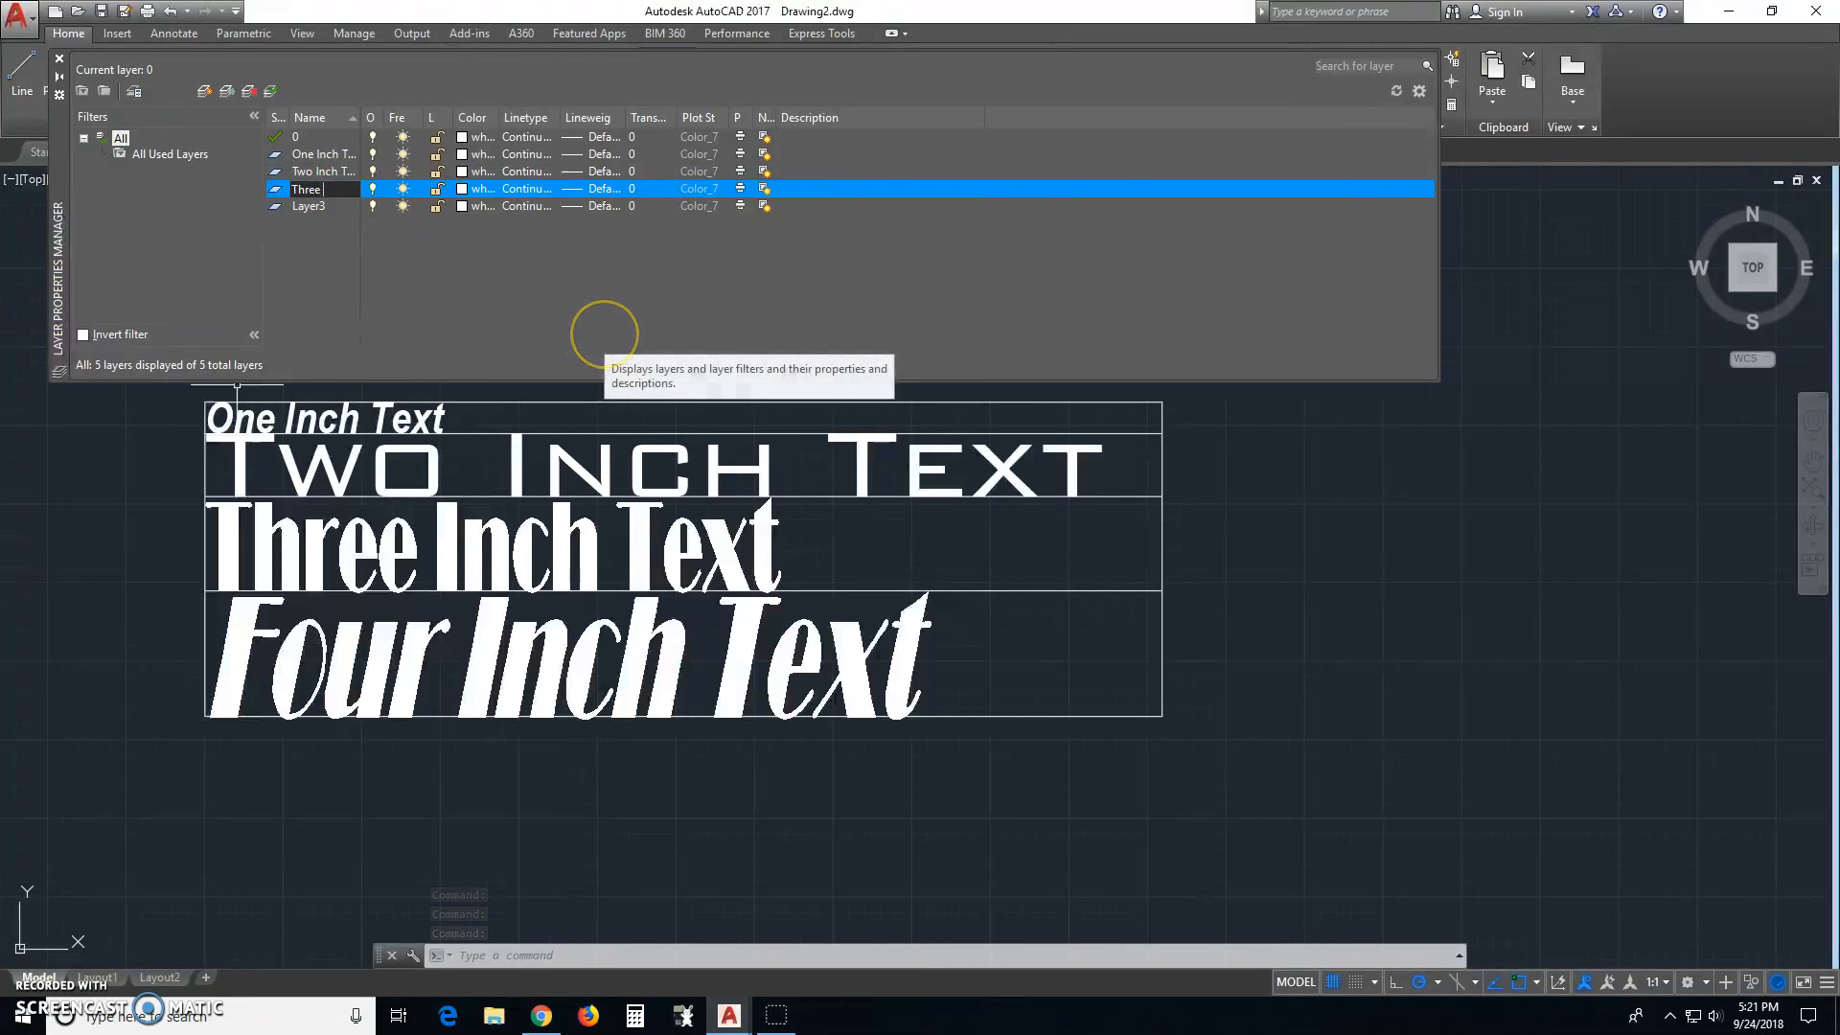
text( Inch T)
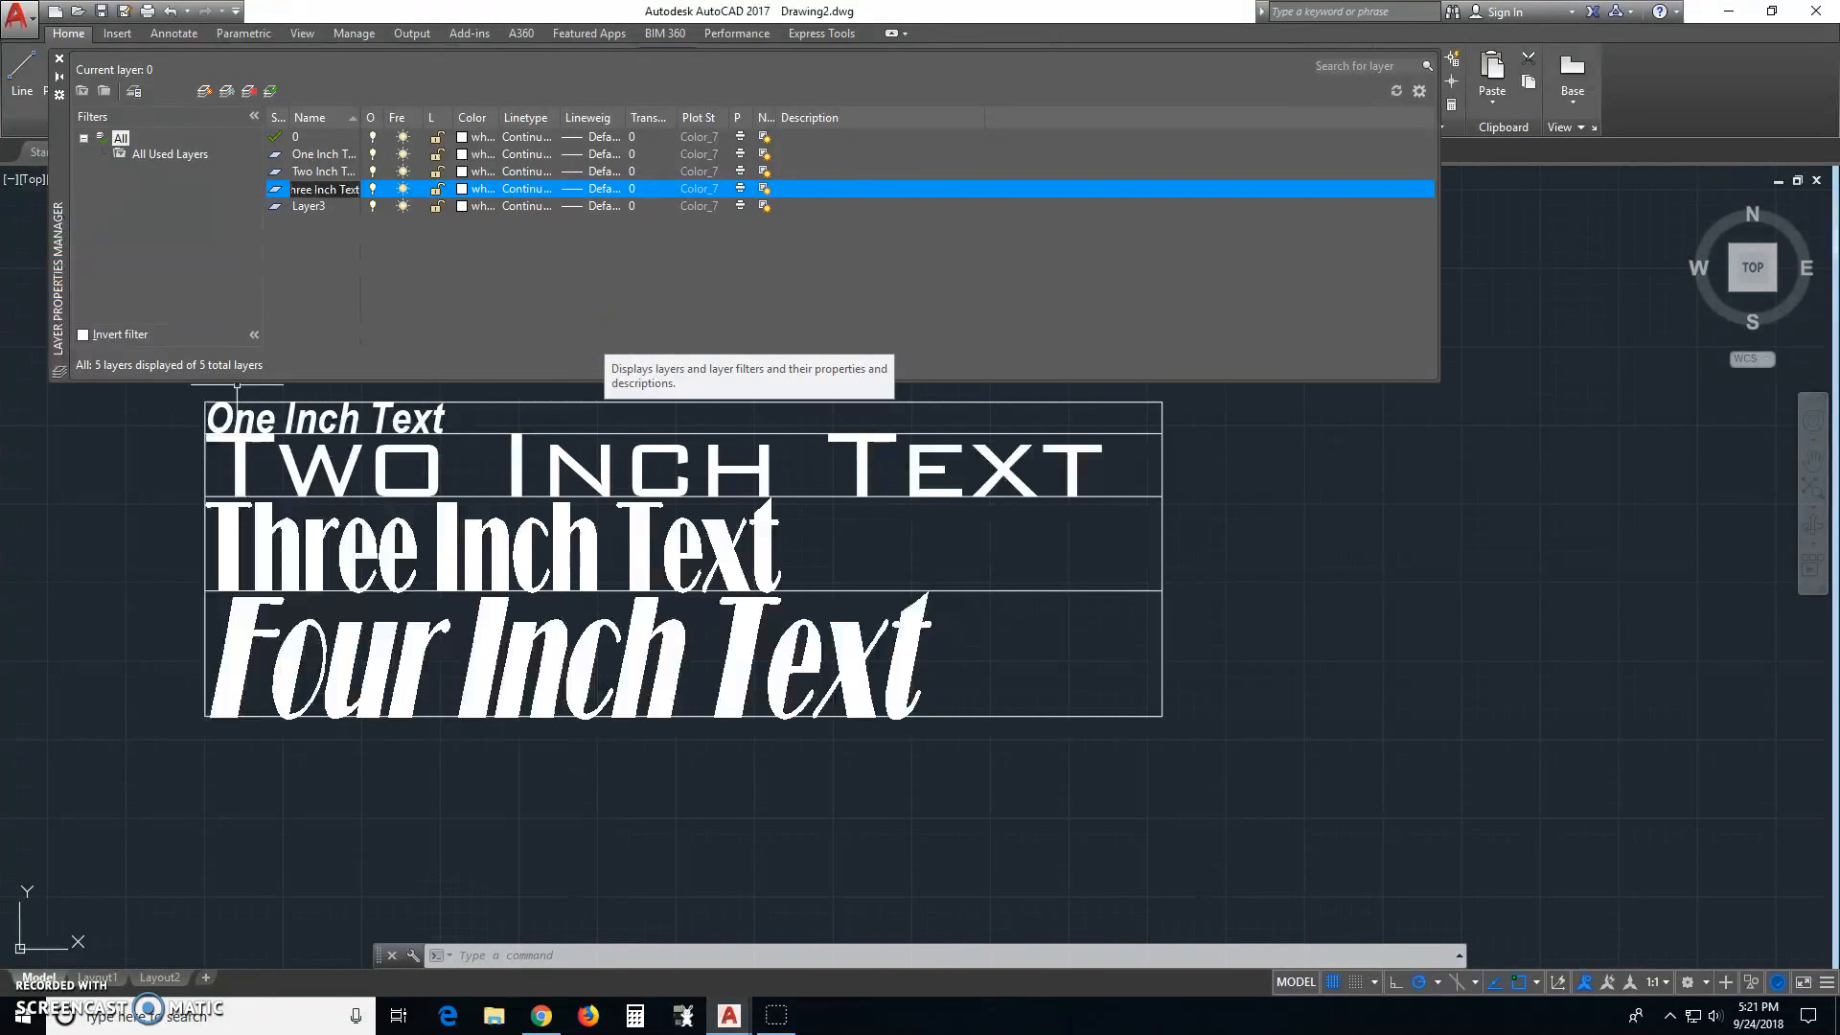
text(ext)
key(Return)
Rename Layer3 as Four Inch Text.
double_click(313, 208)
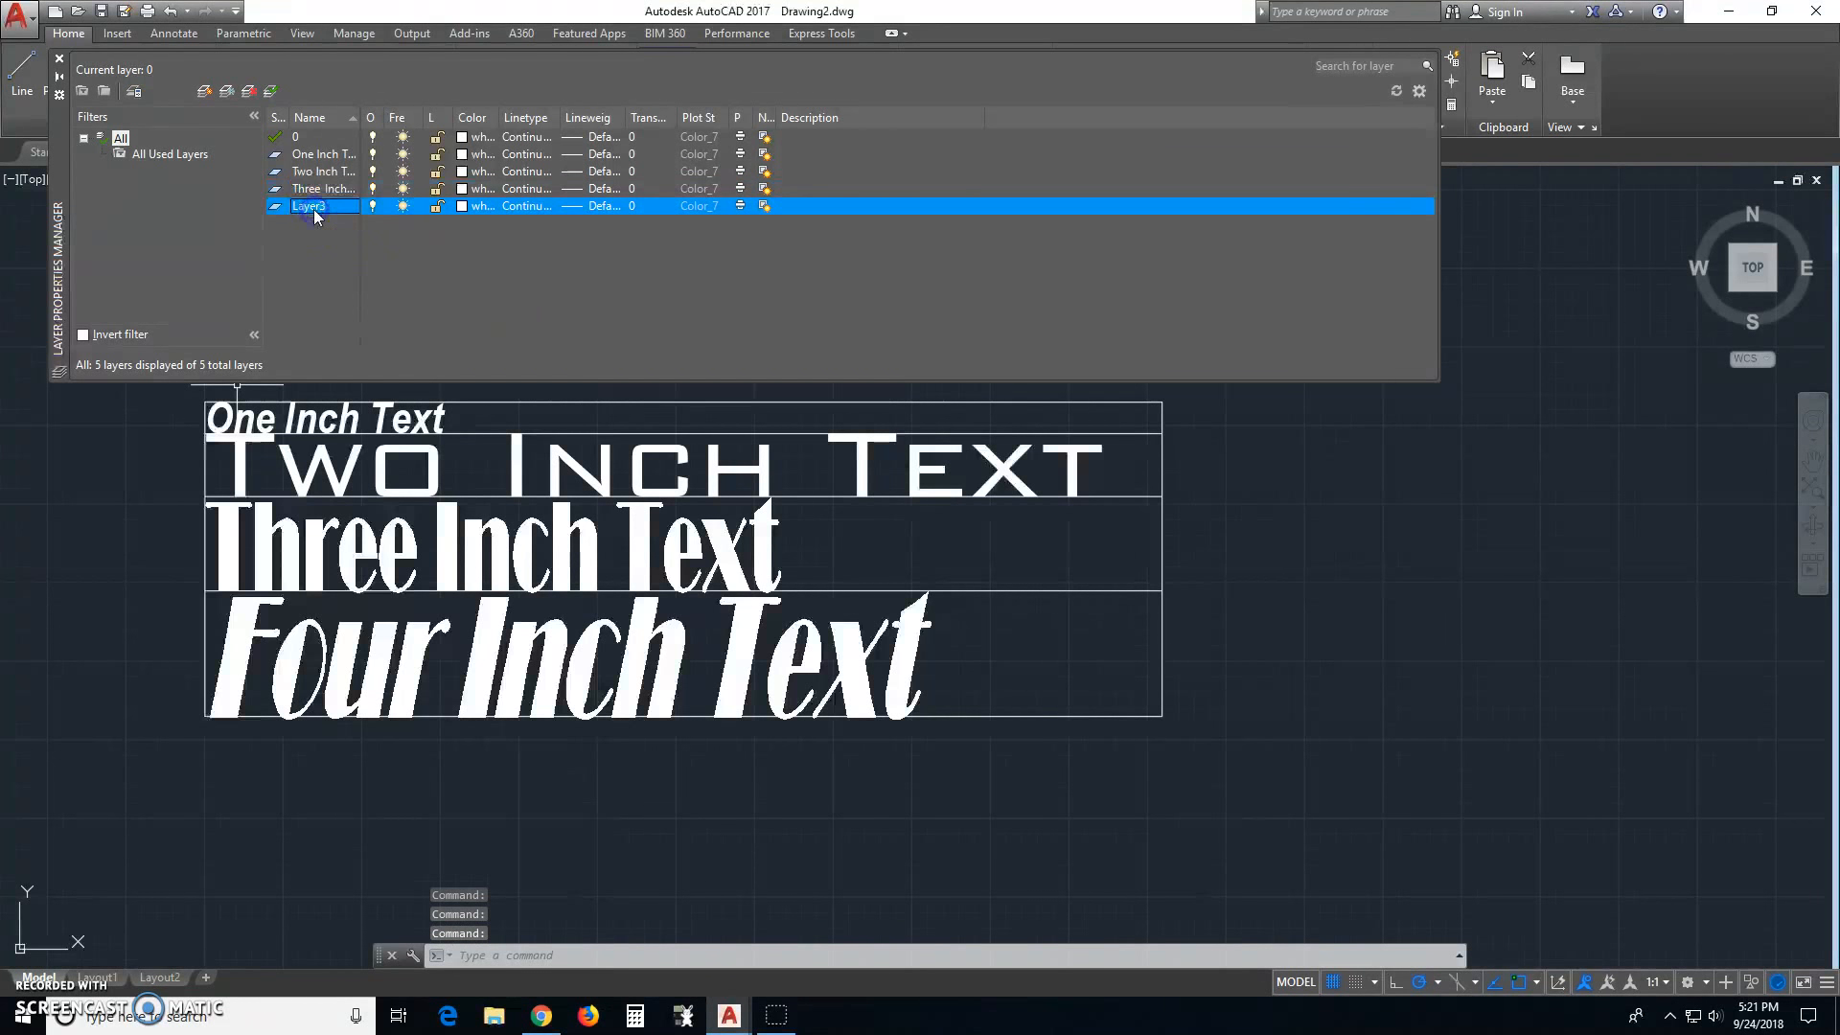
text(F)
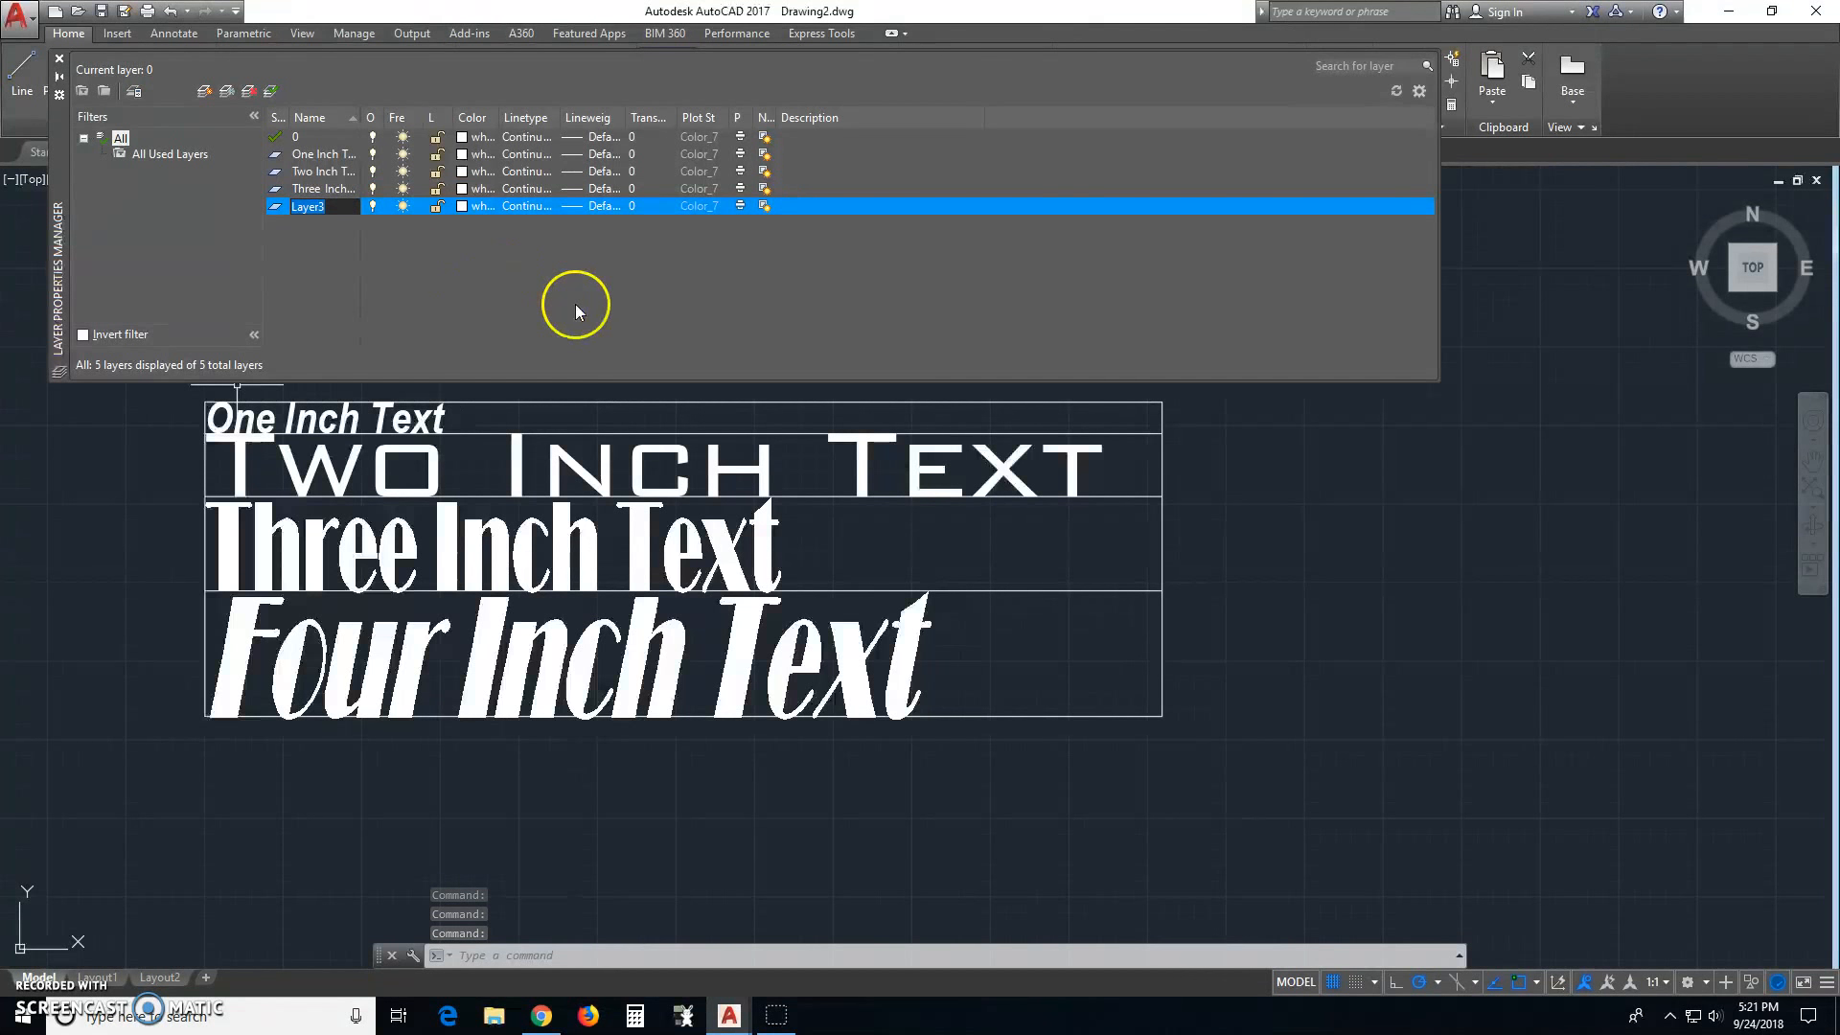
text(our INch)
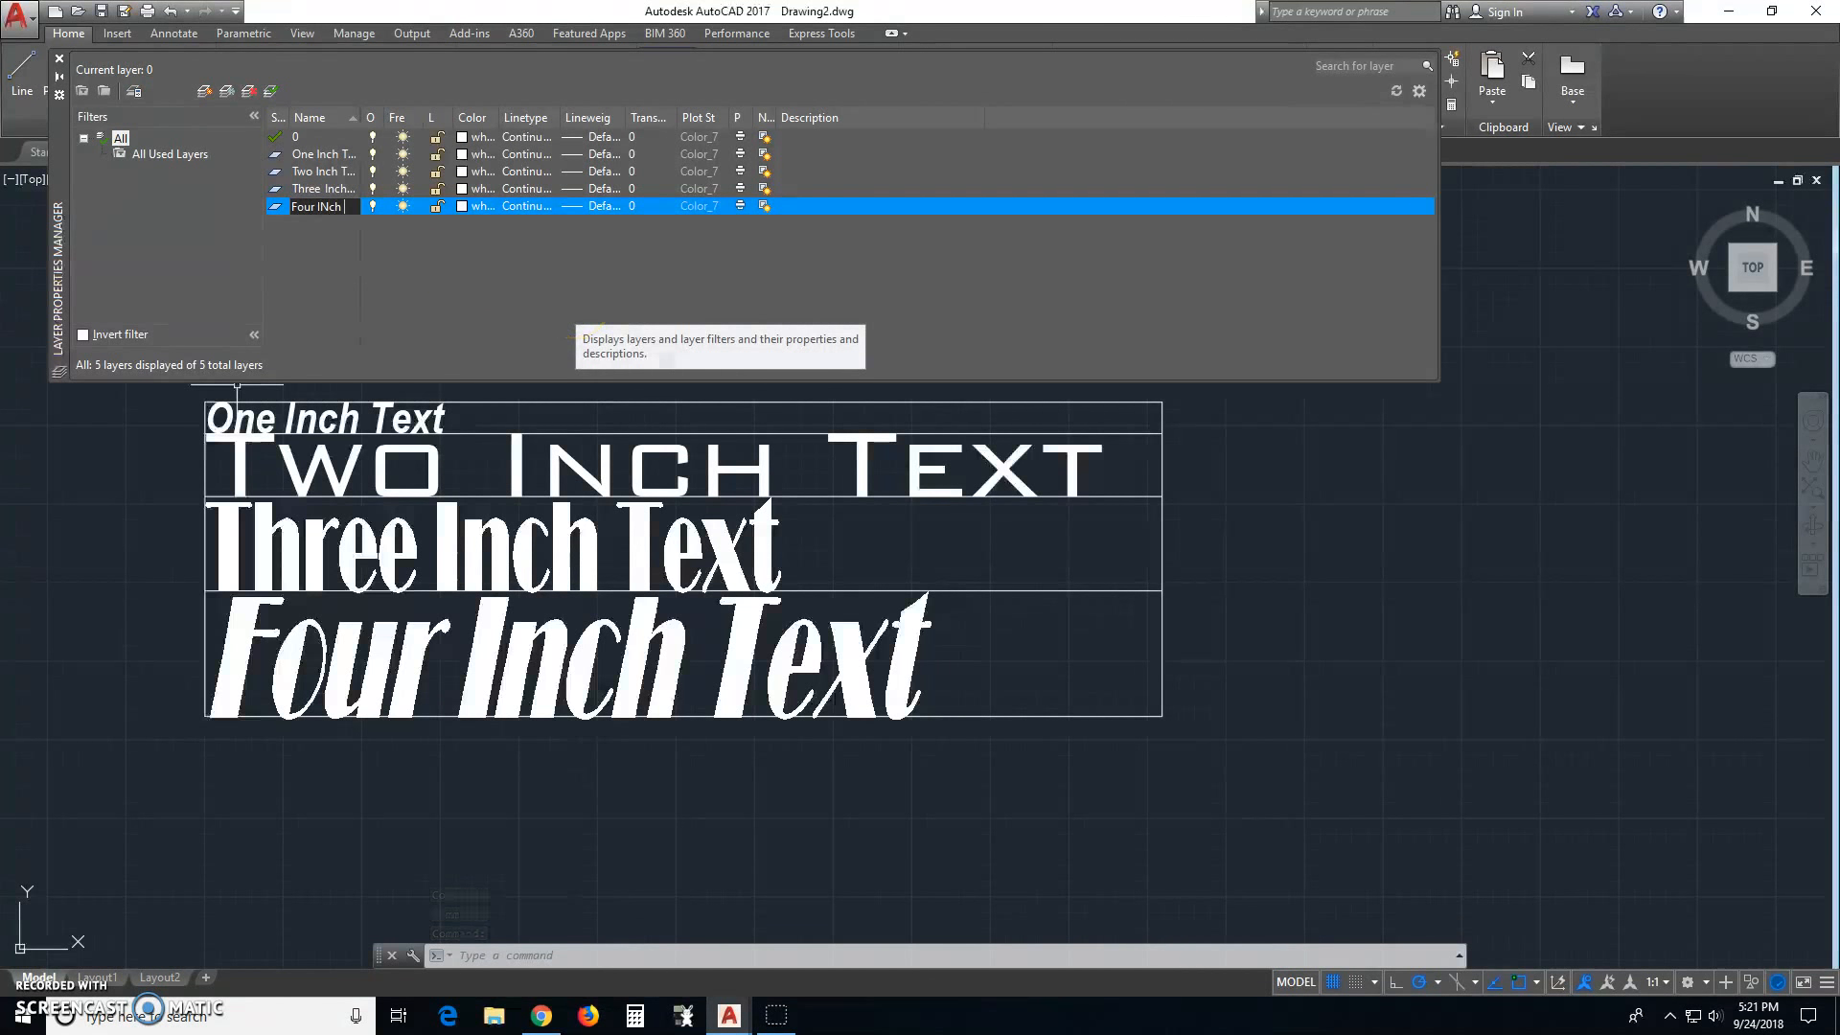
text( Text)
key(Return)
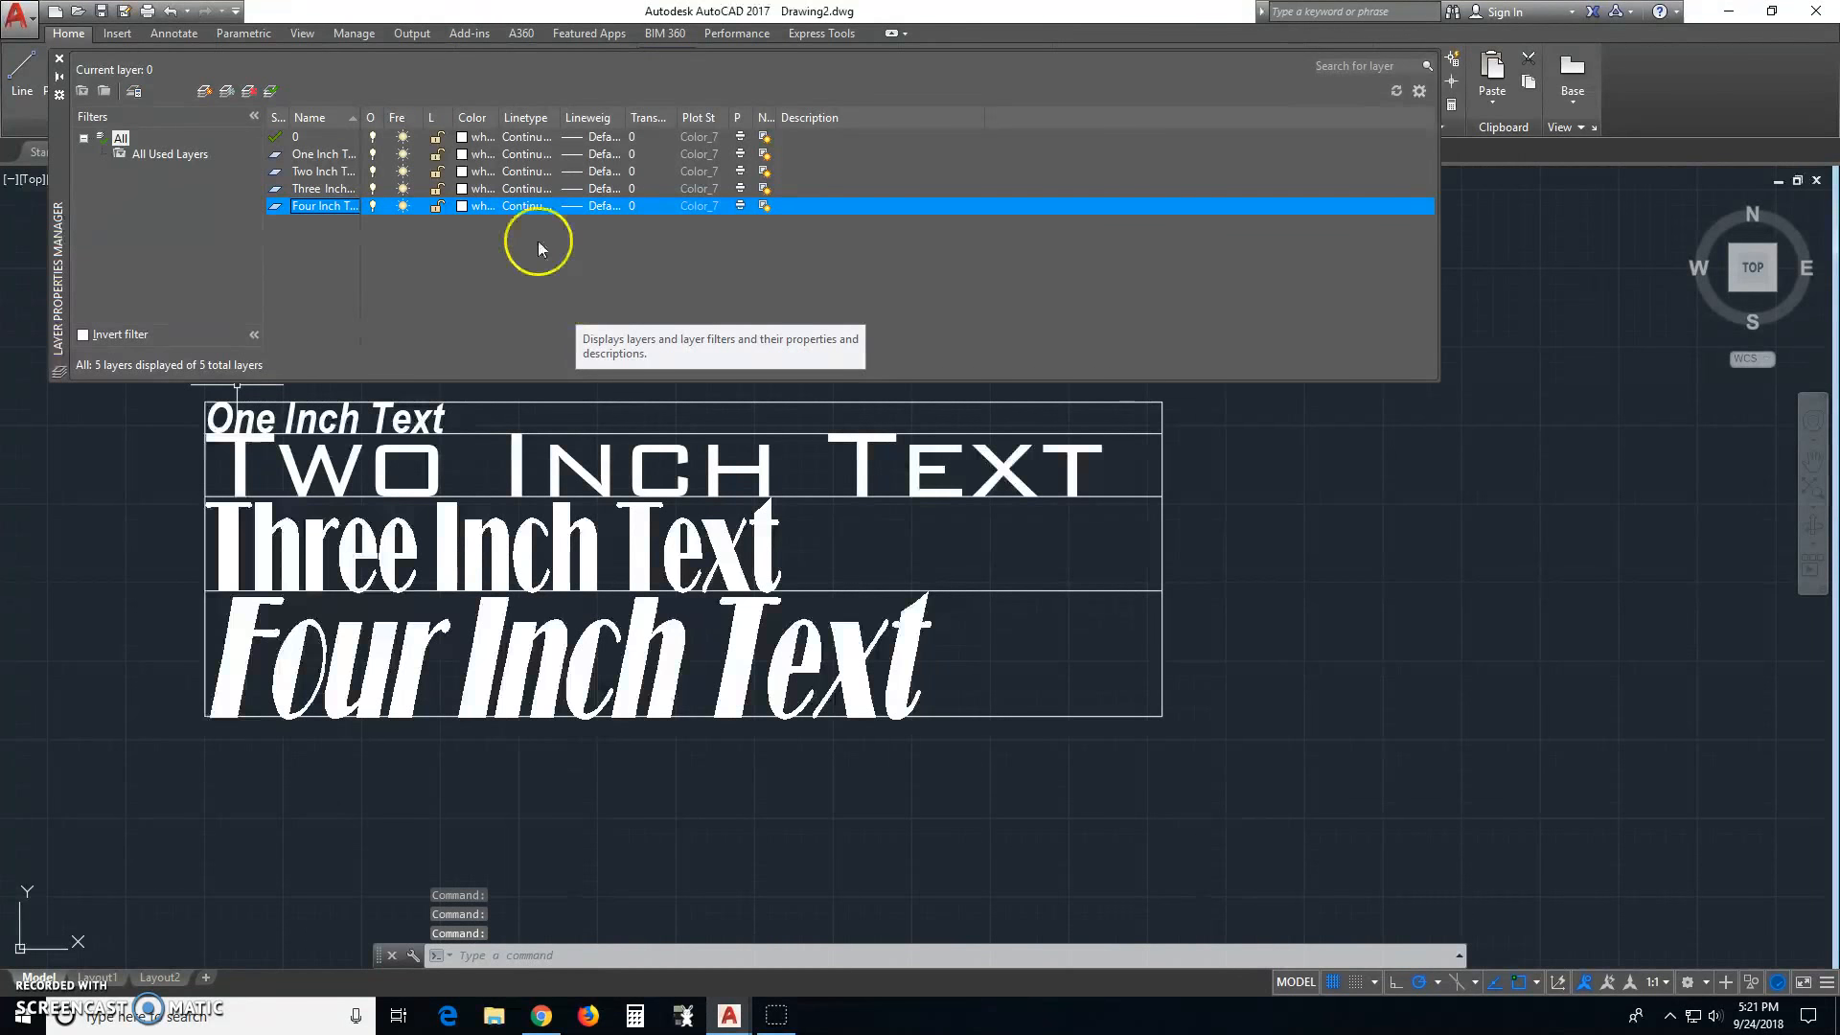
Set the One Inch Text layer's color to yellow and the Two Inch Text layer's color to cyan.
click(462, 154)
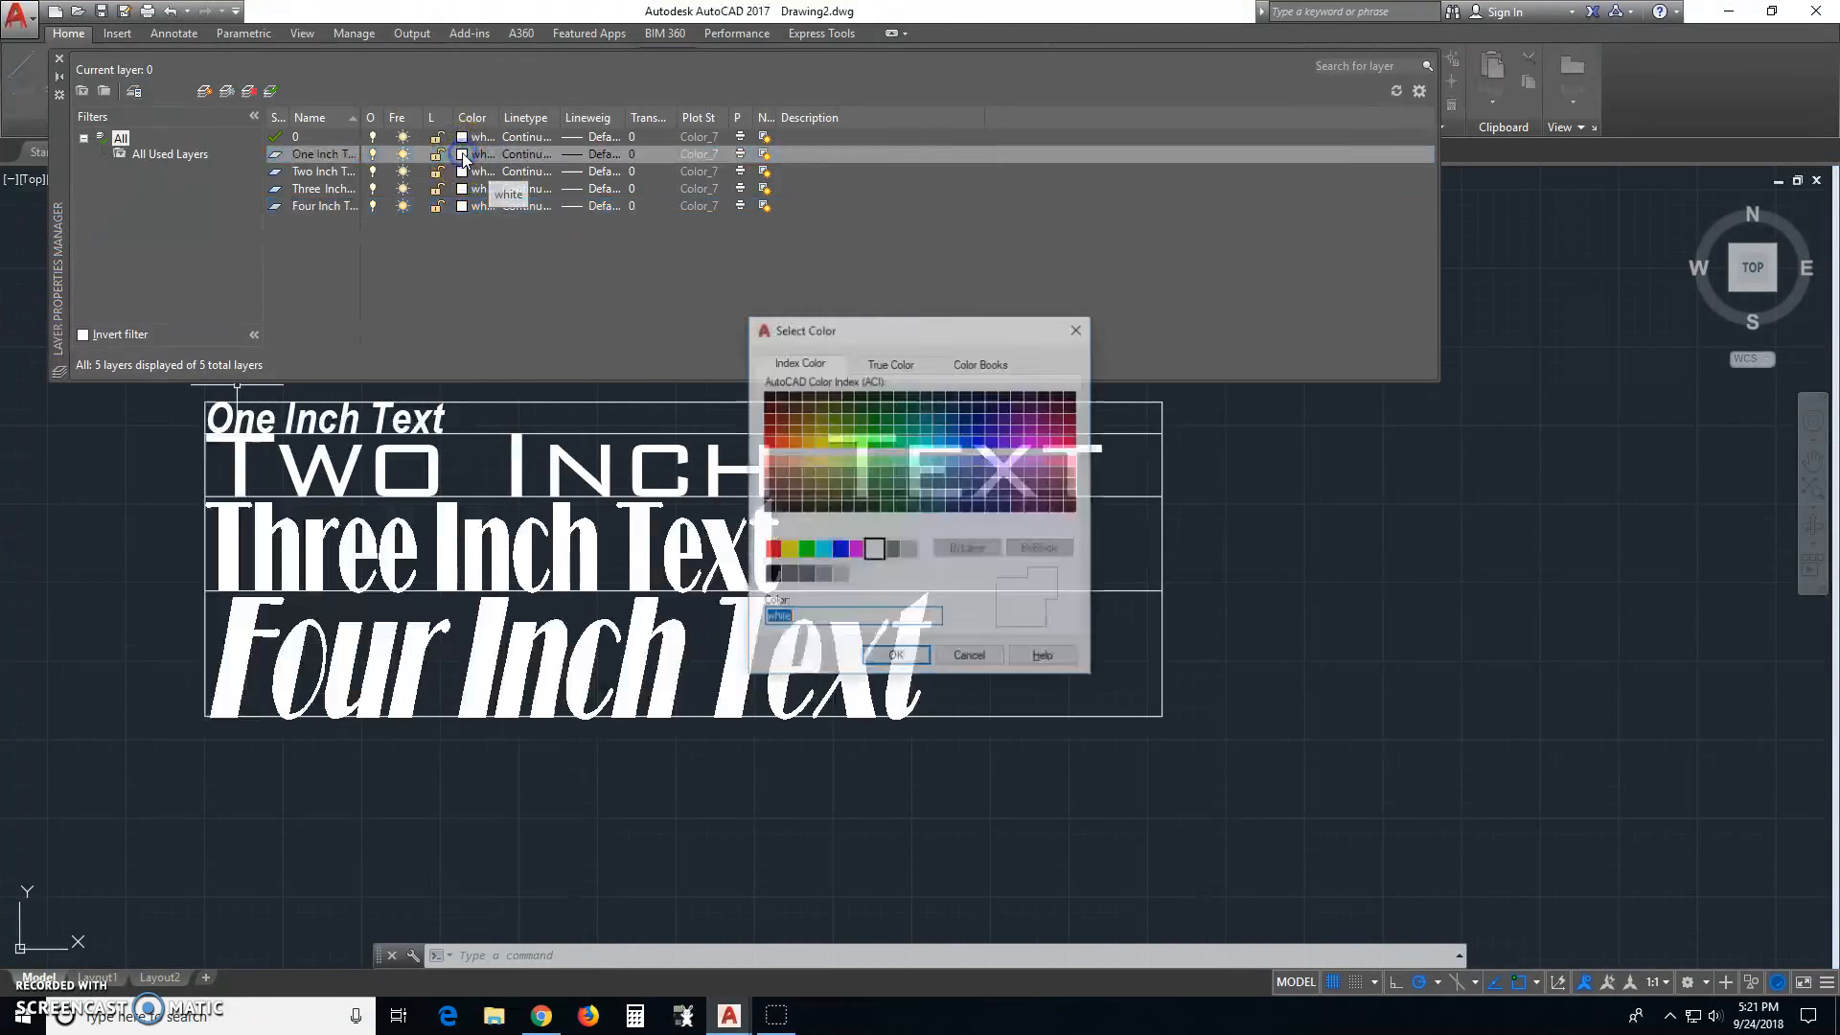
click(788, 549)
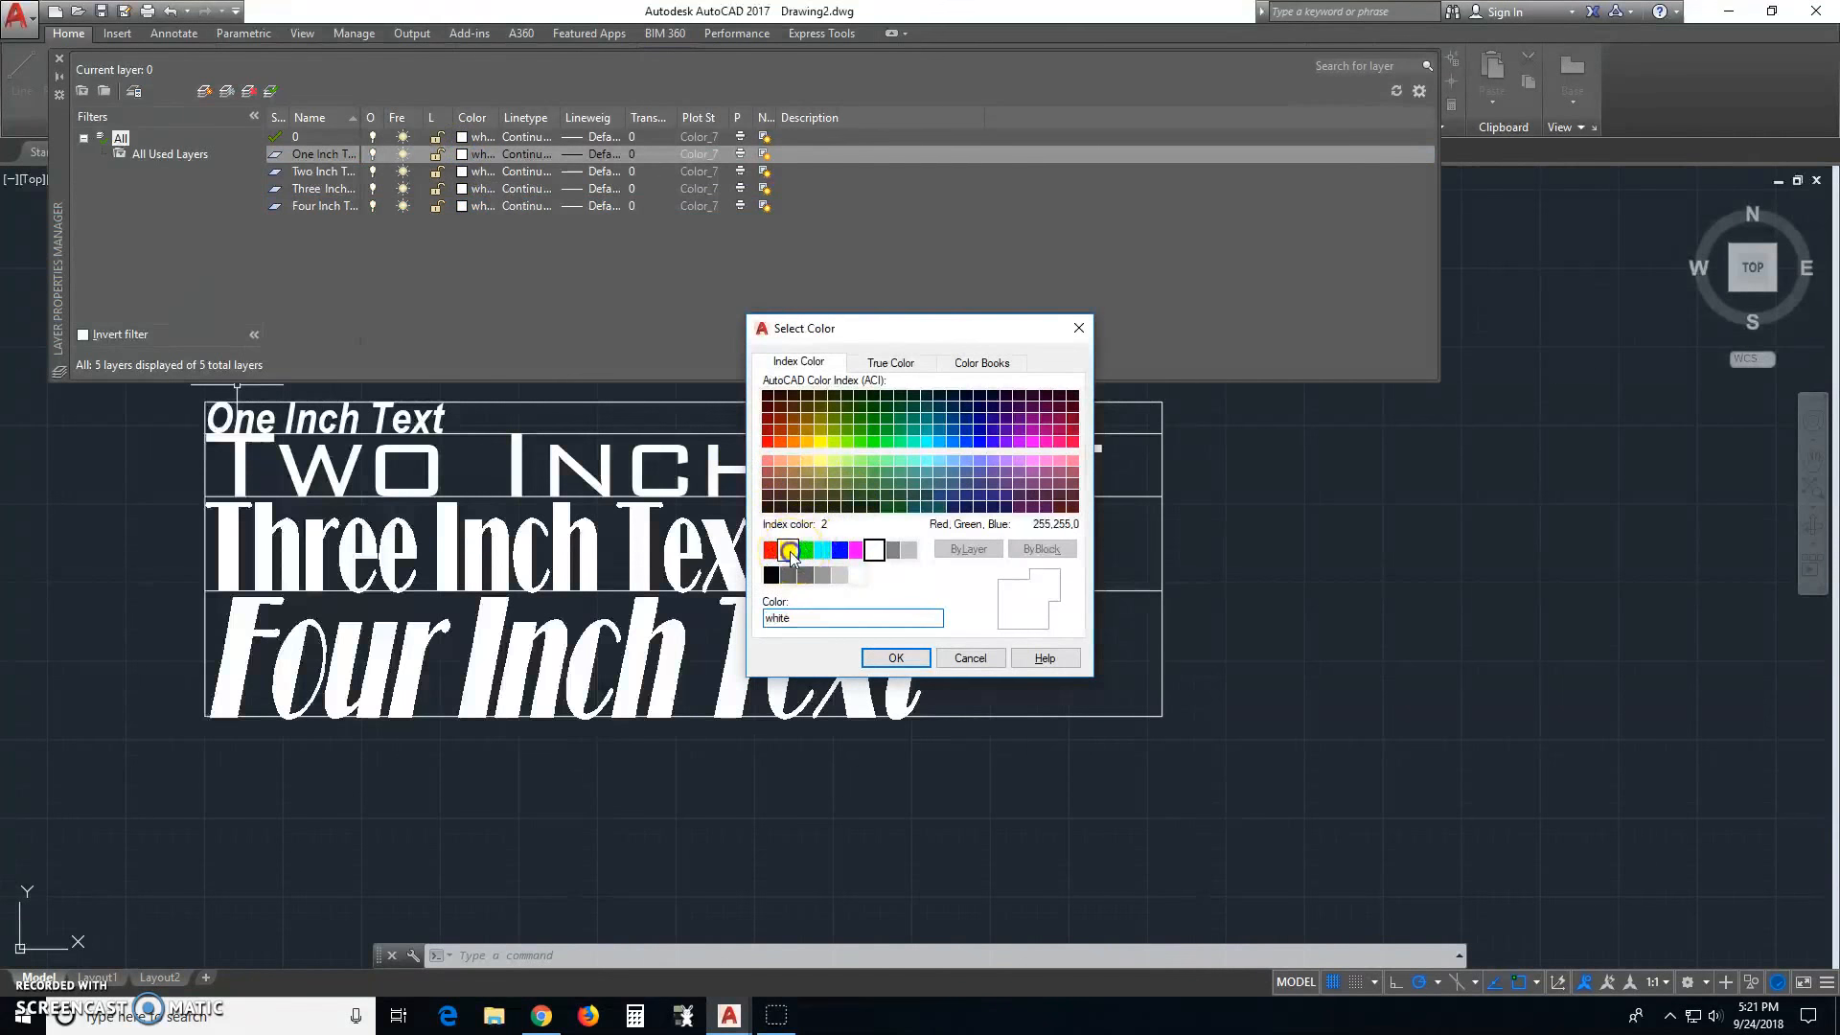
click(883, 657)
click(462, 171)
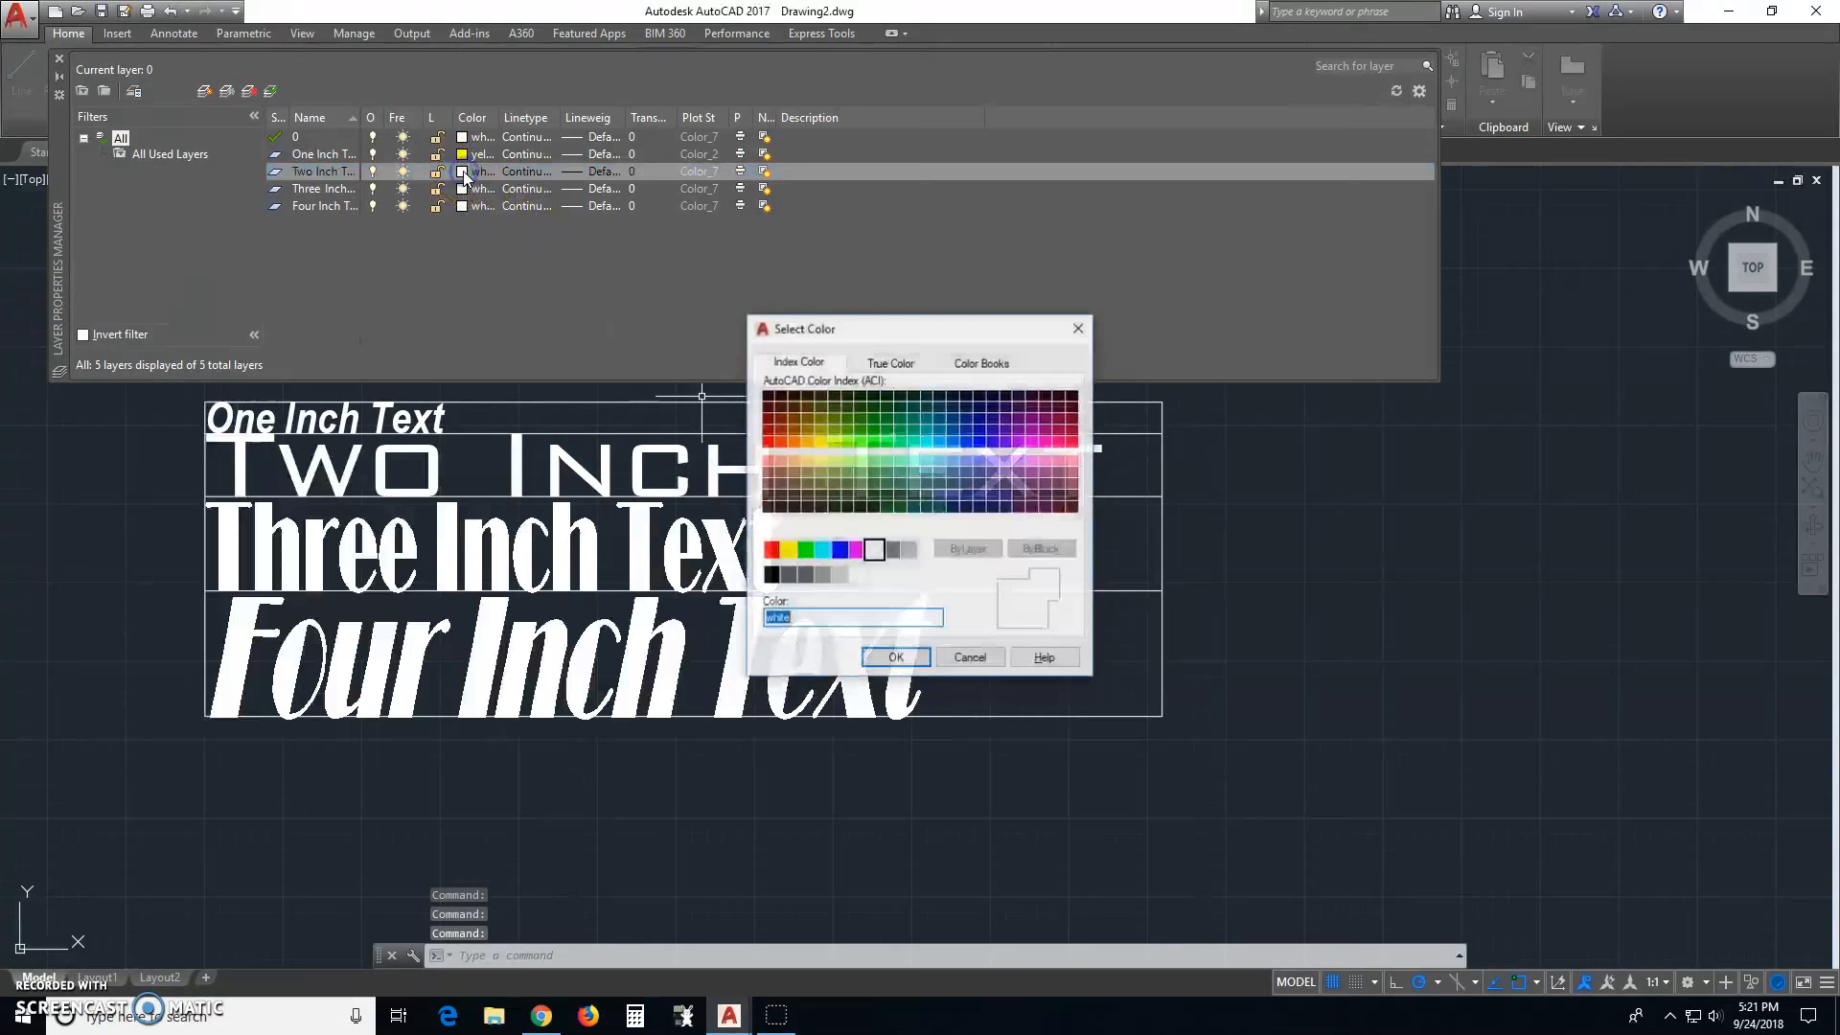
click(823, 549)
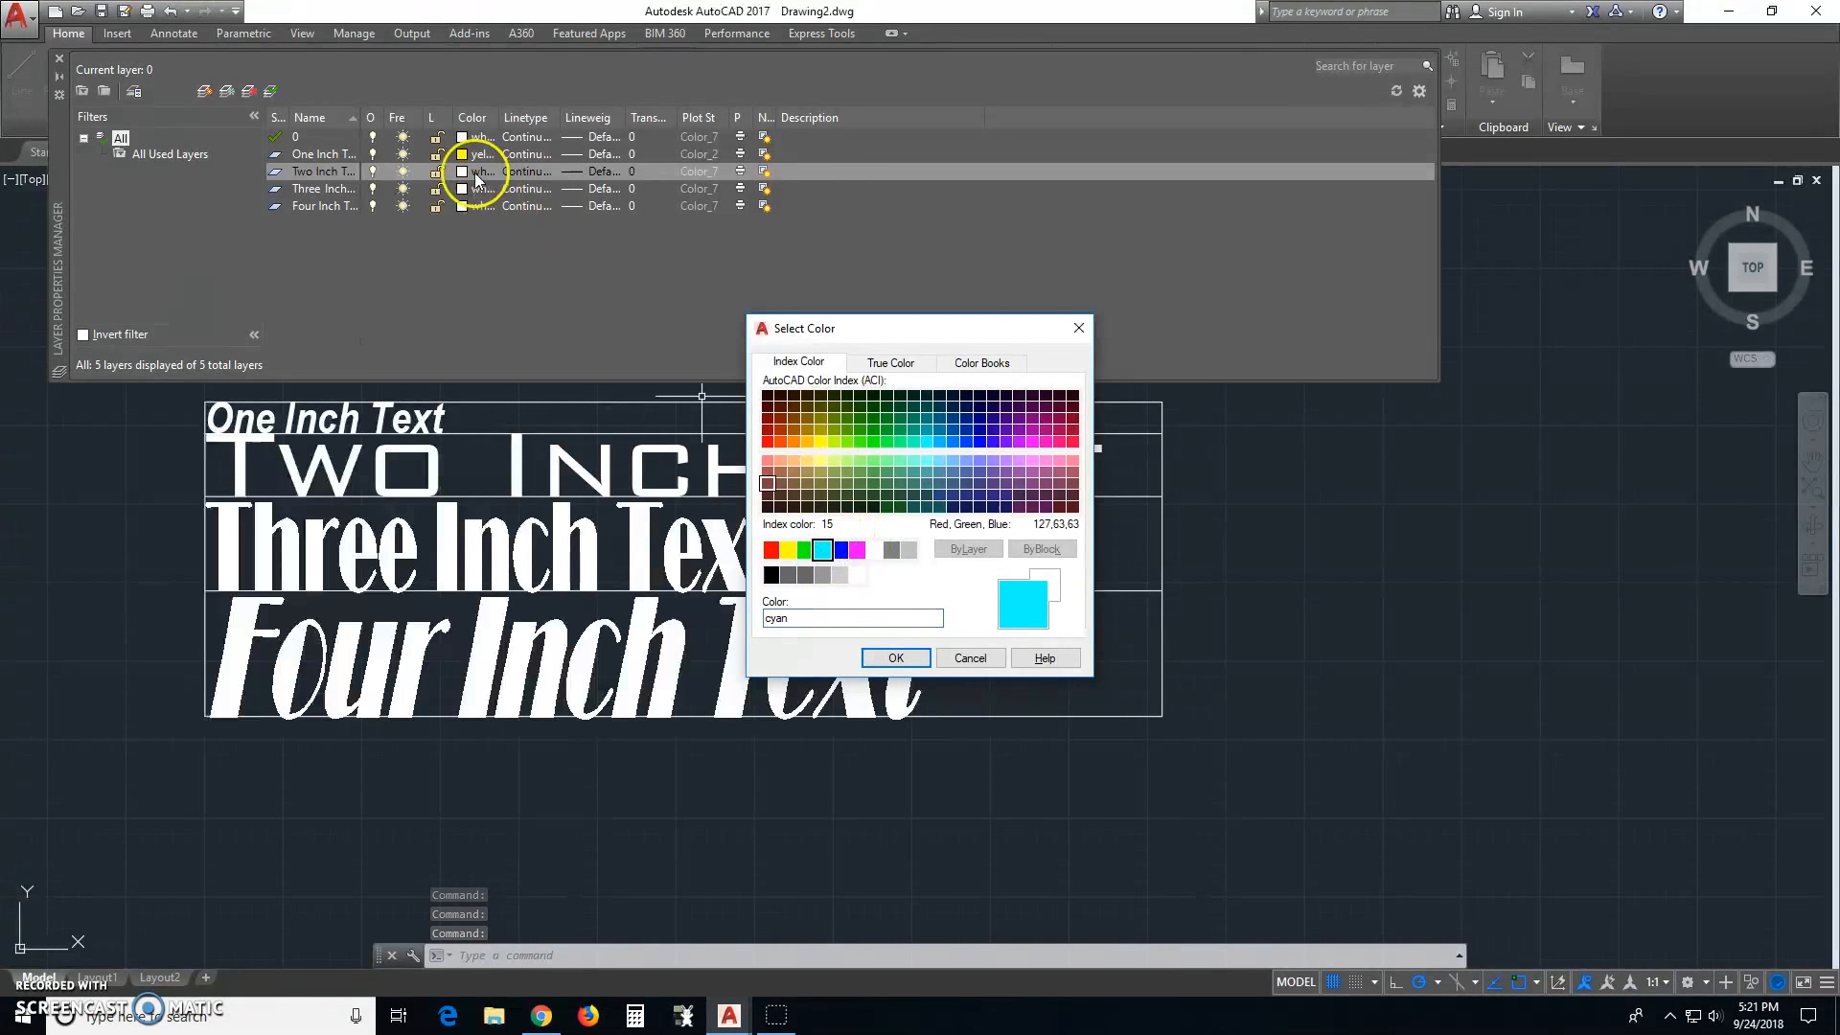
click(886, 658)
Set the Three Inch Text layer's color to magenta and the Four Inch Text layer's to red, and close the layer manager.
click(461, 189)
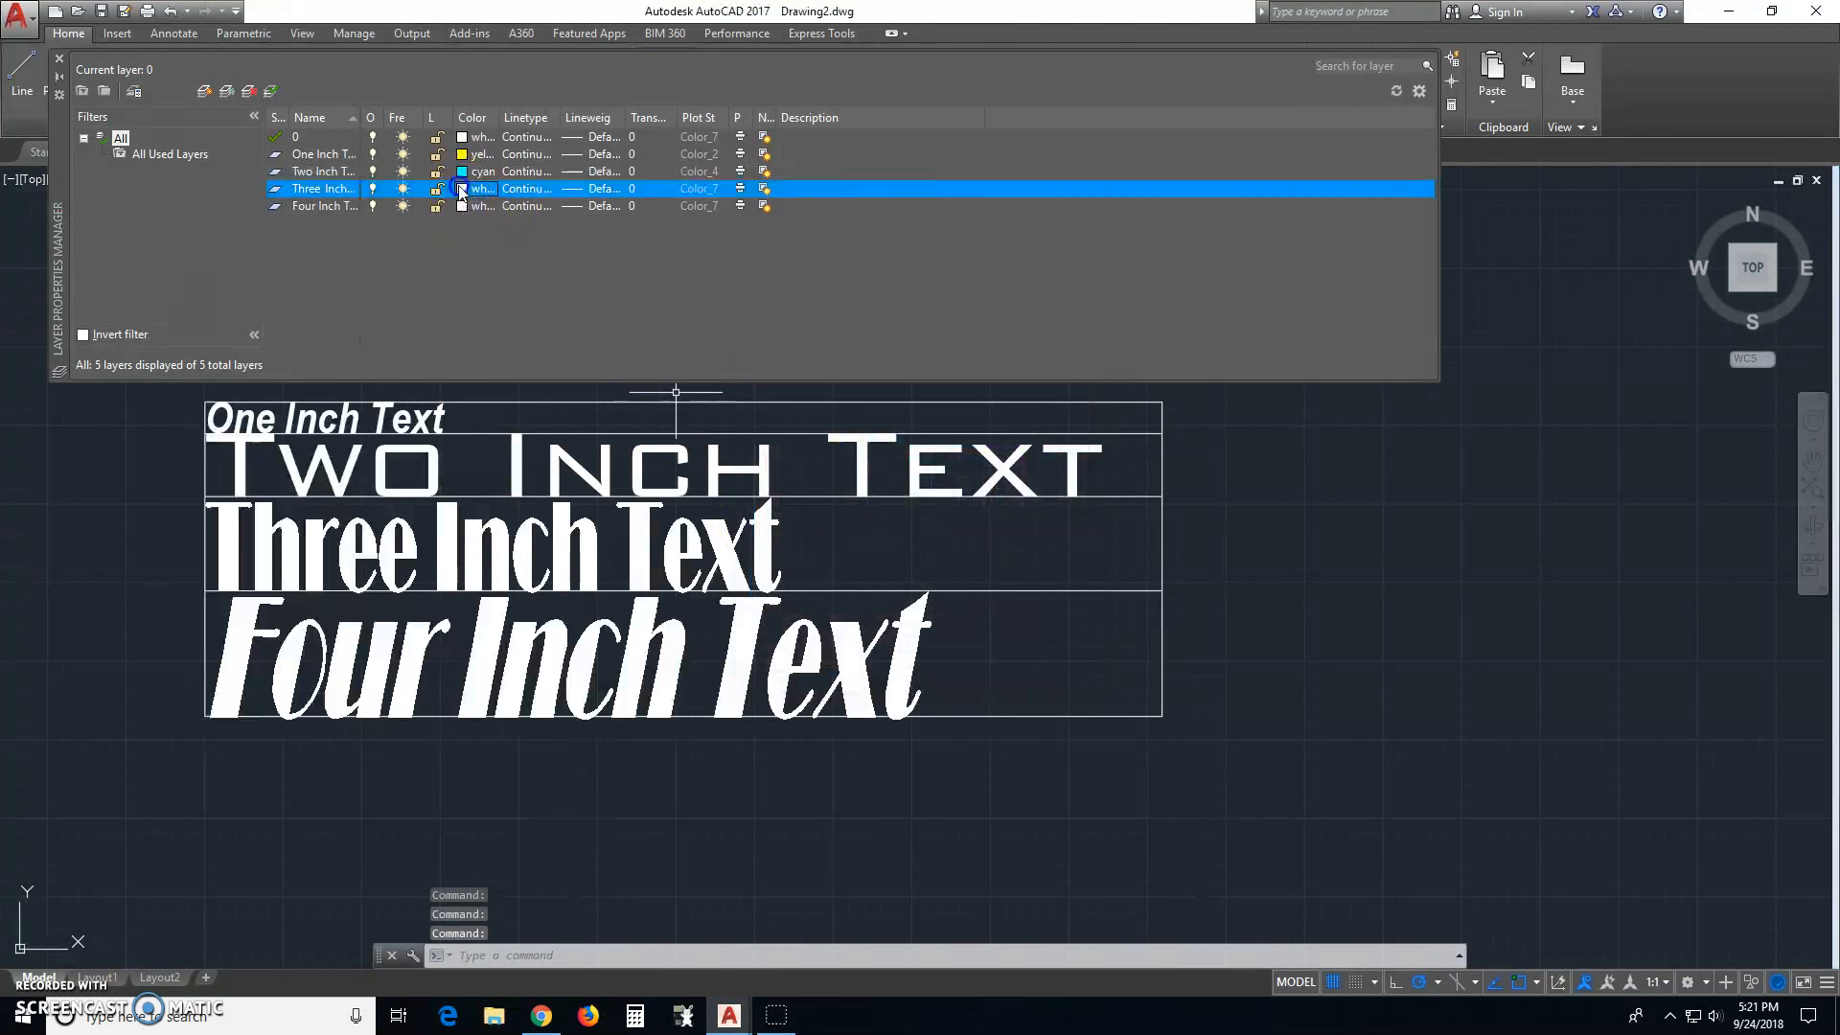
click(856, 552)
click(892, 657)
click(462, 205)
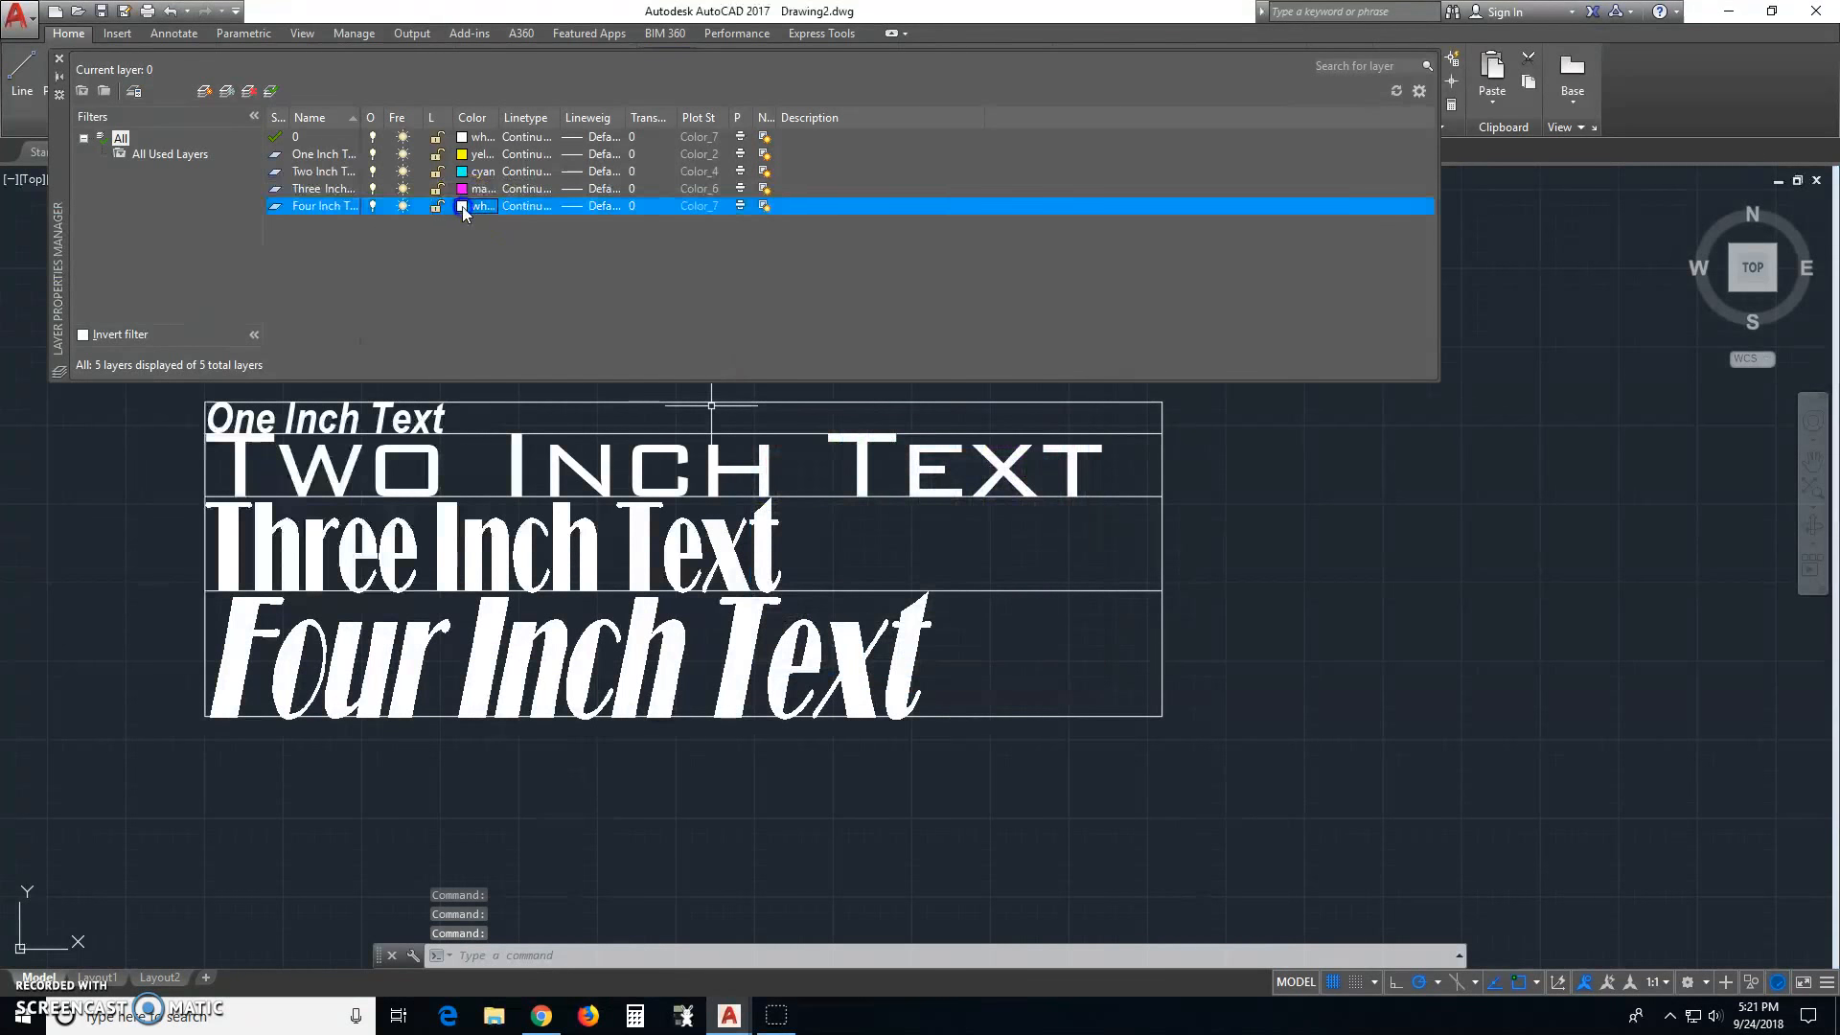
click(770, 549)
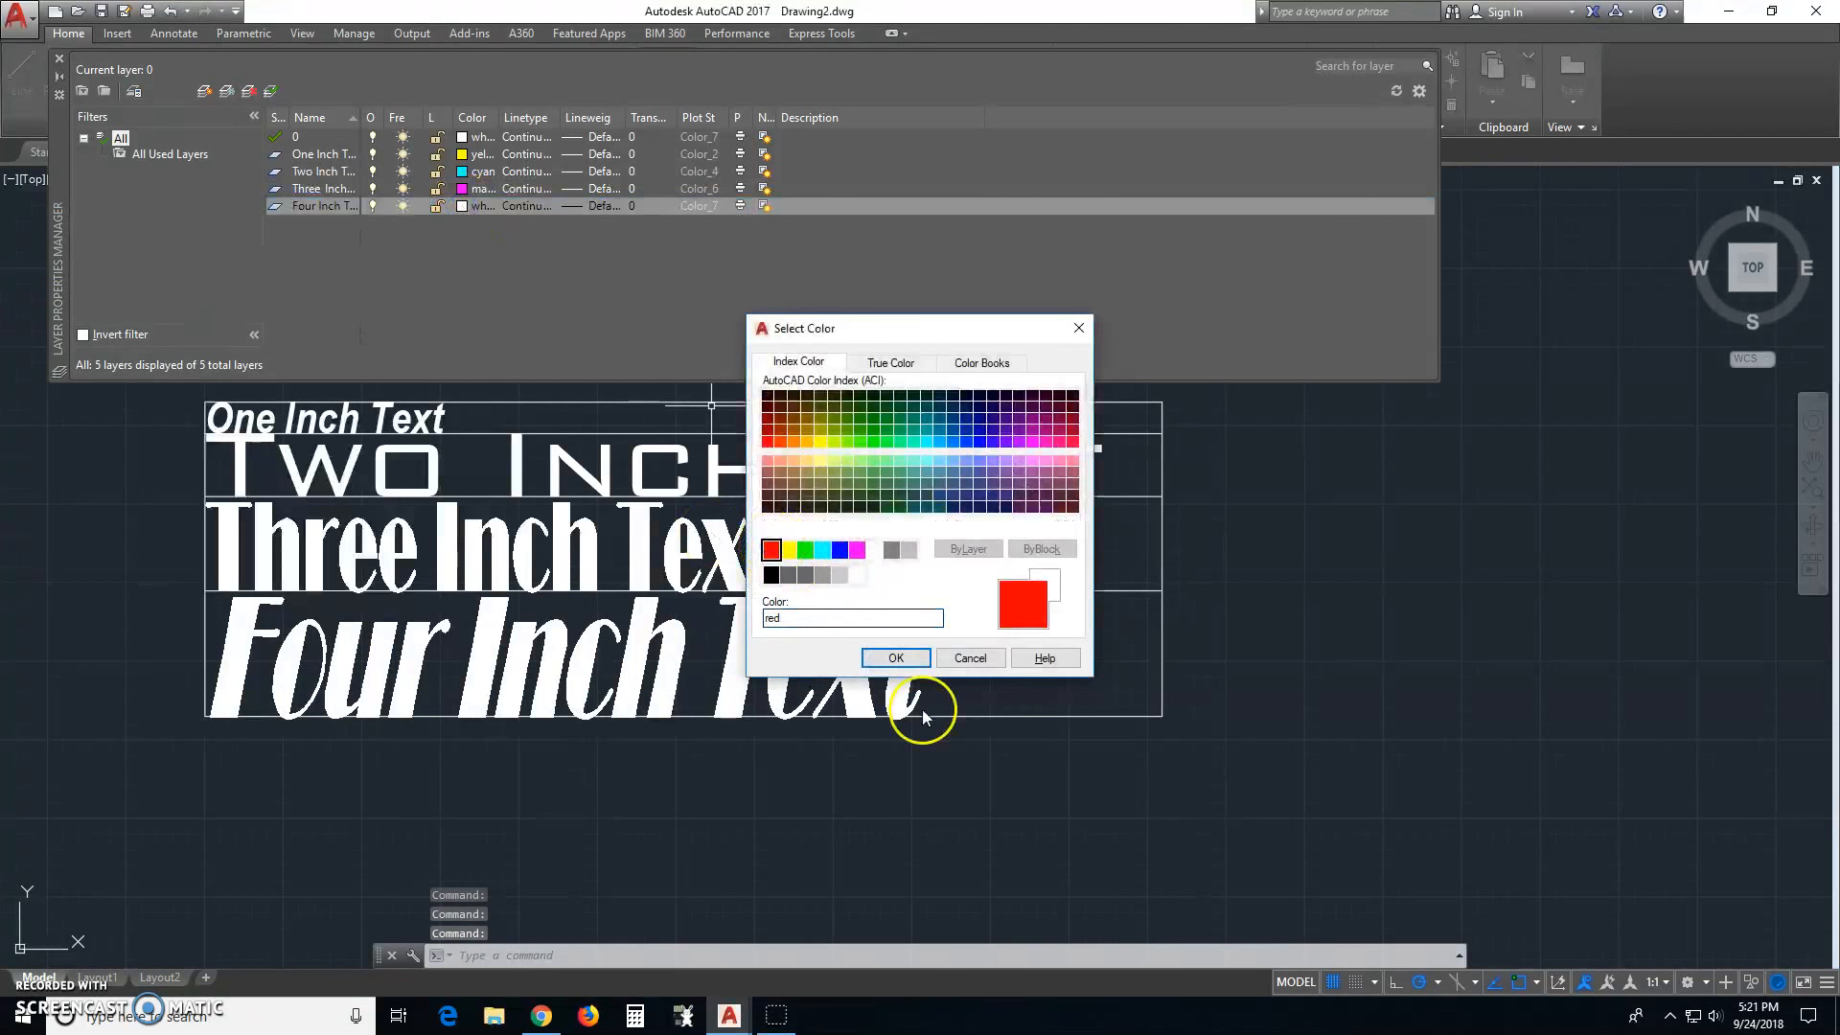
click(907, 659)
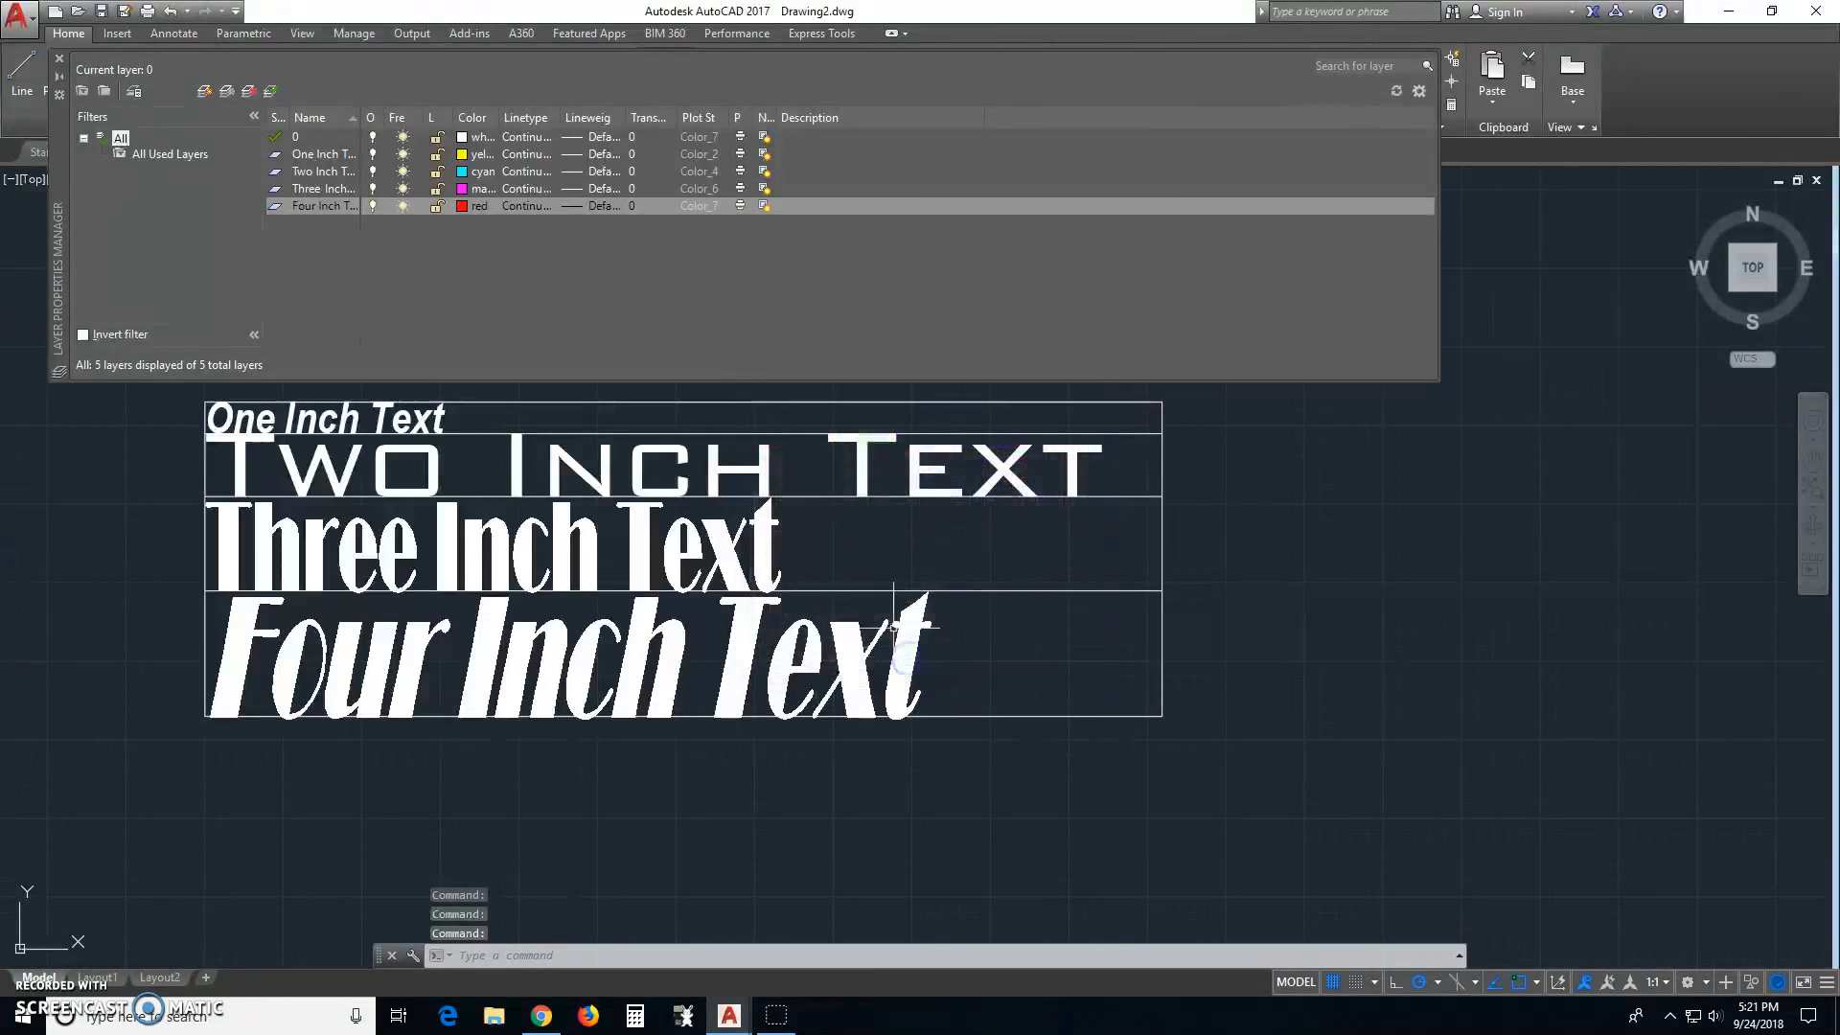
click(58, 61)
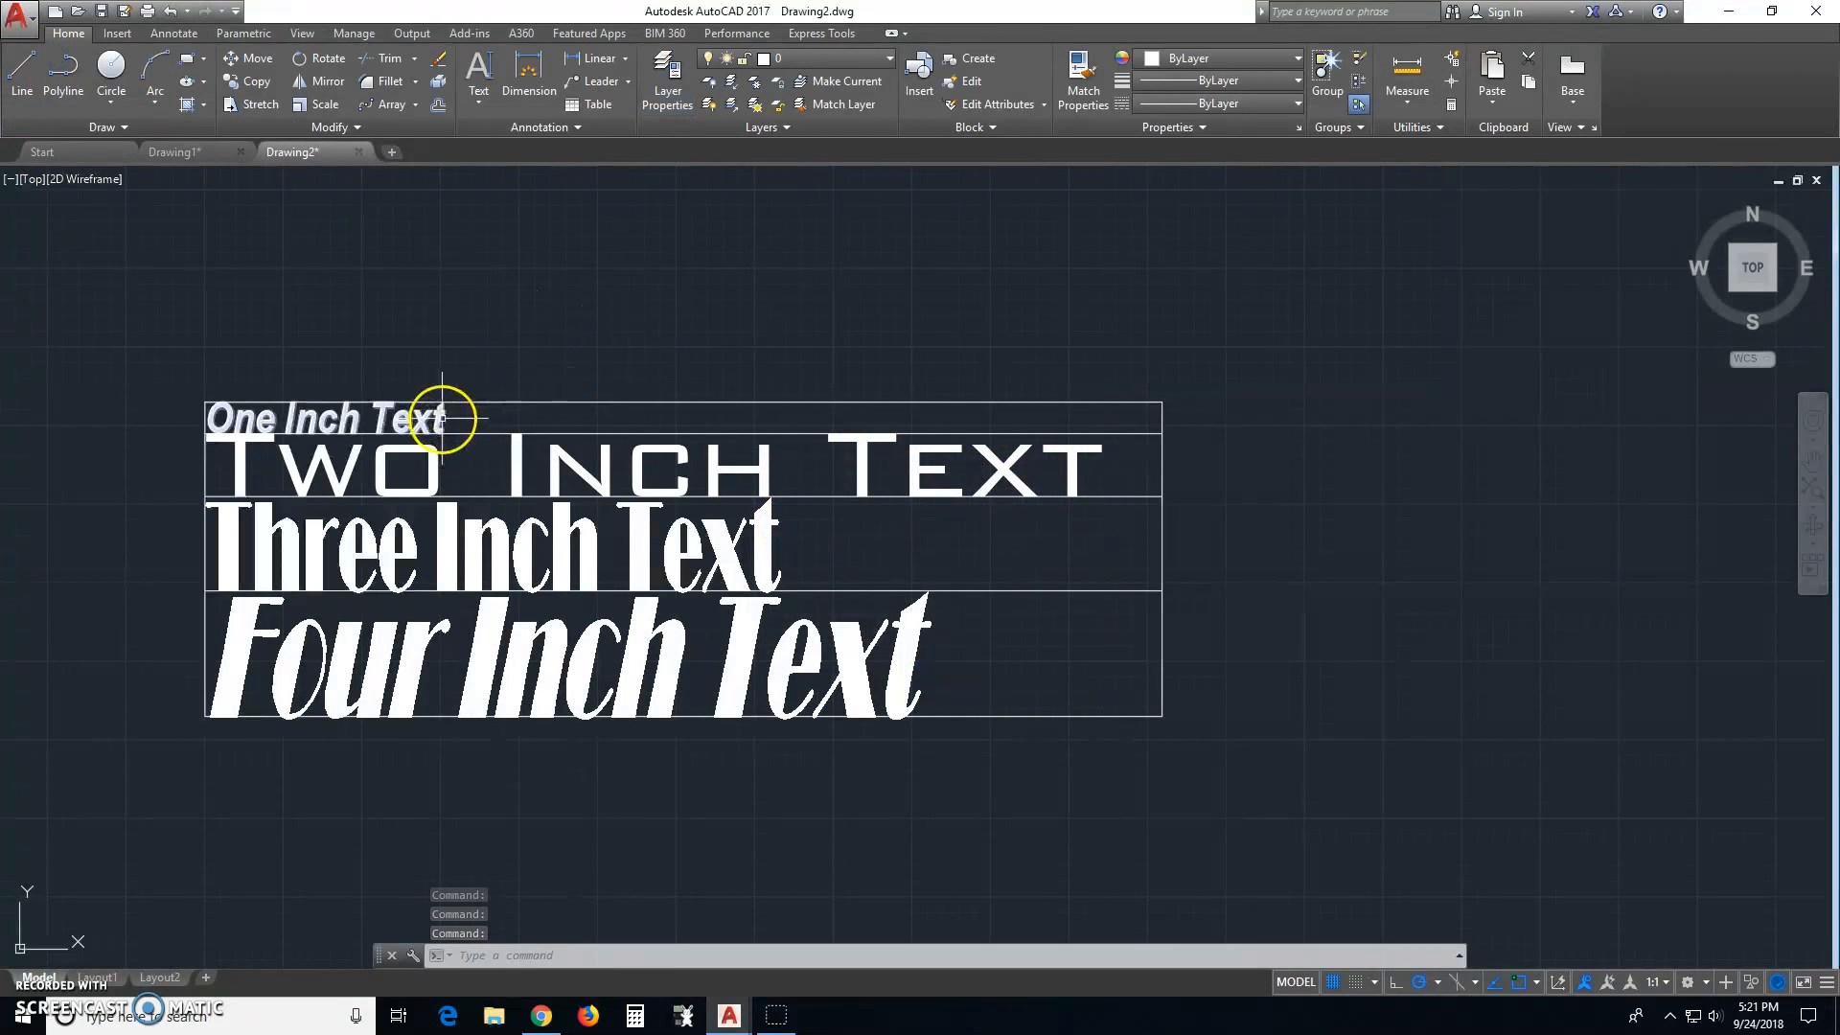
Move the "One Inch Text" object onto the One Inch Text layer and clear the selection.
click(440, 417)
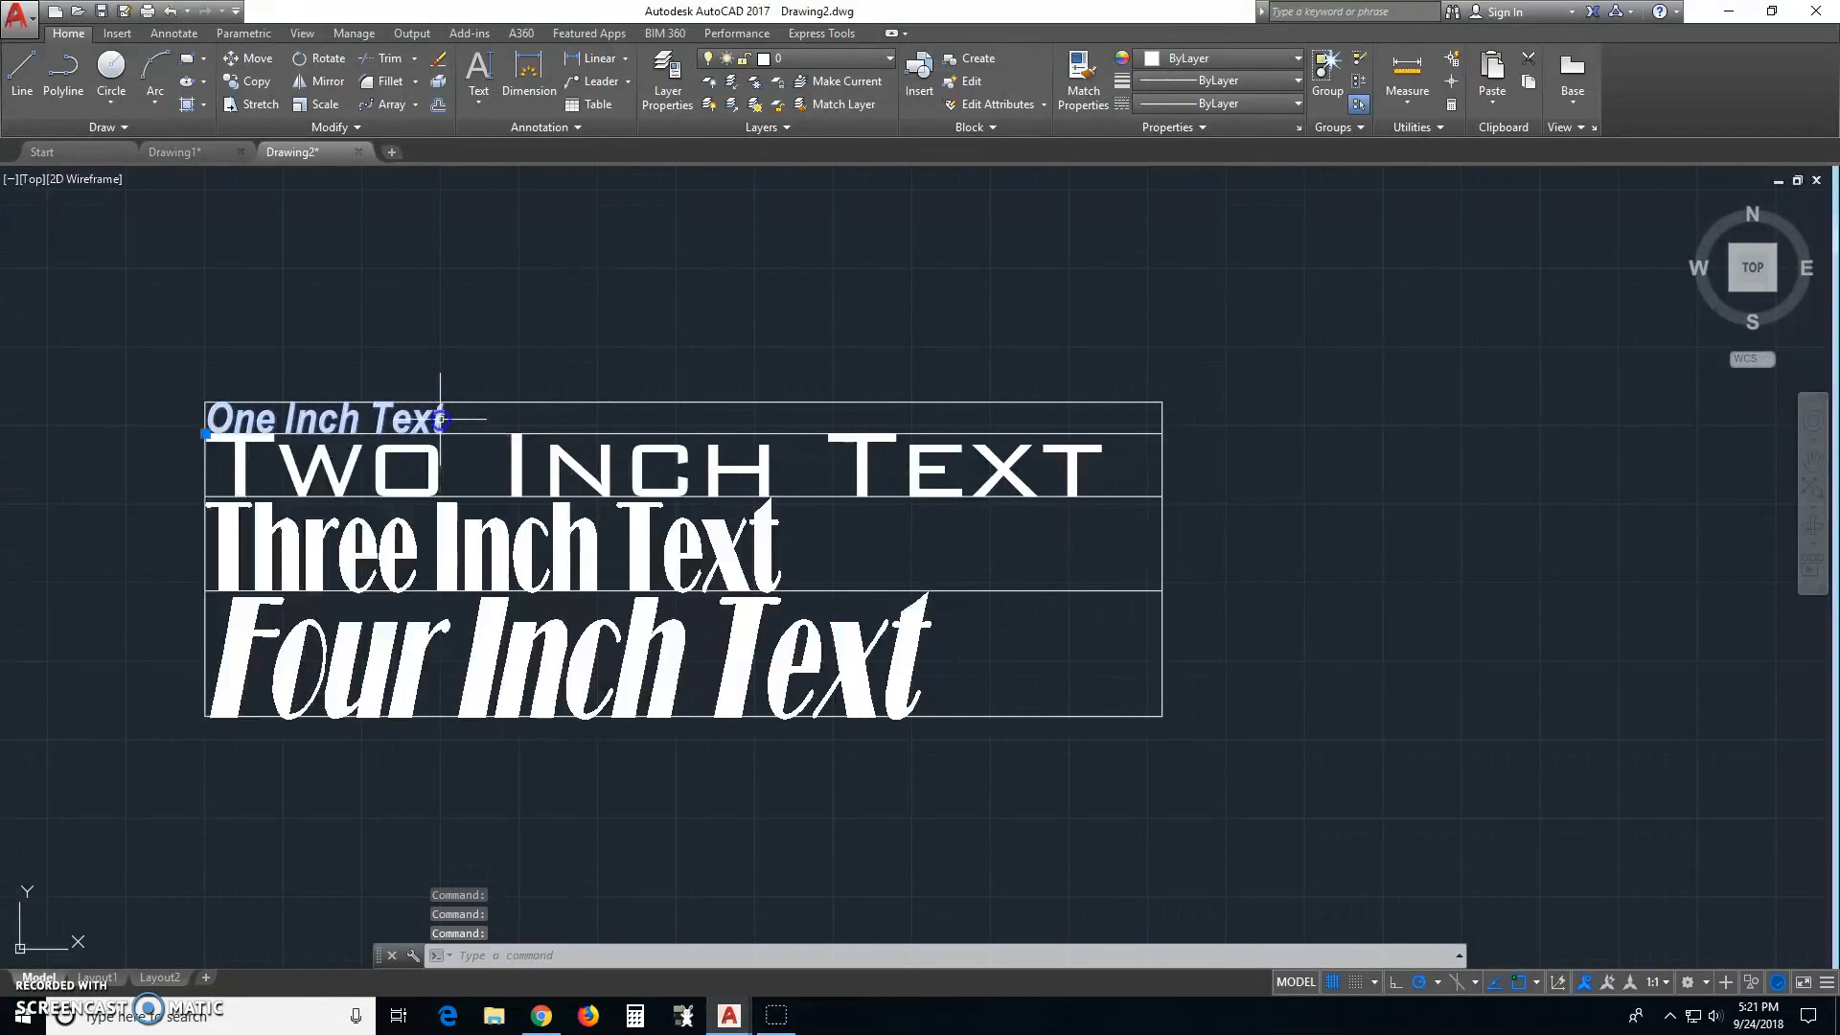
click(844, 58)
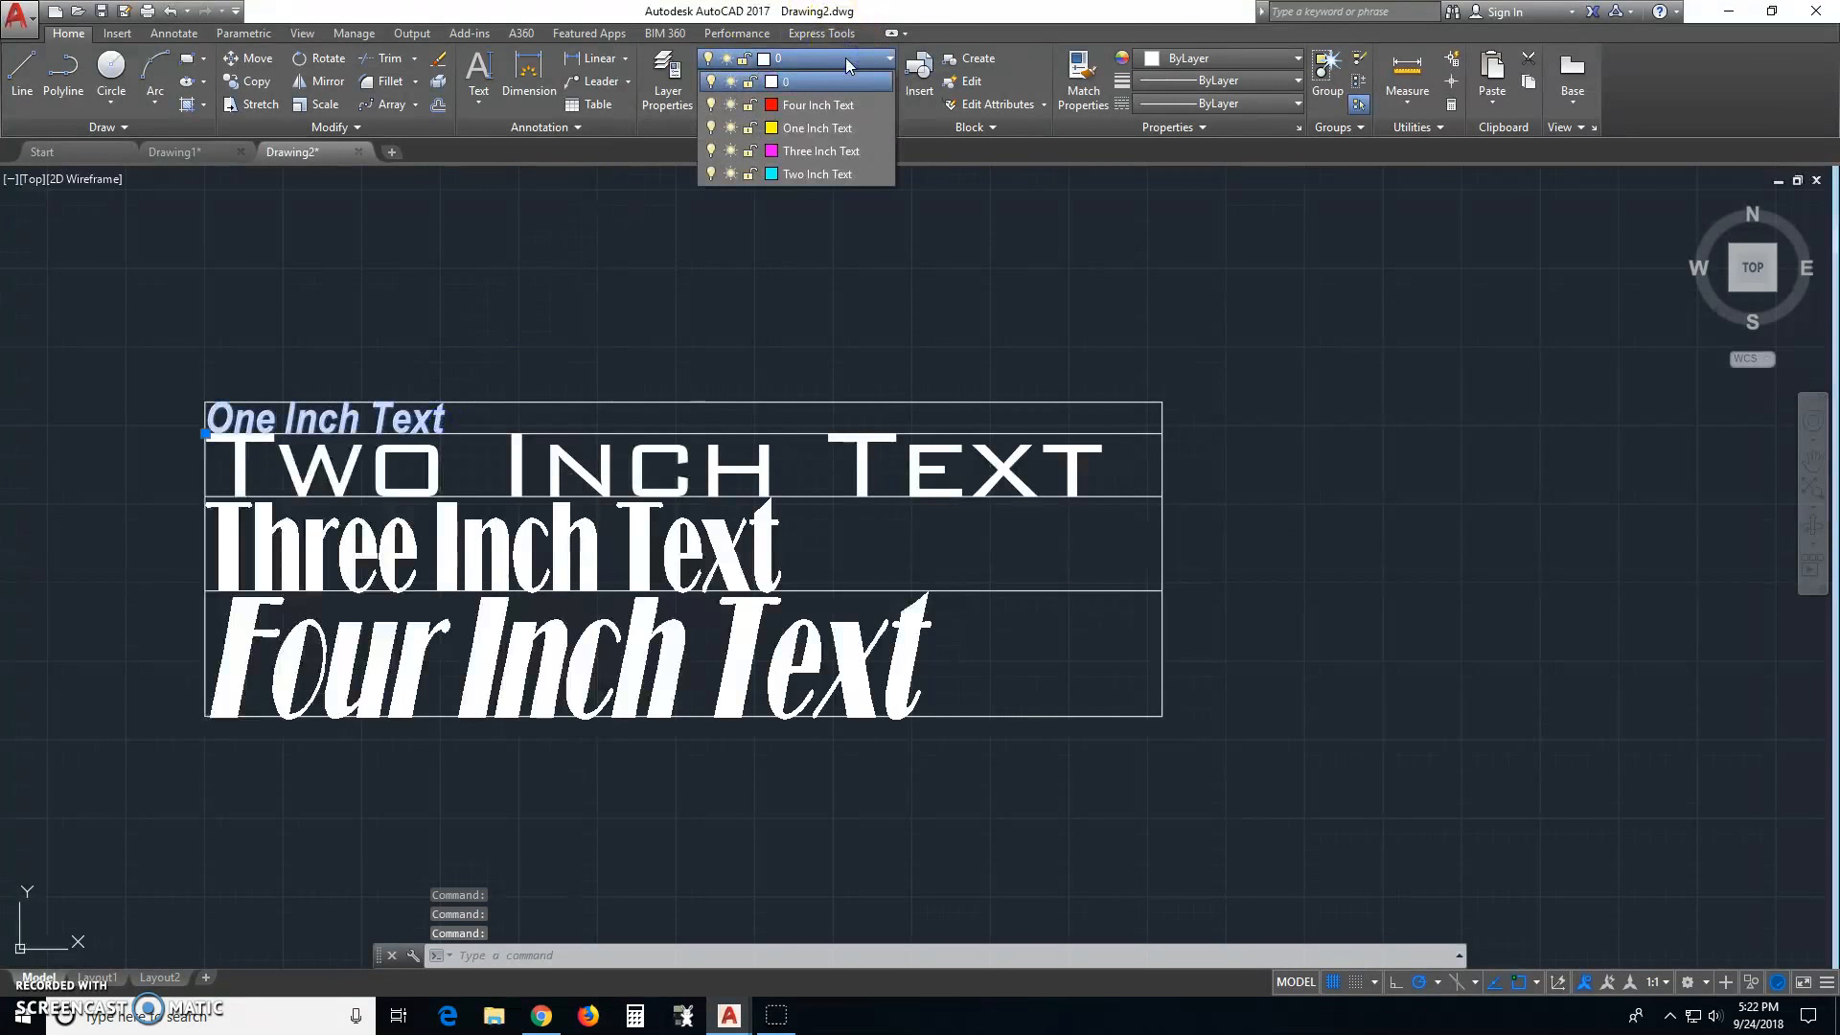
click(832, 127)
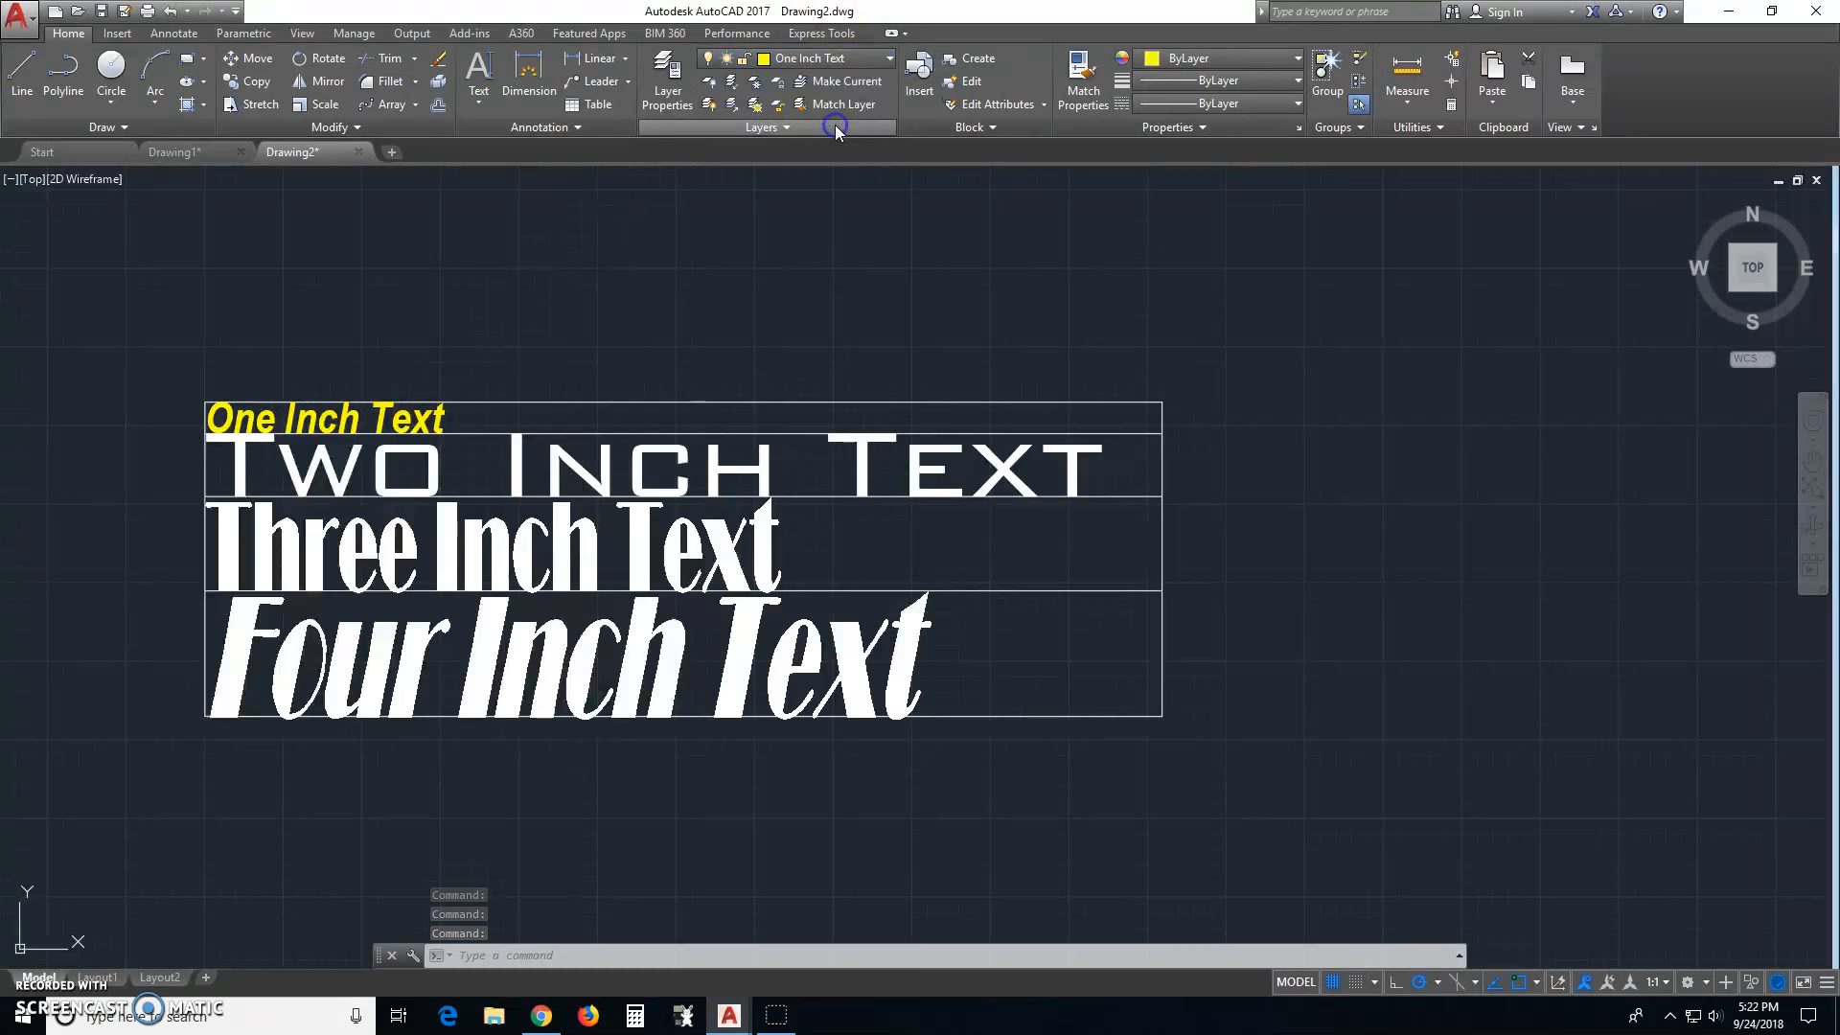
key(Escape)
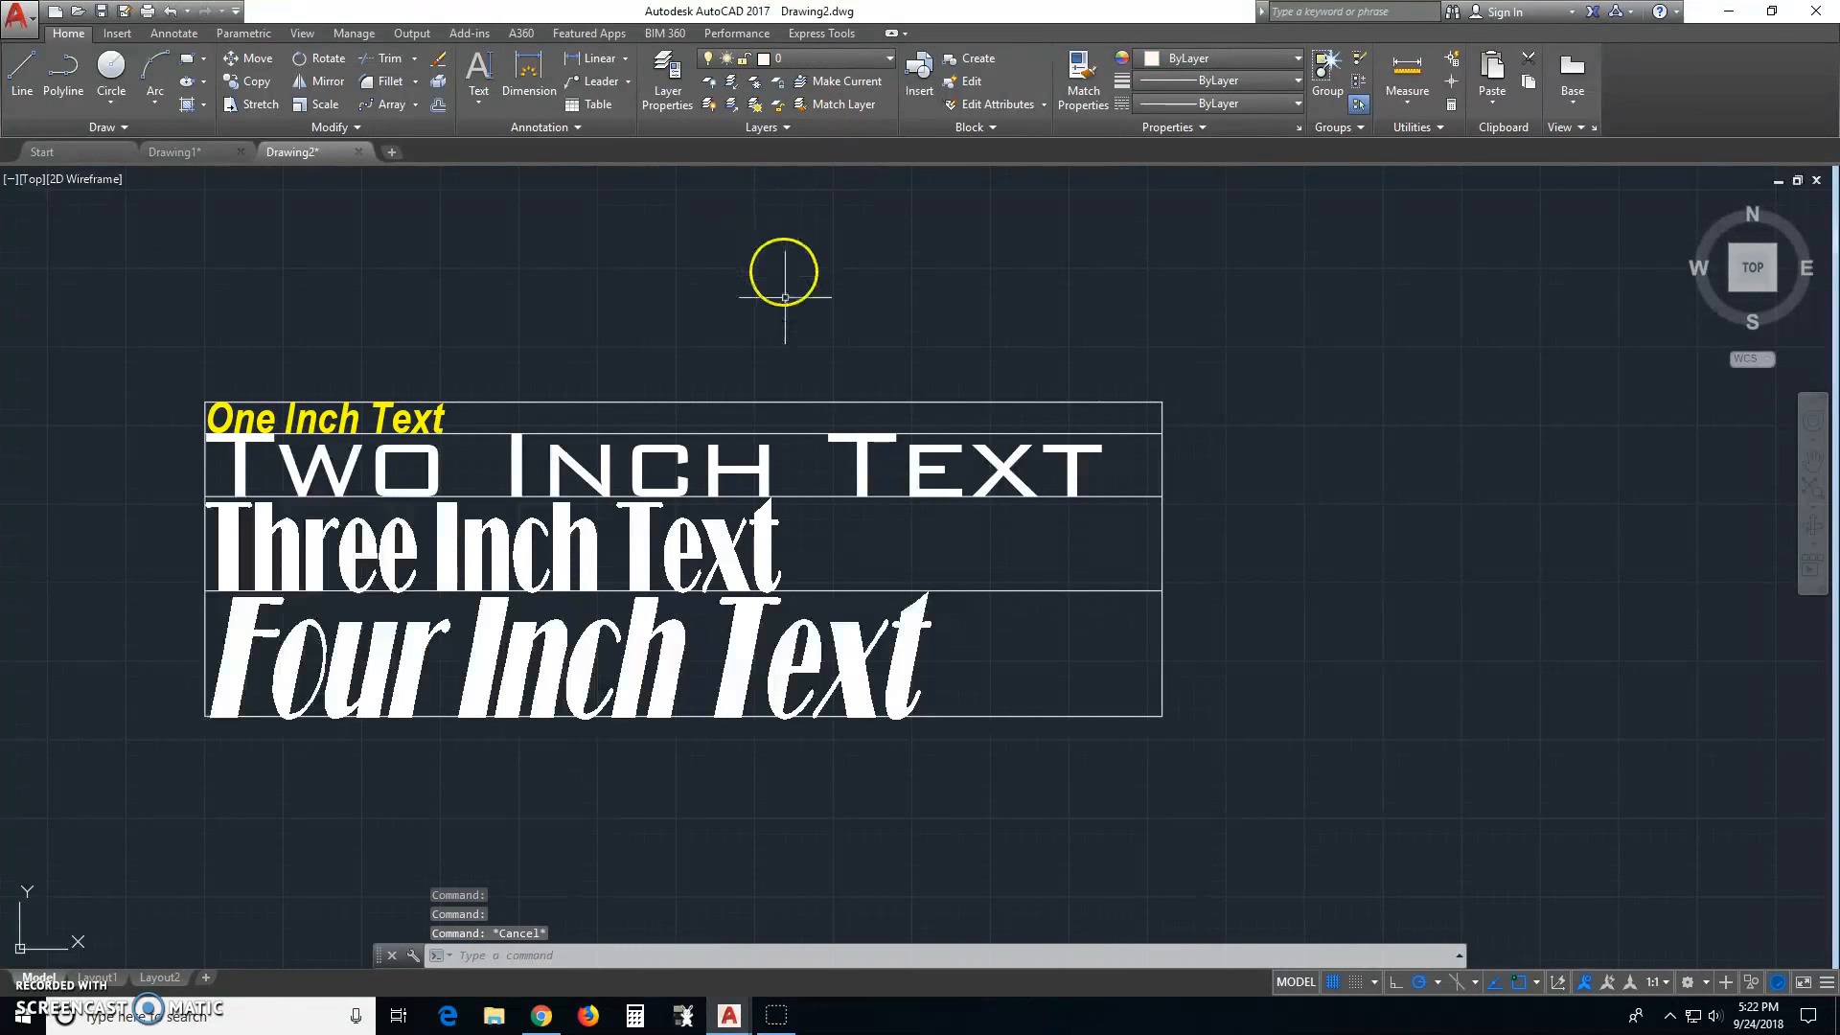
Assign the "Two Inch Text" object to the Two Inch Text layer and deselect it.
click(762, 442)
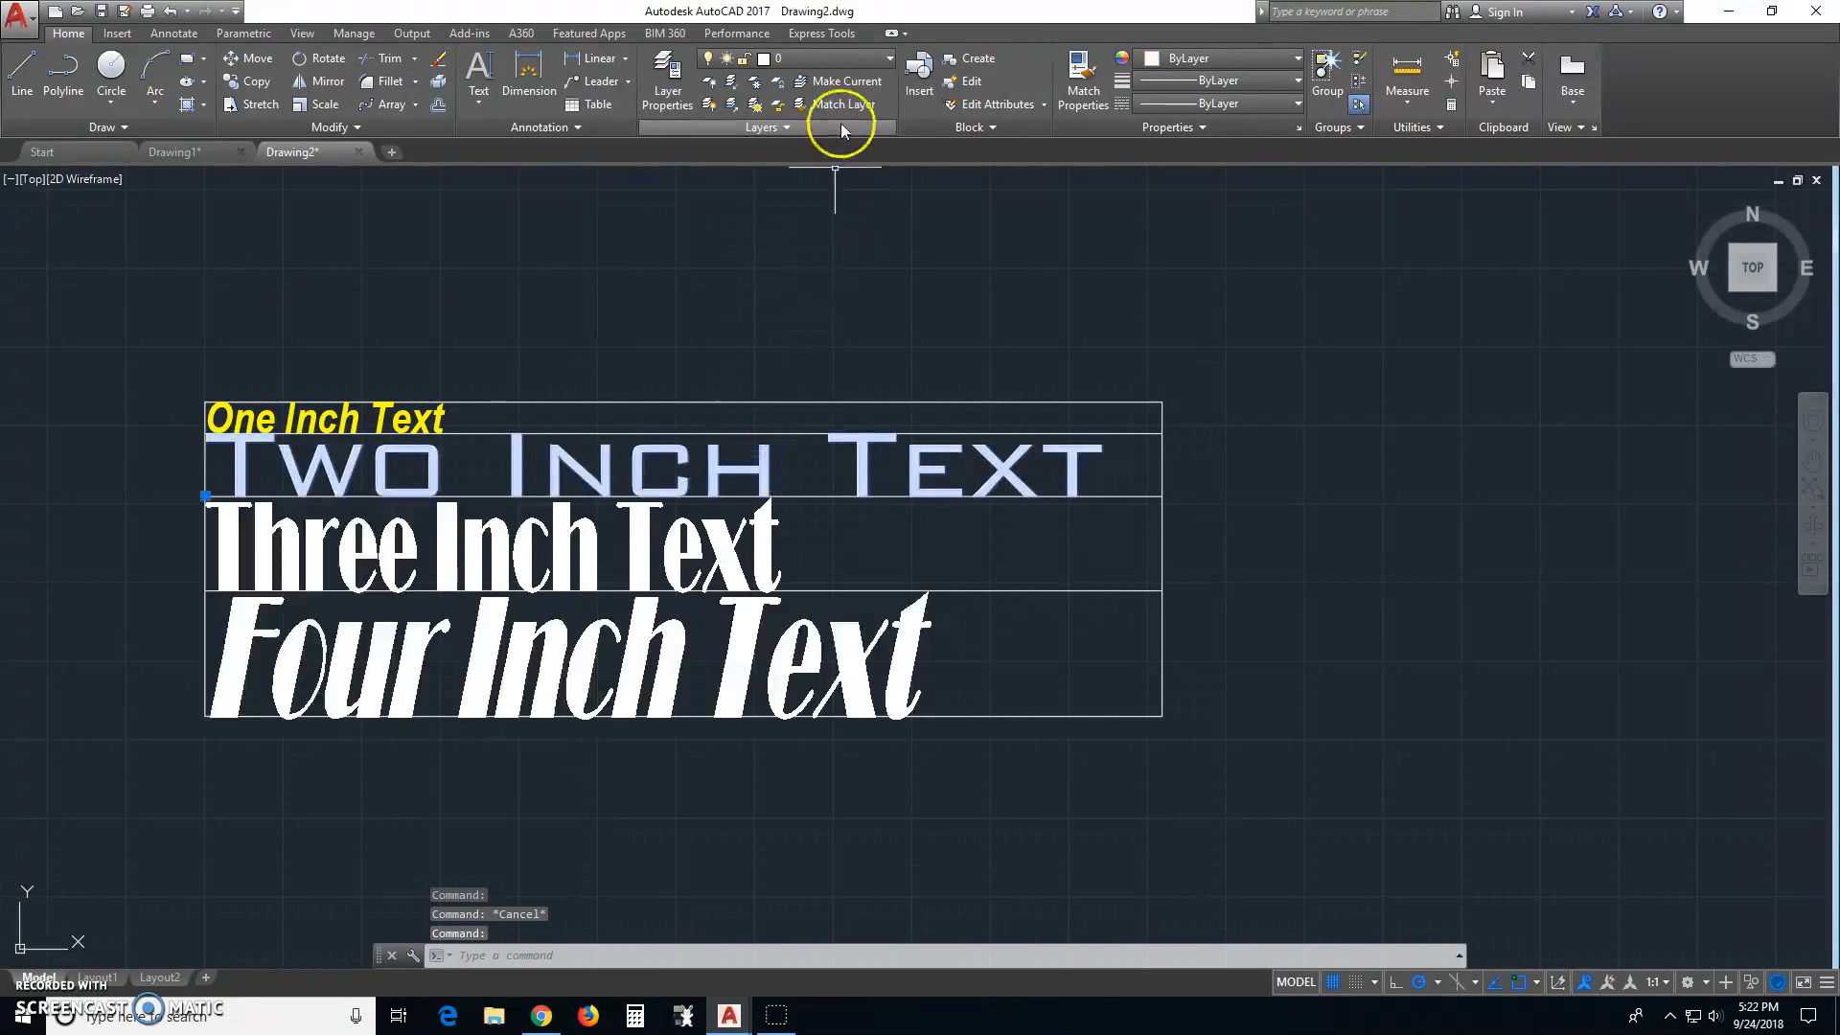
click(853, 59)
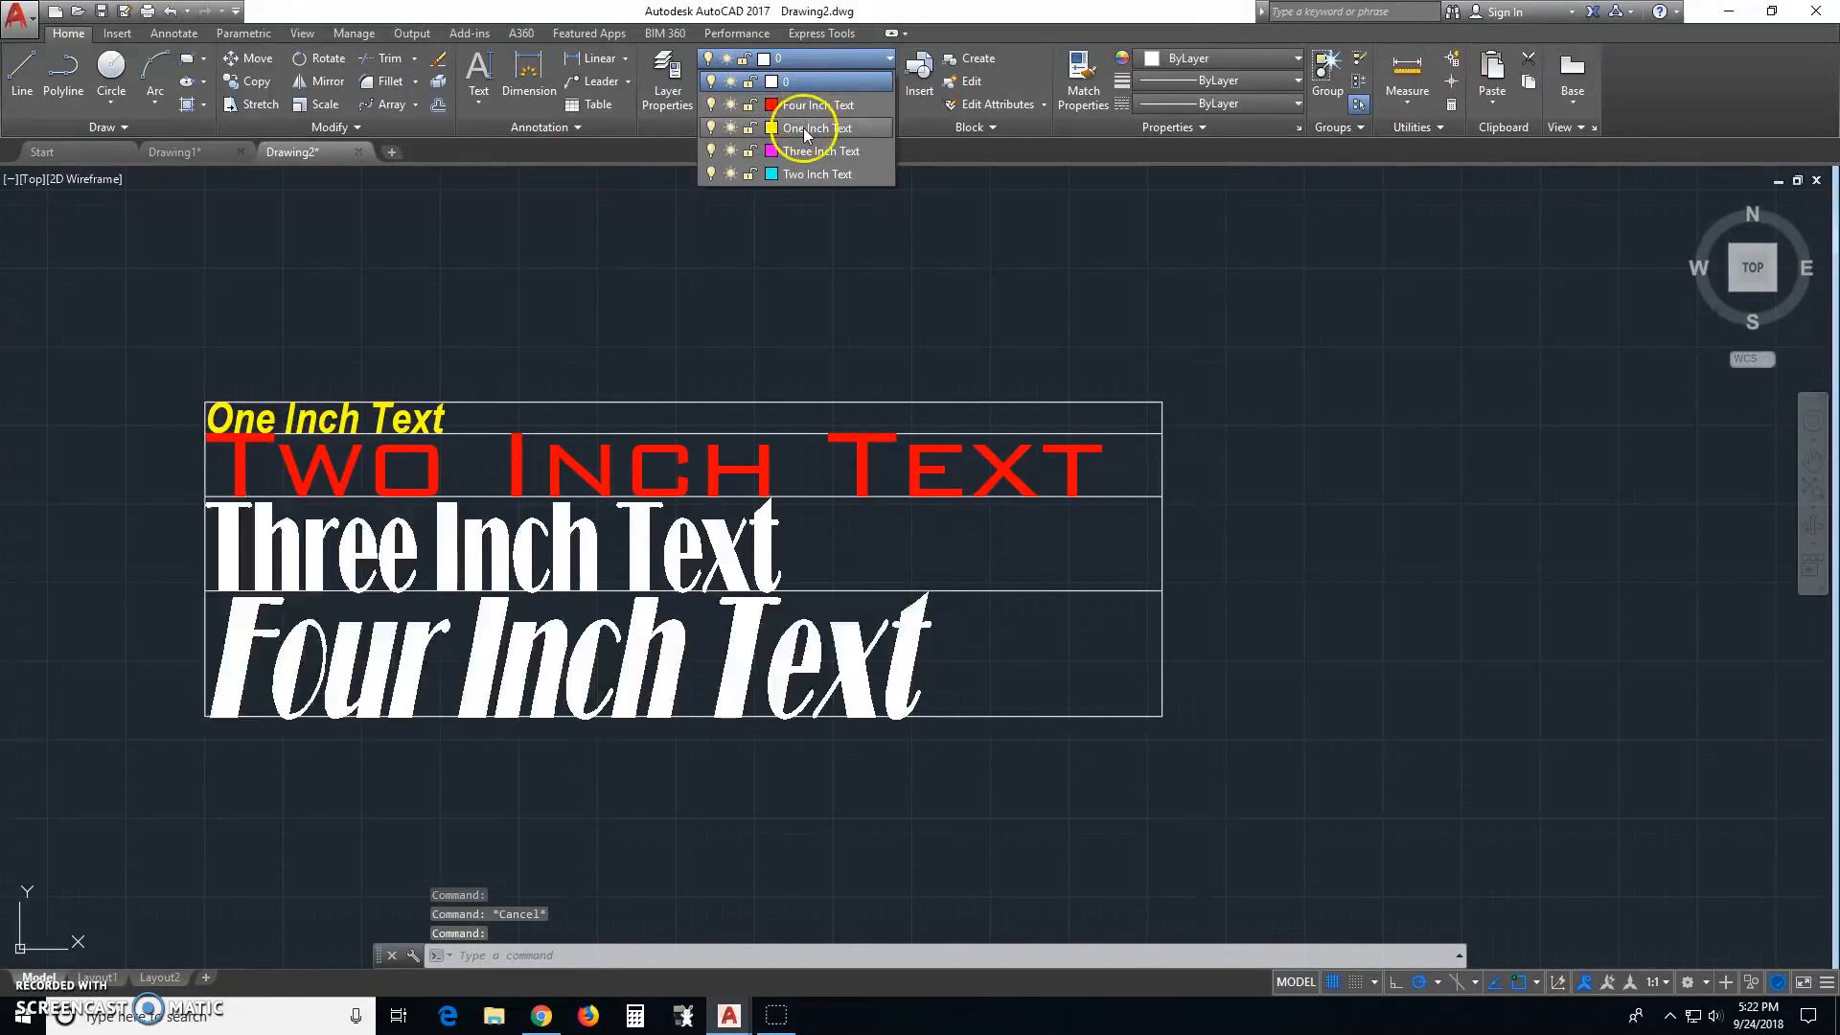
click(797, 173)
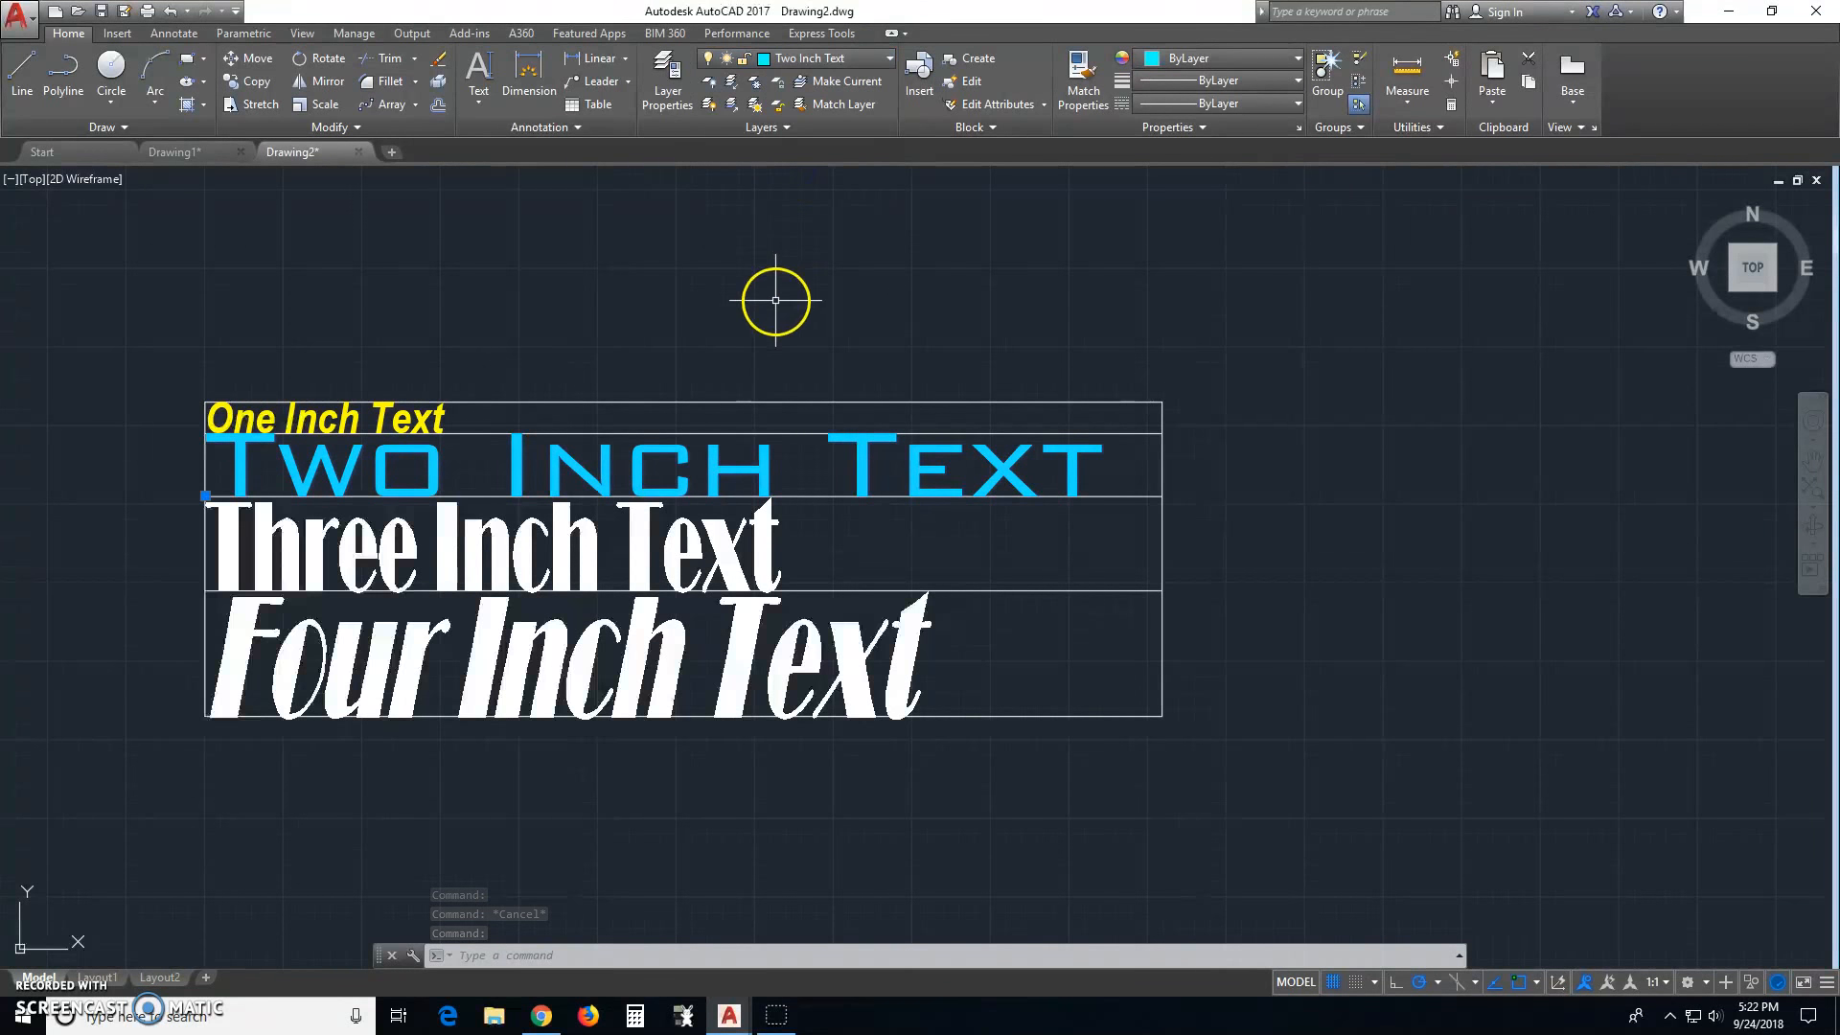
key(Escape)
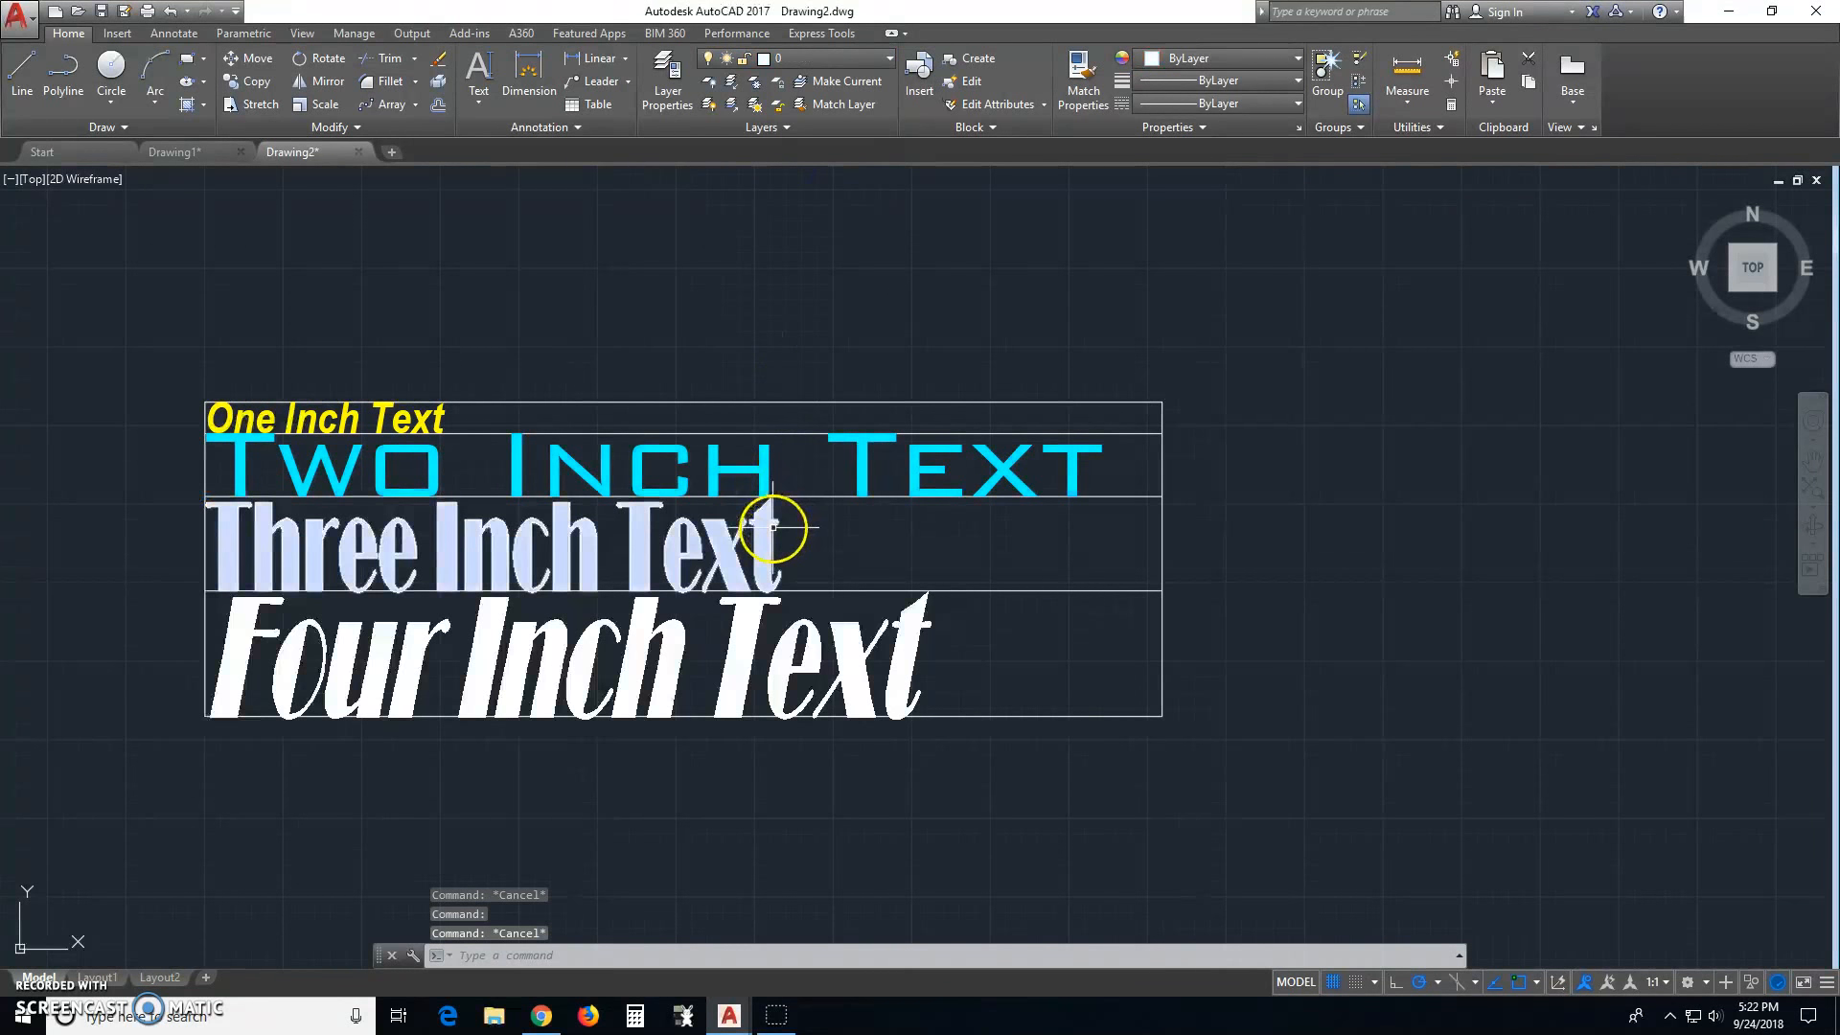
Move the "Three Inch Text" object onto the Three Inch Text layer and clear the selection.
click(773, 526)
click(866, 59)
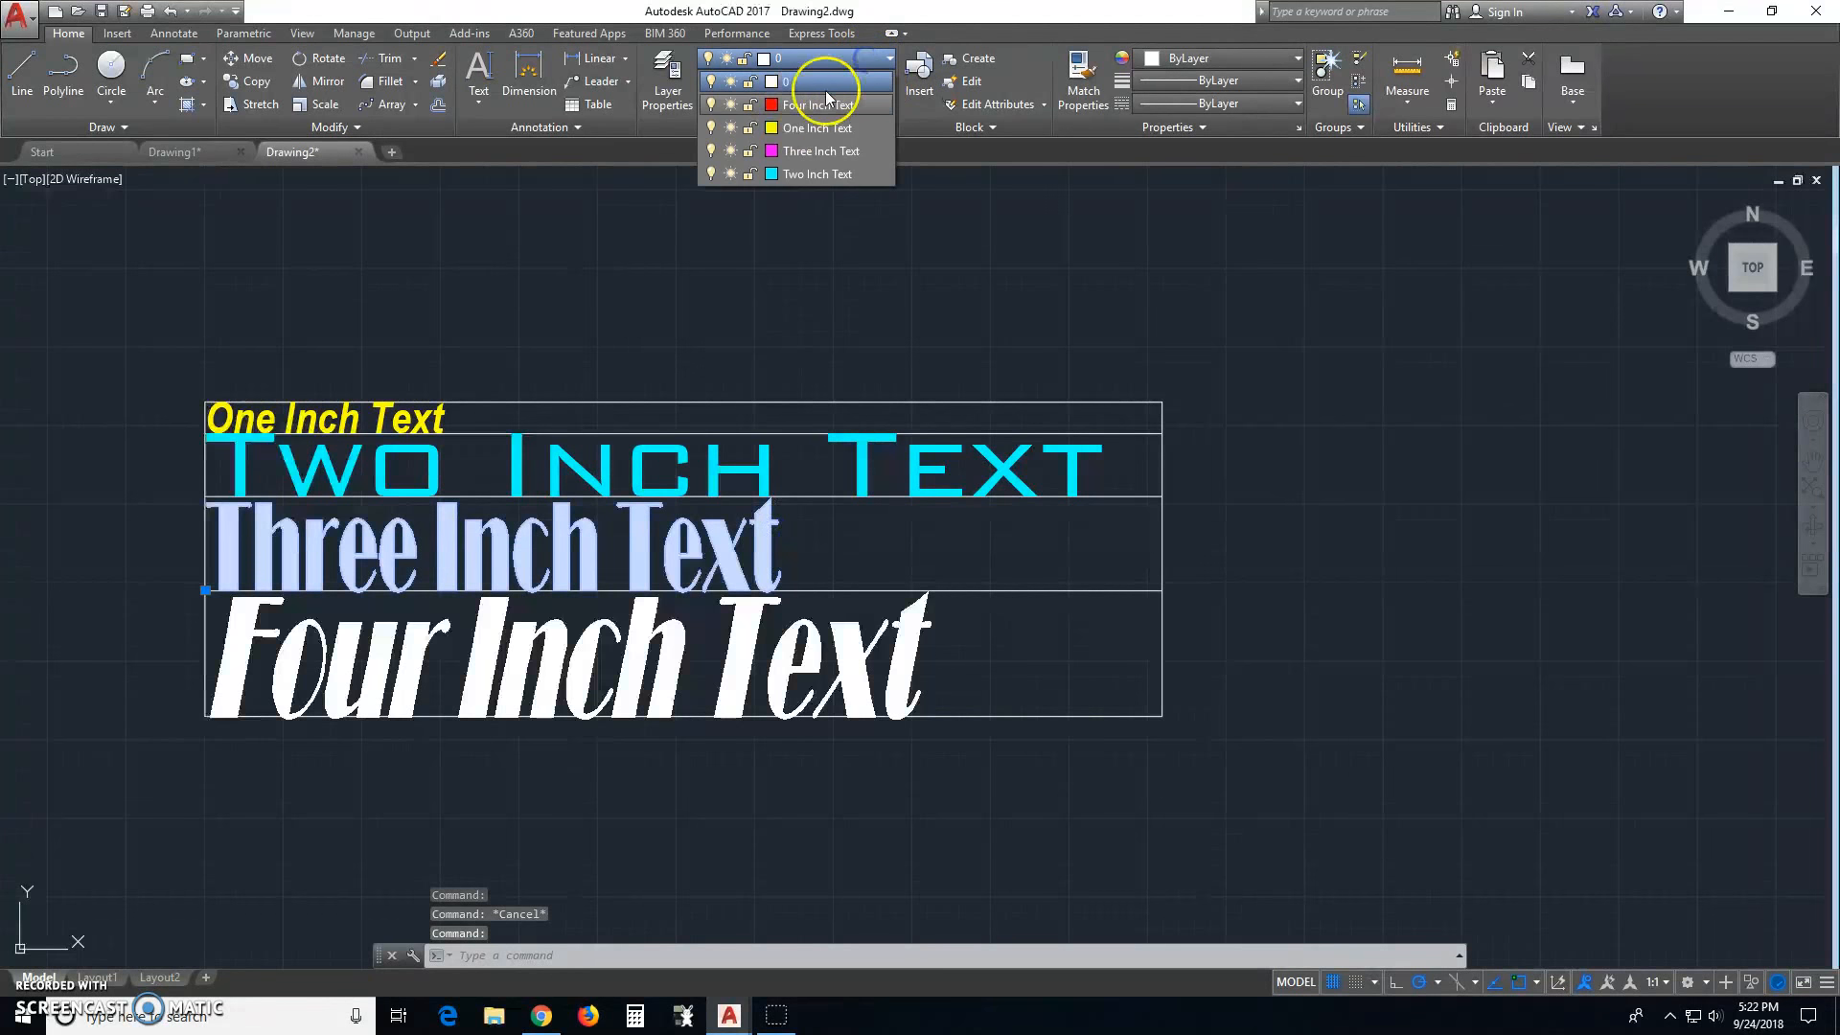
click(798, 151)
key(Escape)
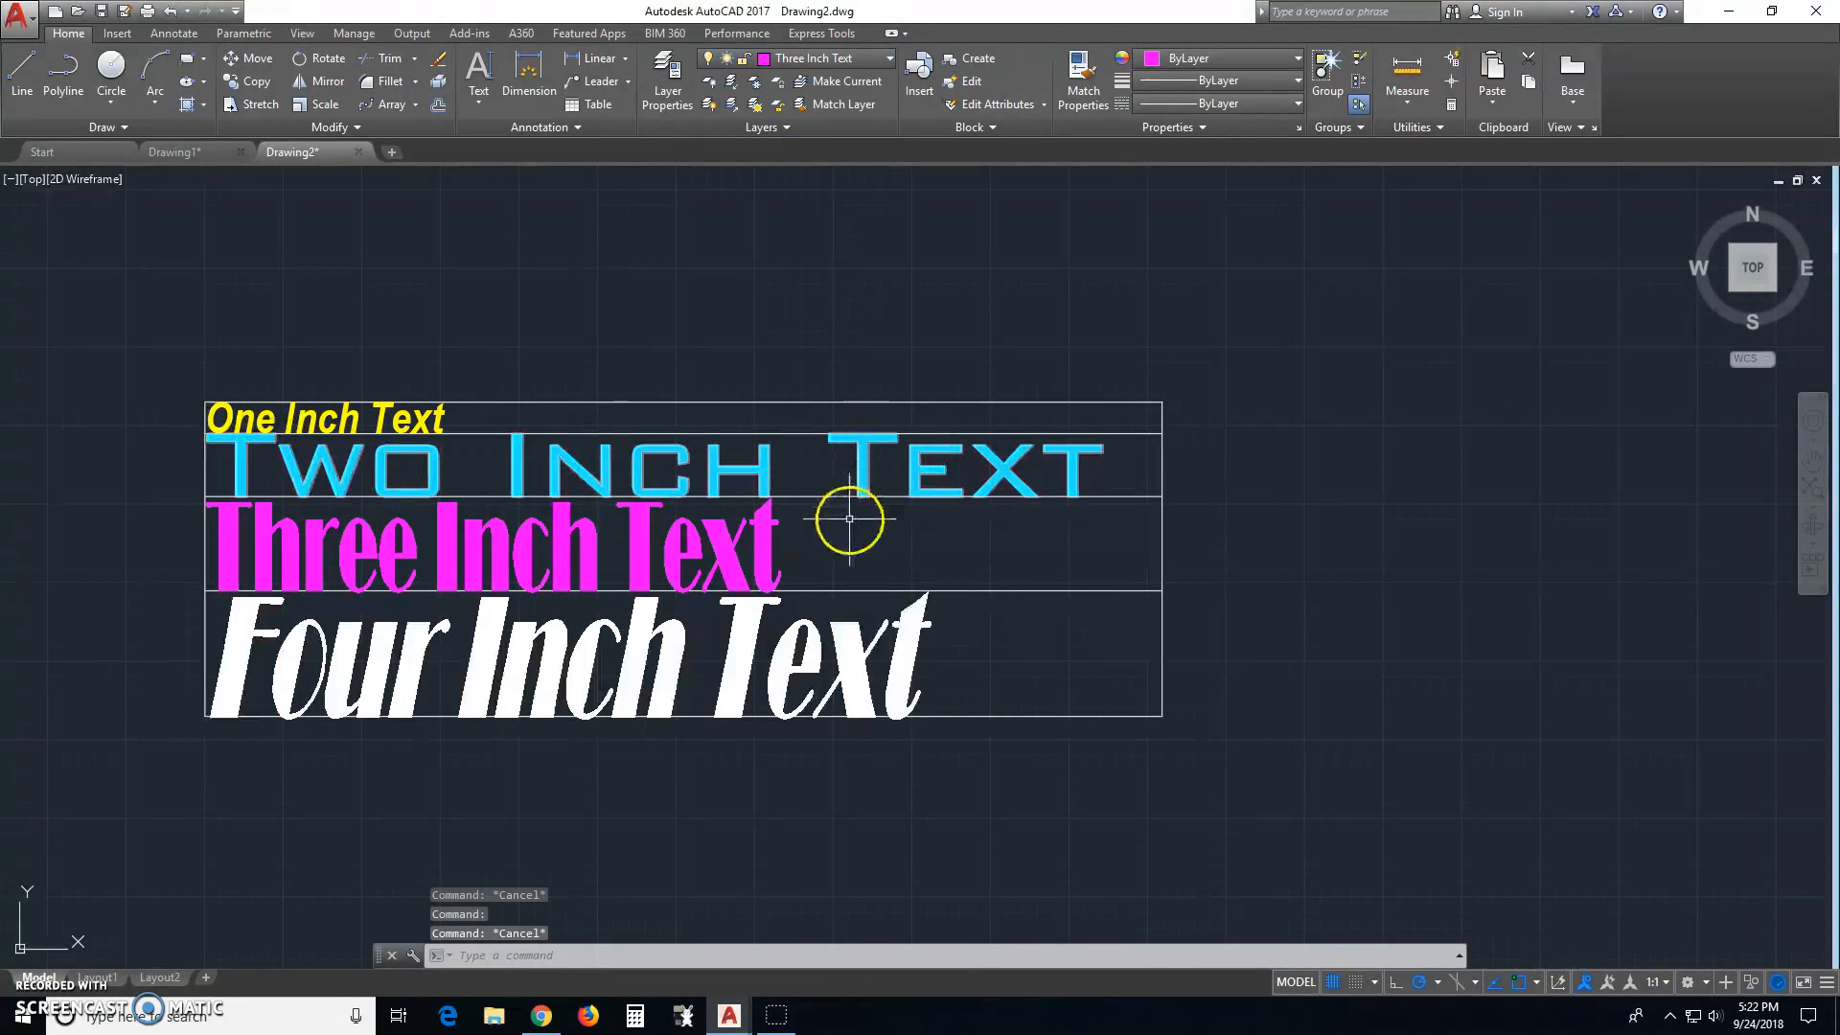
Assign the "Four Inch Text" object to the Four Inch Text layer and deselect it.
click(921, 629)
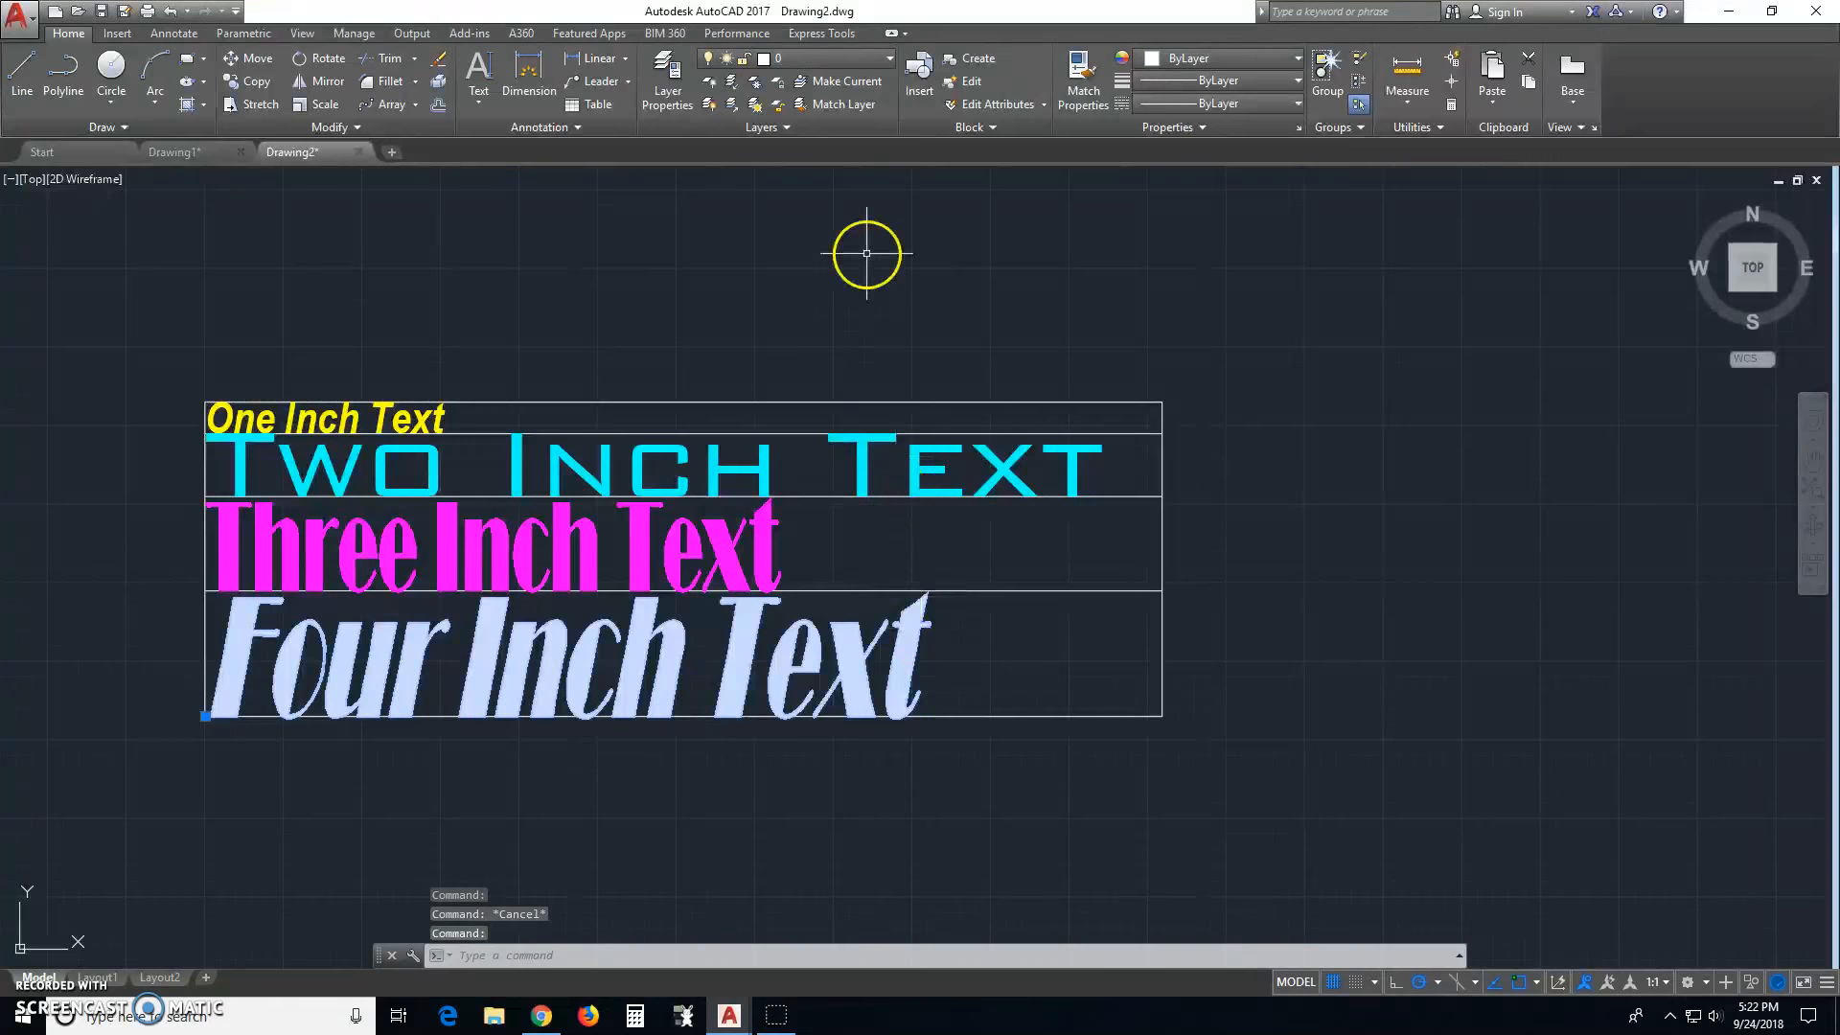
click(865, 63)
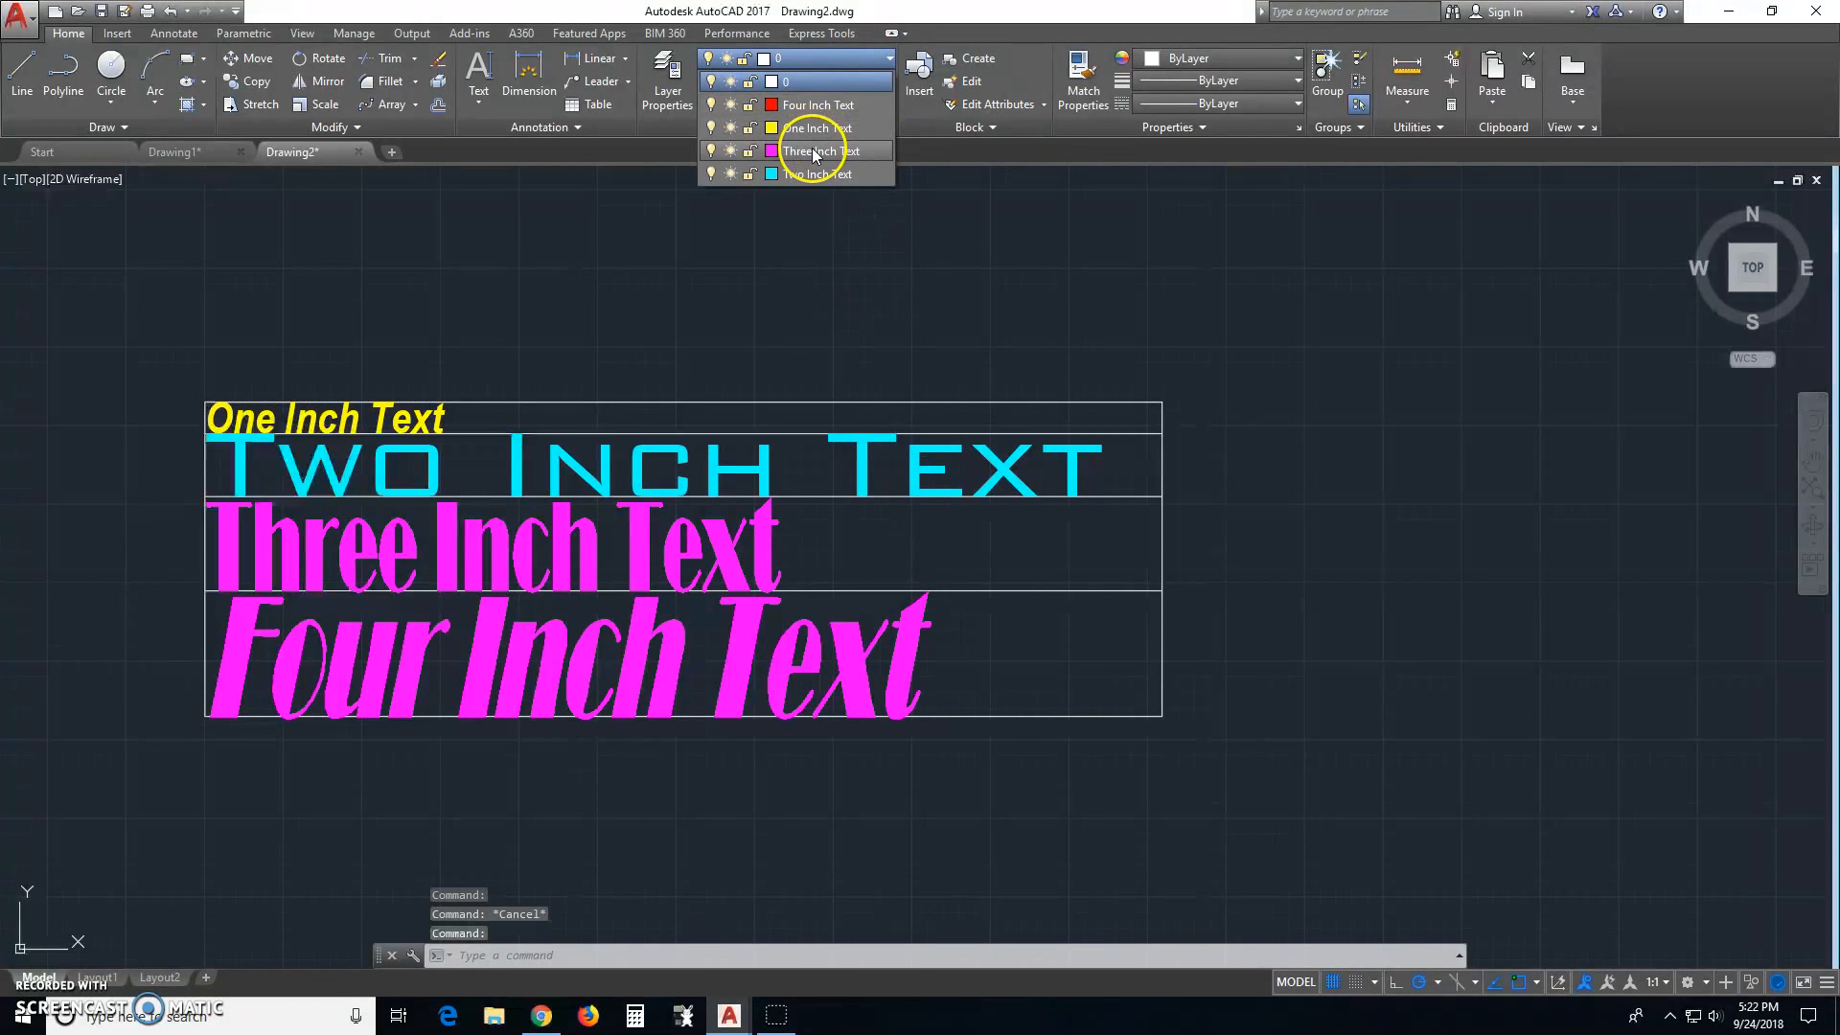
key(Escape)
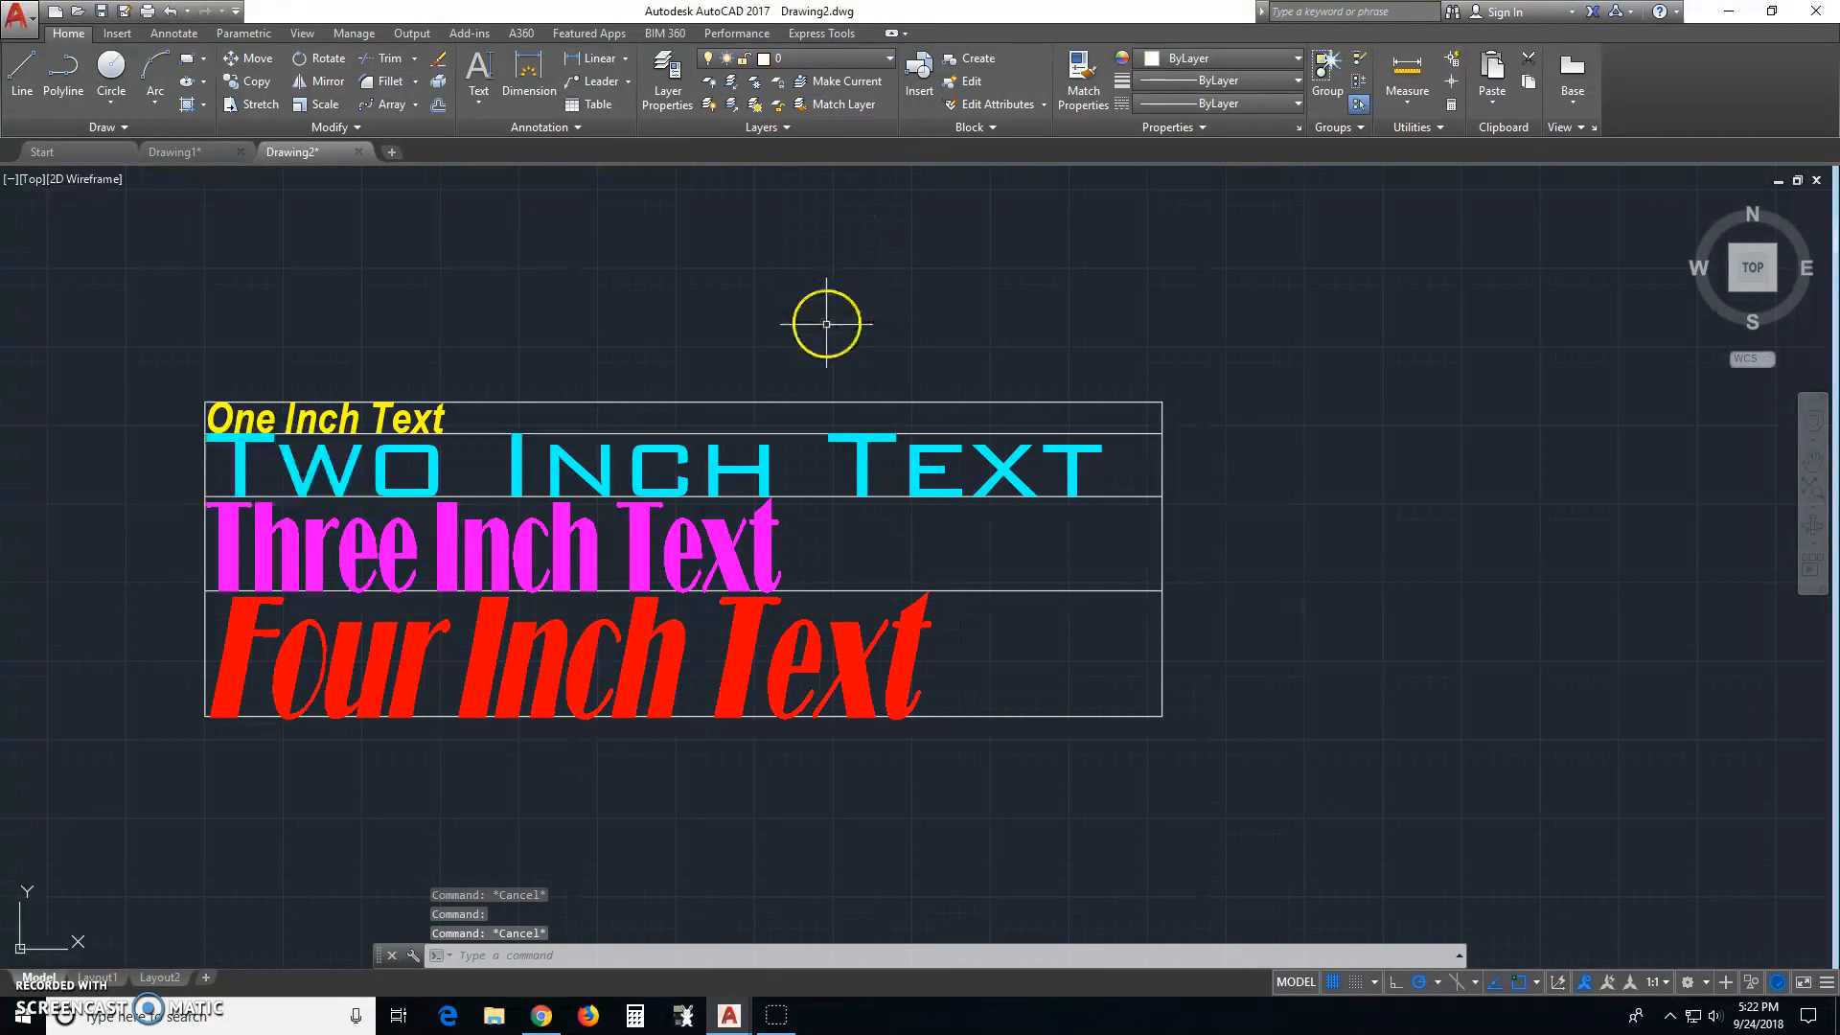
scroll(826, 324, down, 2)
middle_drag(1204, 555, 1090, 539)
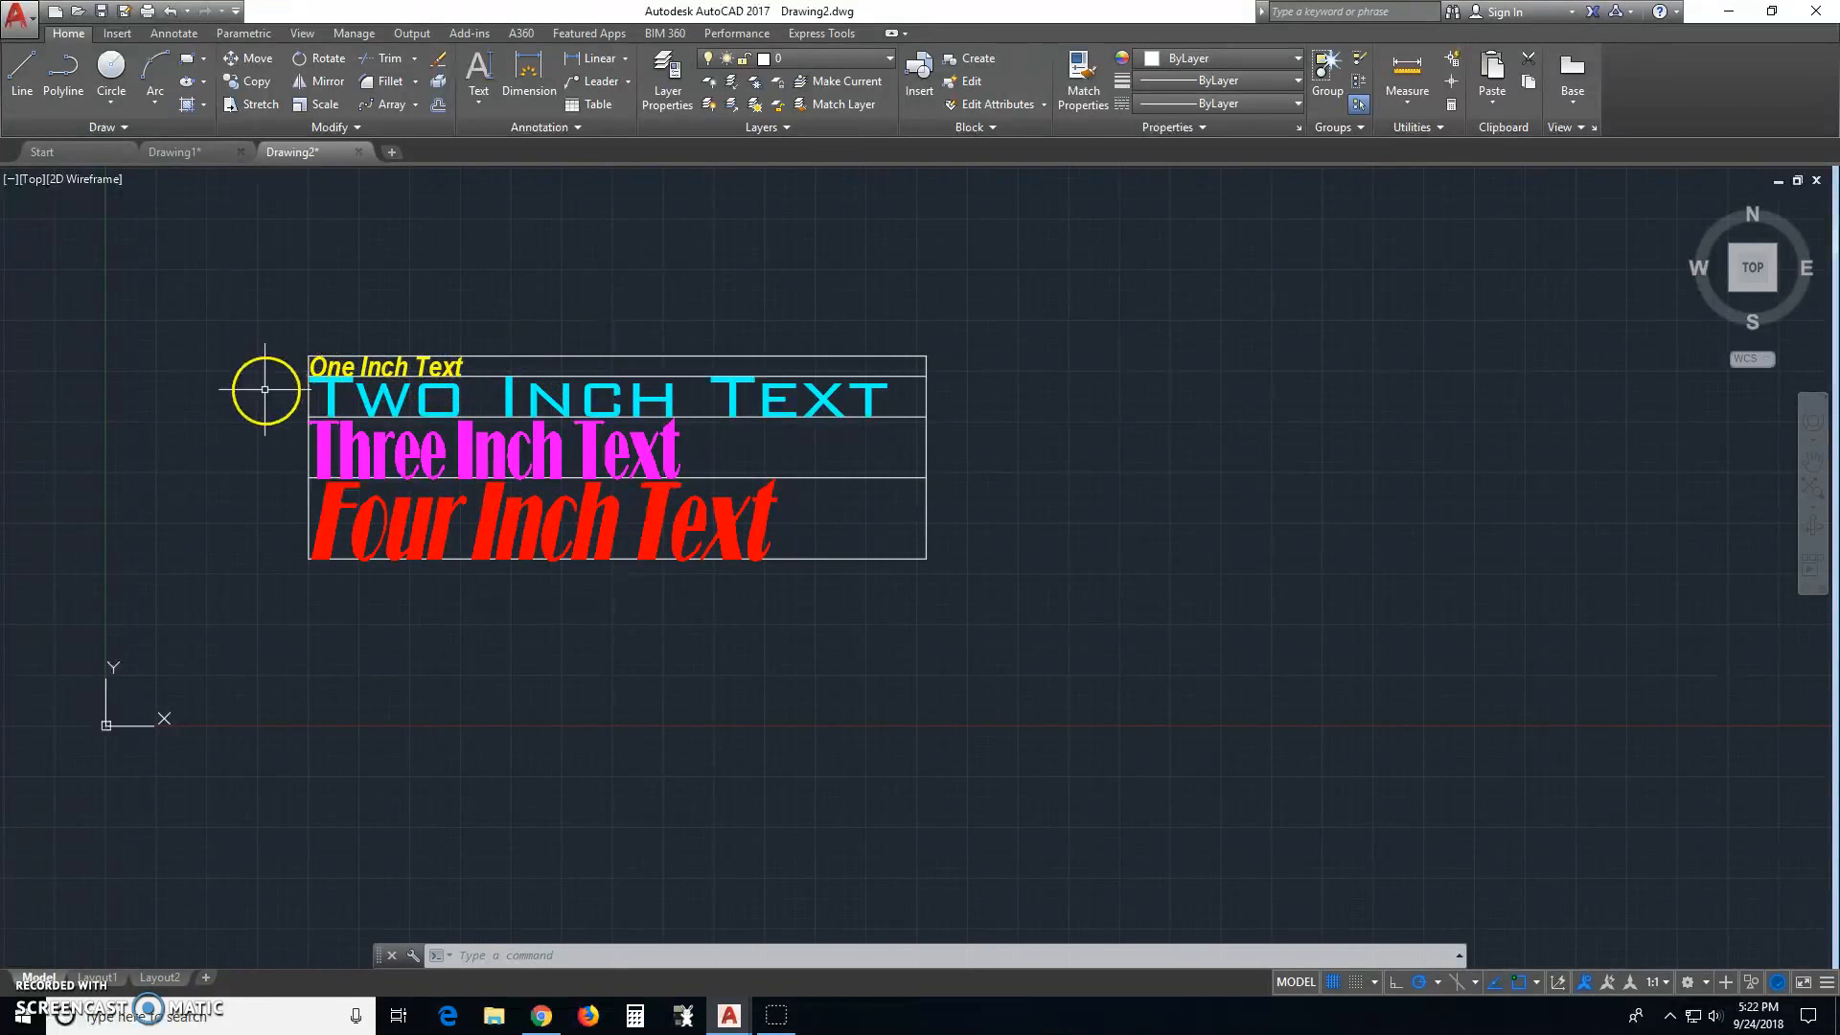
middle_drag(266, 378, 285, 425)
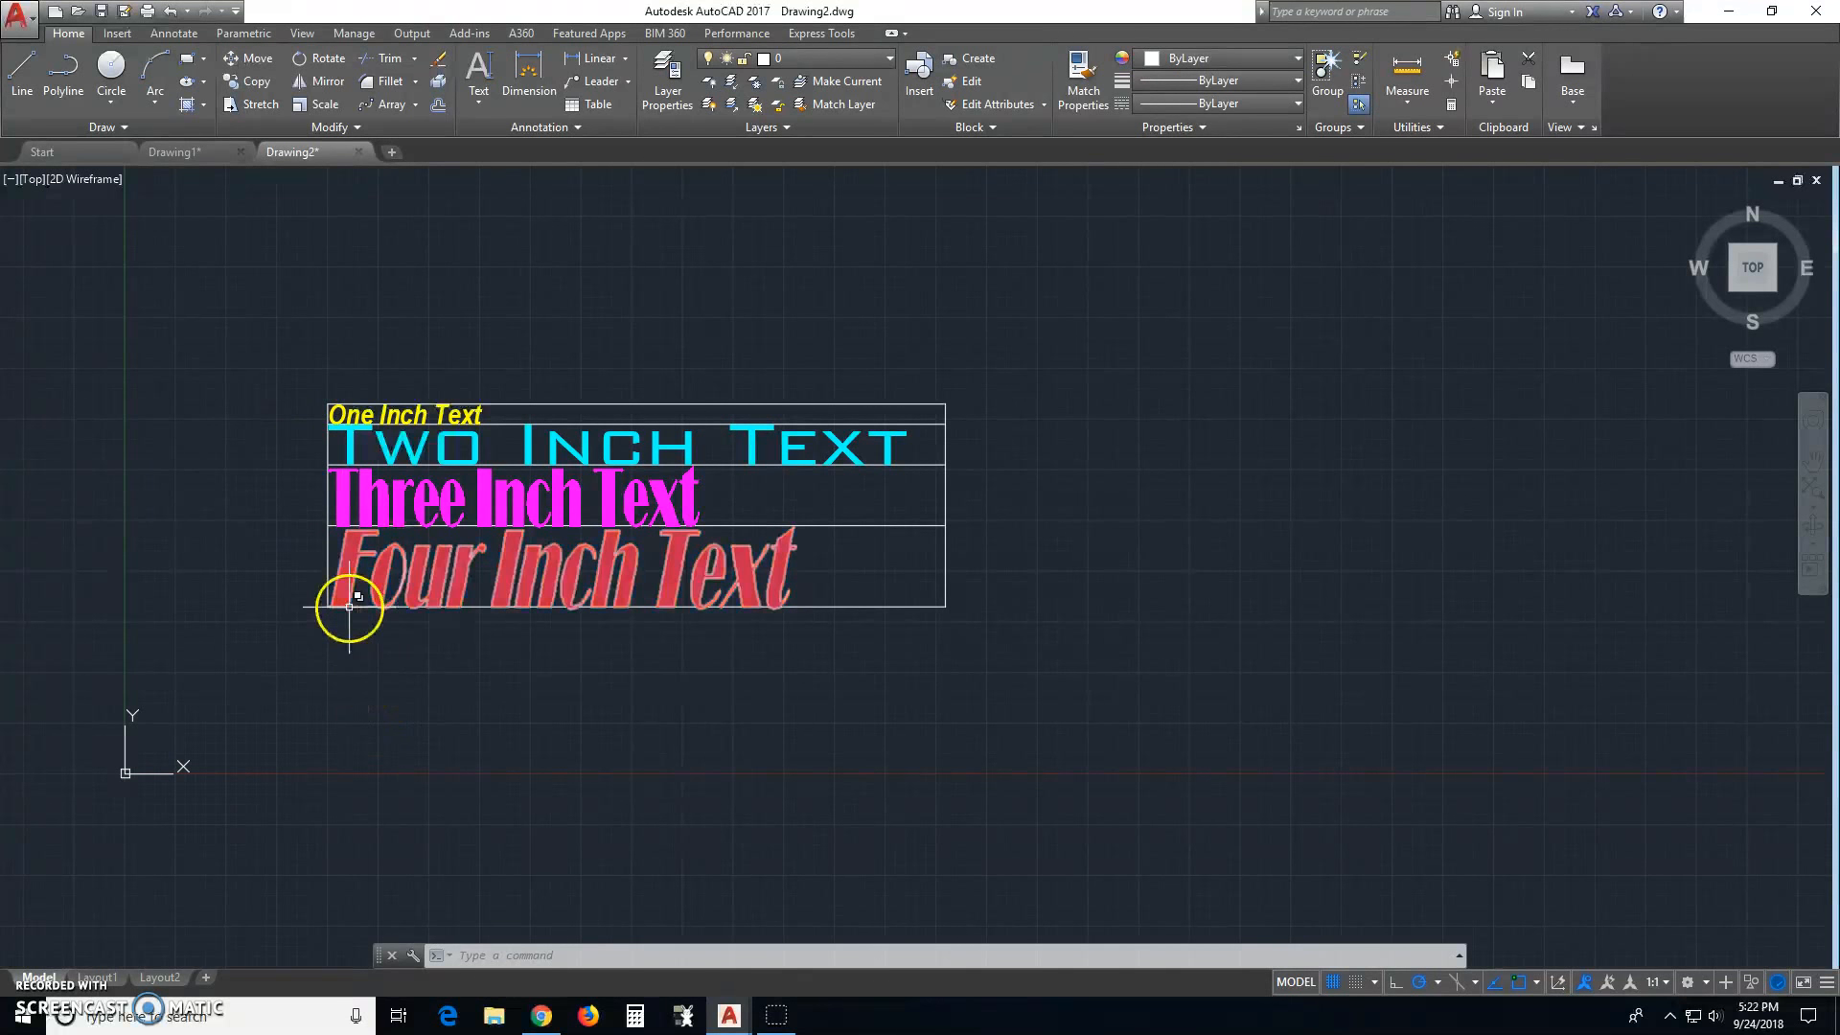
scroll(257, 508, up, 2)
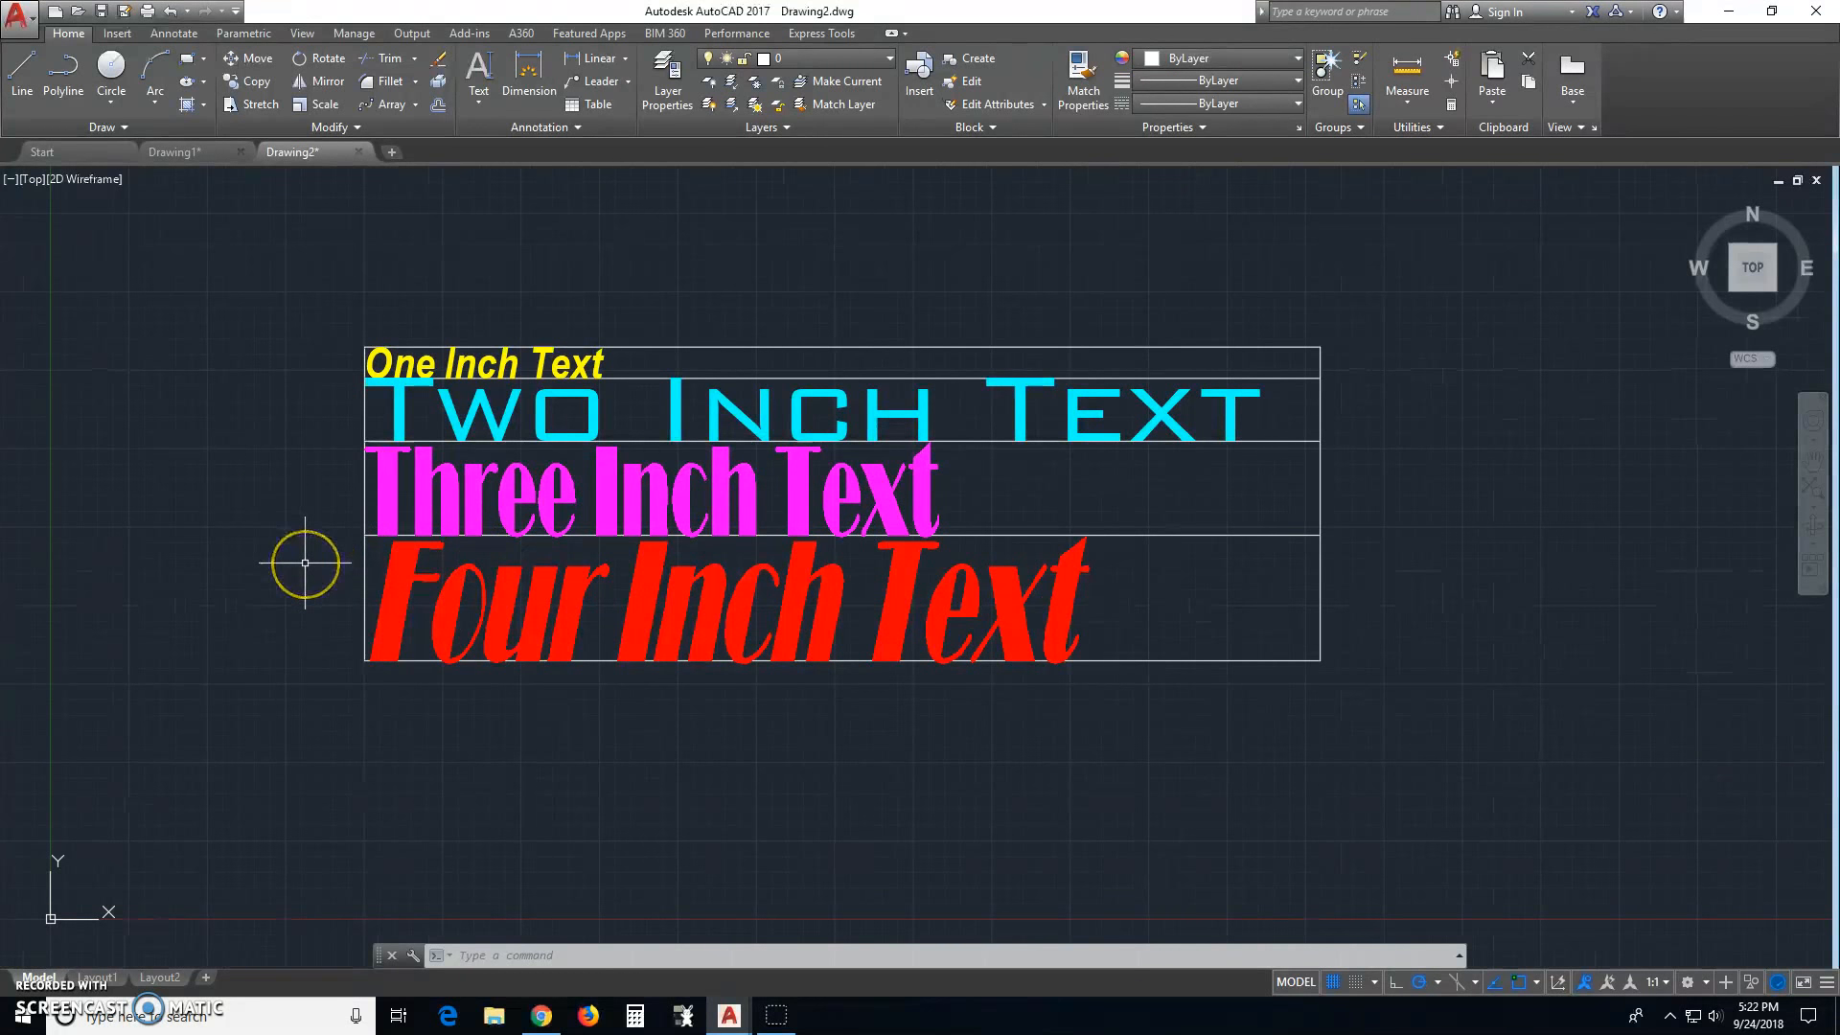
scroll(304, 563, down, 2)
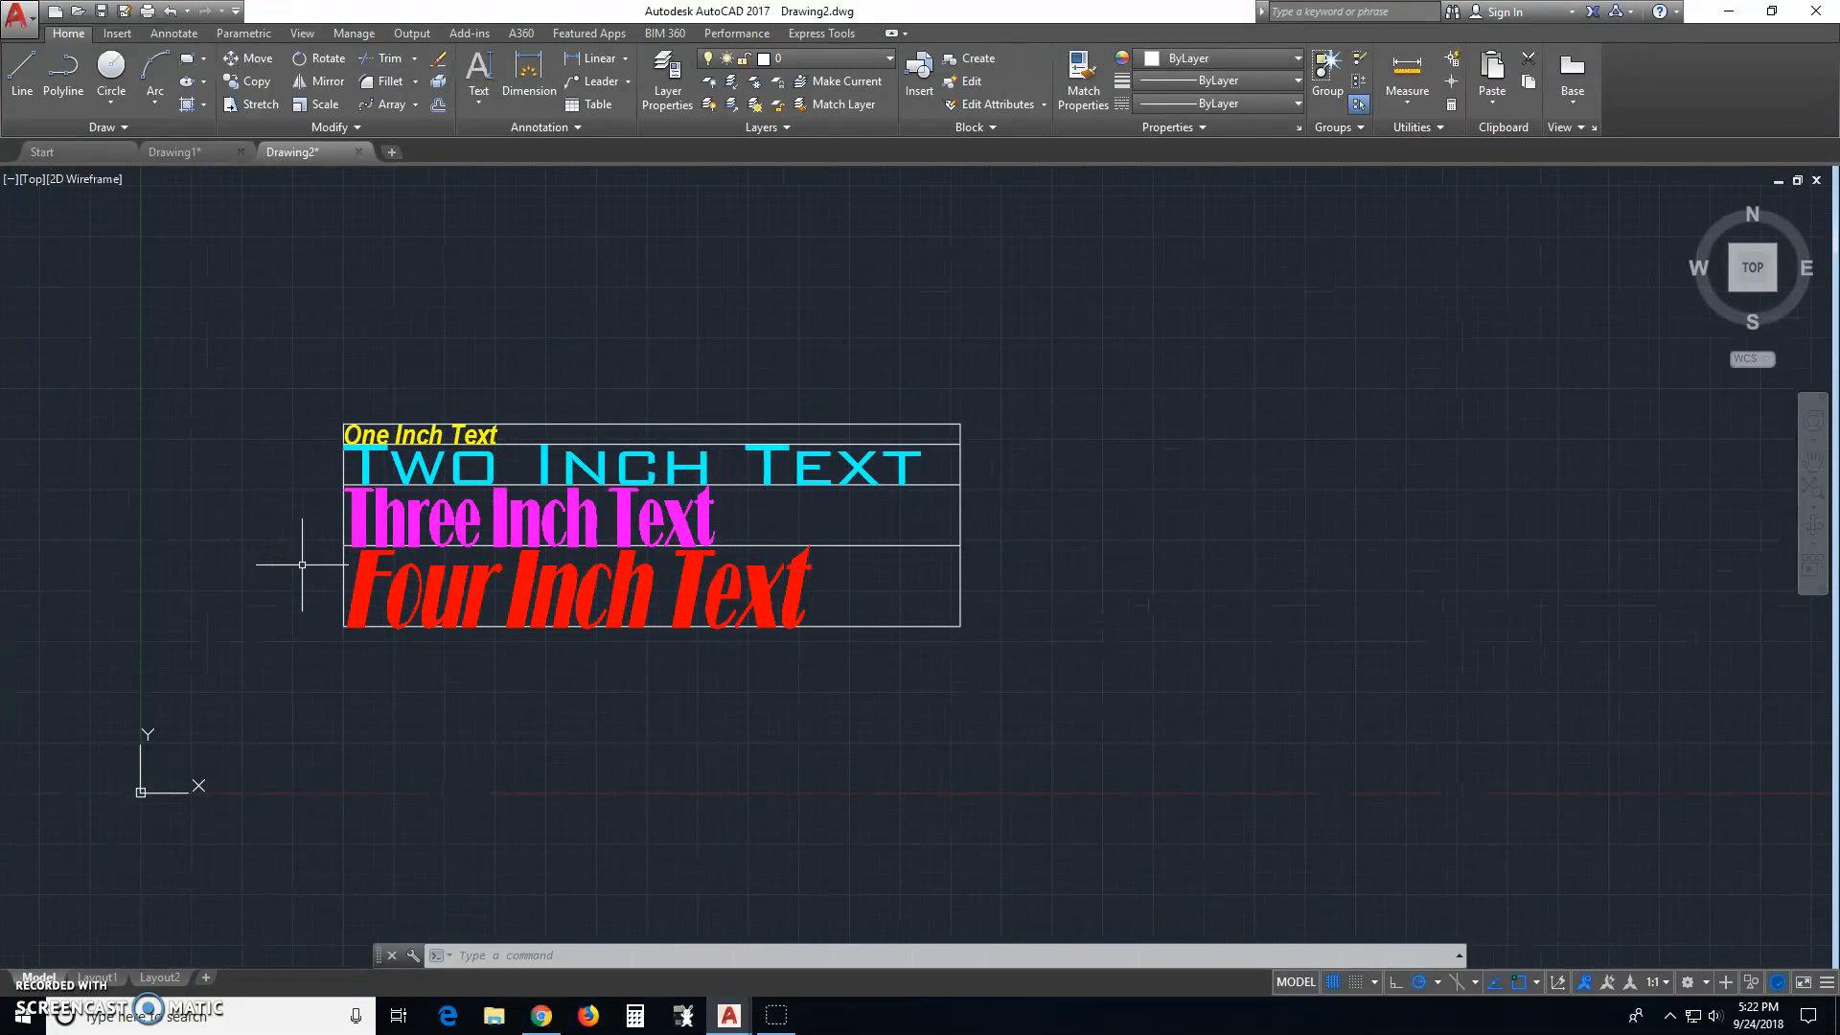